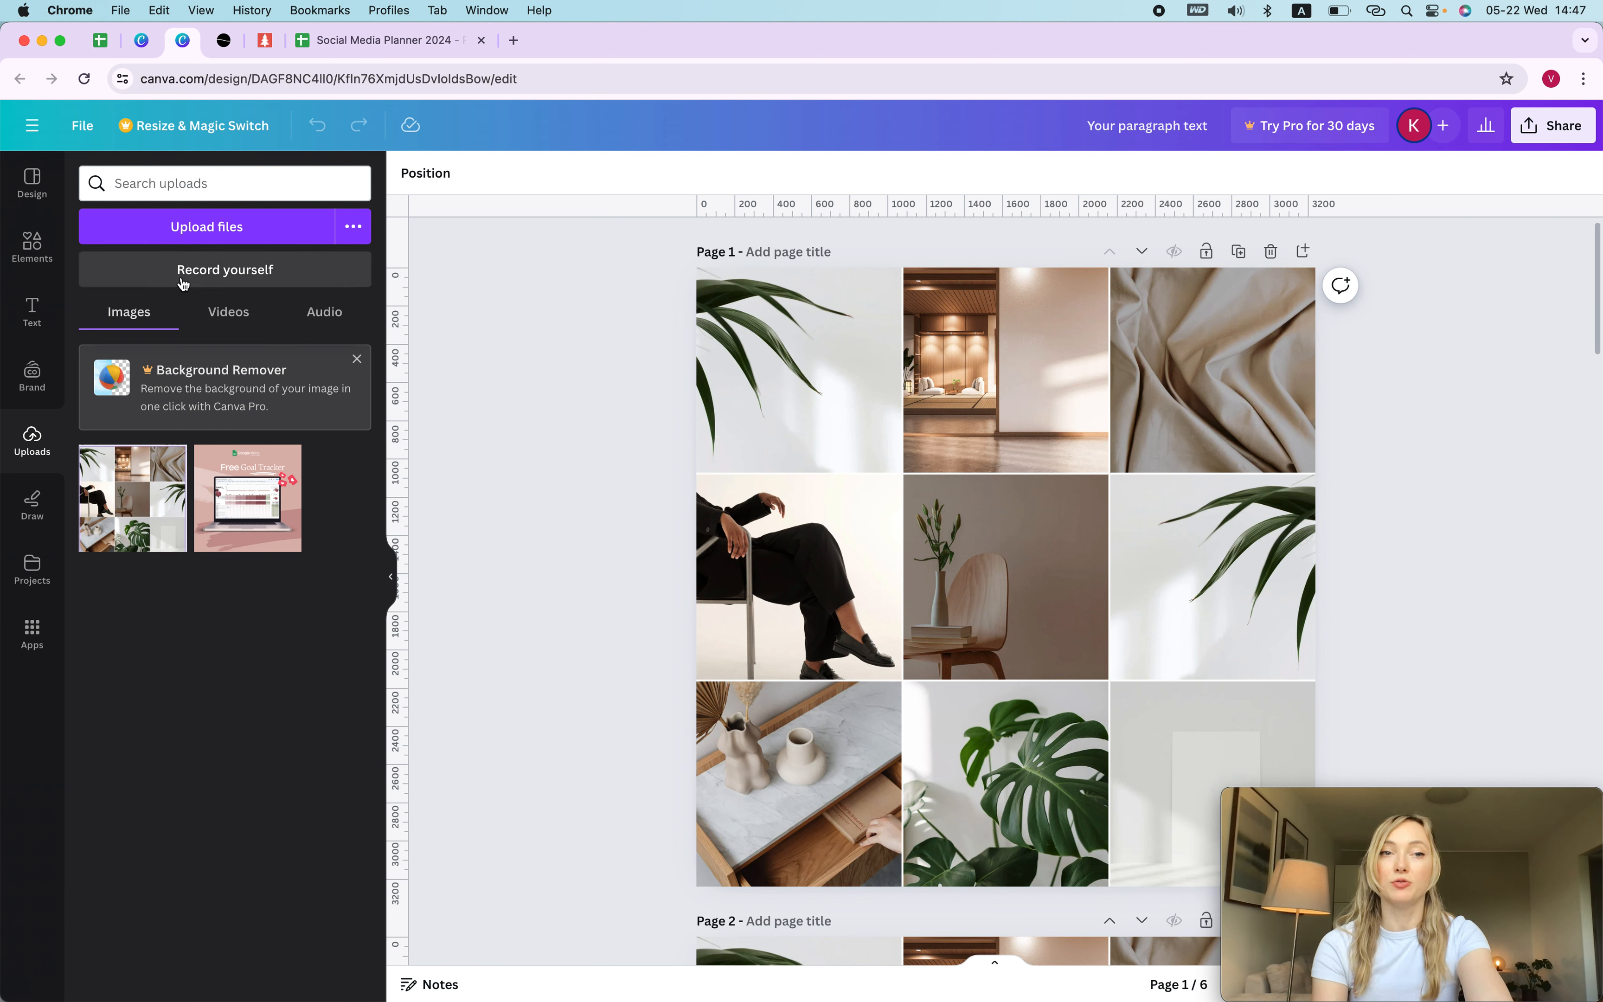
# Search the elements library for "minimalist" and restrict the results to photos.
pyautogui.click(27, 242)
pyautogui.click(89, 177)
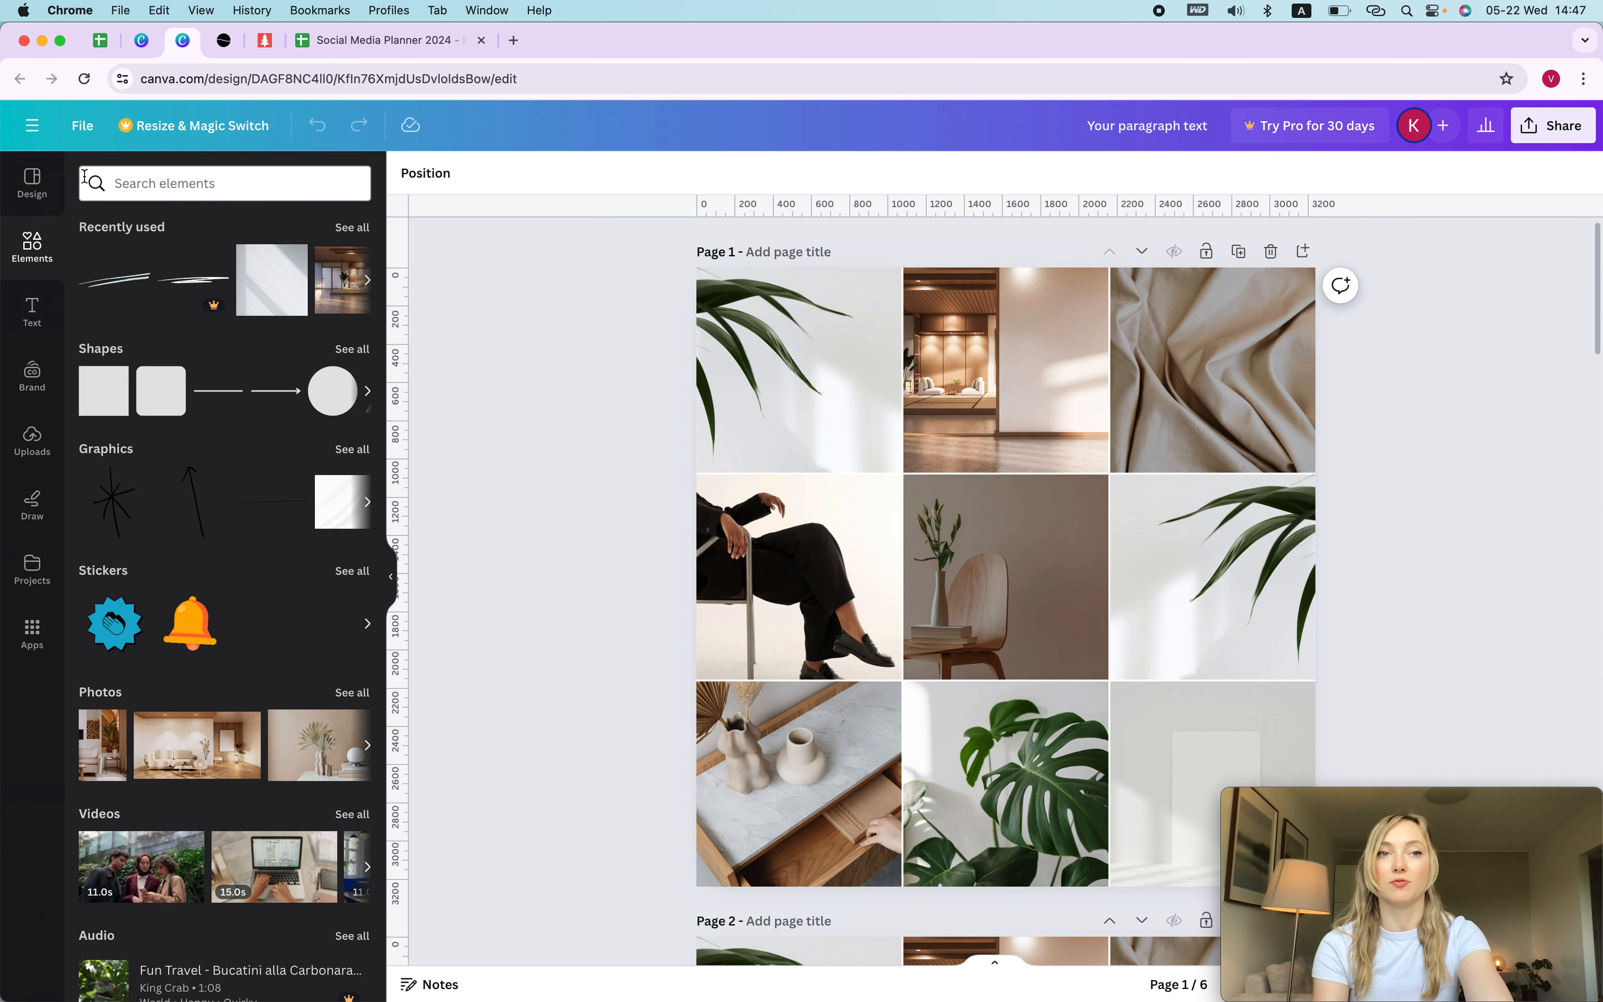
pyautogui.click(144, 183)
pyautogui.write('minimalist')
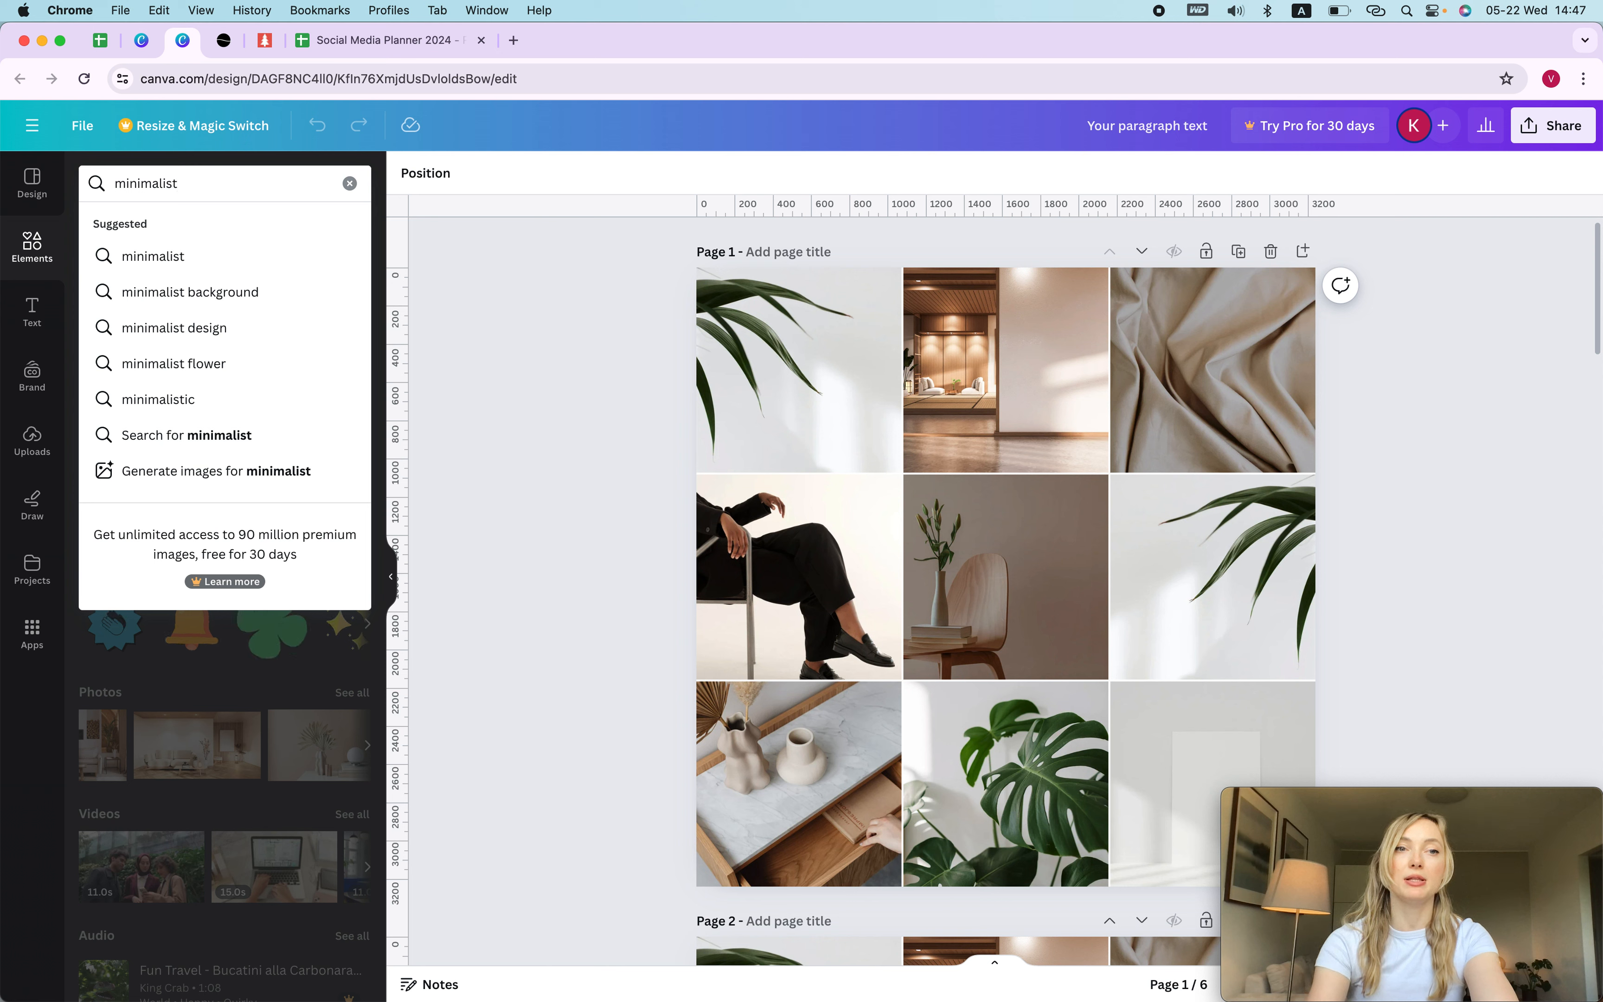
pyautogui.press('Return')
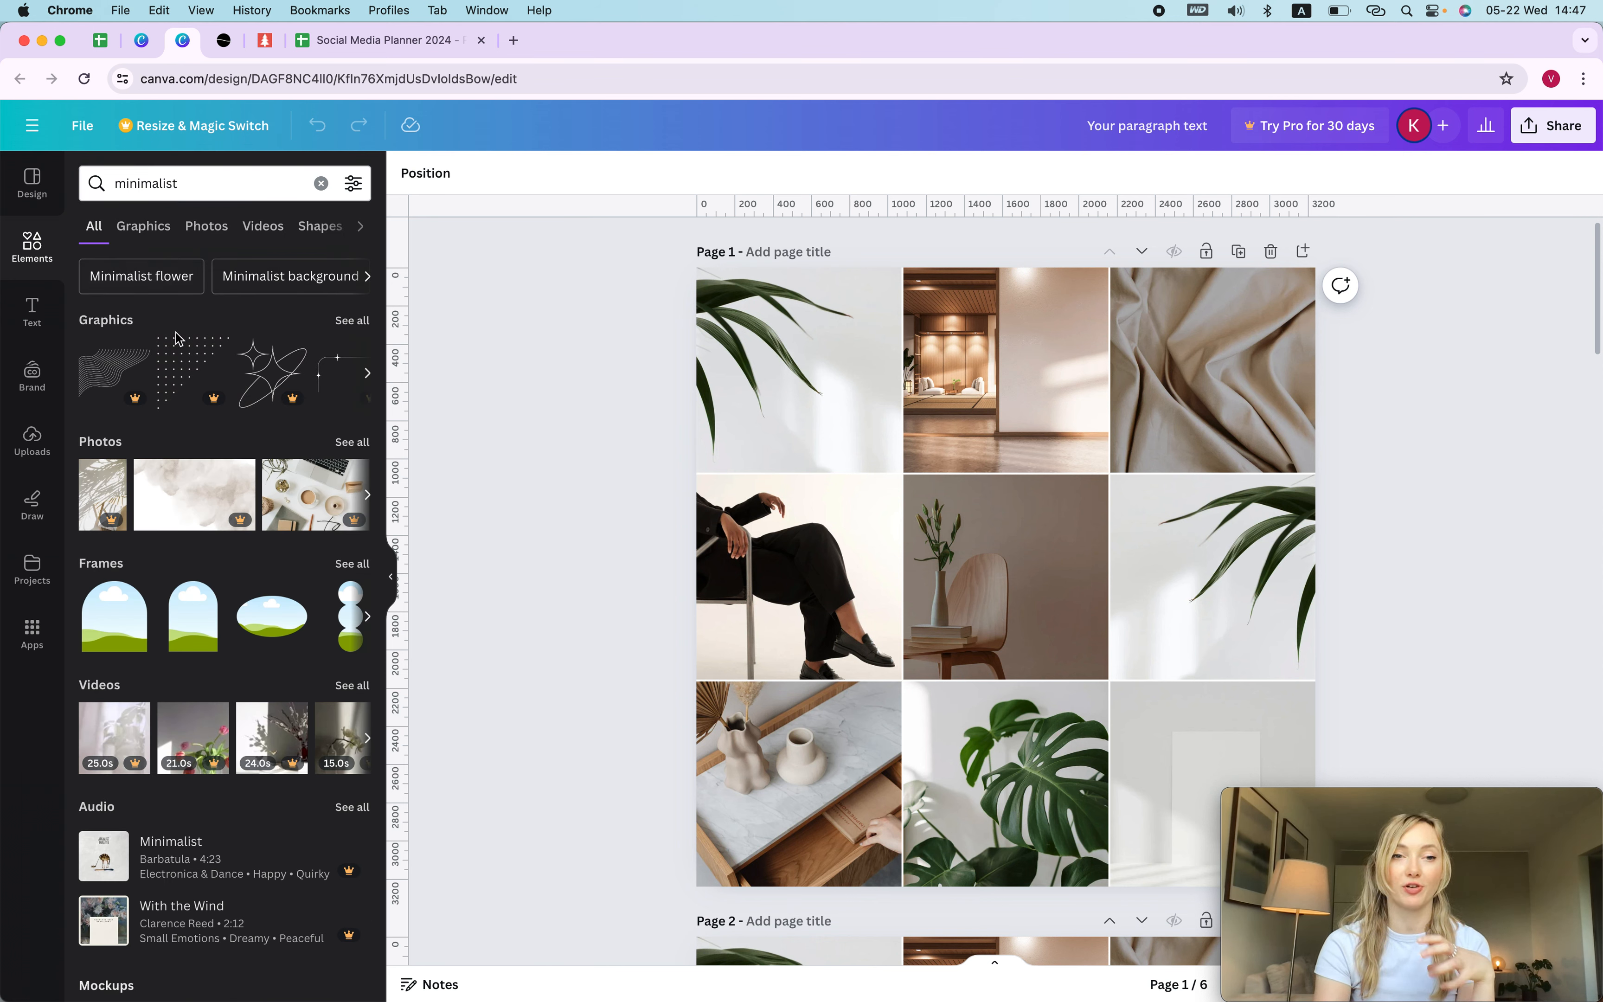
pyautogui.click(202, 238)
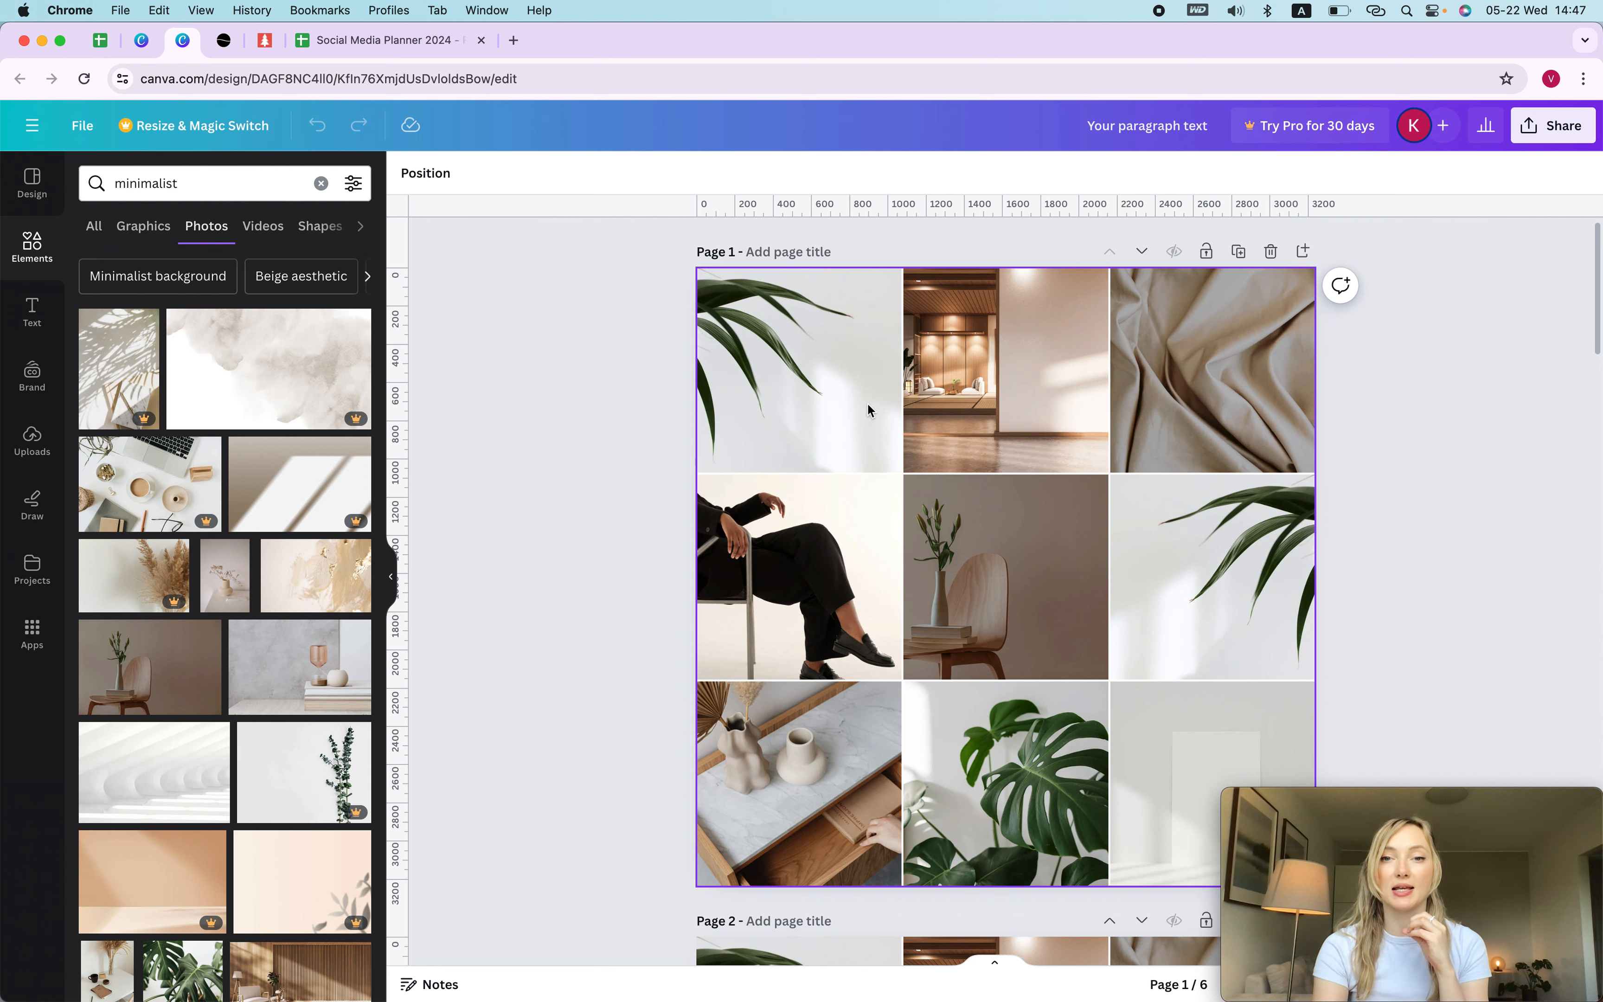
# Start a new custom-size design and enter a size of 1080 × 1080 px.
pyautogui.click(81, 126)
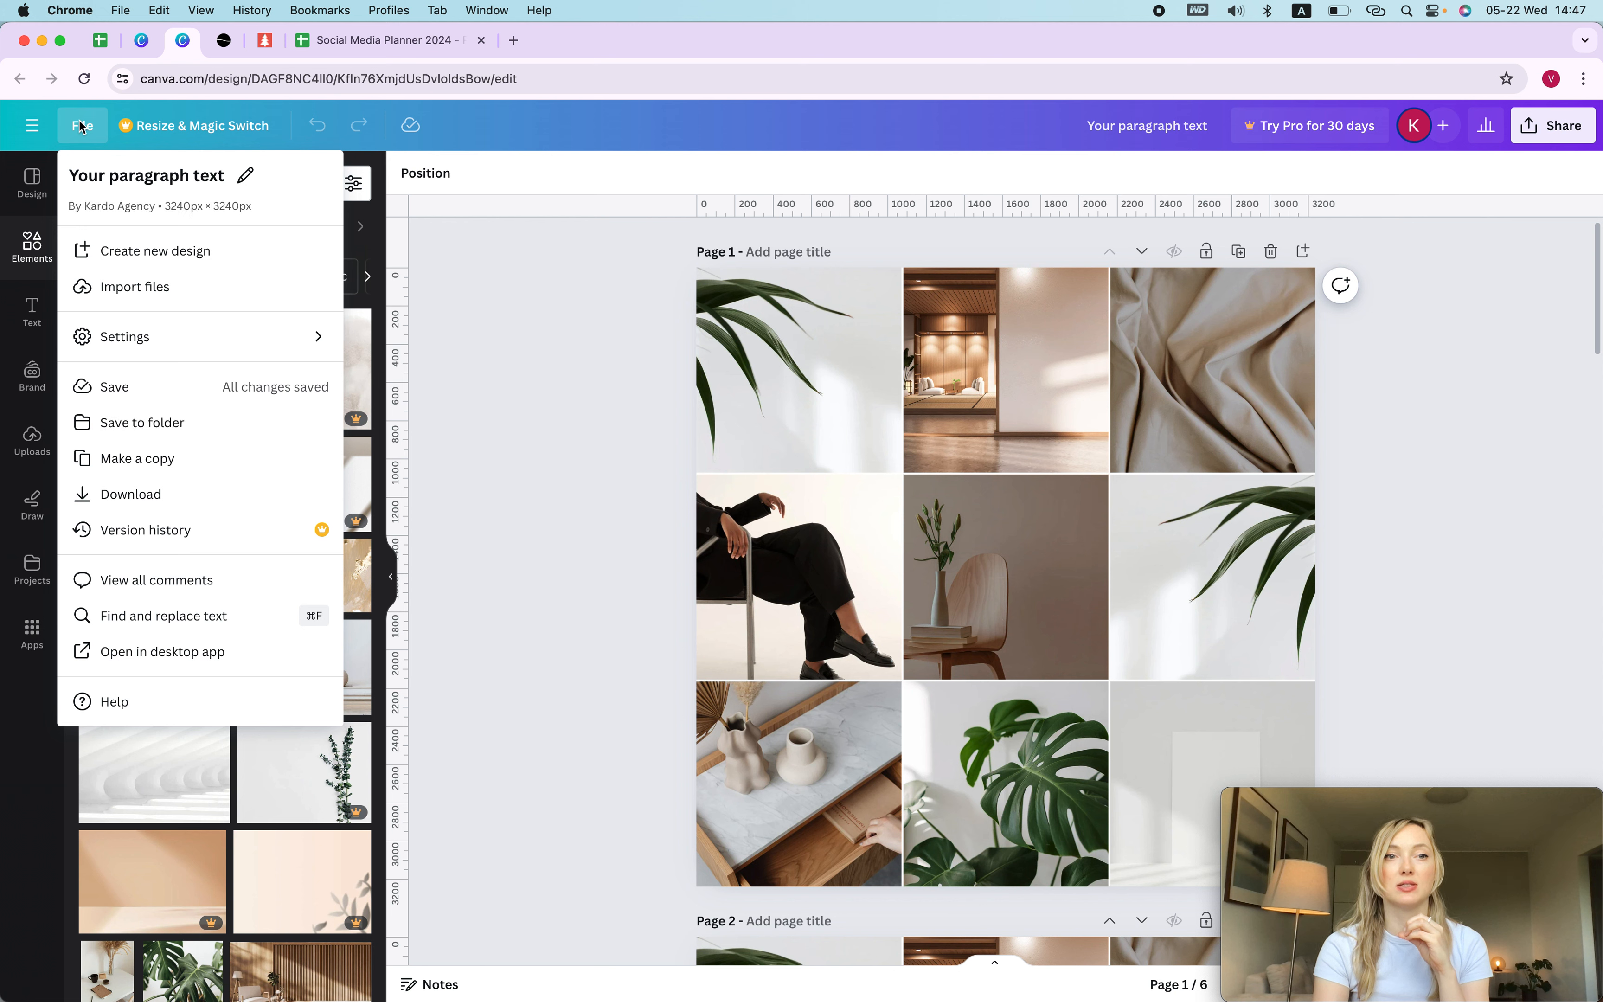
pyautogui.click(142, 249)
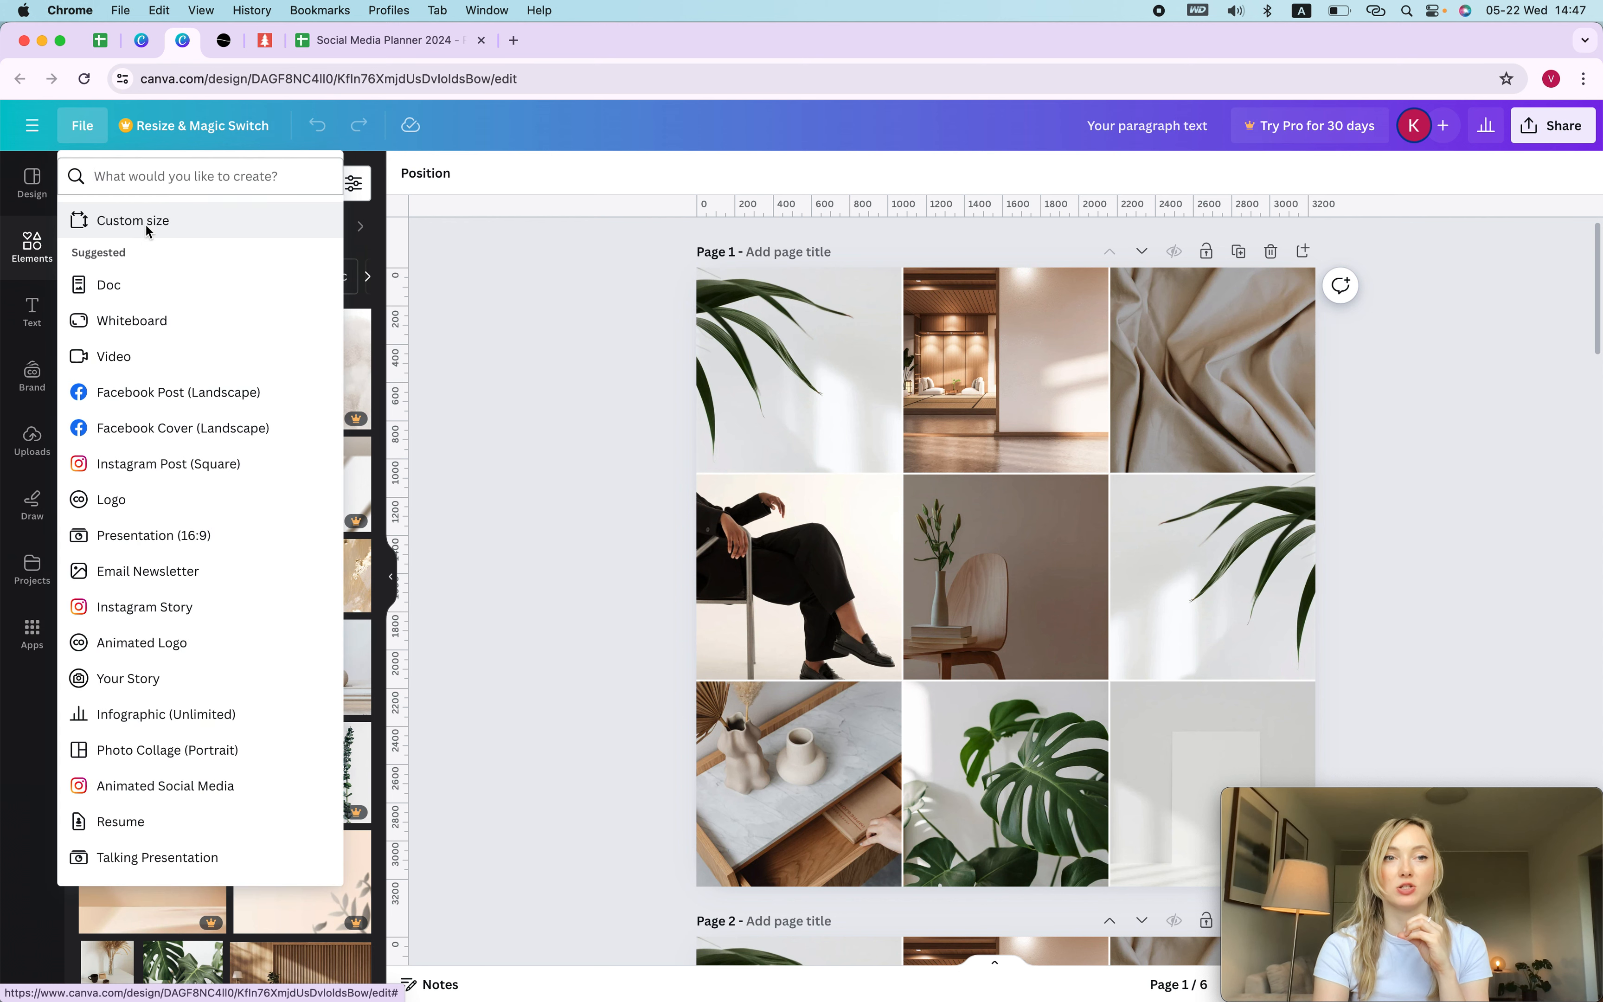
pyautogui.click(133, 221)
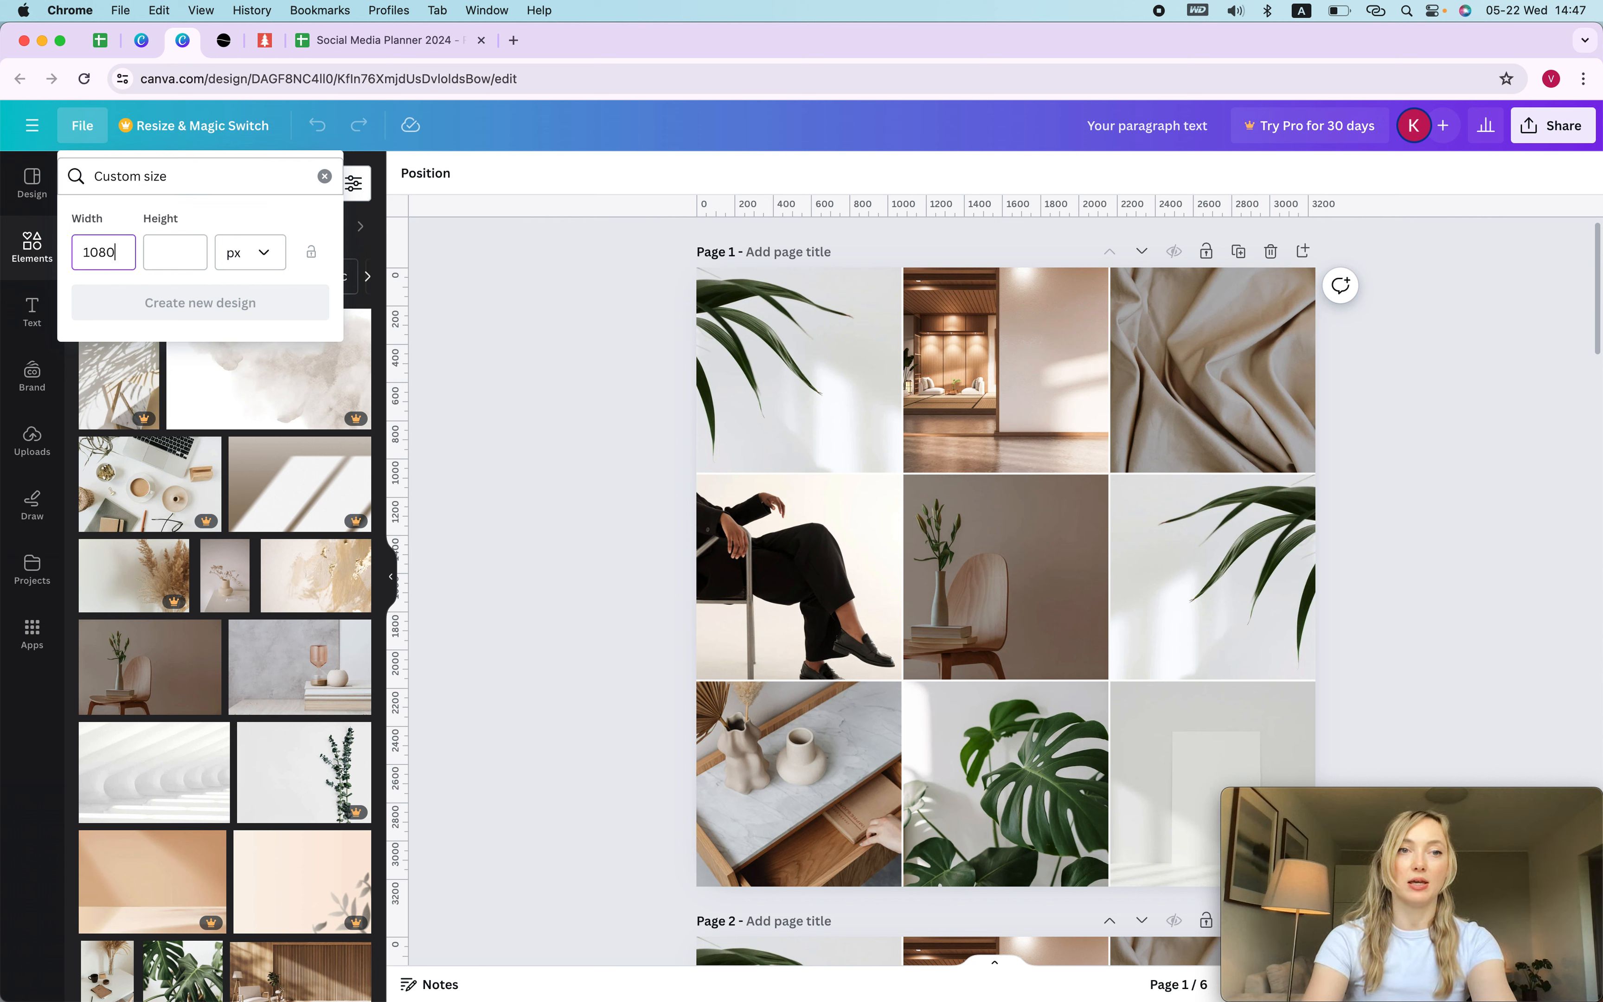
pyautogui.write('1080')
pyautogui.click(173, 250)
pyautogui.write('1080')
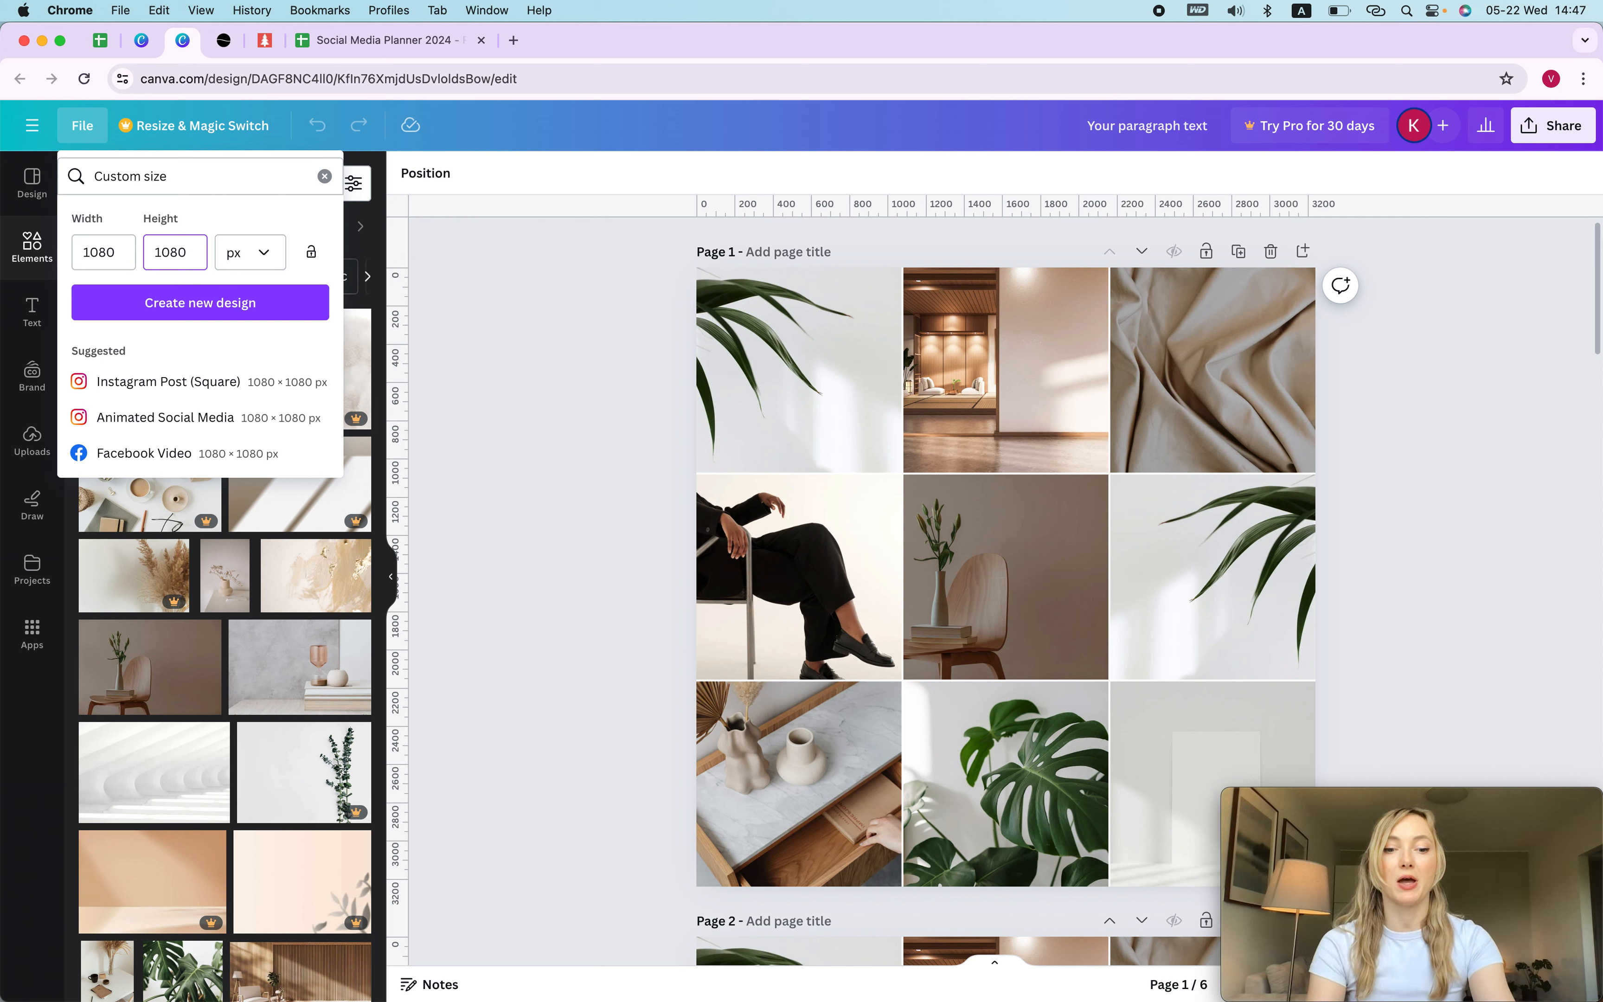
pyautogui.press('super+a')
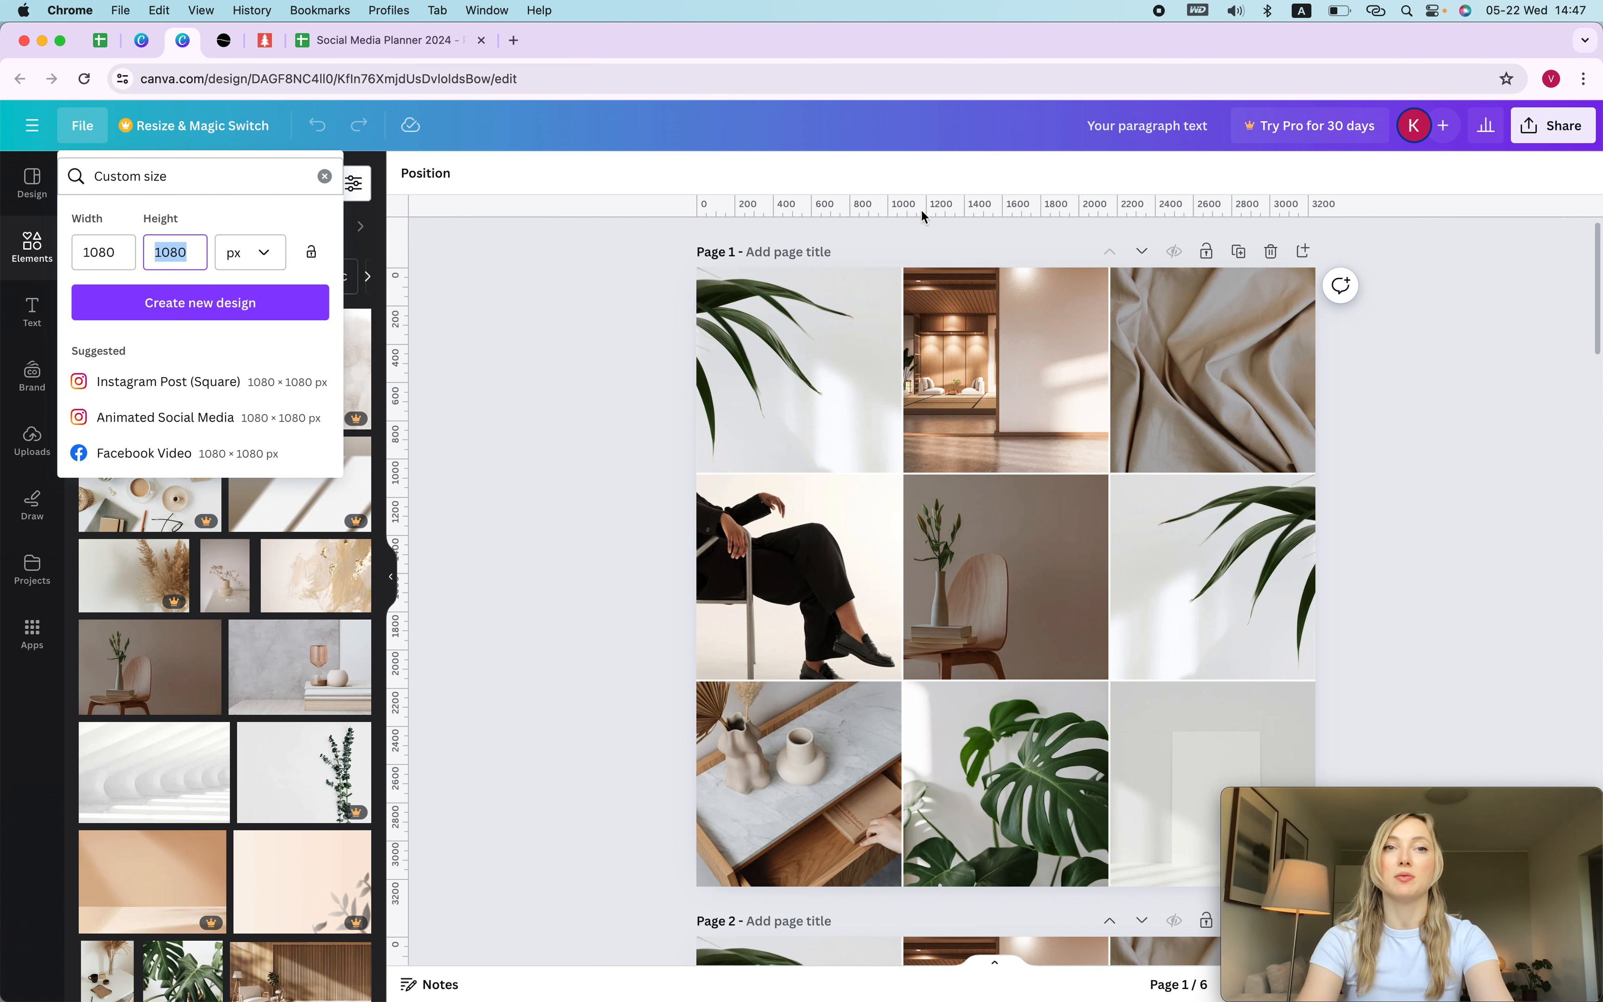
# Calculate 1080*3 with Google in a new browser tab and copy the result.
pyautogui.click(514, 40)
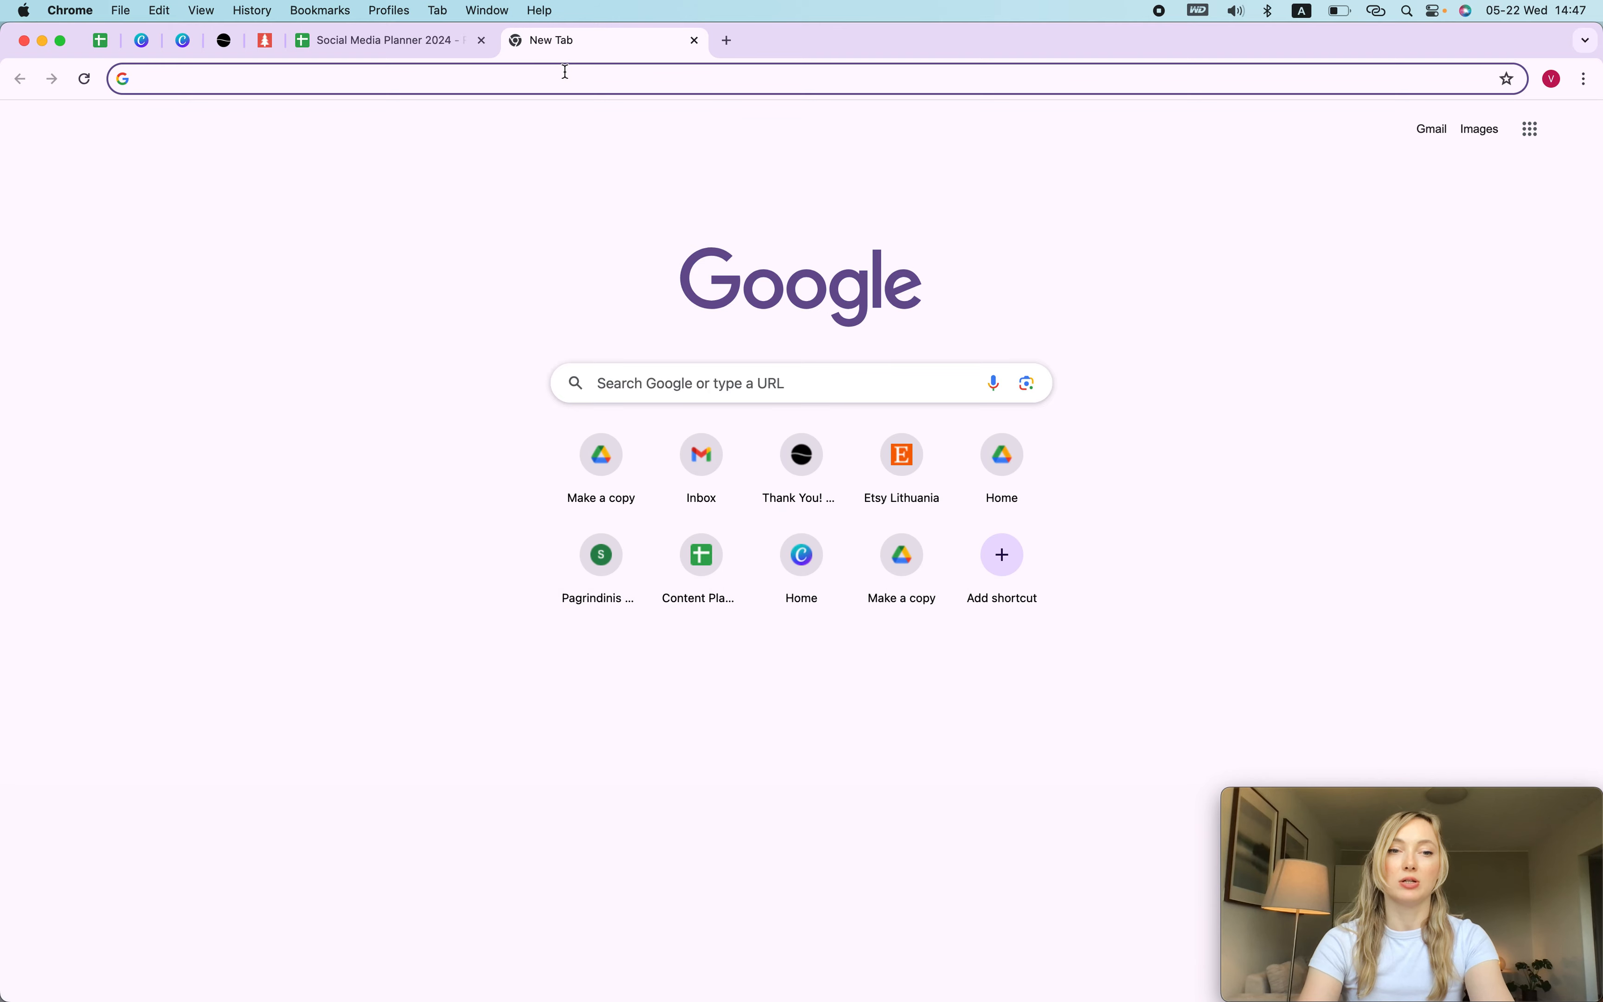
pyautogui.write('1080*4')
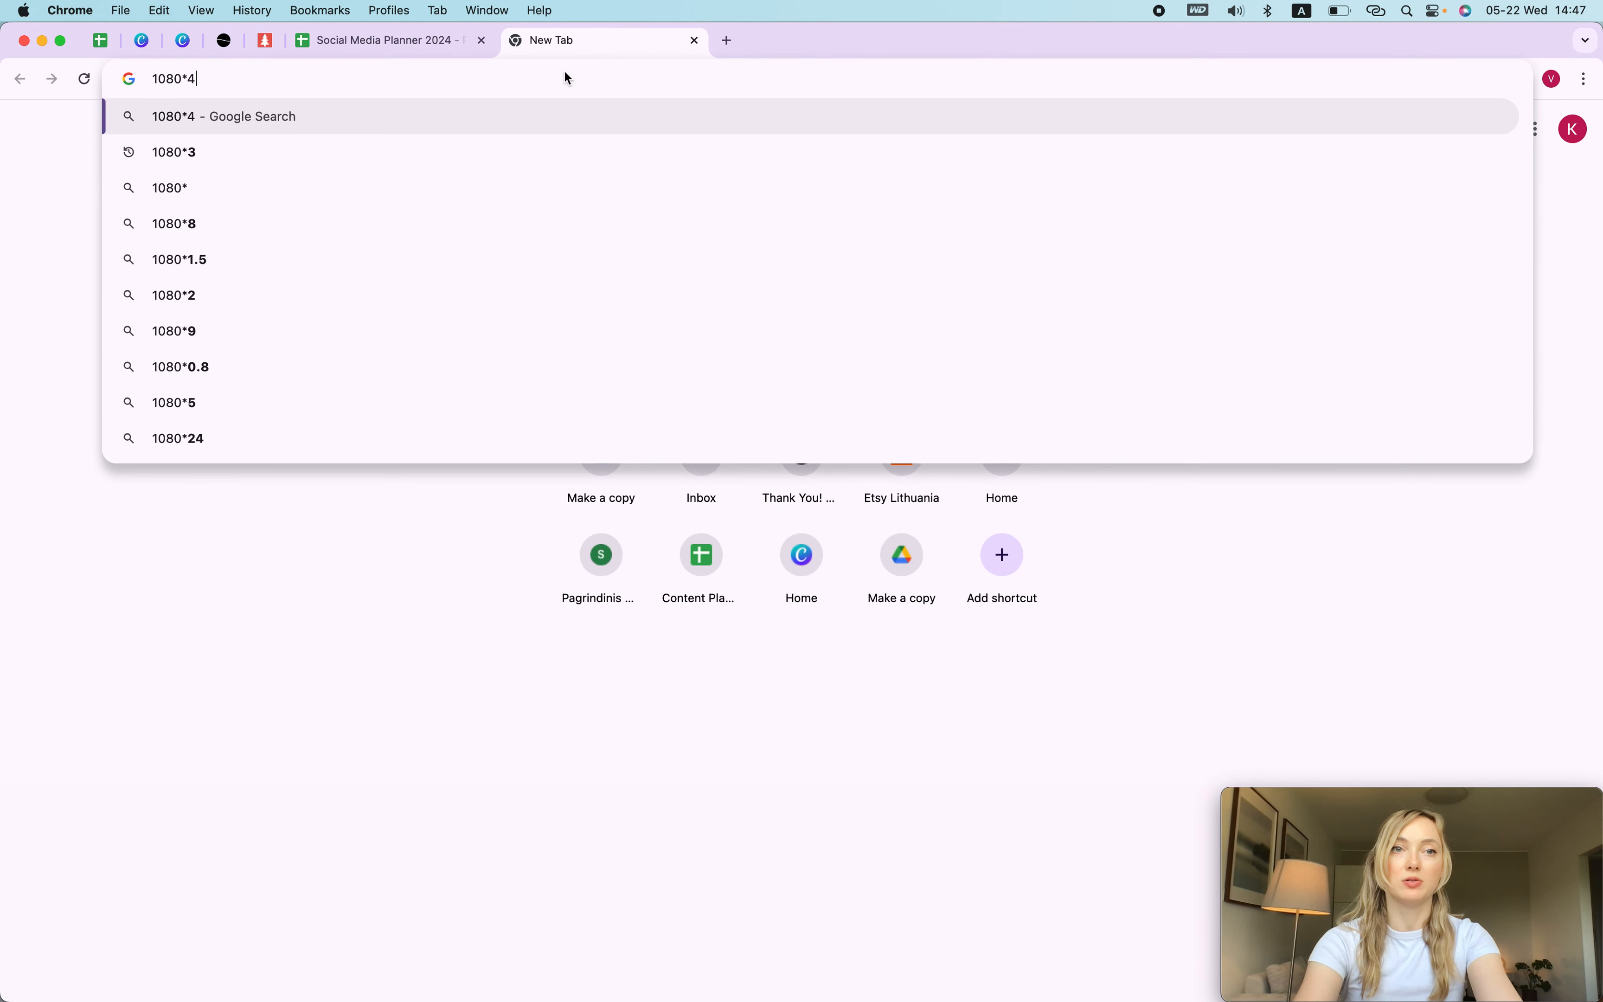
pyautogui.press('BackSpace')
pyautogui.write('3')
pyautogui.press('Return')
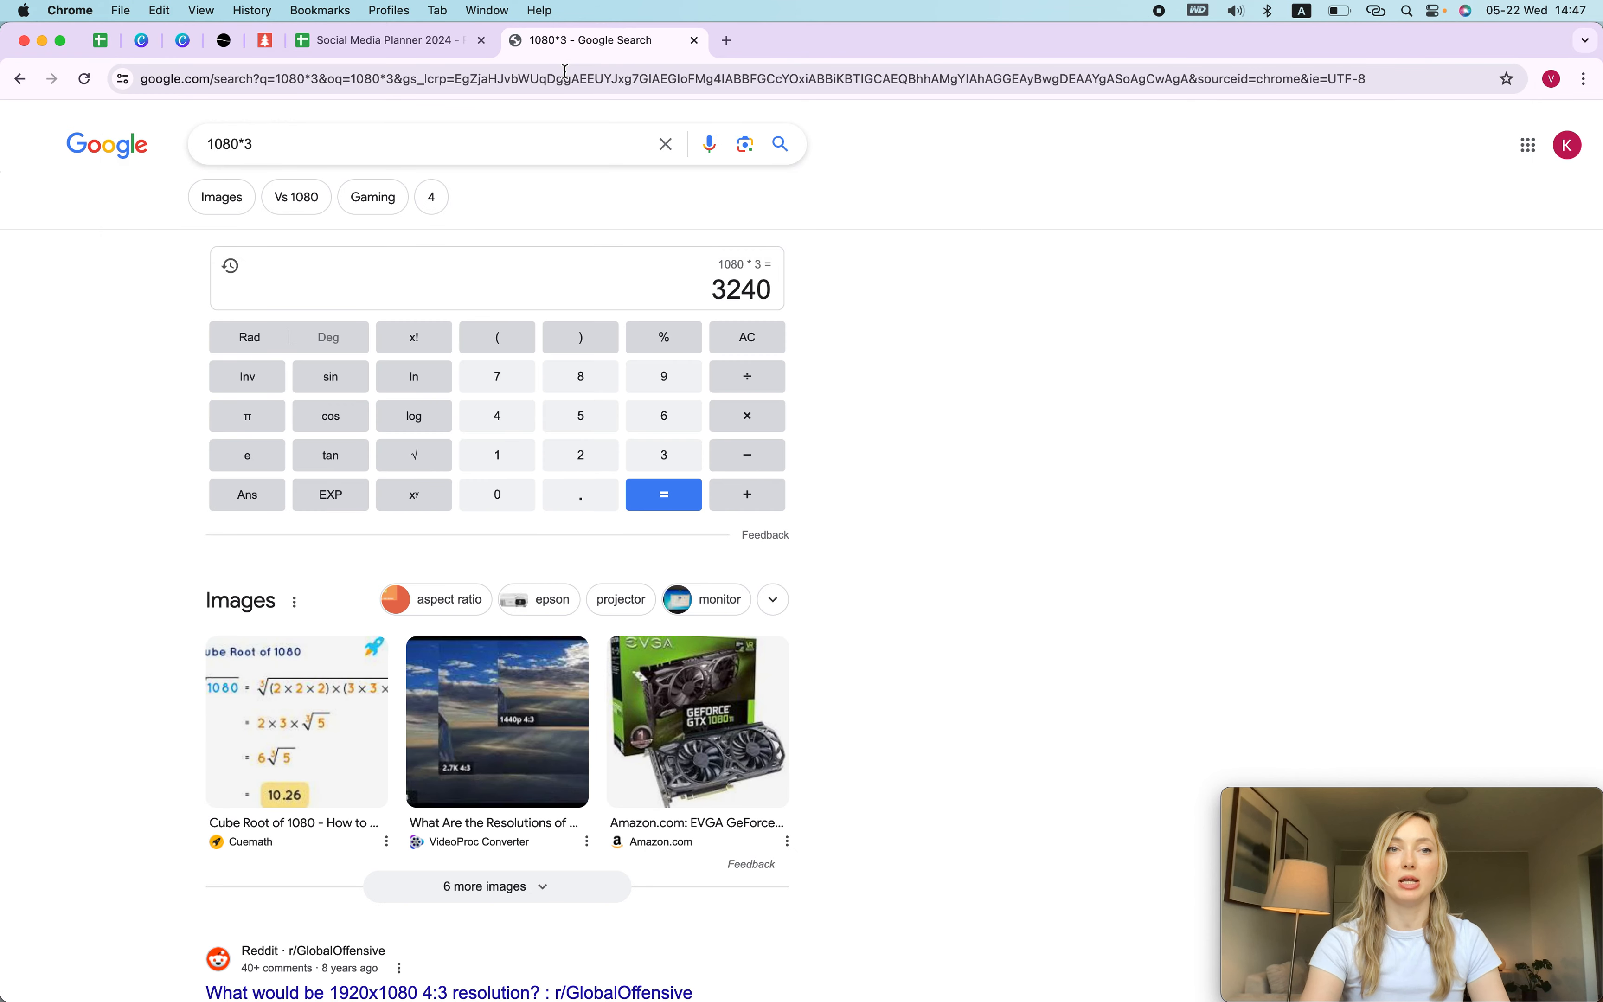
pyautogui.doubleClick(735, 290)
pyautogui.press('super+c')
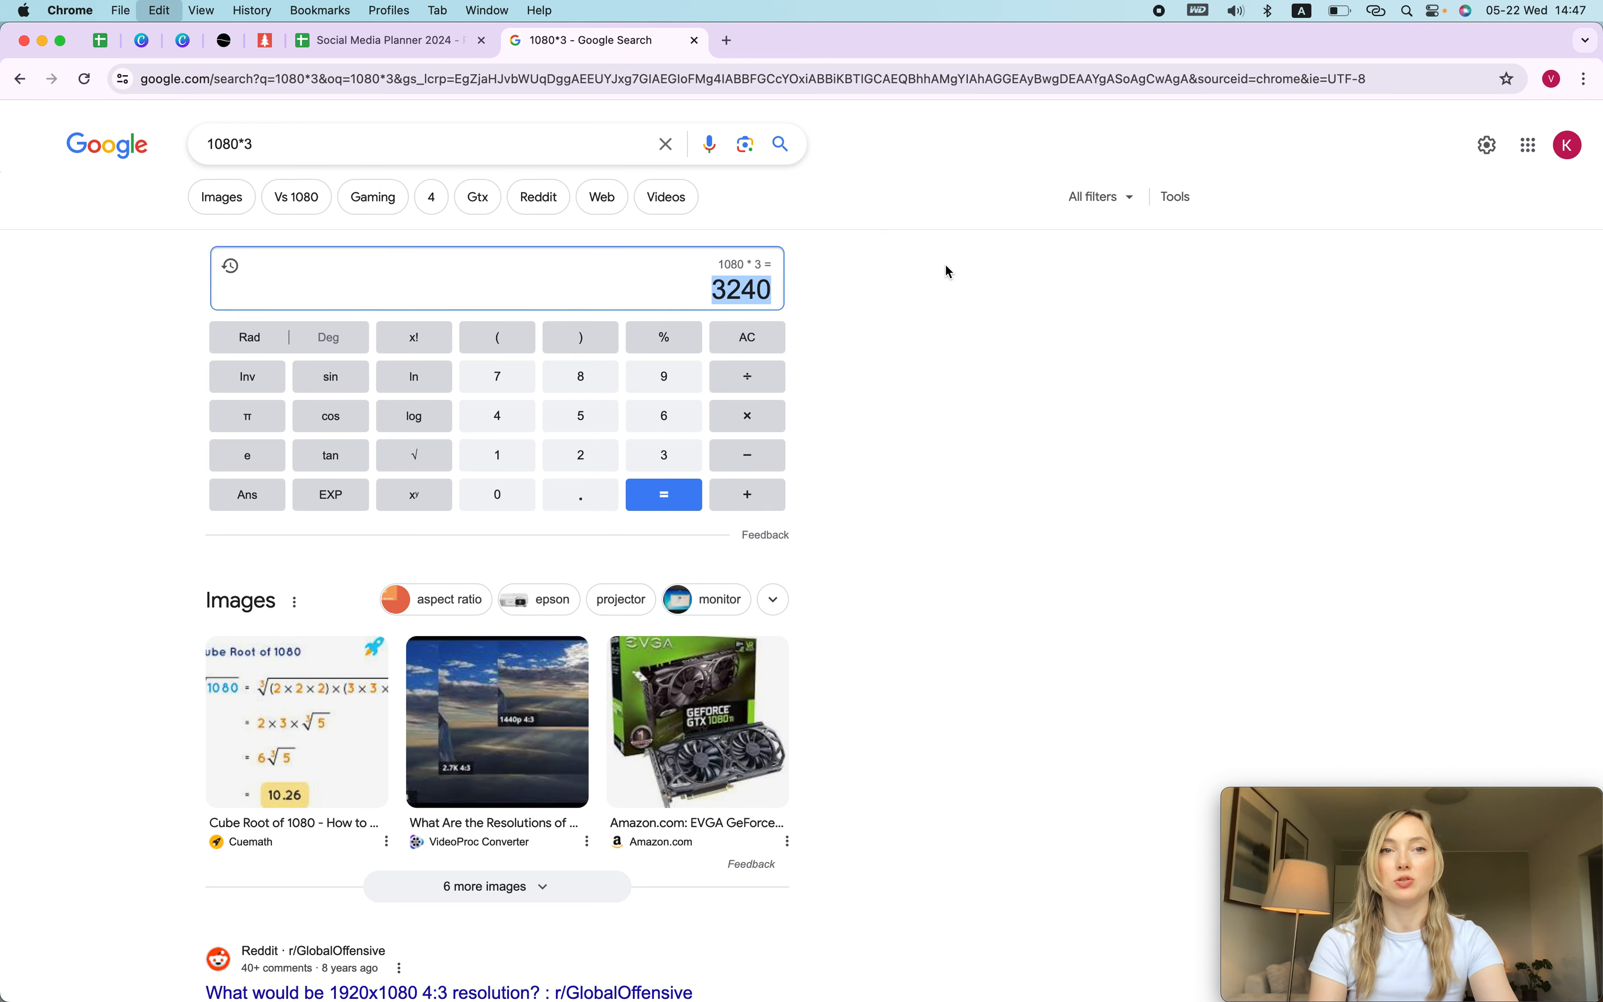
# Return to the Canva grid design, enter 3240 × 3240 px as the custom size, and dismiss it without creating a design.
pyautogui.click(182, 40)
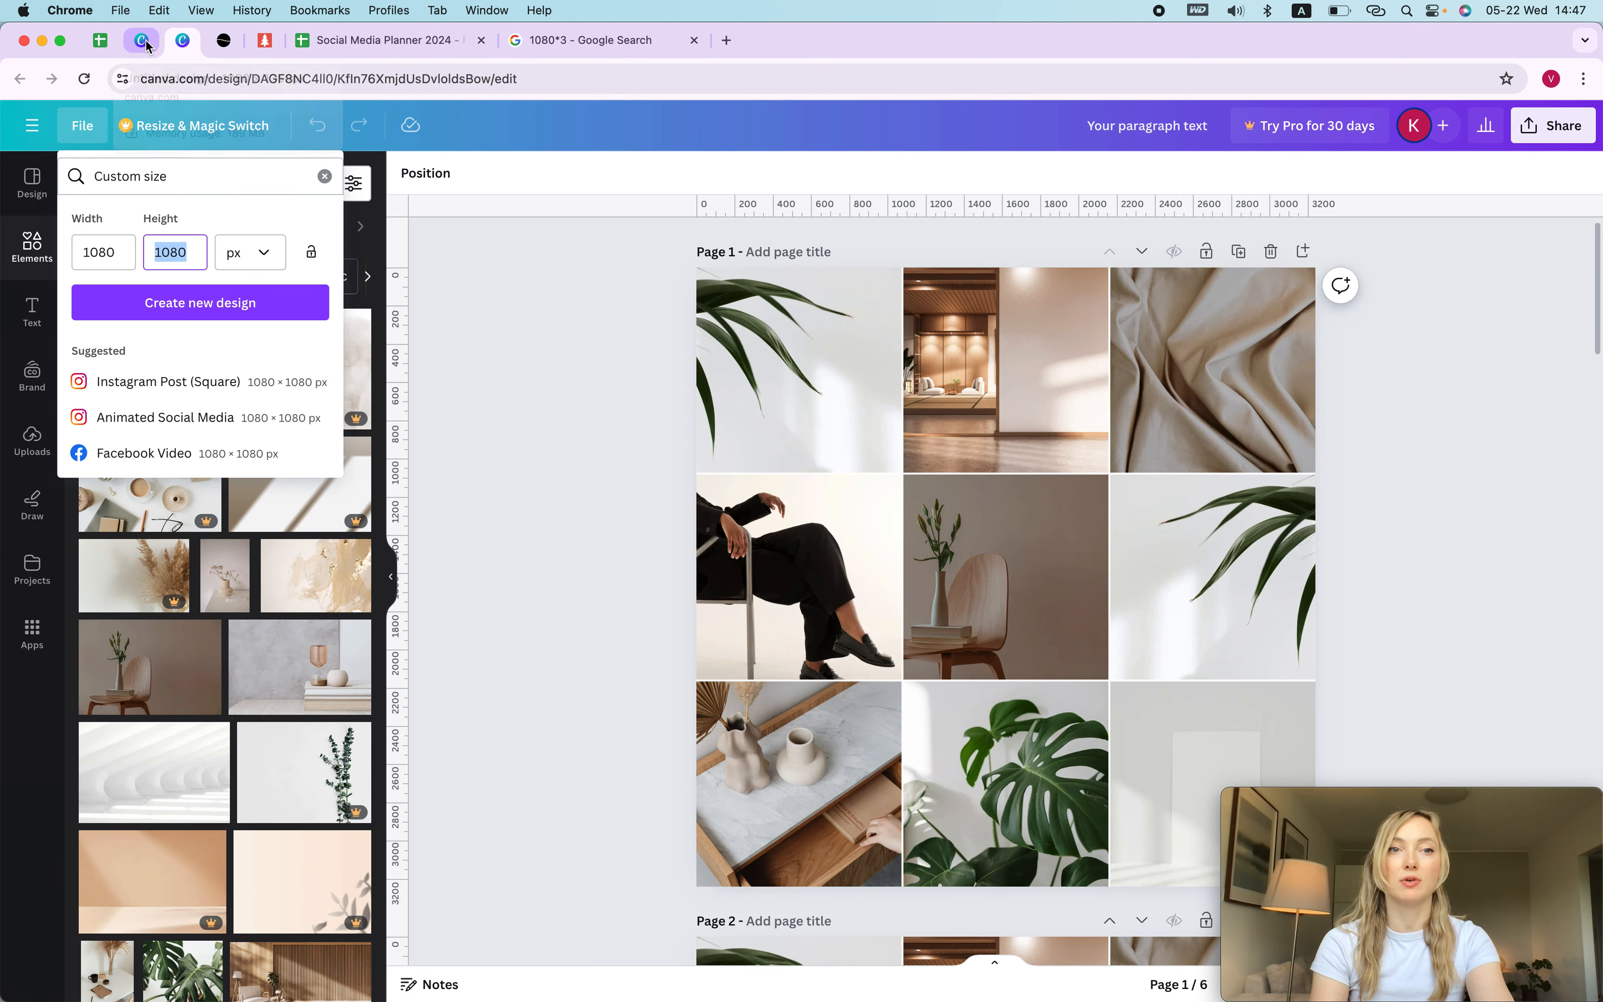
pyautogui.click(102, 252)
pyautogui.press('super+v')
pyautogui.click(159, 246)
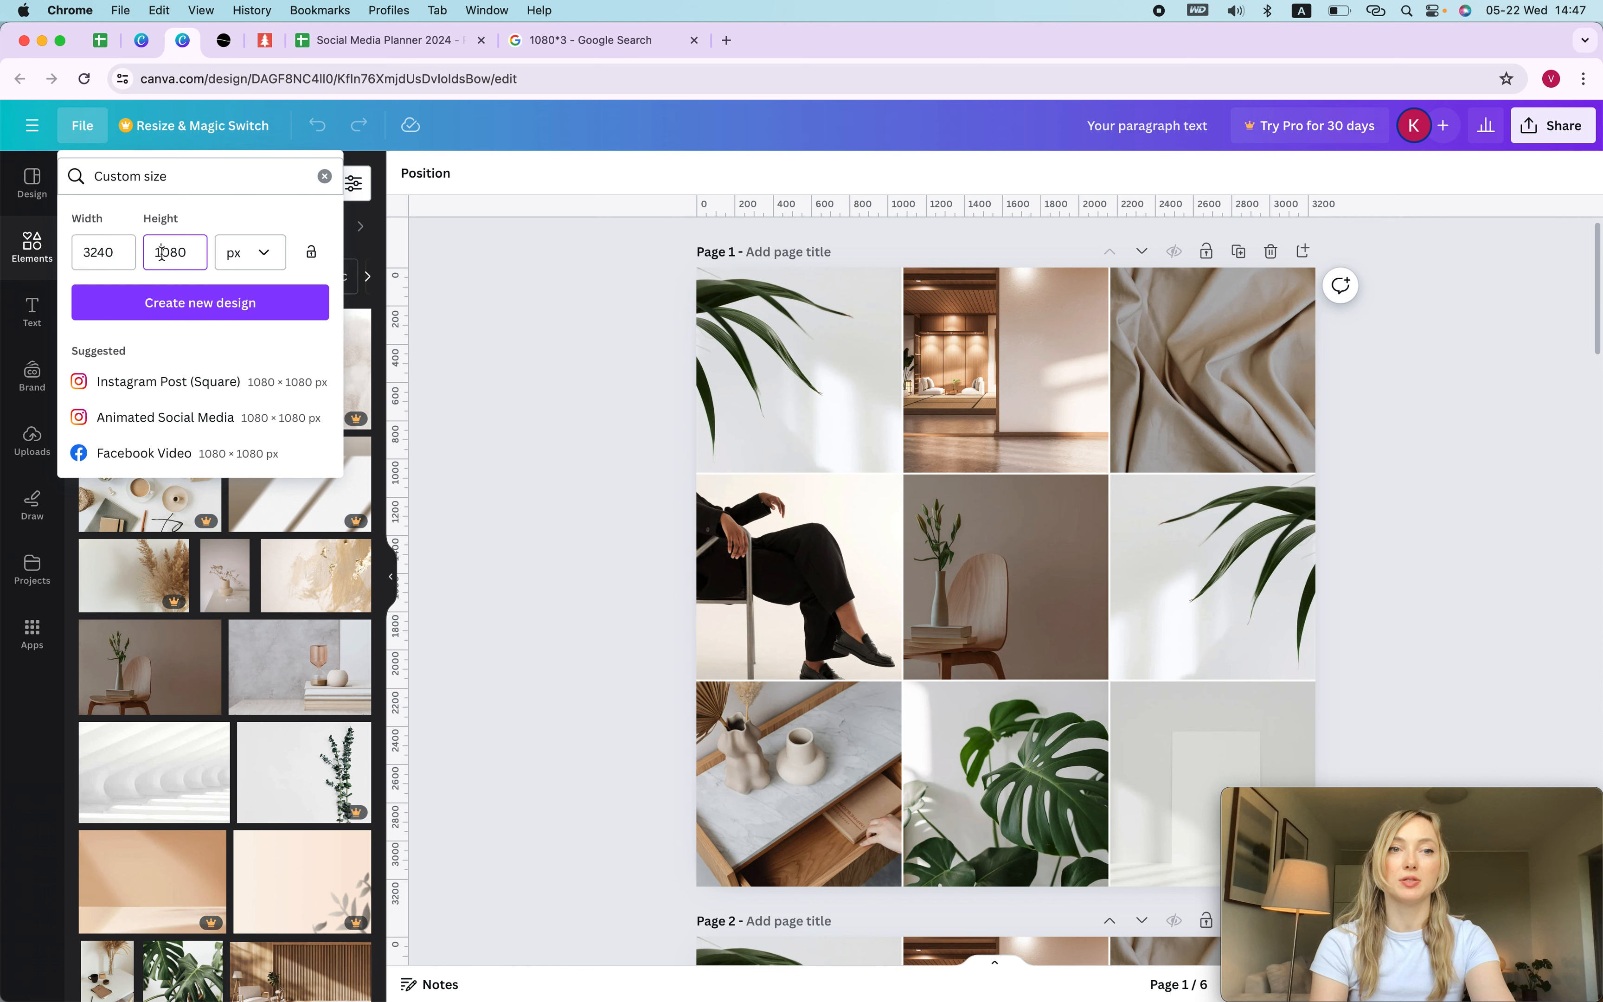
pyautogui.press('super+v')
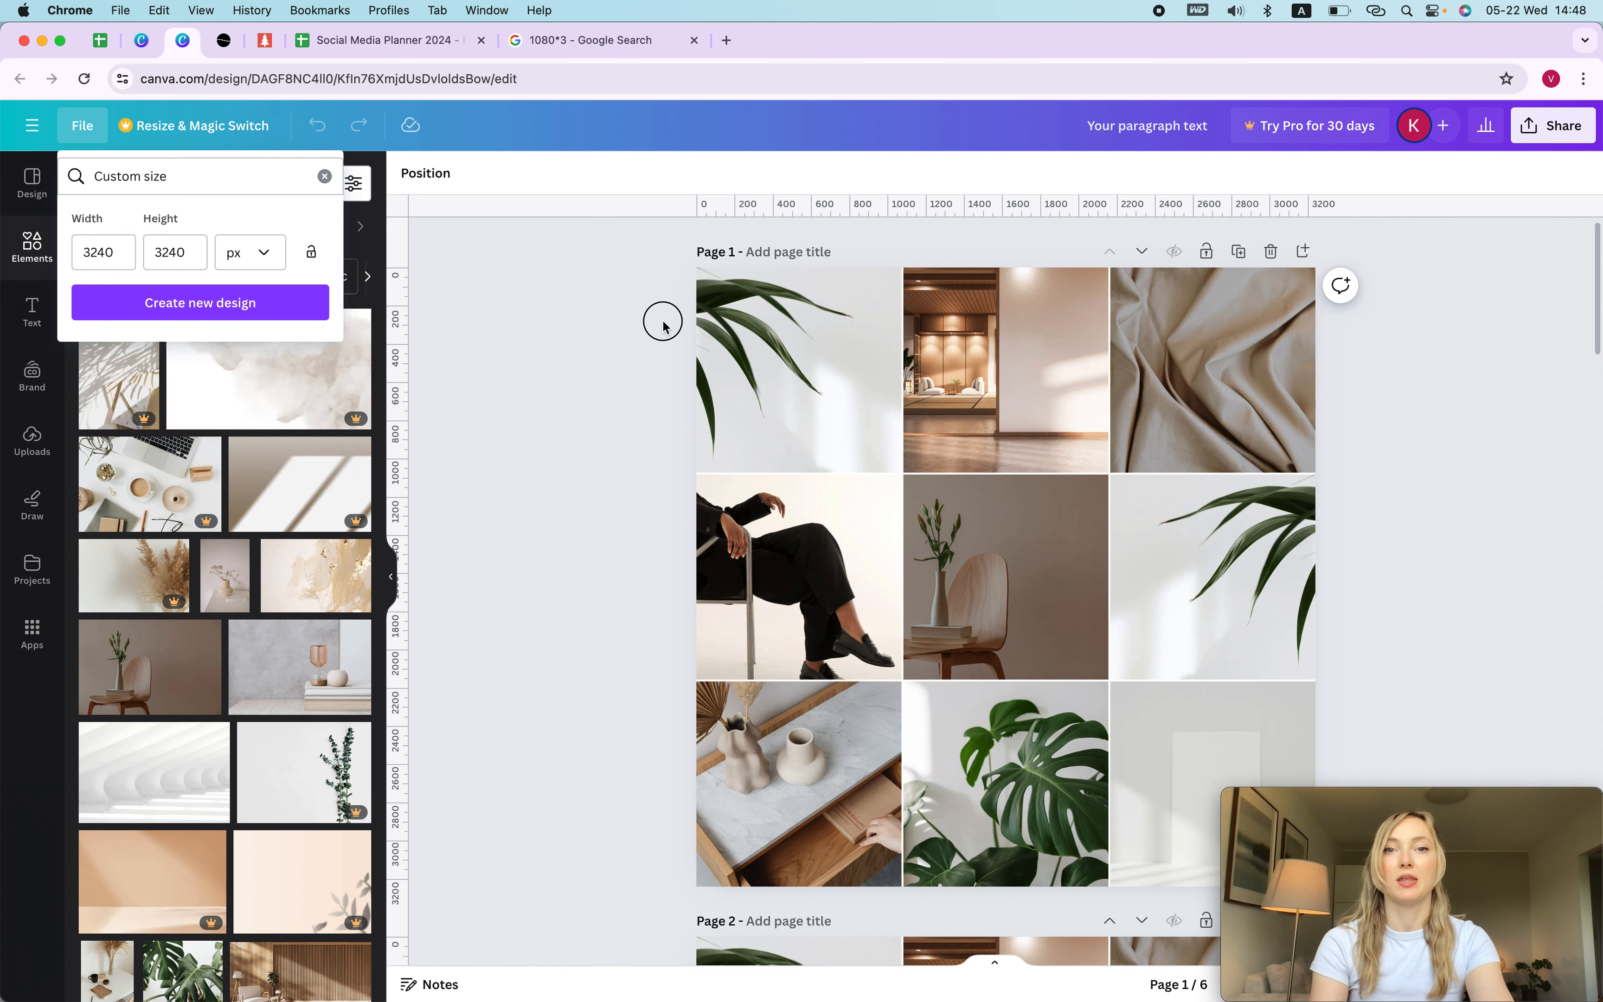
pyautogui.click(656, 322)
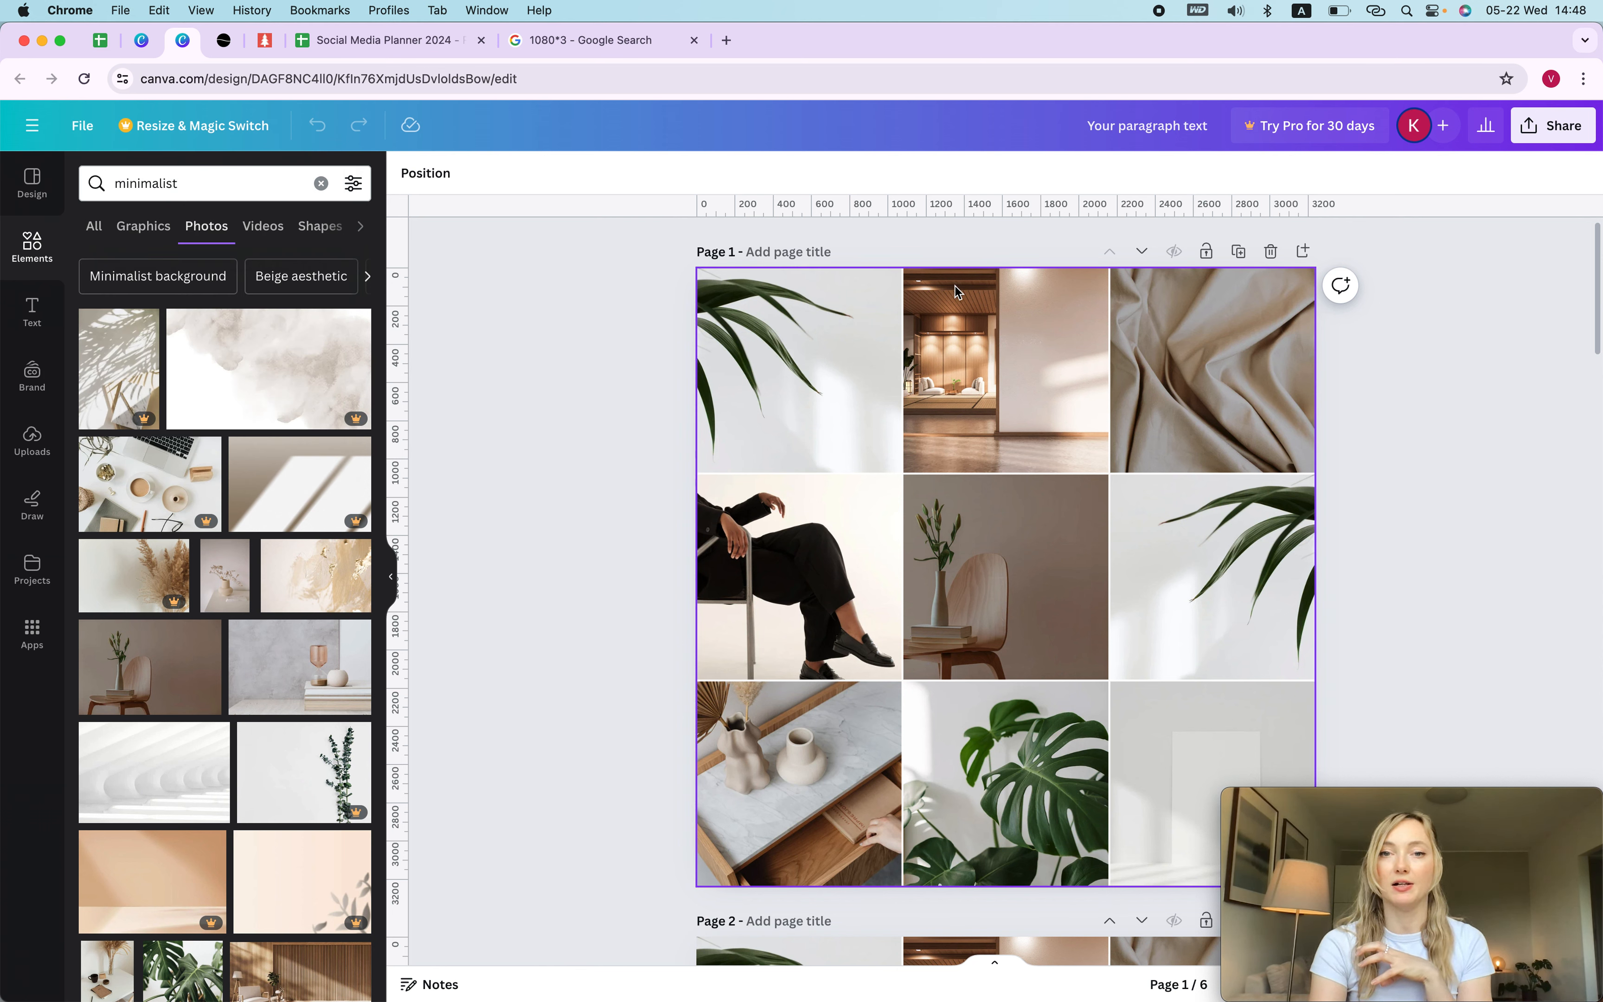
# Try replacing page 1 grid photos with the hourglass, chair and eucalyptus photos, and undo the replacements.
pyautogui.moveTo(256, 675); pyautogui.dragTo(751, 587)
pyautogui.moveTo(171, 668); pyautogui.dragTo(980, 571)
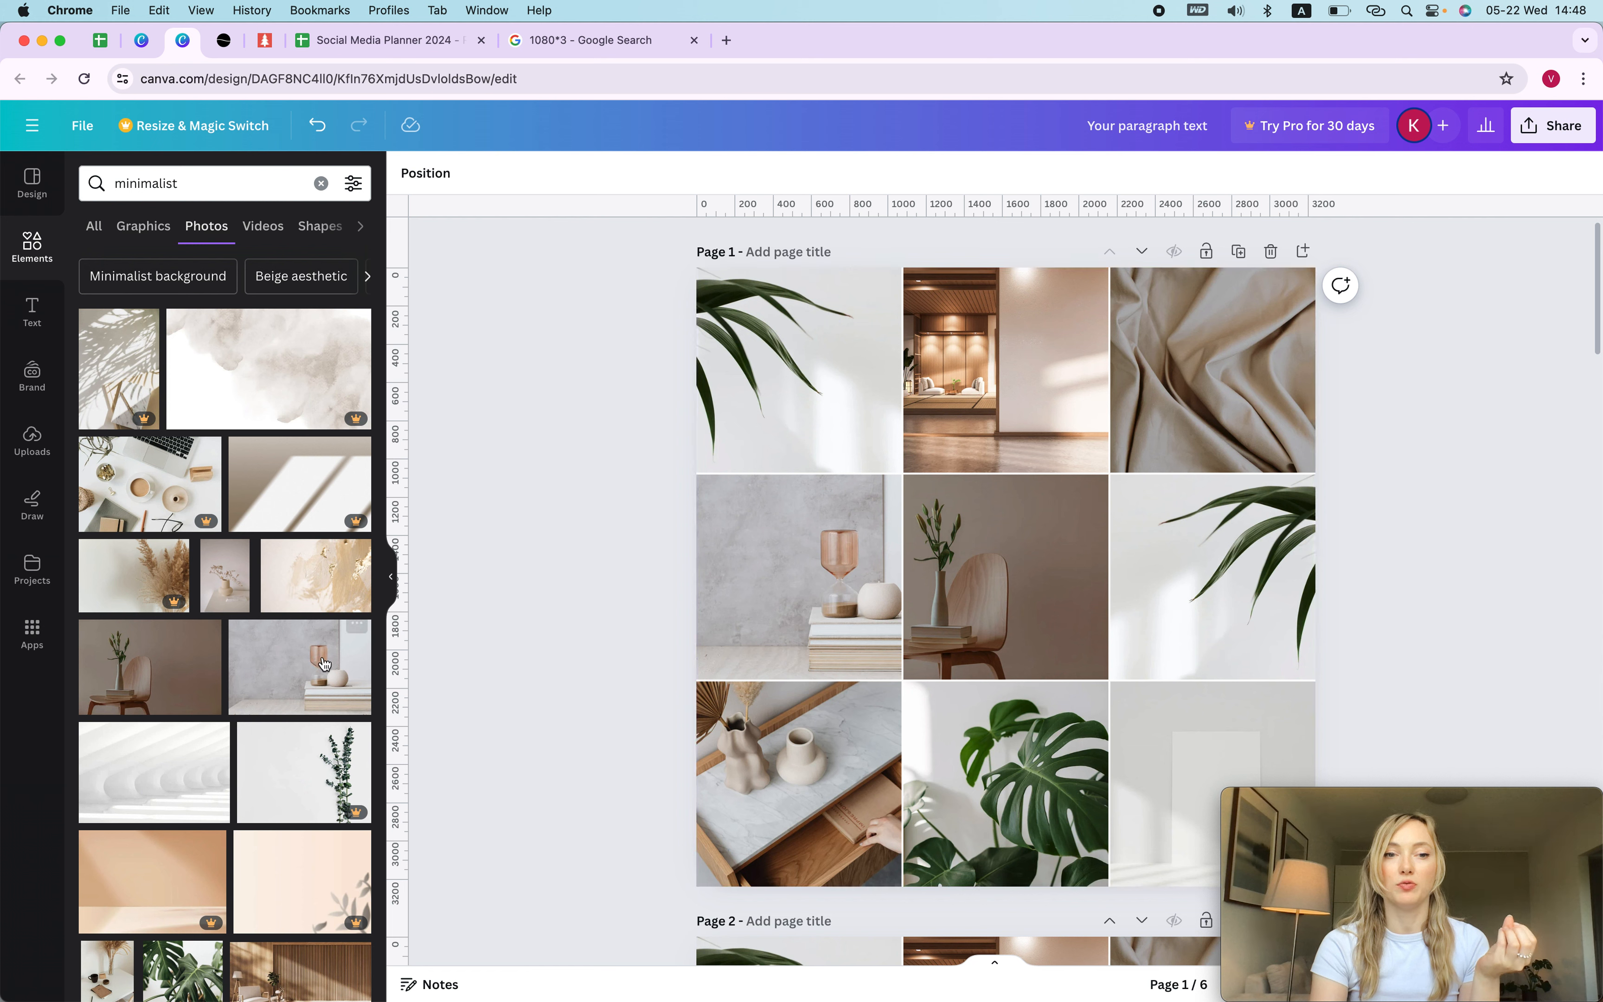
pyautogui.moveTo(278, 762); pyautogui.dragTo(792, 321)
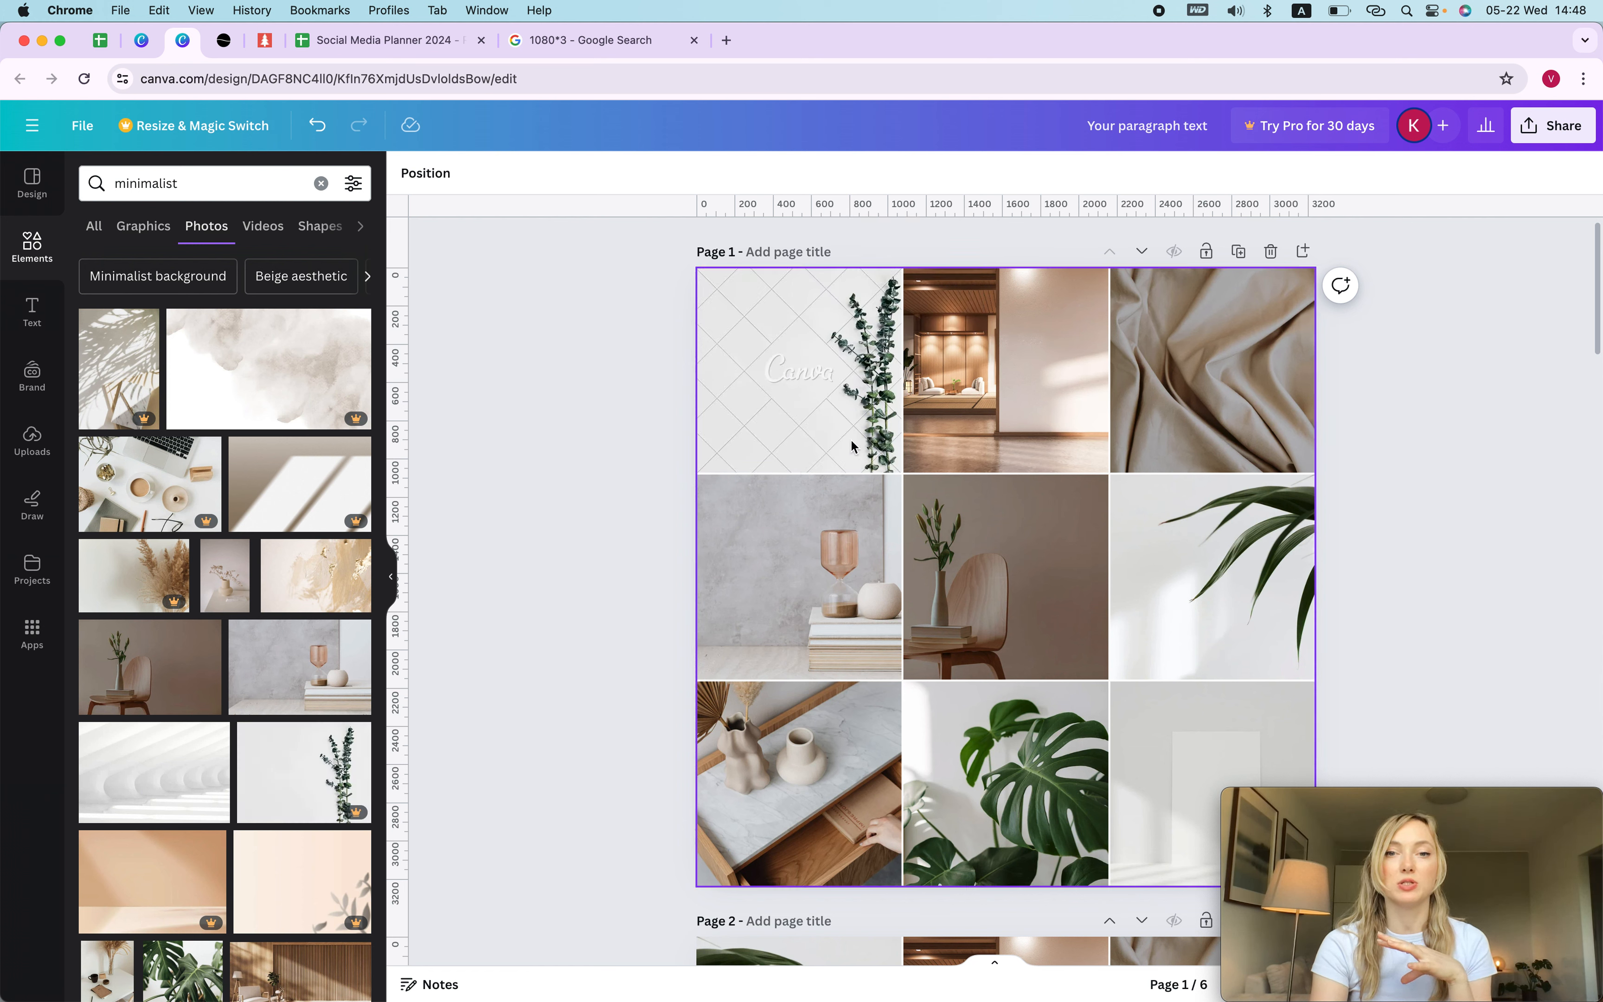
pyautogui.press('super+z')
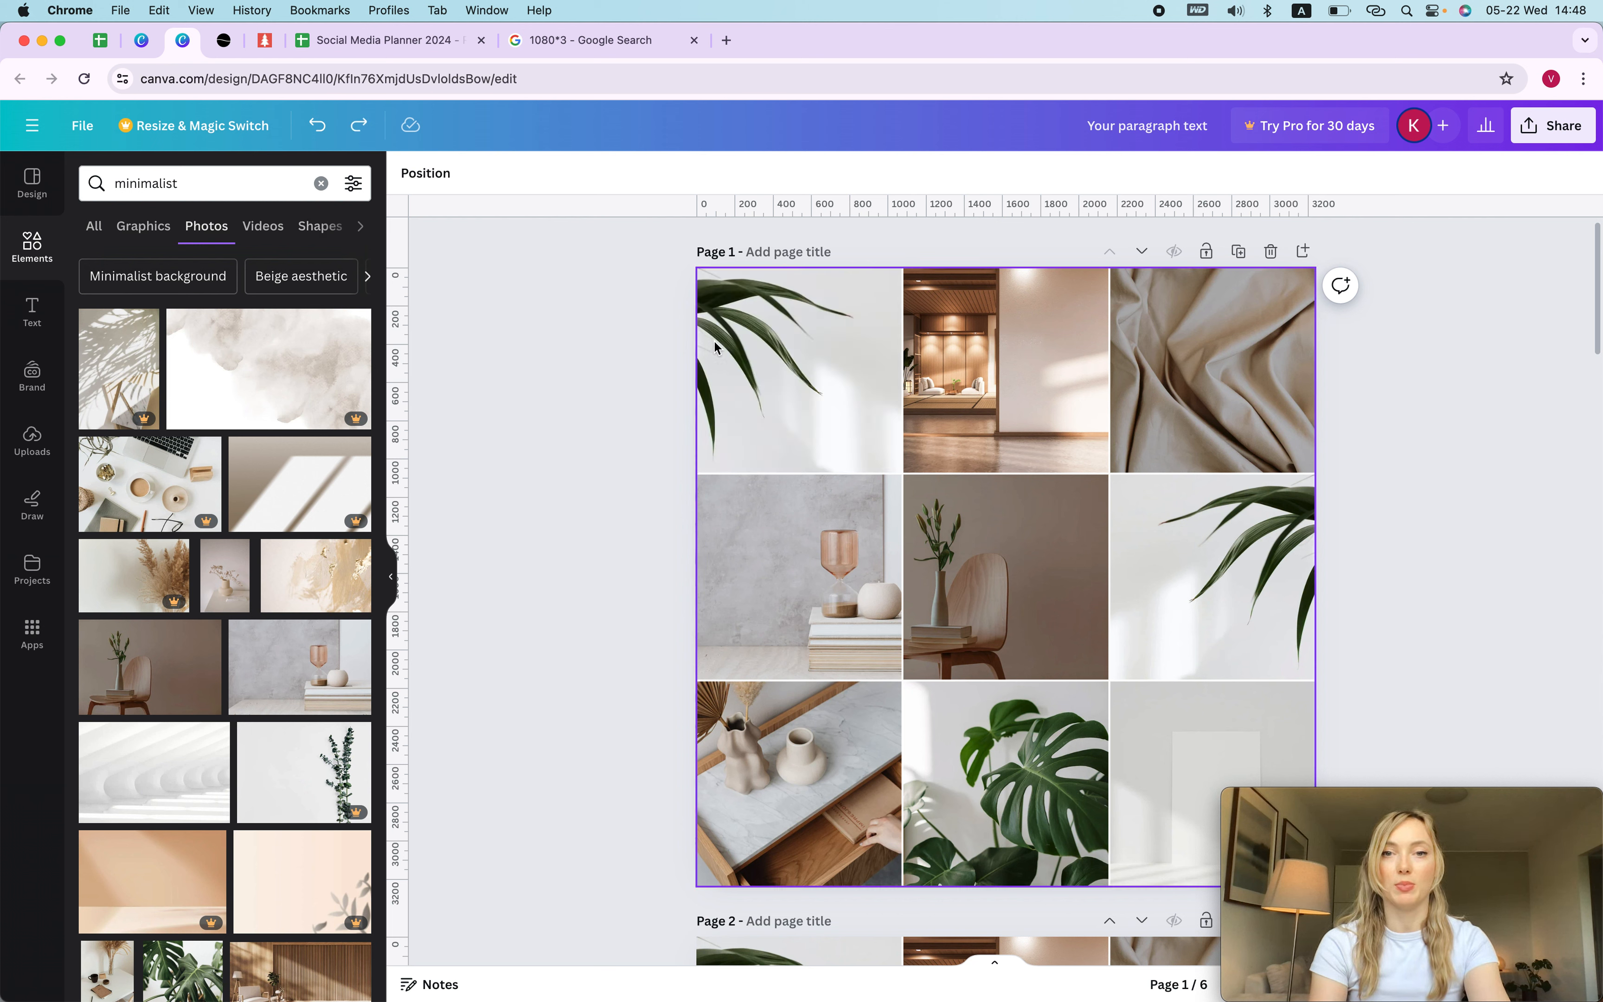
pyautogui.press('super+z')
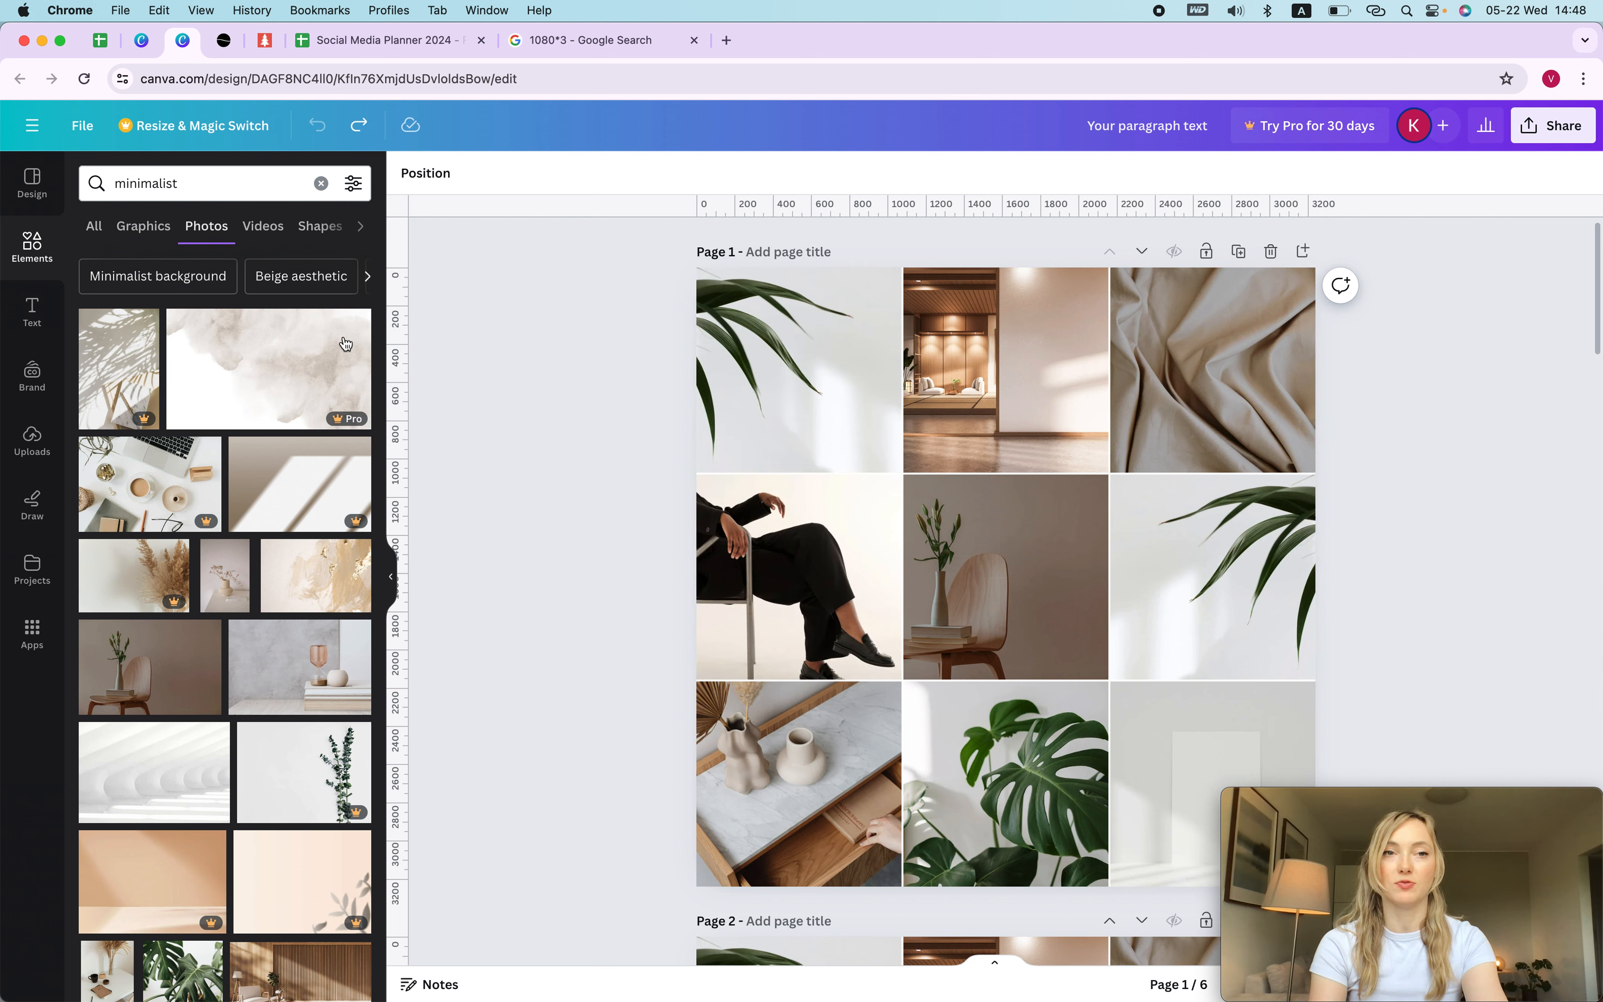
# Show all recently used elements, and switch to the open 1080 × 1350 px design.
pyautogui.click(321, 182)
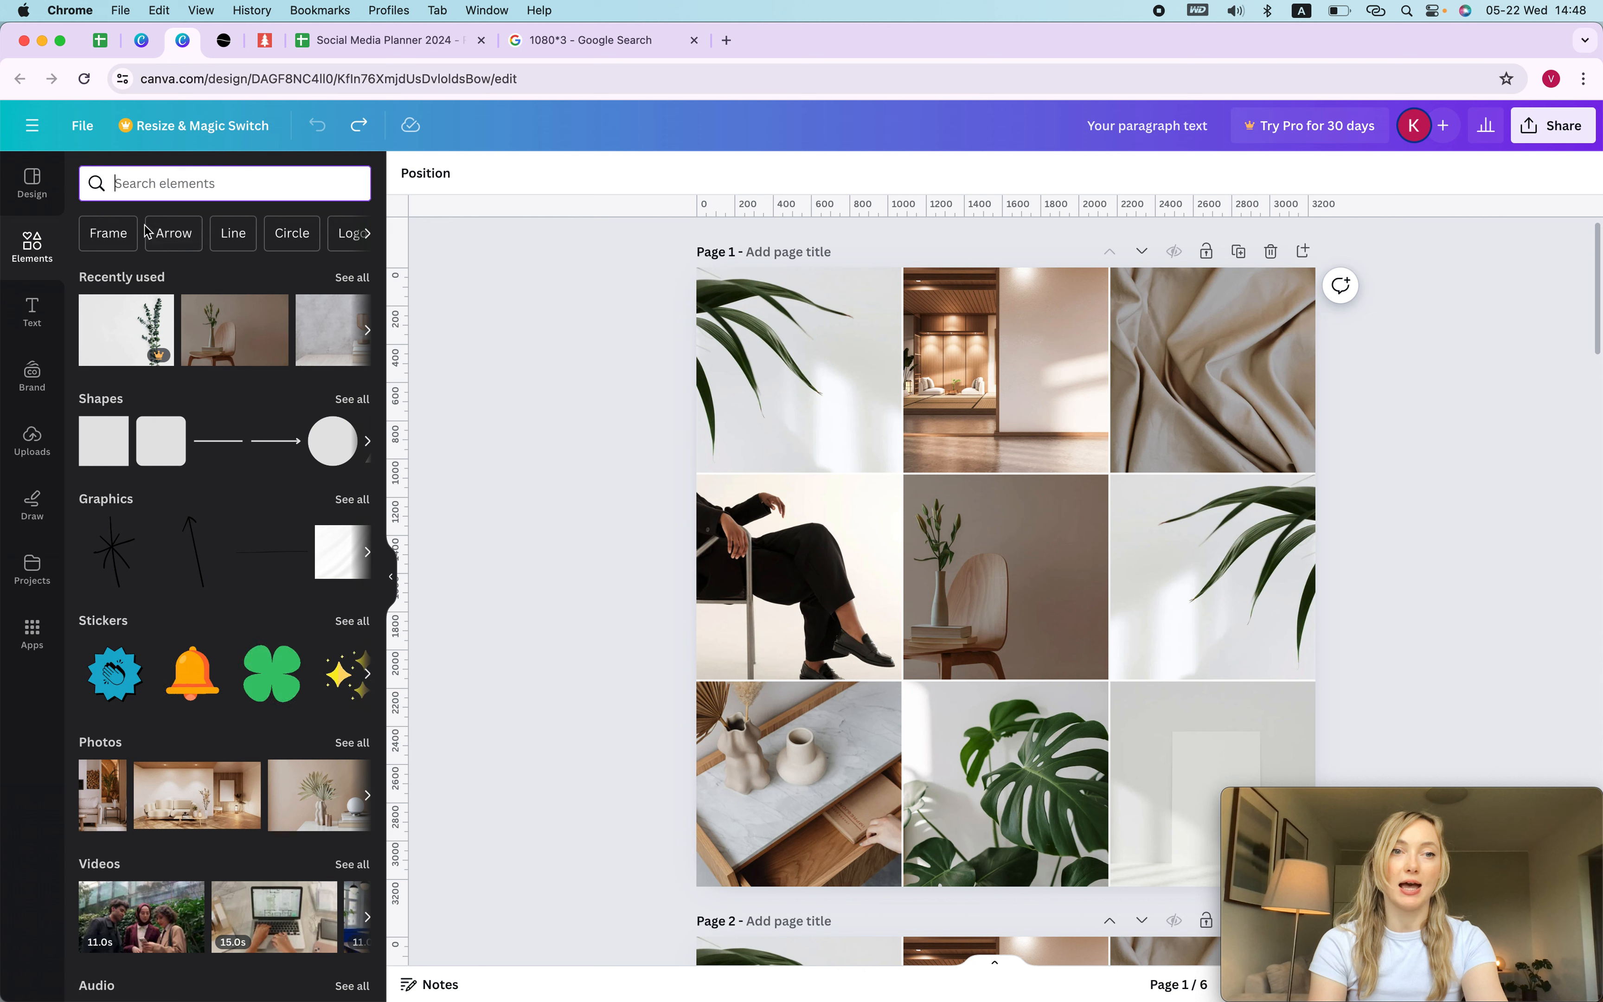
pyautogui.click(352, 277)
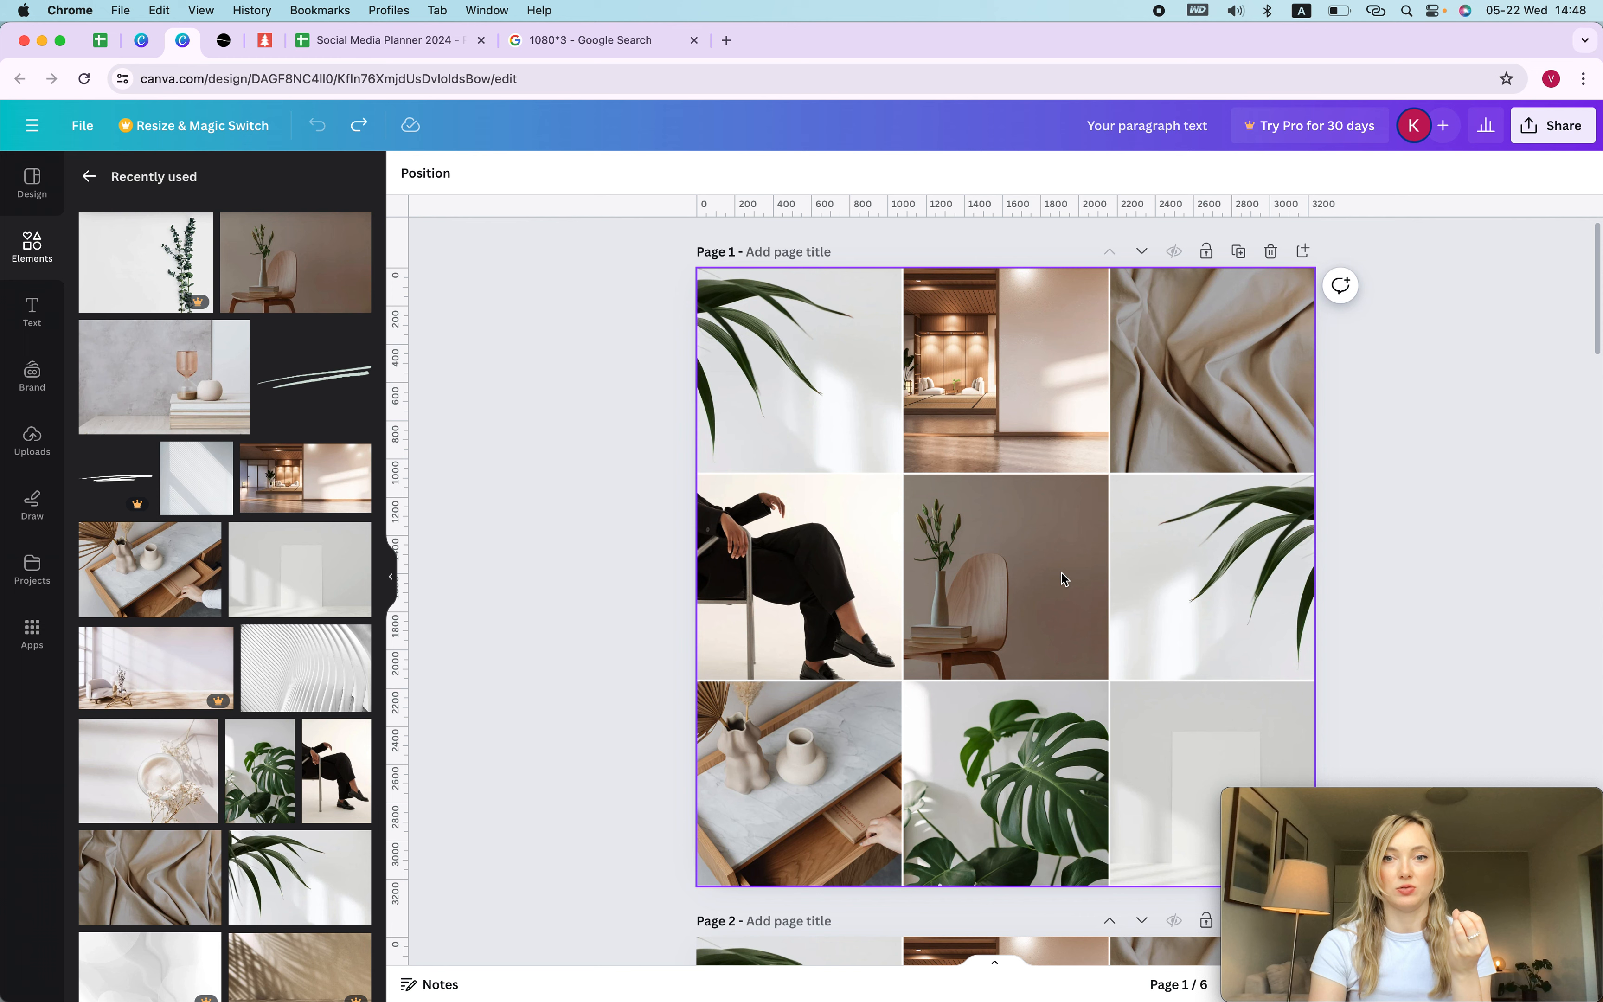
pyautogui.click(141, 46)
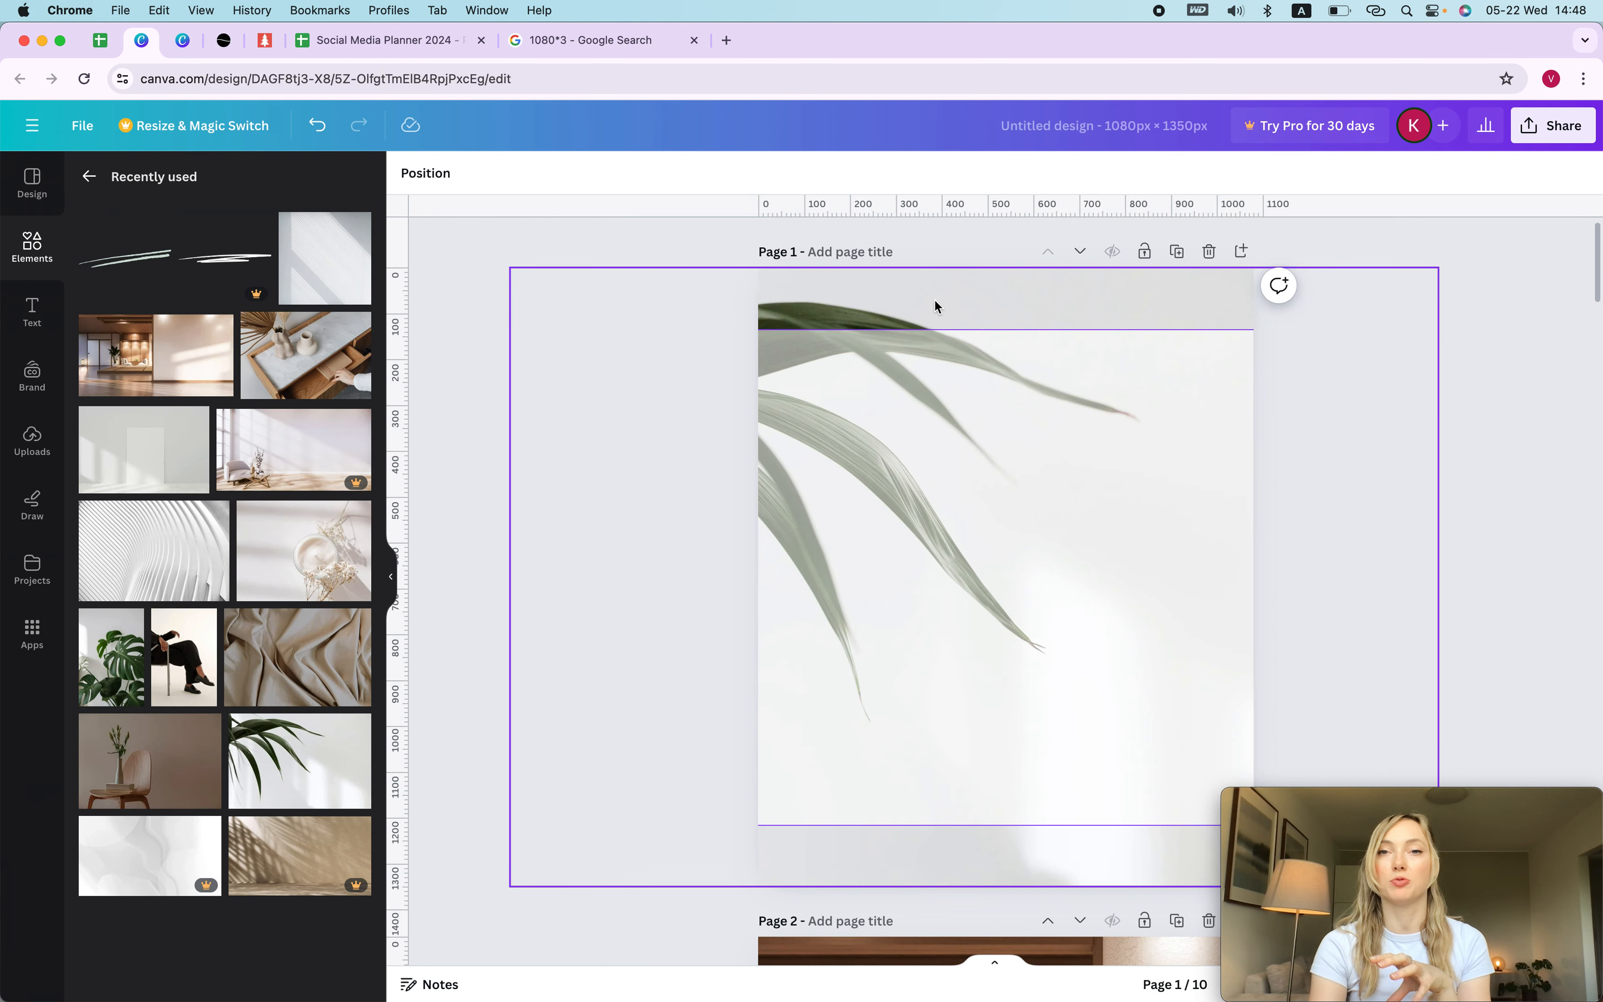
# Enter a custom size of 1080 × 1350 px for a new design, and dismiss it without creating the design.
pyautogui.click(80, 128)
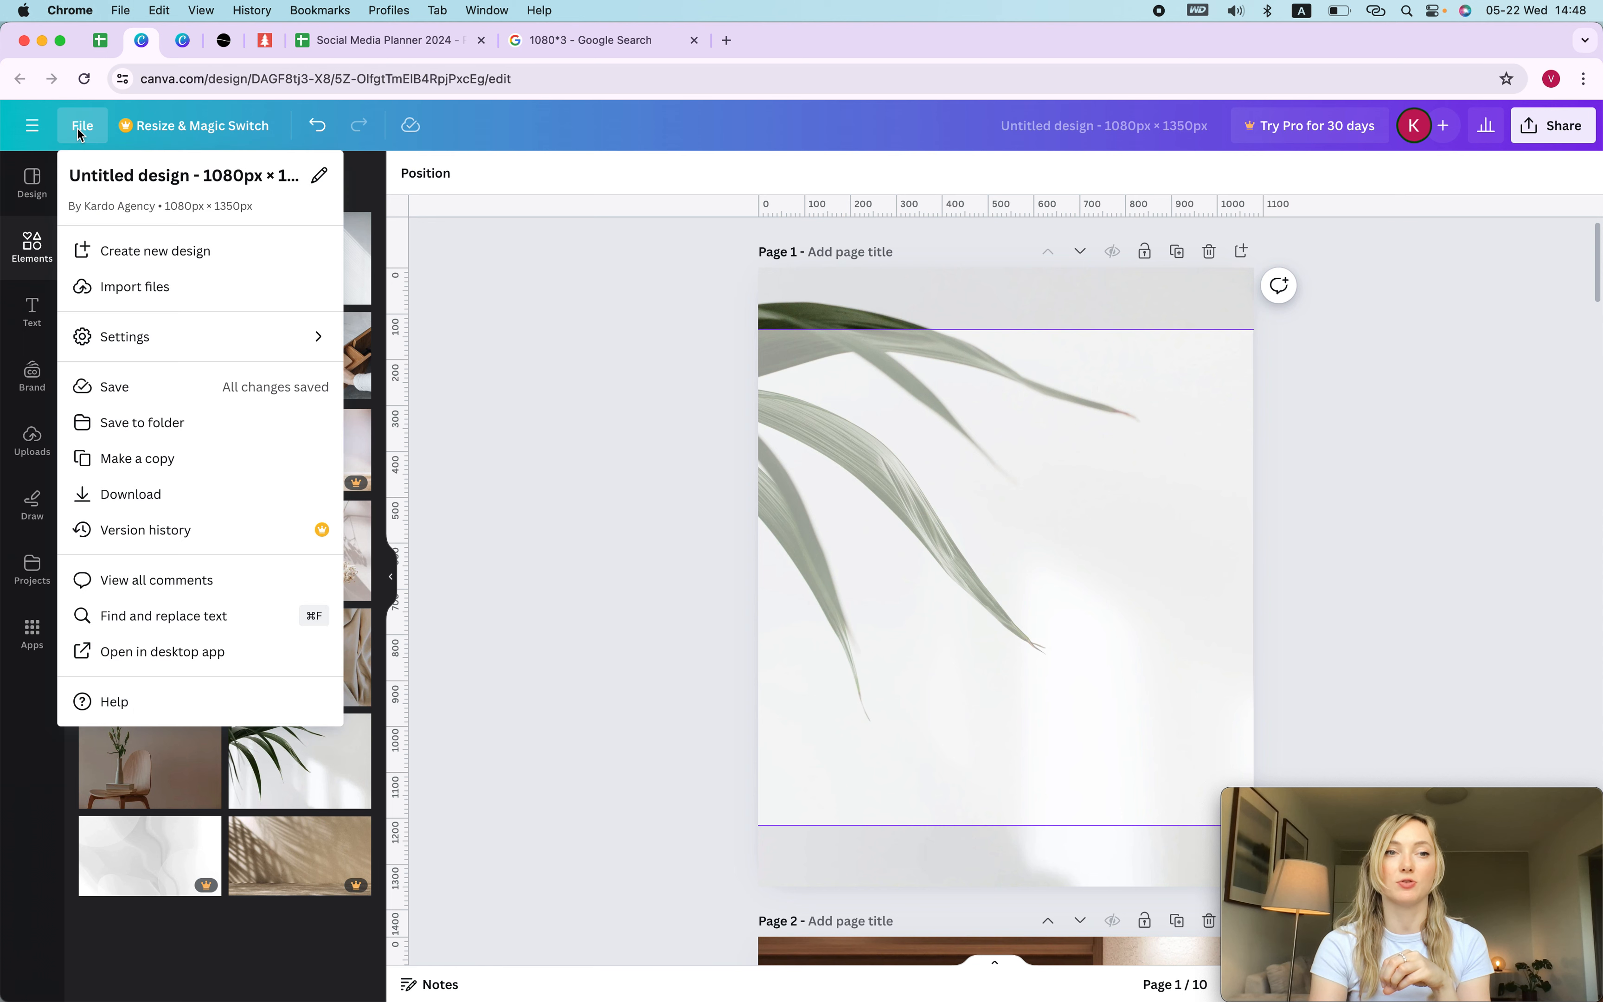
pyautogui.click(201, 256)
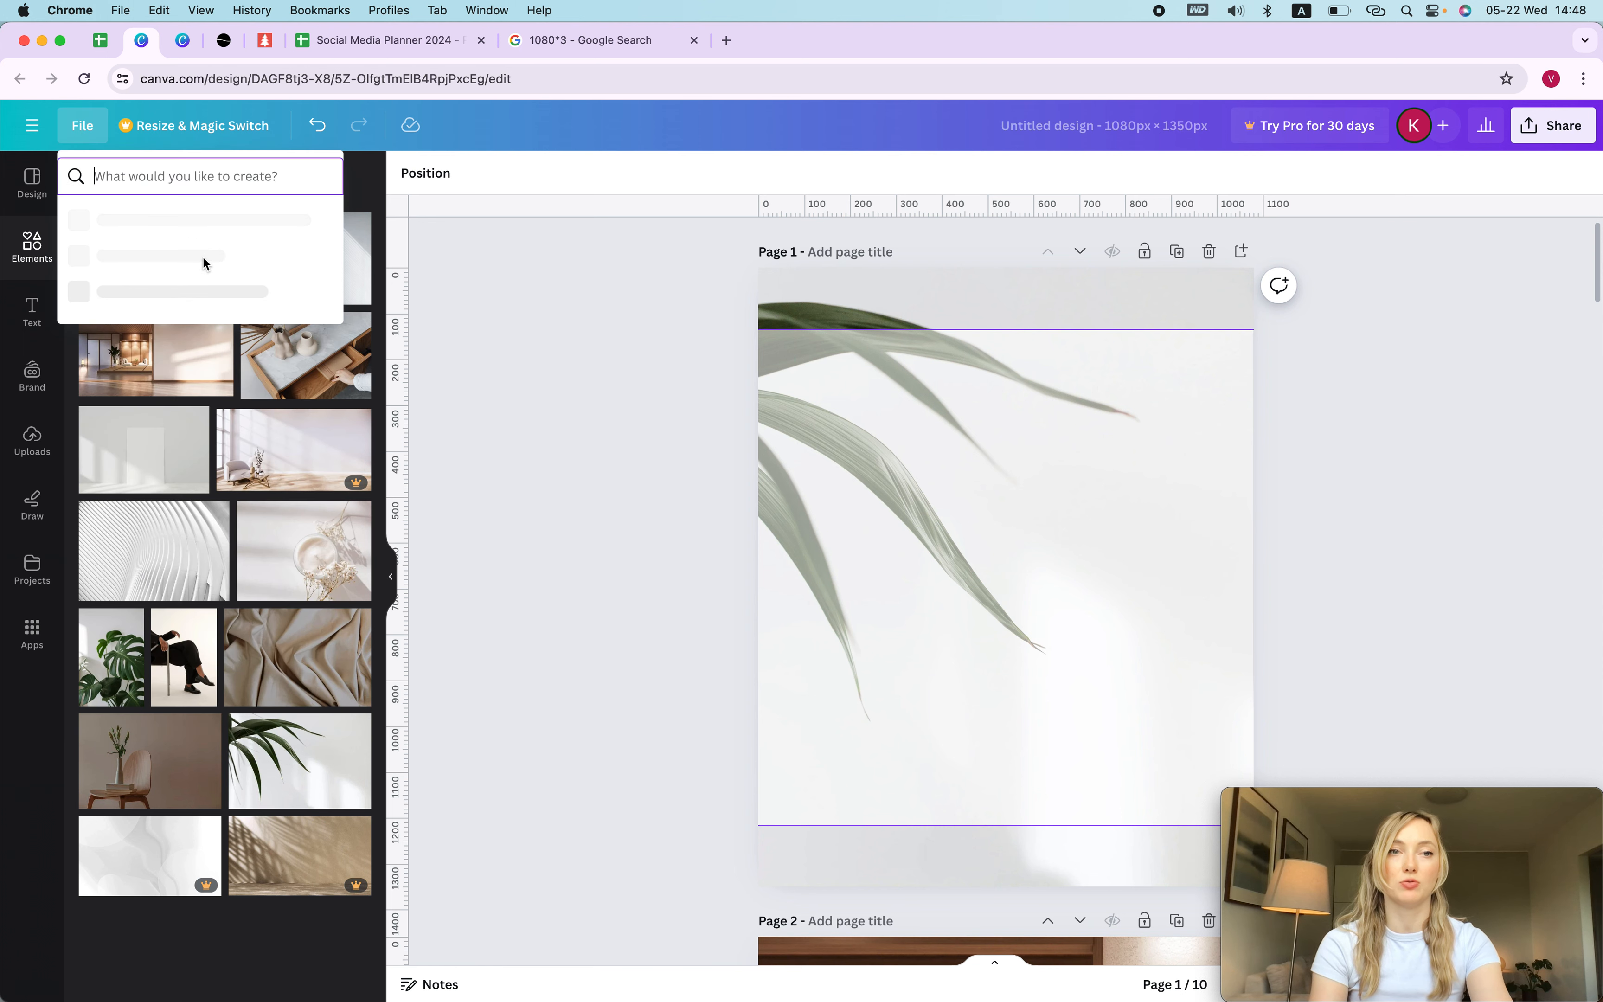
pyautogui.click(175, 224)
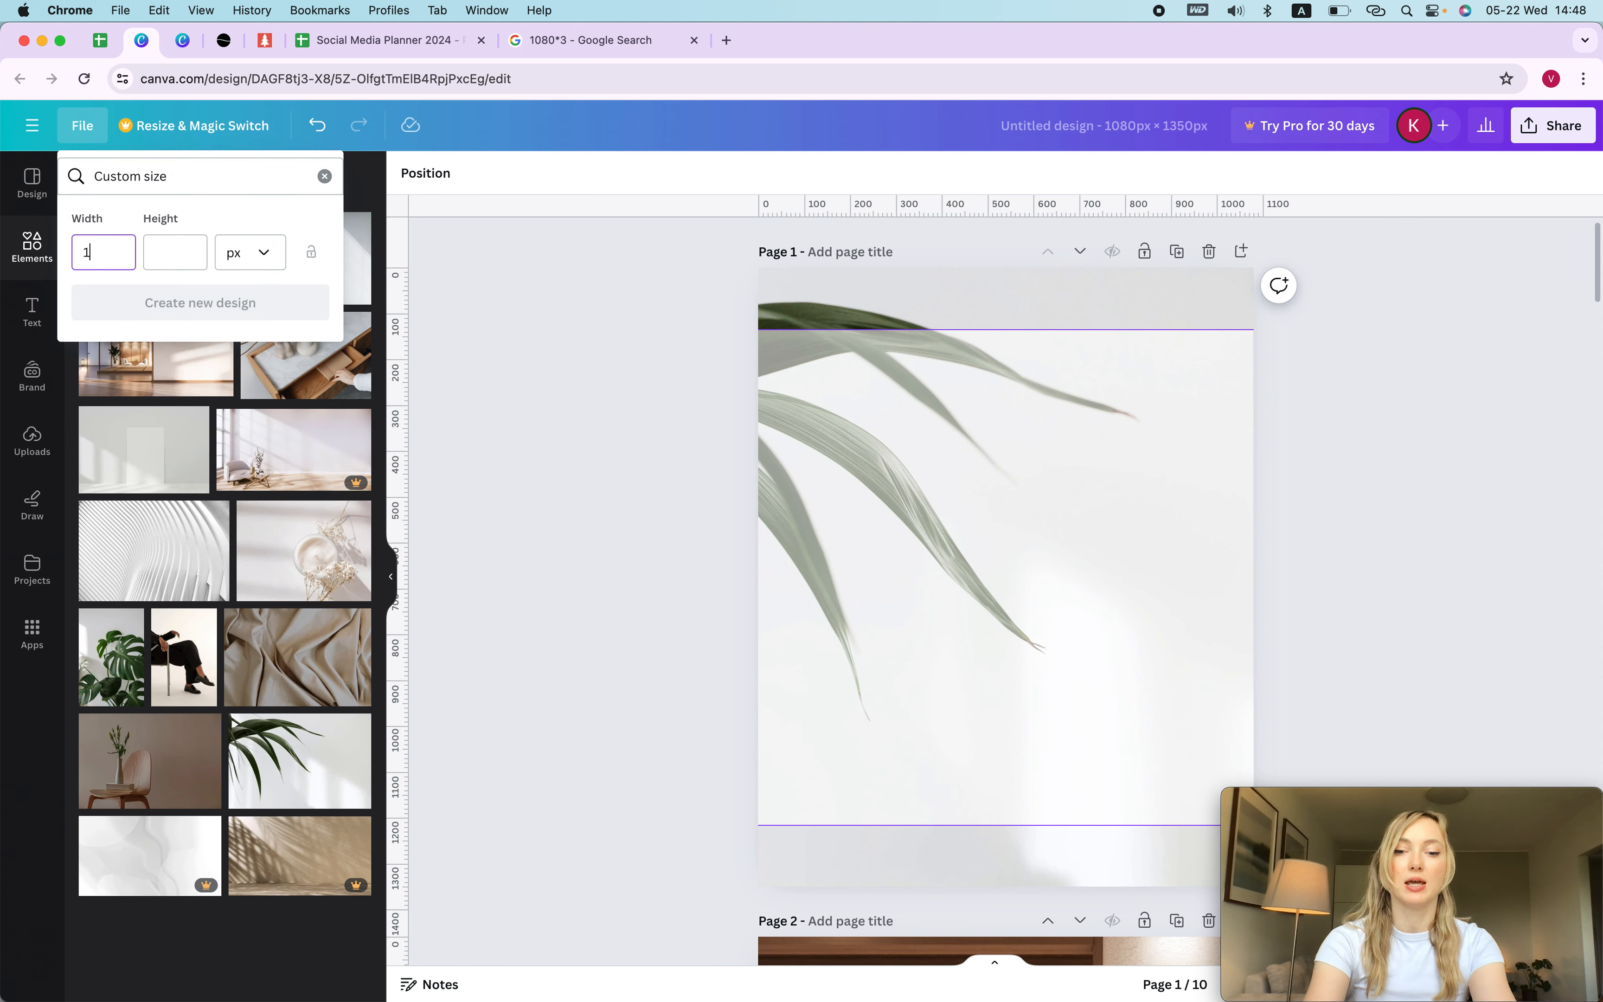
pyautogui.press('Tab')
pyautogui.write('1')
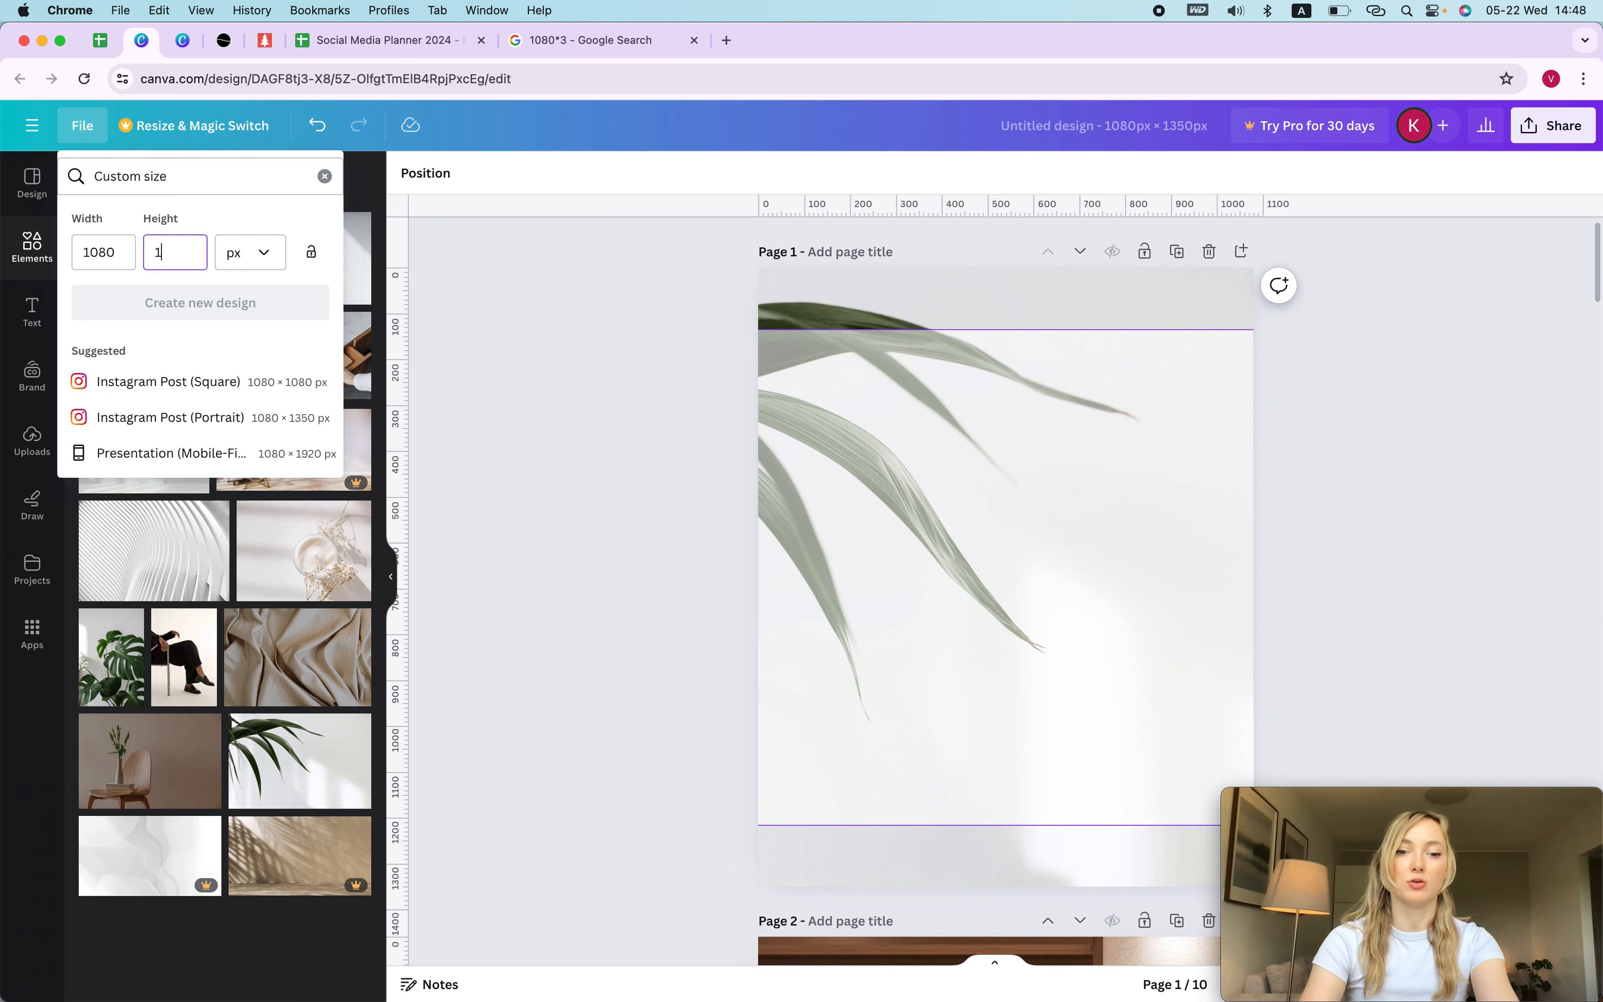
pyautogui.write('350')
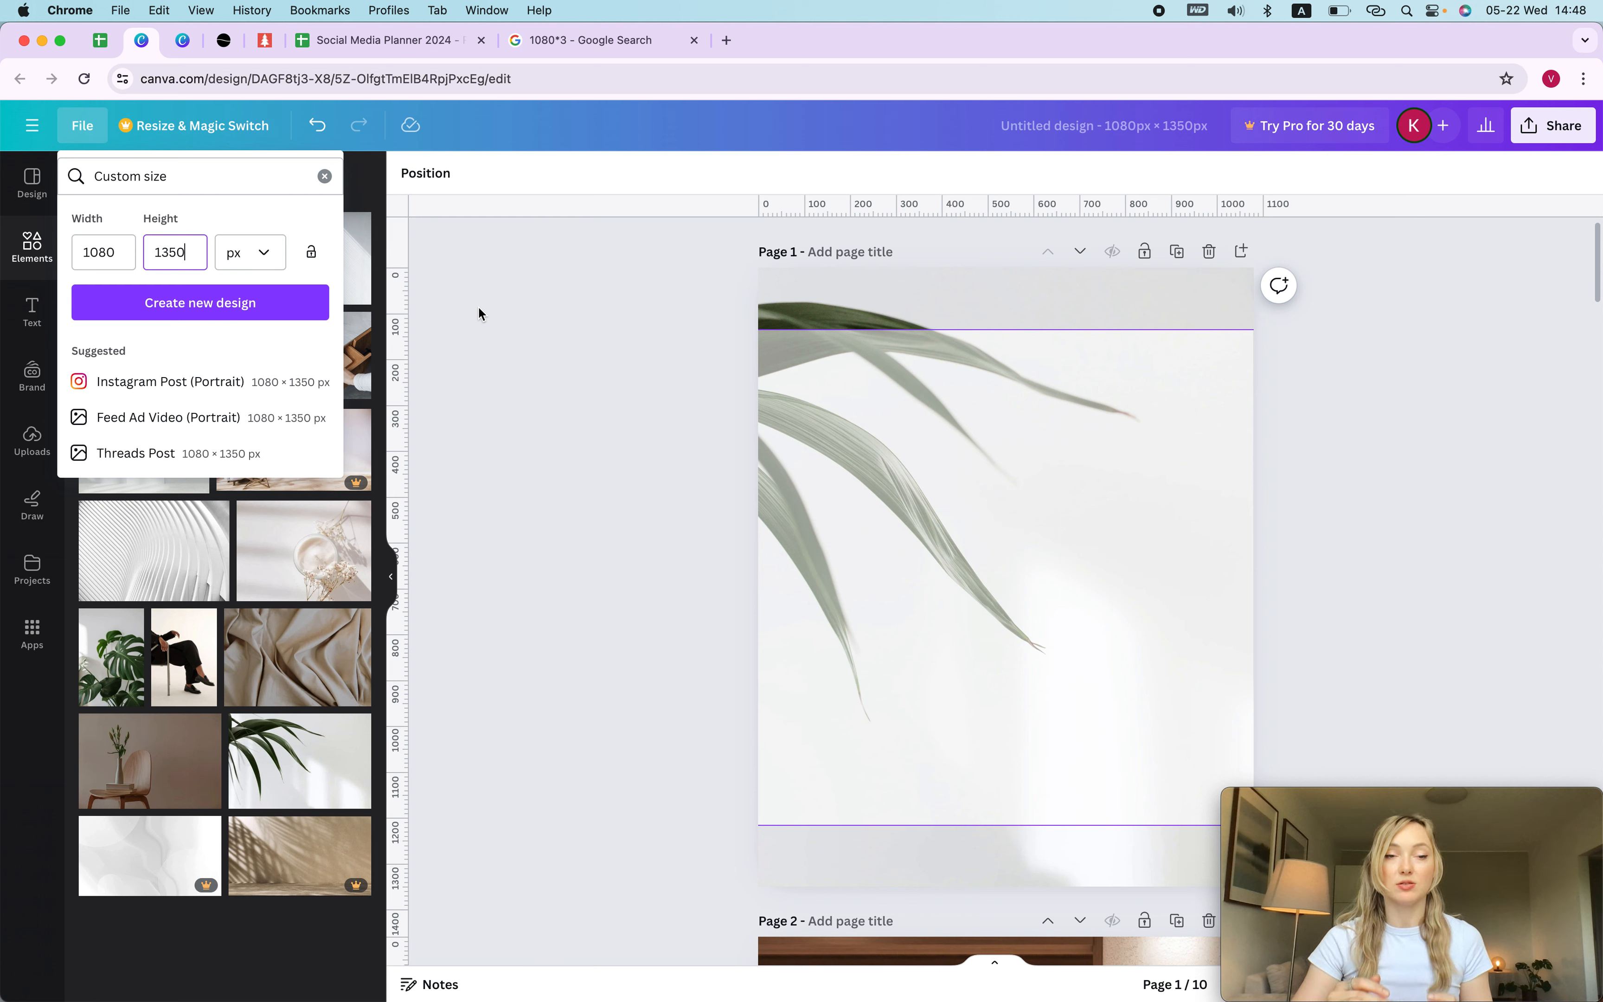
pyautogui.click(630, 392)
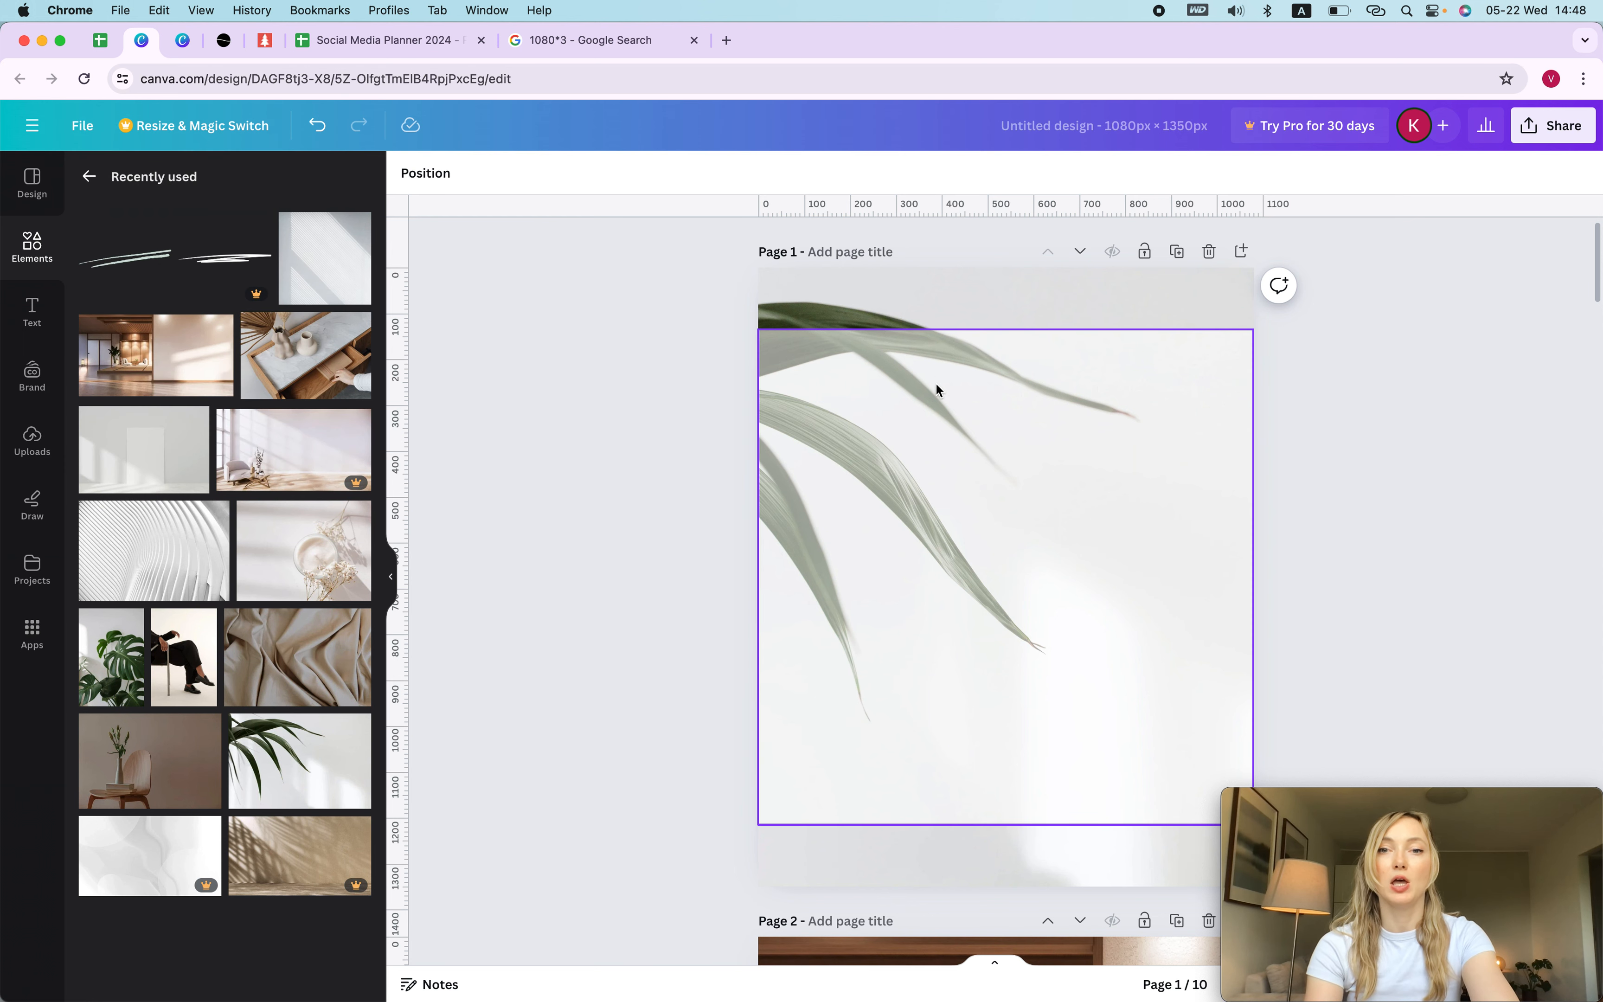
# Try moving the translucent square overlay on page 1 sideways, and undo the move.
pyautogui.click(1112, 386)
pyautogui.moveTo(1156, 384); pyautogui.dragTo(916, 391)
pyautogui.press('super+z')
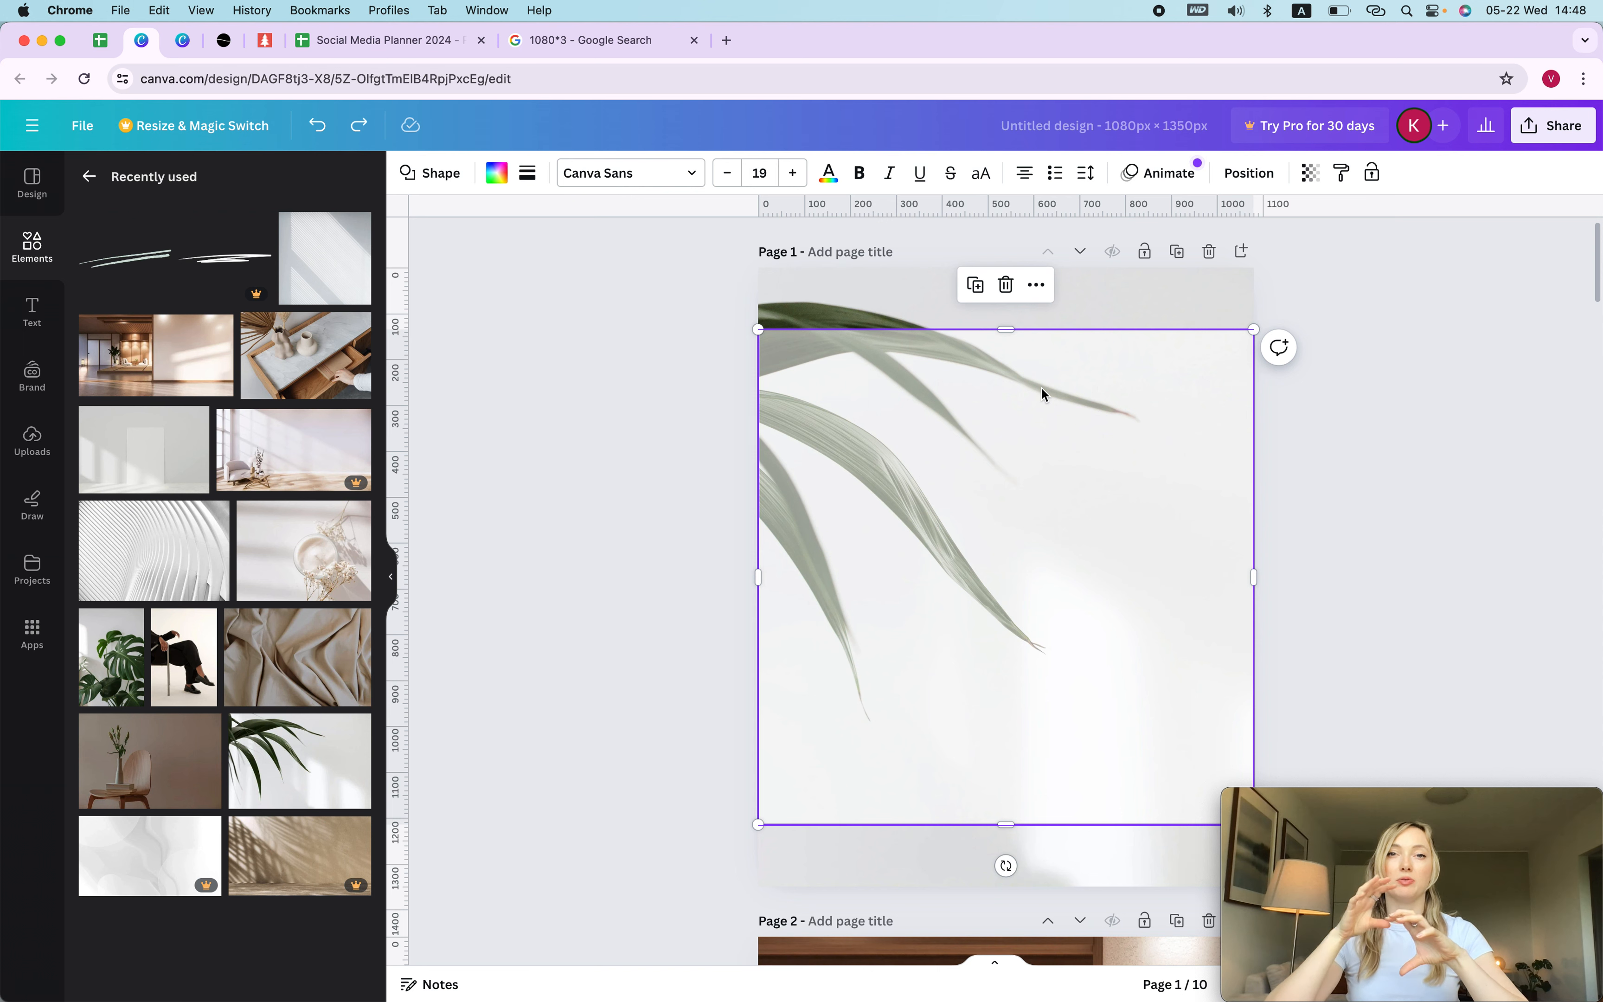
# Add a brown square to the interior photo on page 2 and enlarge it to 1080 × 1080 px, spanning the page width.
pyautogui.scroll(-10, 1041, 387)
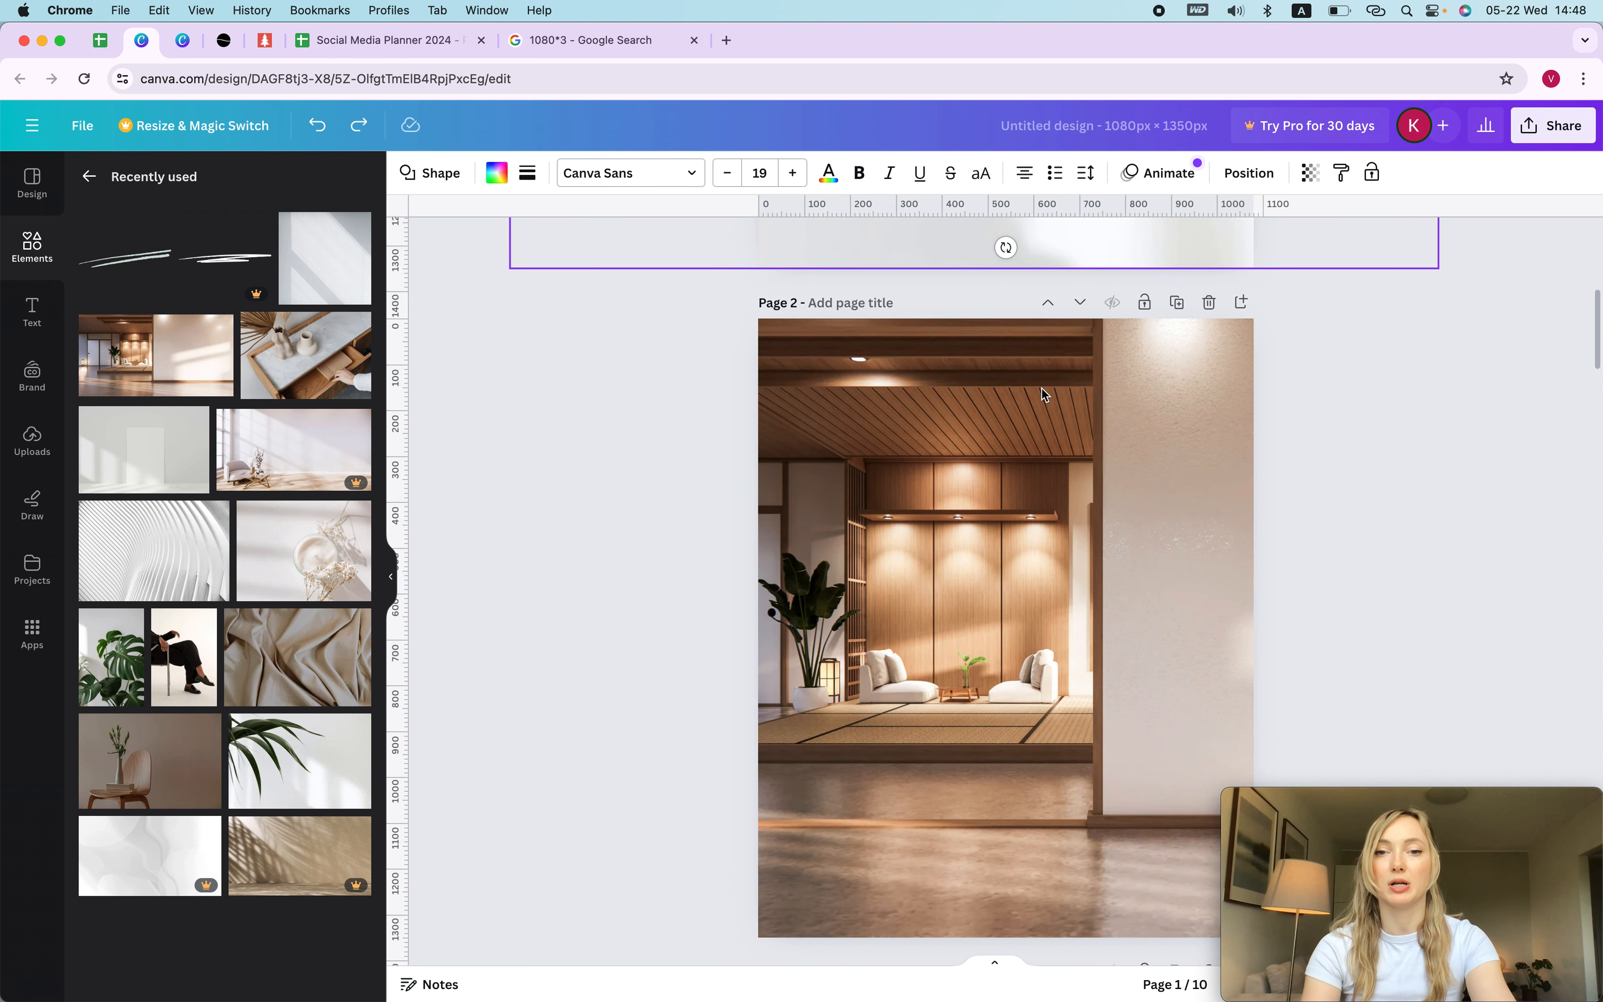
pyautogui.click(1140, 433)
pyautogui.scroll(1, 1141, 433)
pyautogui.press('r')
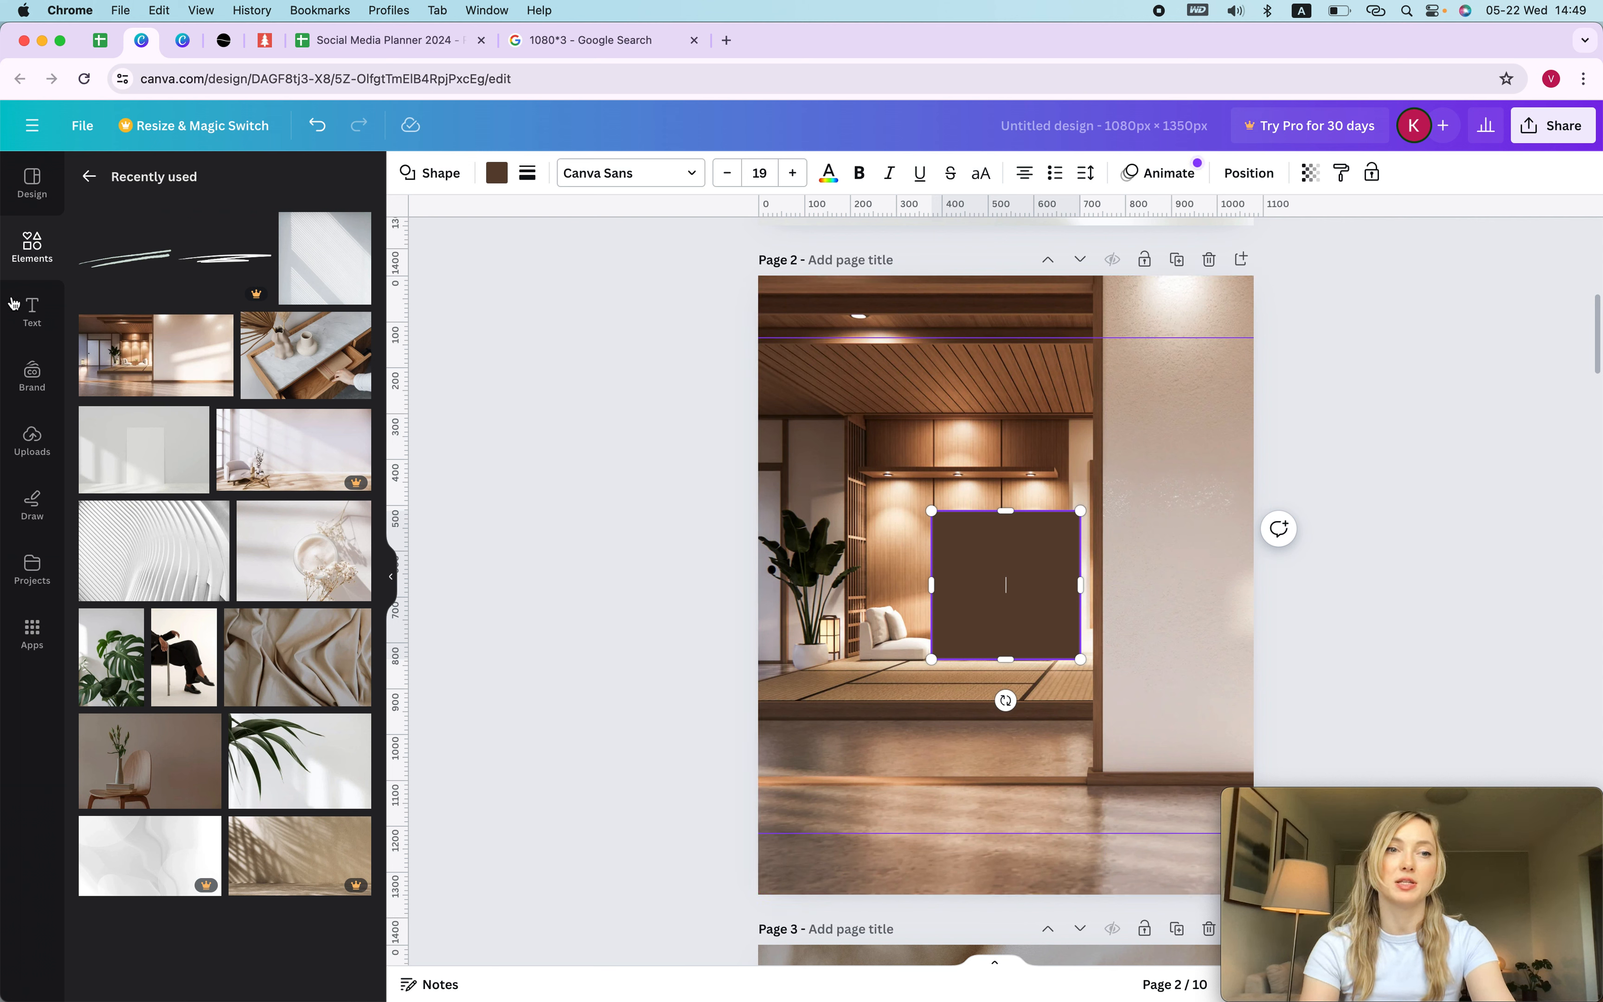
pyautogui.click(32, 245)
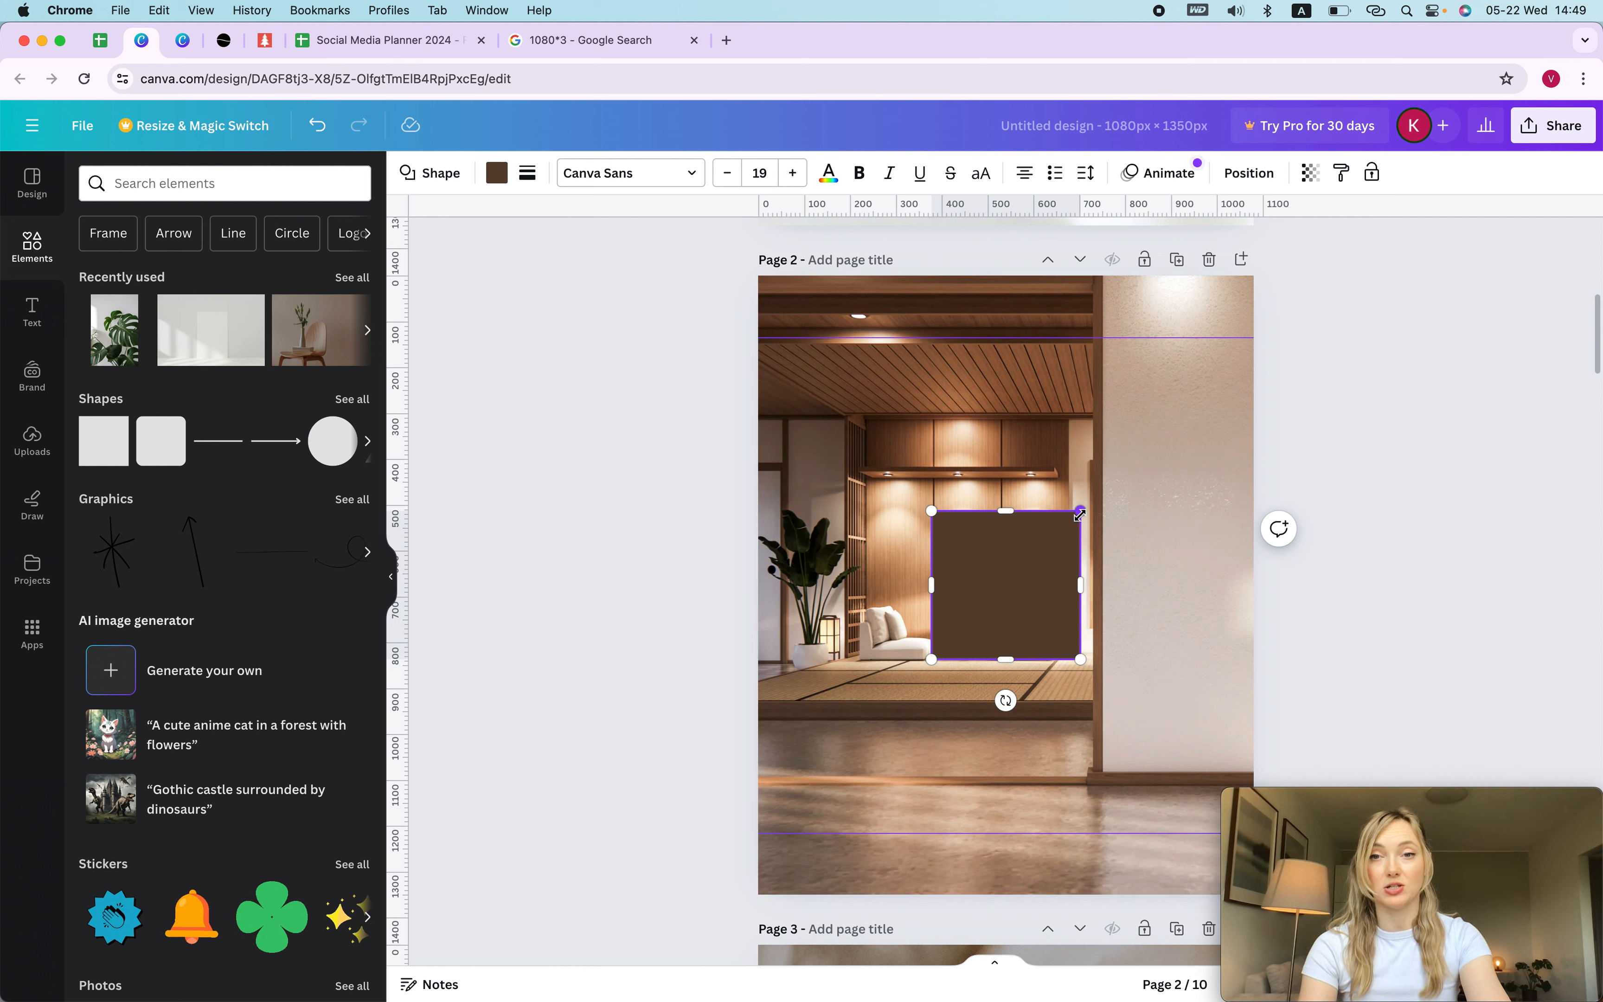
pyautogui.moveTo(1080, 514); pyautogui.dragTo(1270, 362)
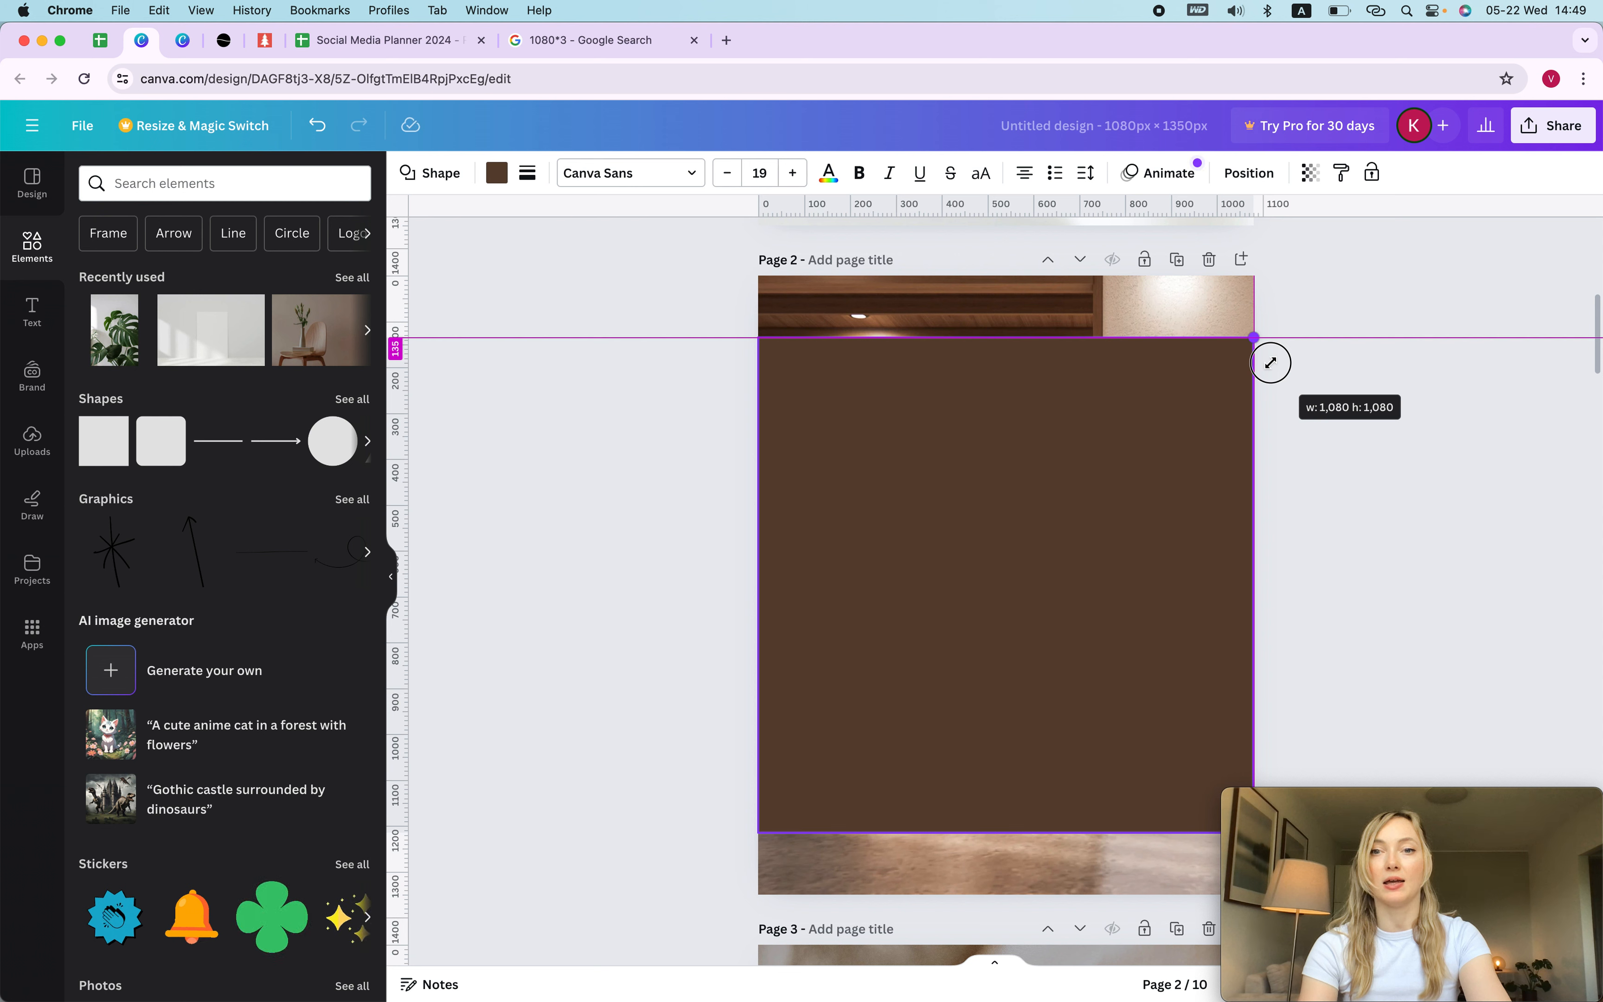
# Remove the two horizontal guides running along the upper and lower edges of the brown square on page 2.
pyautogui.moveTo(1270, 362)
pyautogui.mouseDown()
pyautogui.moveTo(1238, 386)
pyautogui.moveTo(1274, 367)
pyautogui.mouseUp()
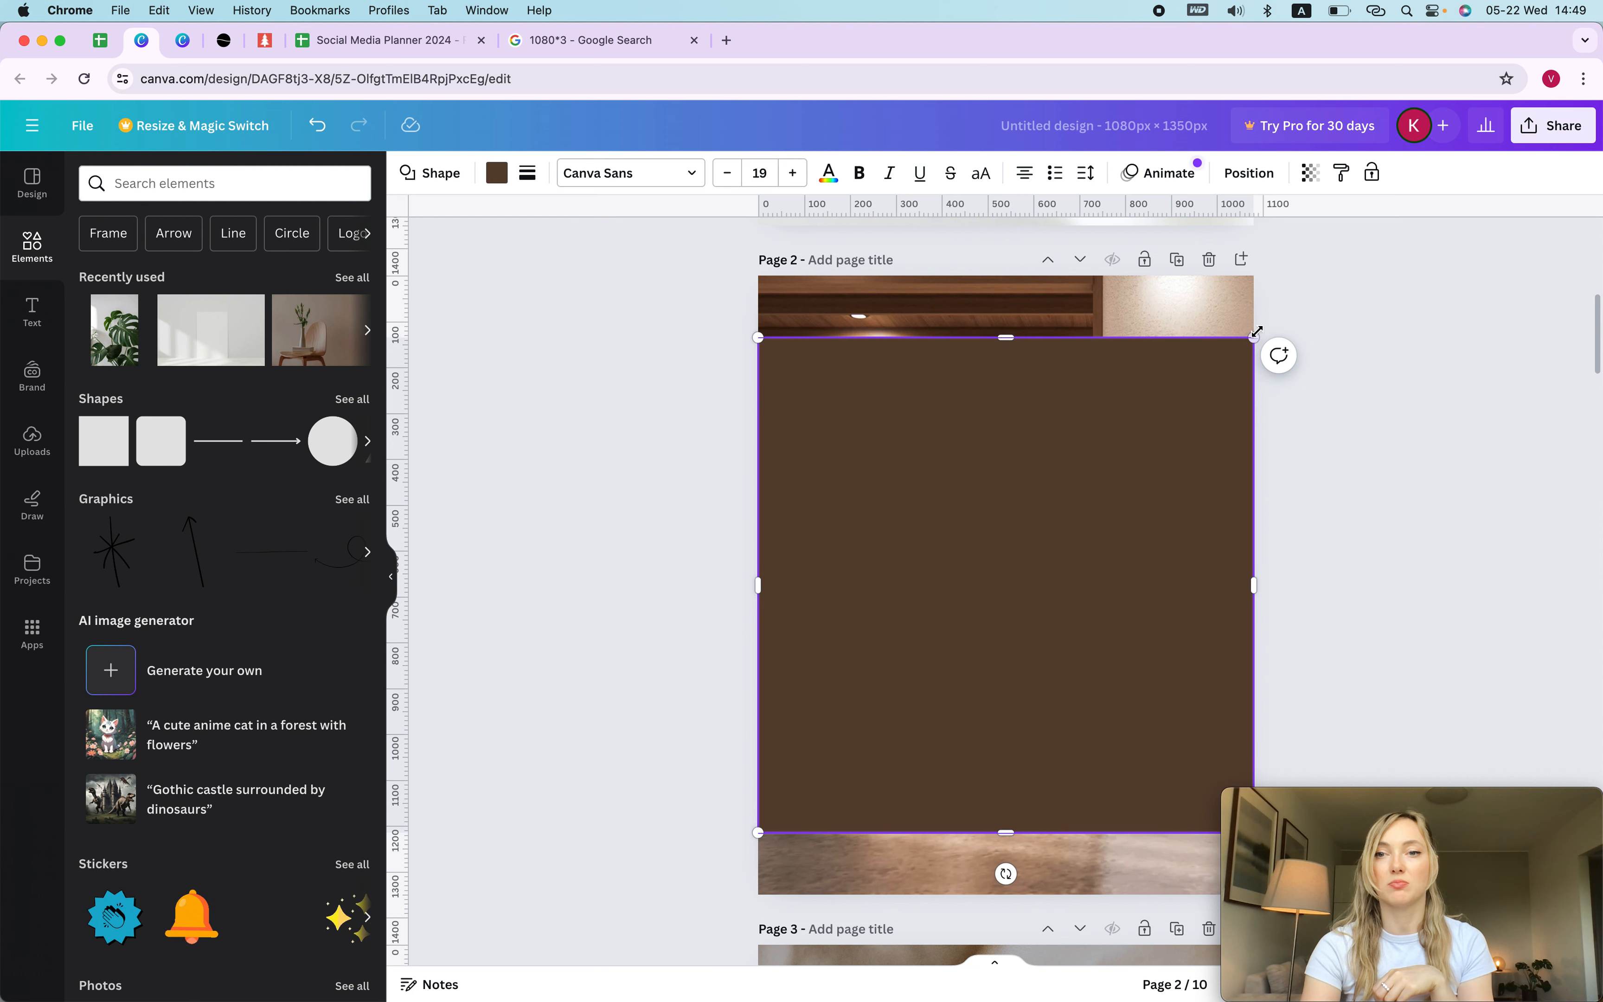
pyautogui.moveTo(1255, 339)
pyautogui.mouseDown()
pyautogui.moveTo(945, 573)
pyautogui.moveTo(1287, 323)
pyautogui.moveTo(1258, 341)
pyautogui.mouseUp()
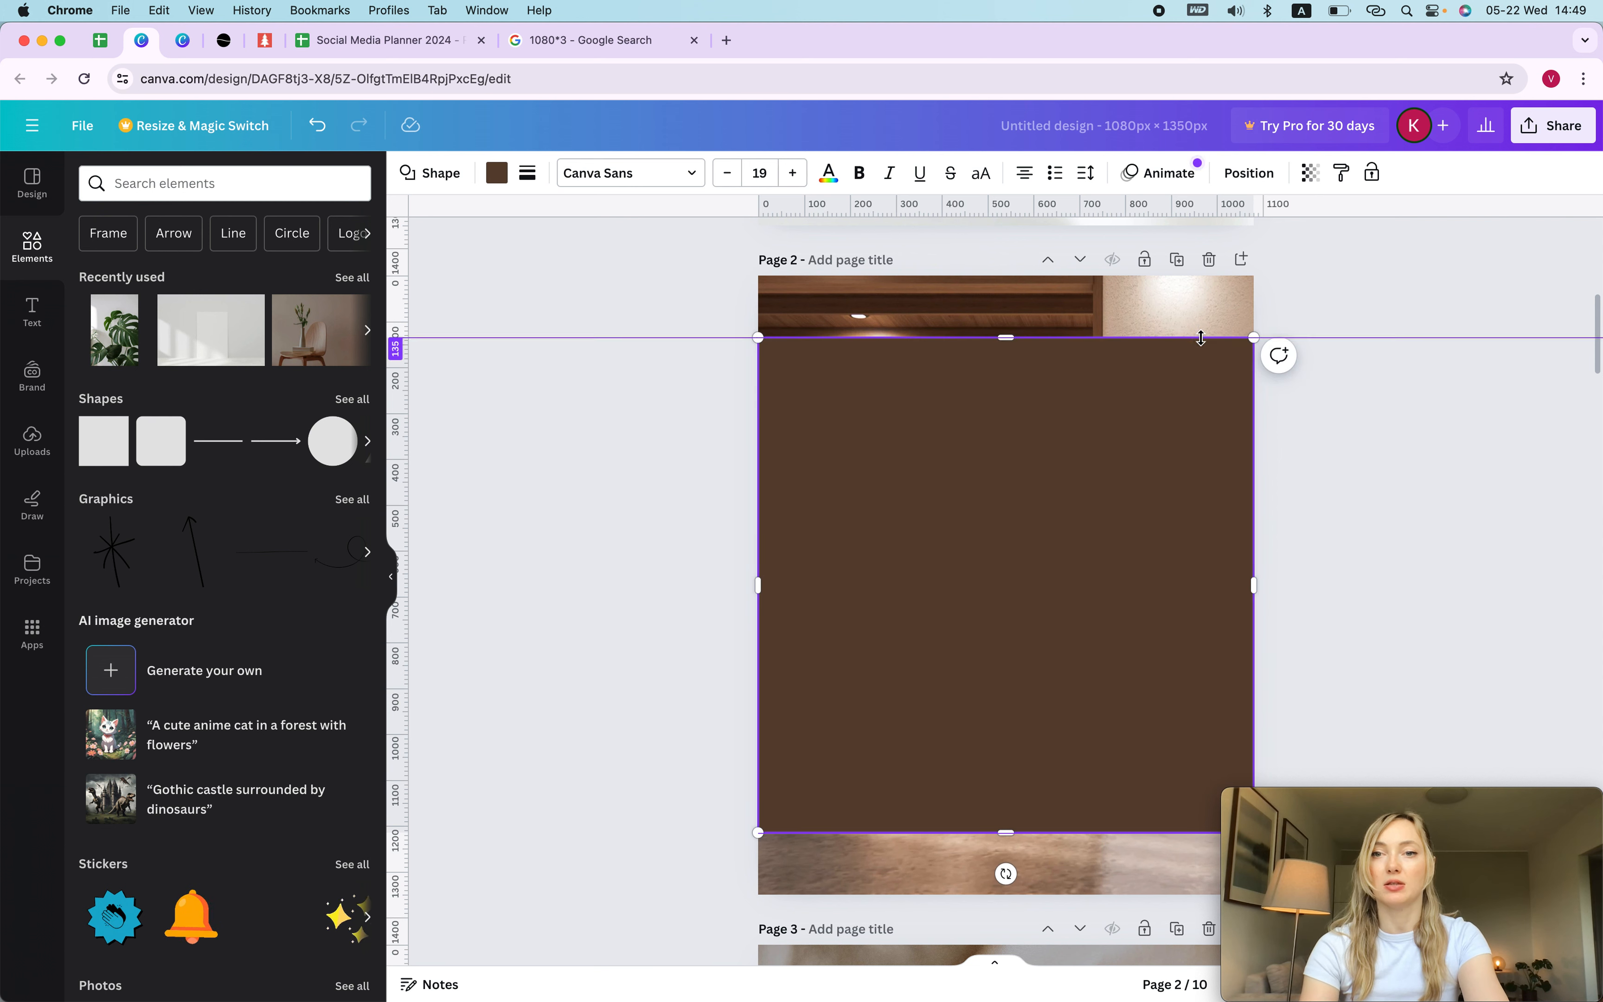
pyautogui.moveTo(1199, 334); pyautogui.dragTo(1167, 5)
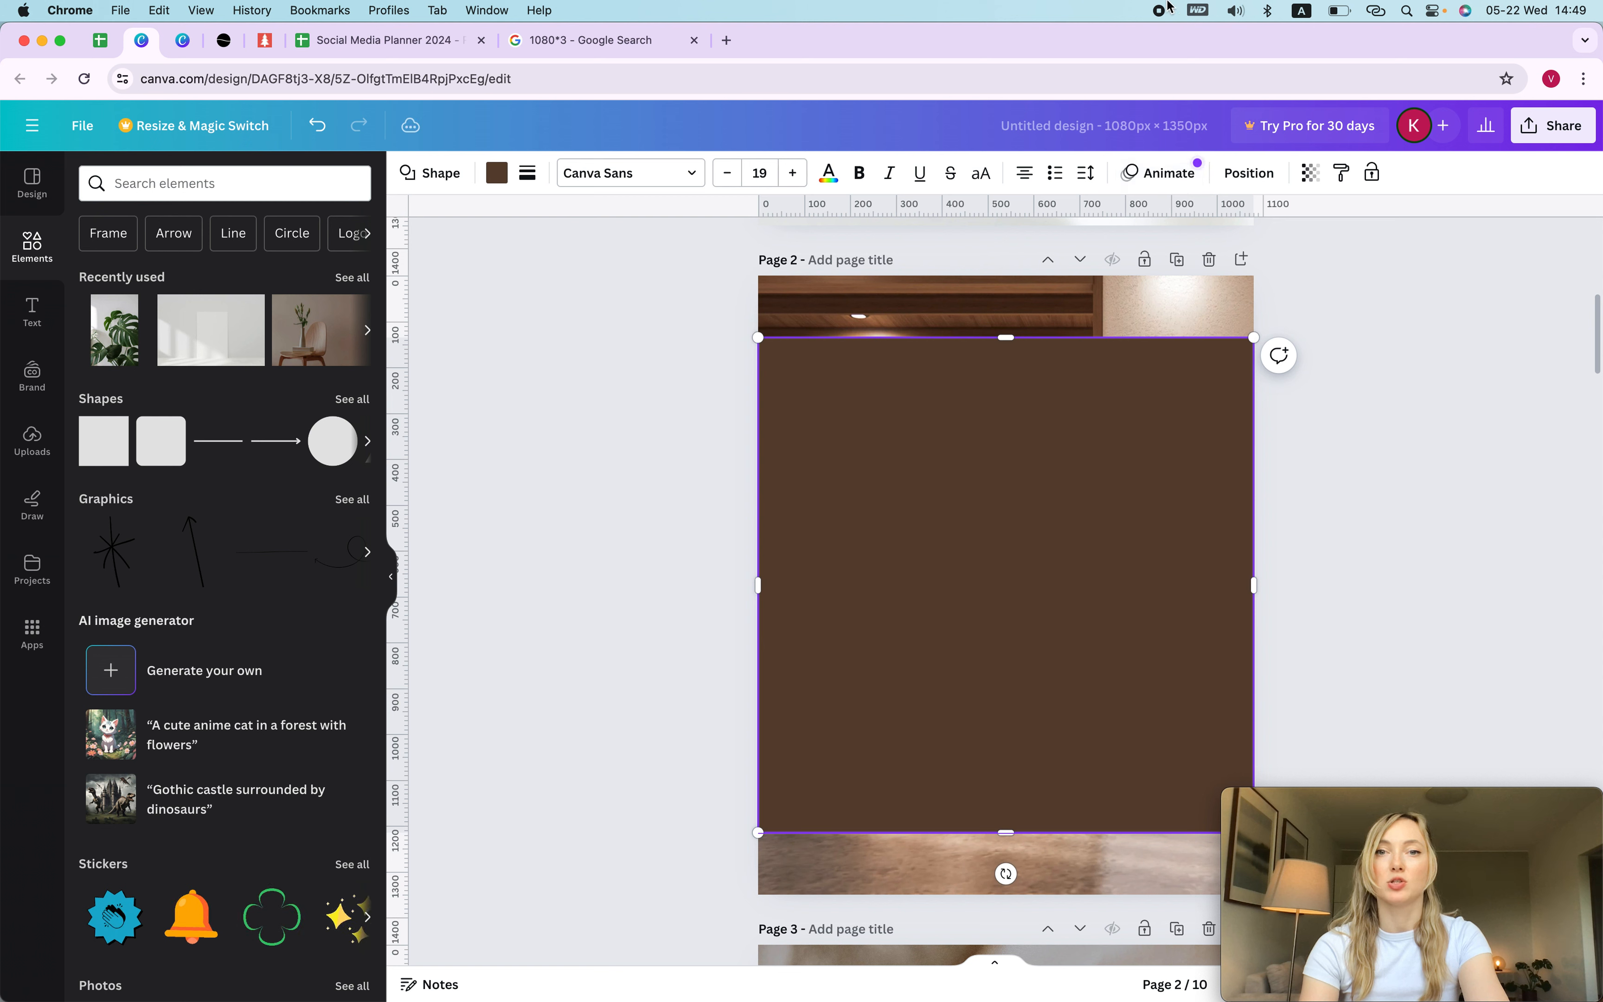
pyautogui.moveTo(804, 833); pyautogui.dragTo(866, 86)
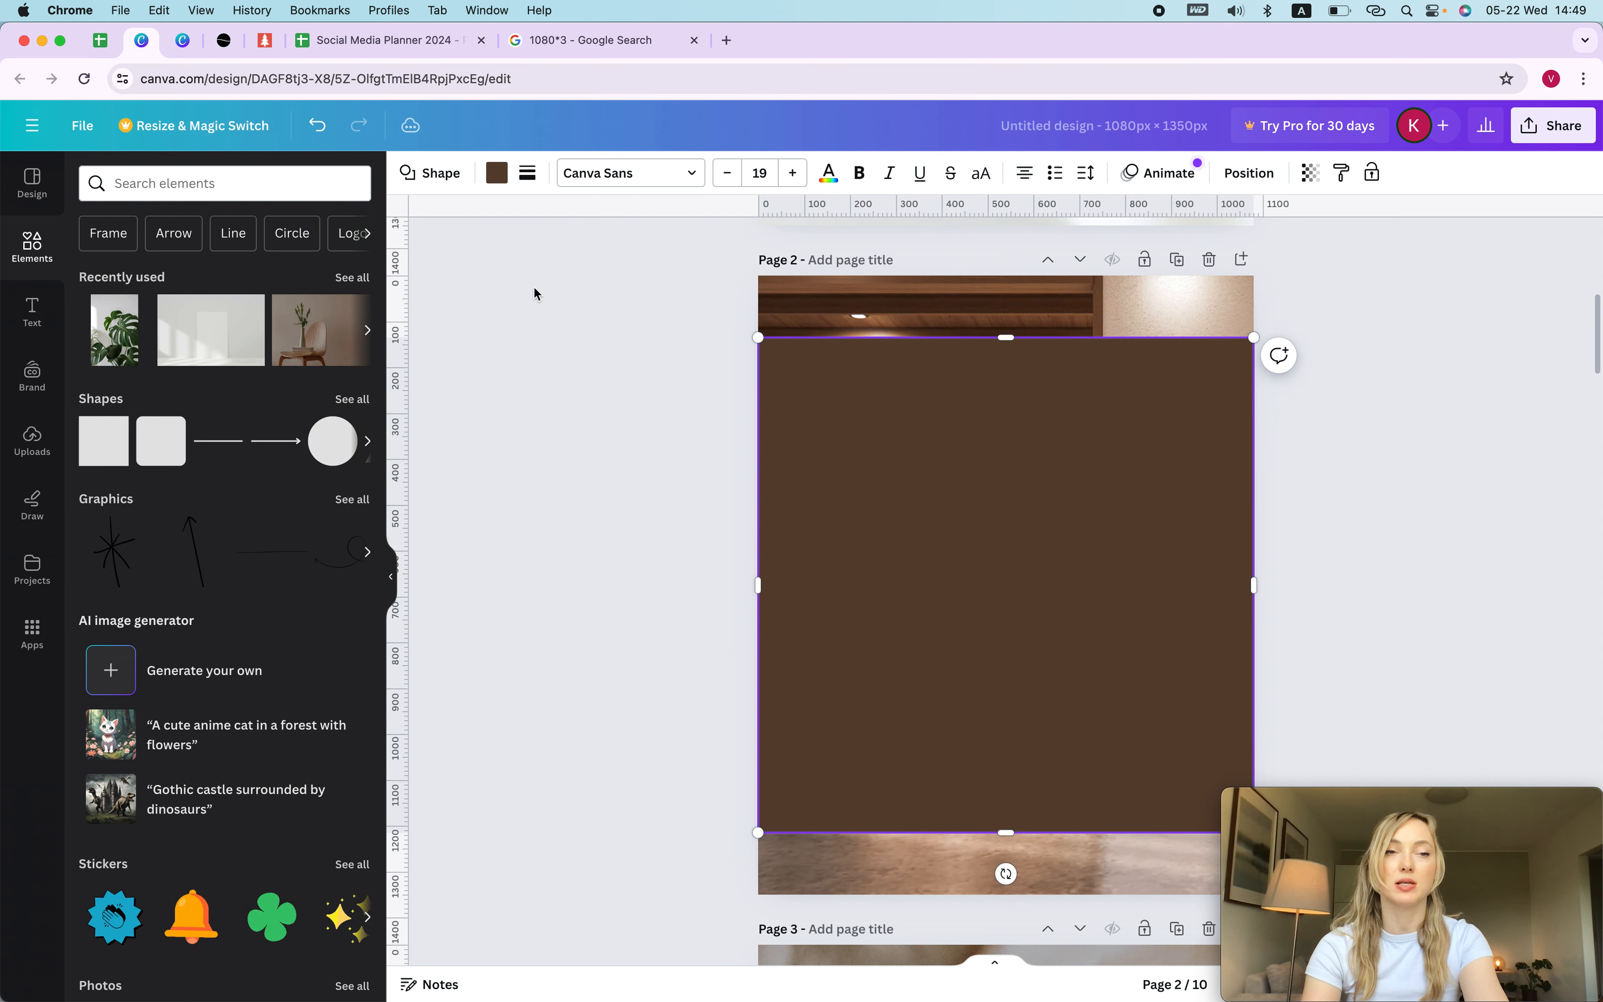
# Place new horizontal guides along the upper edge (135 px) and lower edge of the brown square, and delete the square.
pyautogui.click(84, 128)
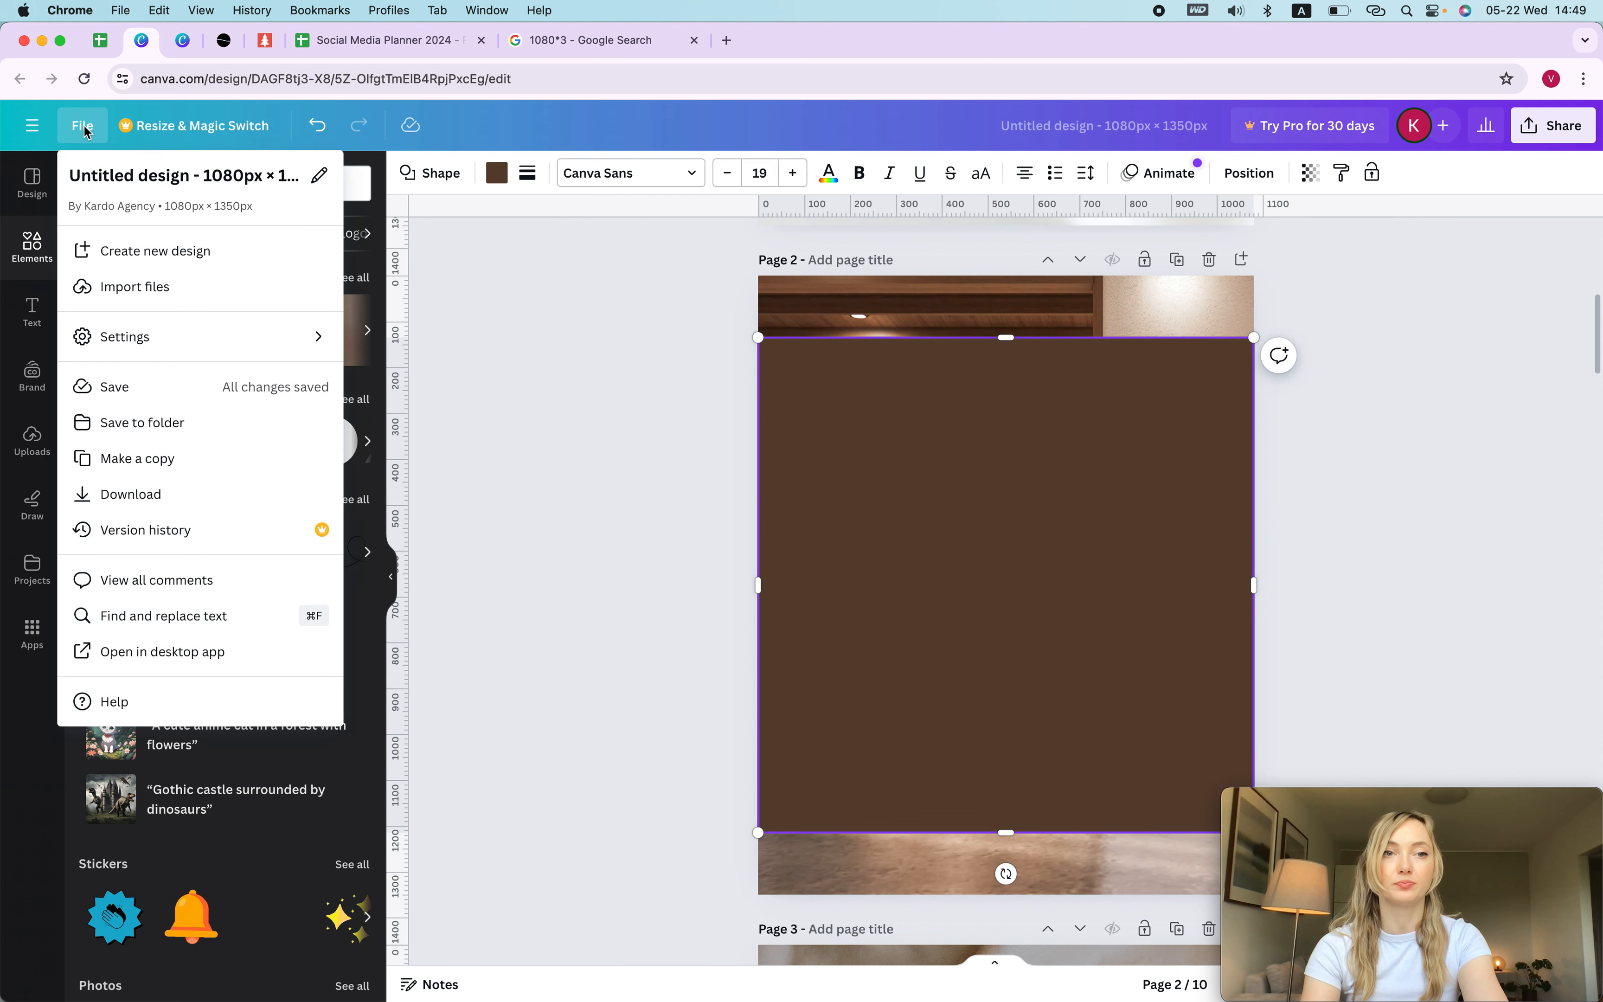
pyautogui.moveTo(147, 333)
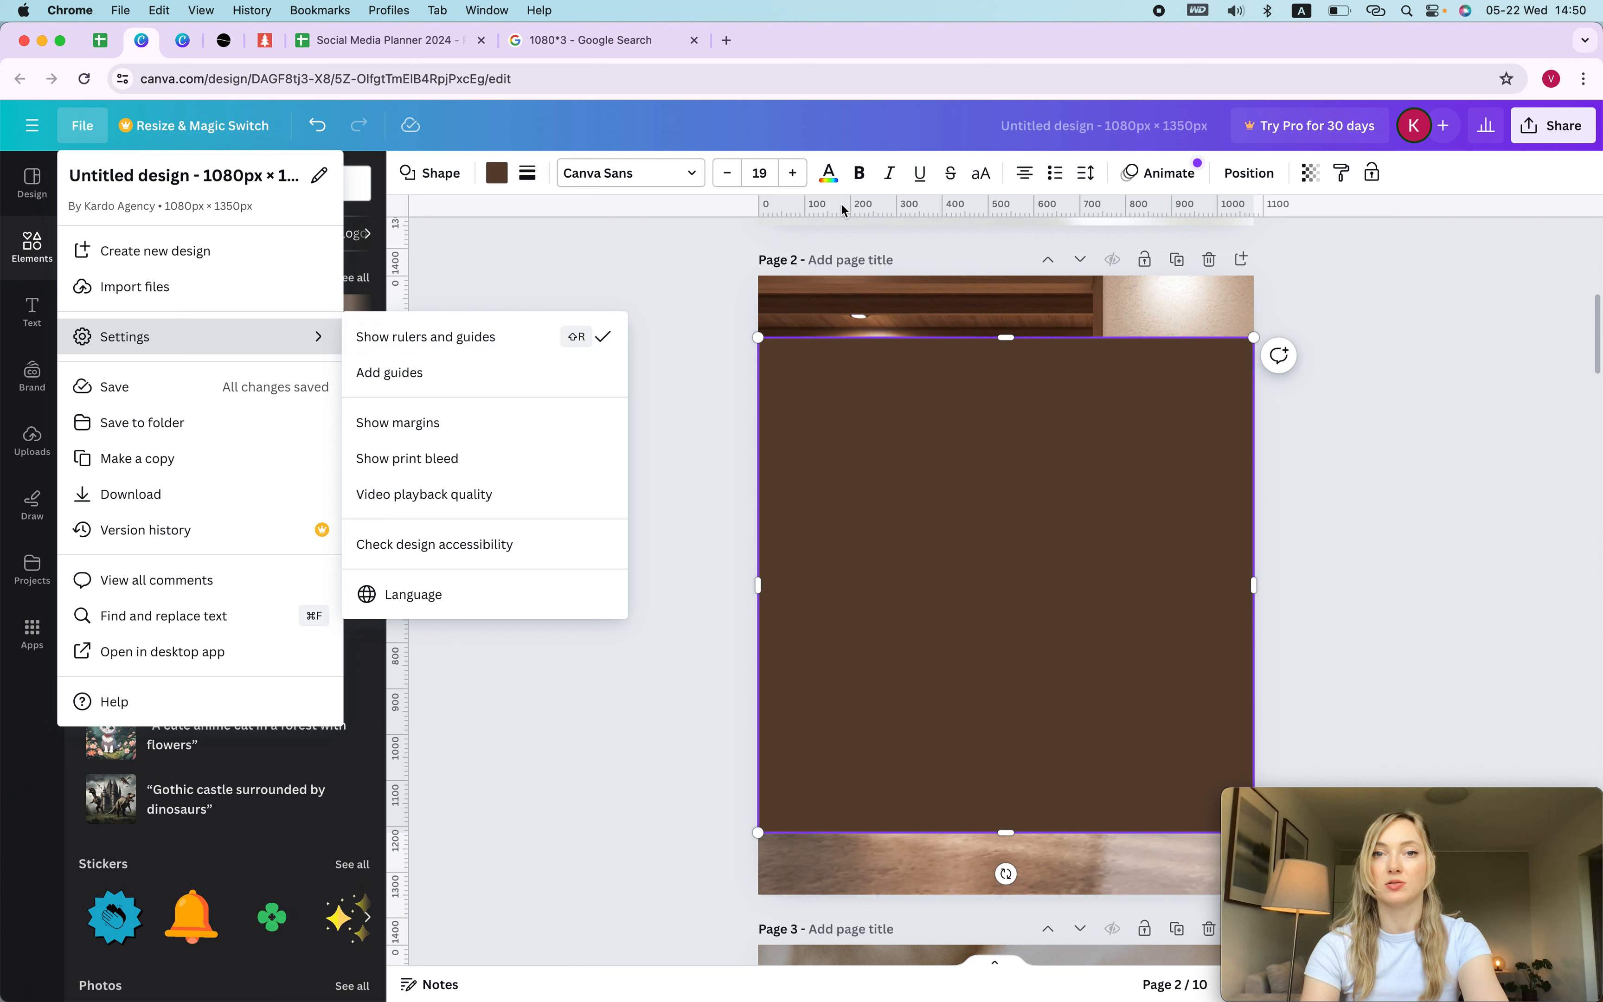
pyautogui.click(679, 241)
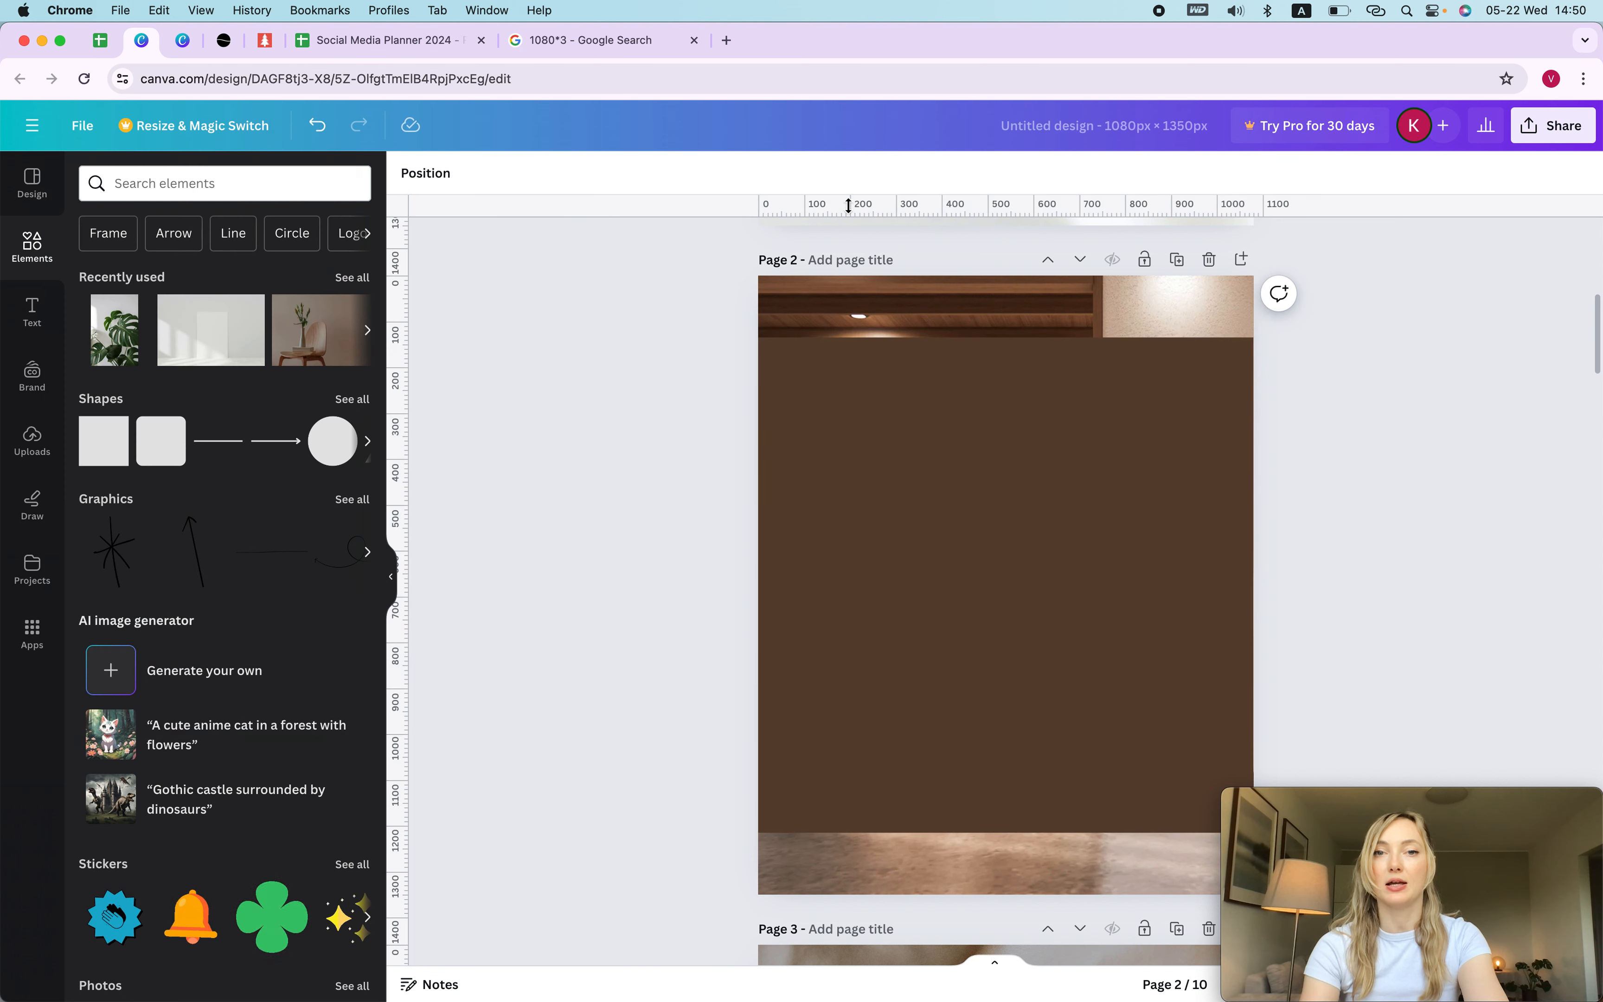
pyautogui.moveTo(848, 209); pyautogui.dragTo(867, 338)
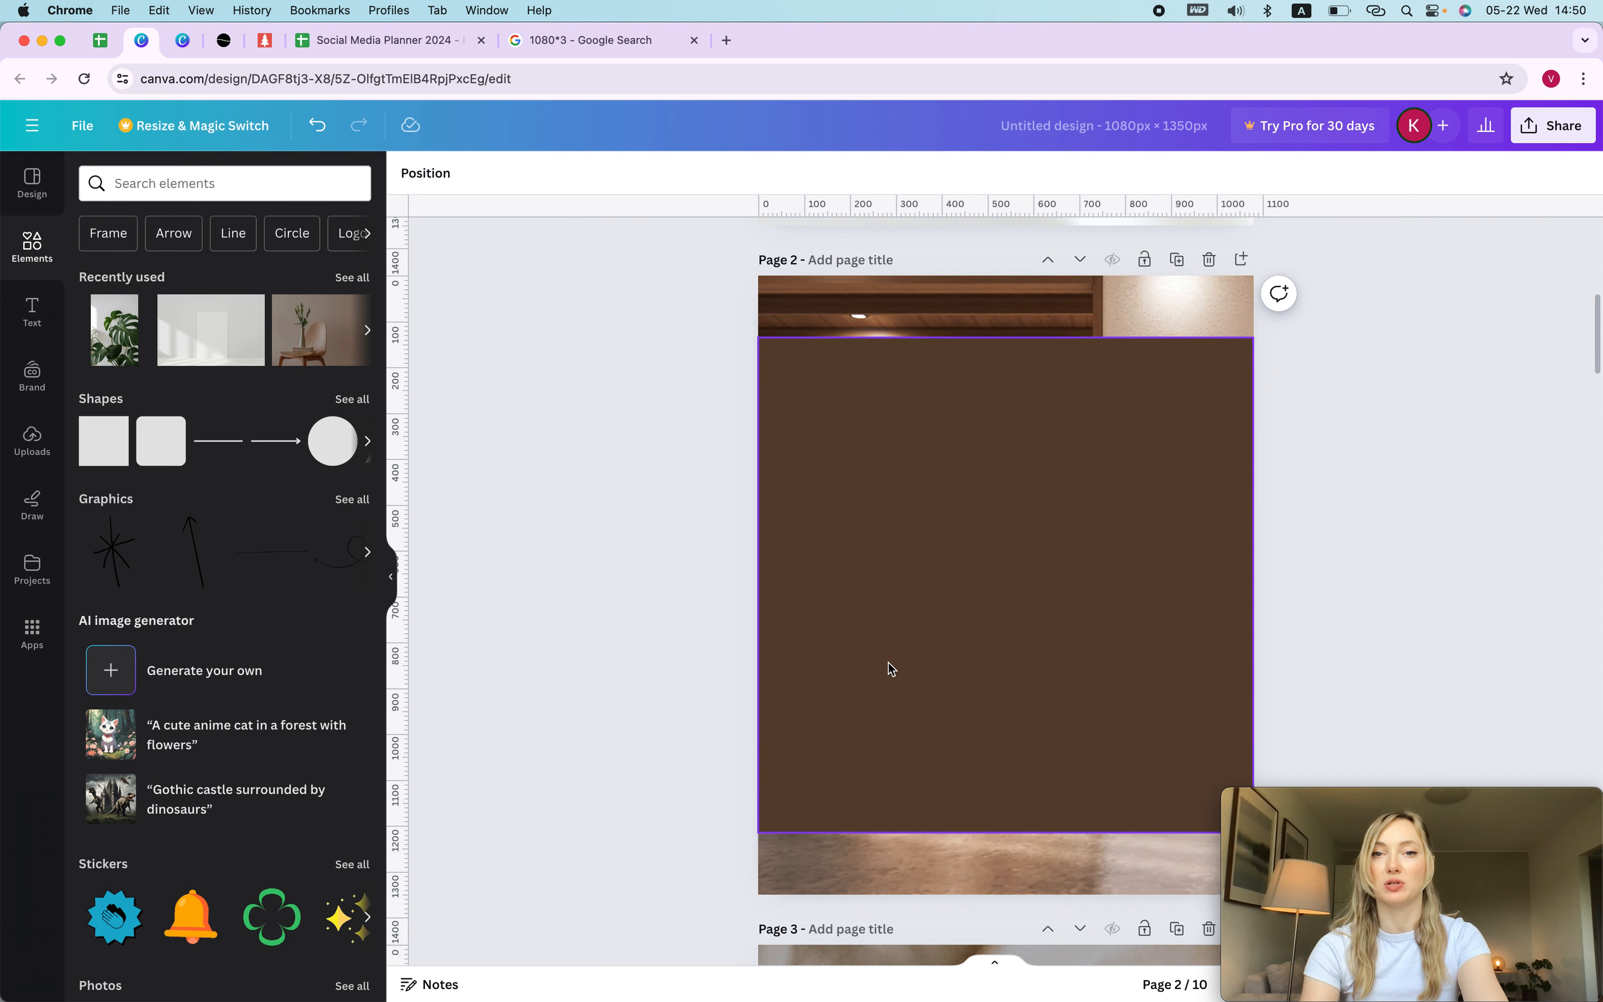
pyautogui.moveTo(893, 199); pyautogui.dragTo(878, 832)
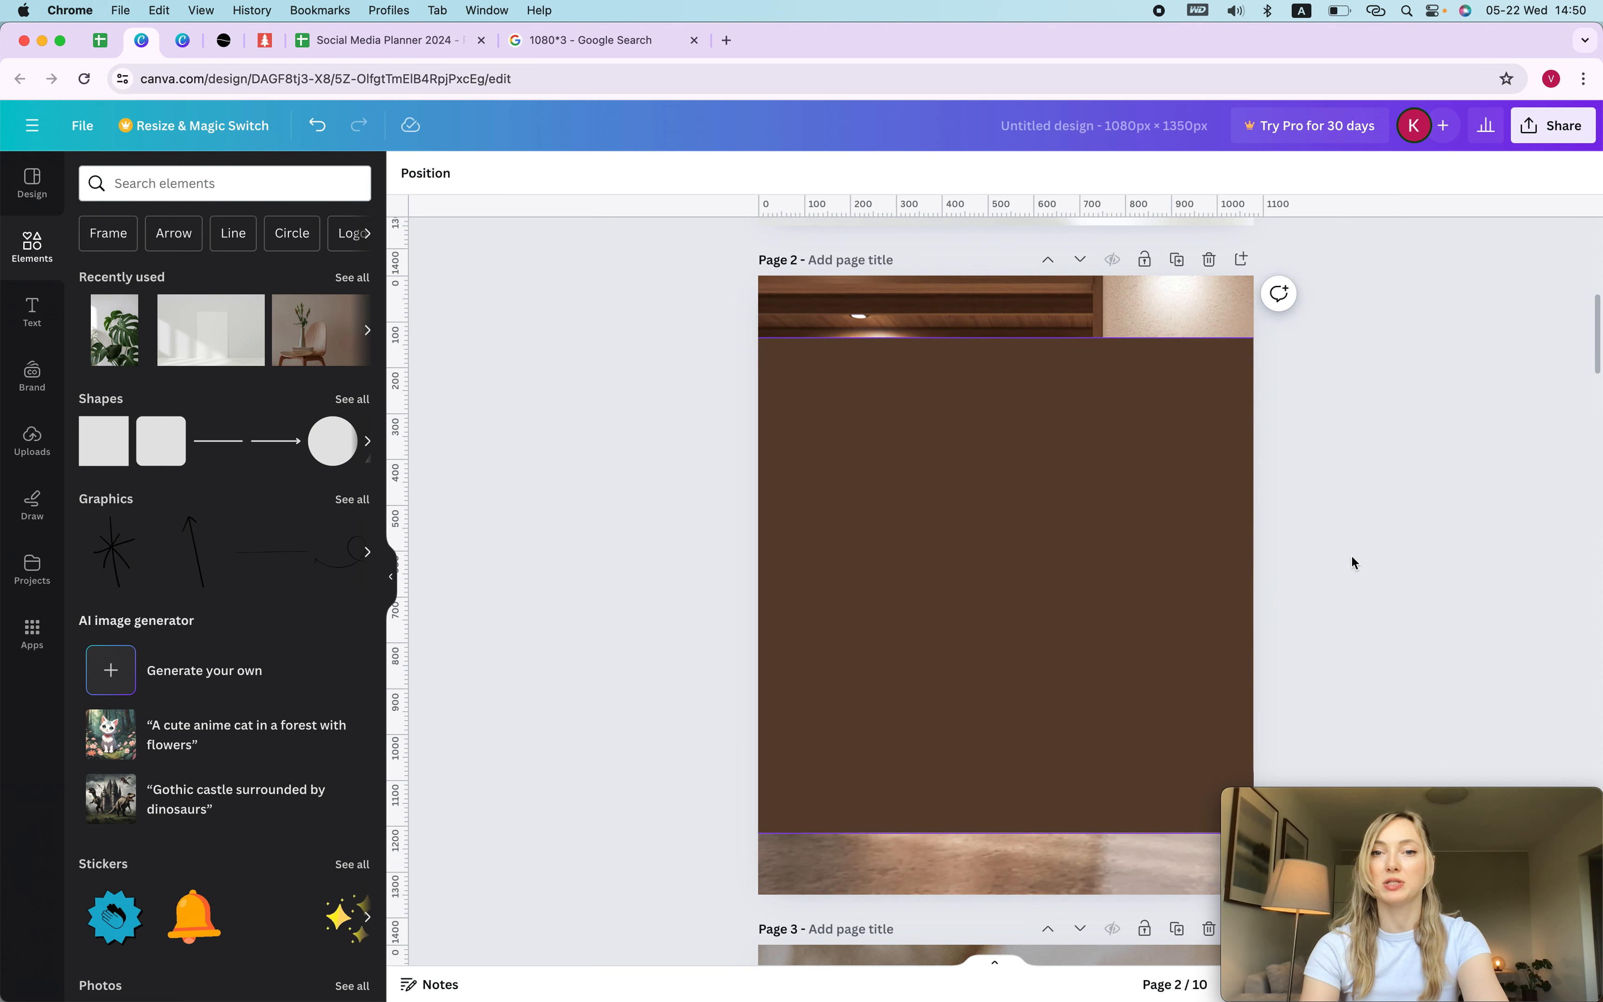
pyautogui.click(932, 505)
pyautogui.press('Delete')
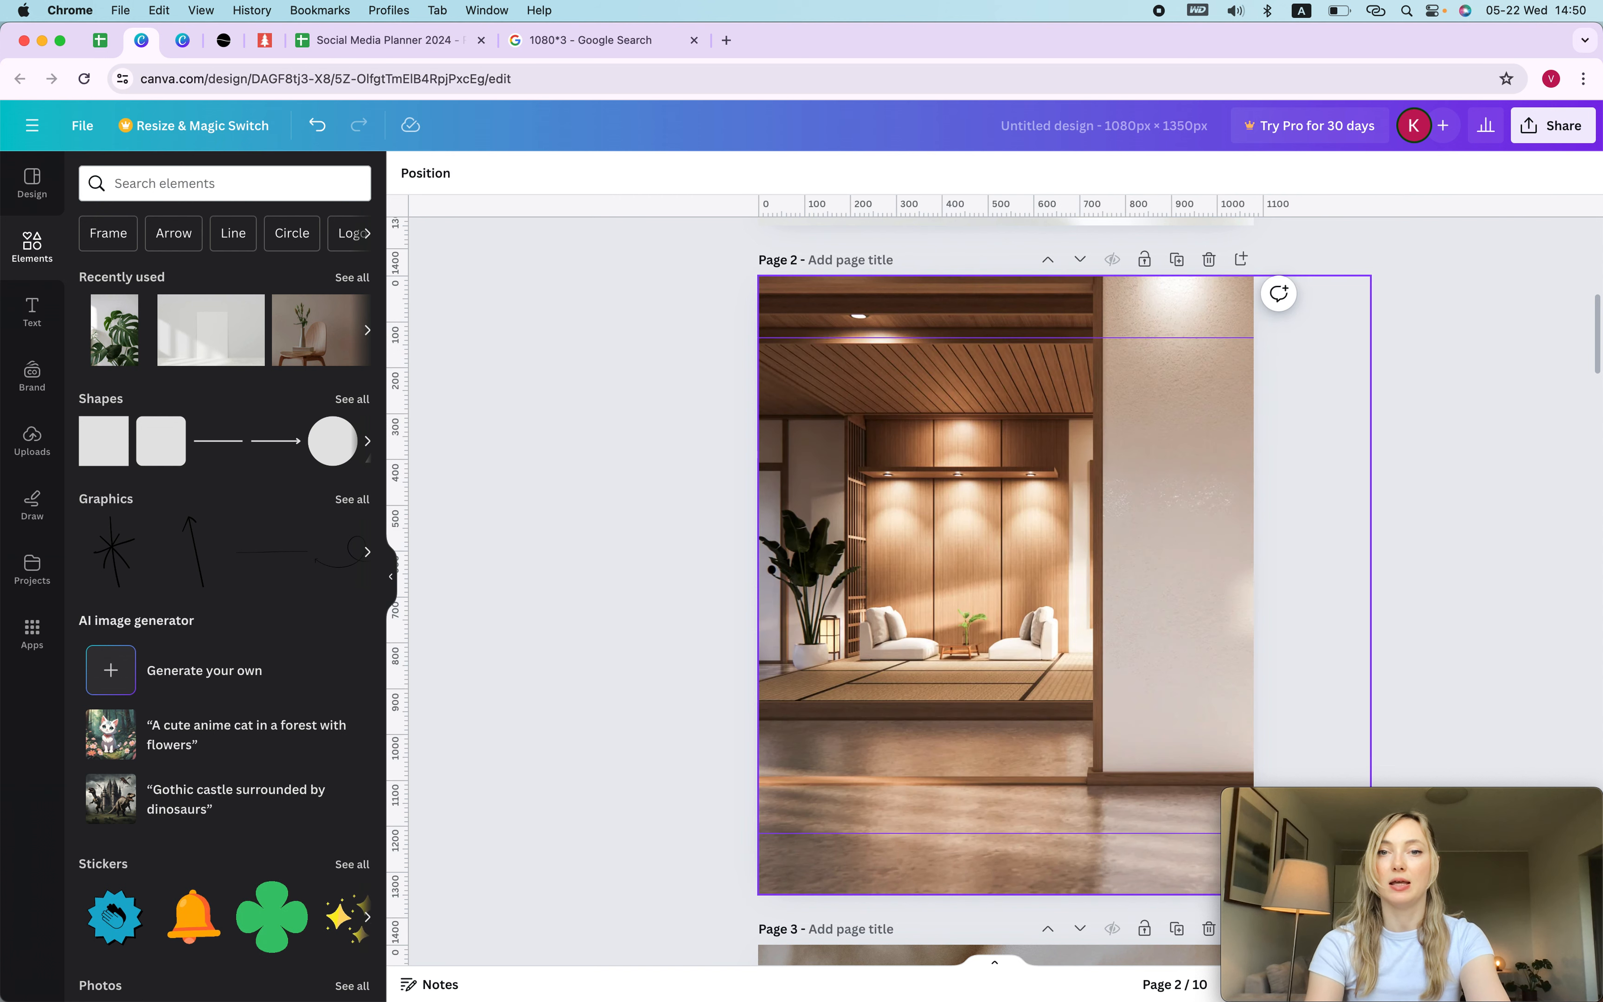
# Add a blank page after page 2 to compare its guides with page 2, and delete that page.
pyautogui.click(1241, 260)
pyautogui.scroll(3, 933, 285)
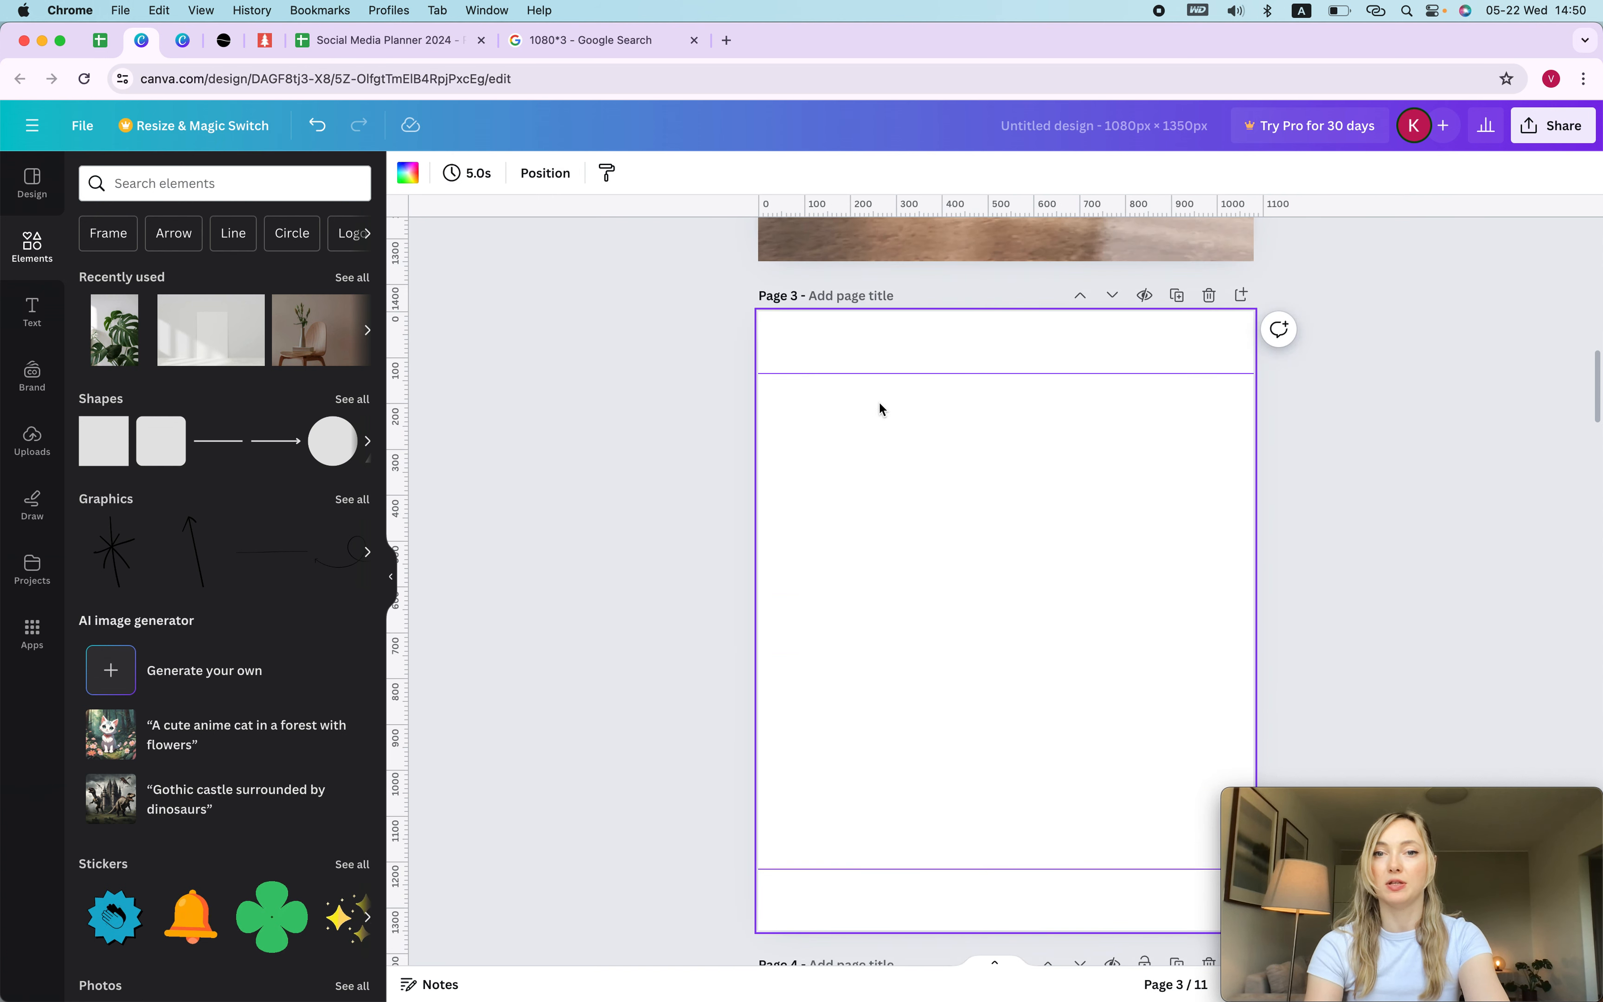
pyautogui.scroll(9, 875, 376)
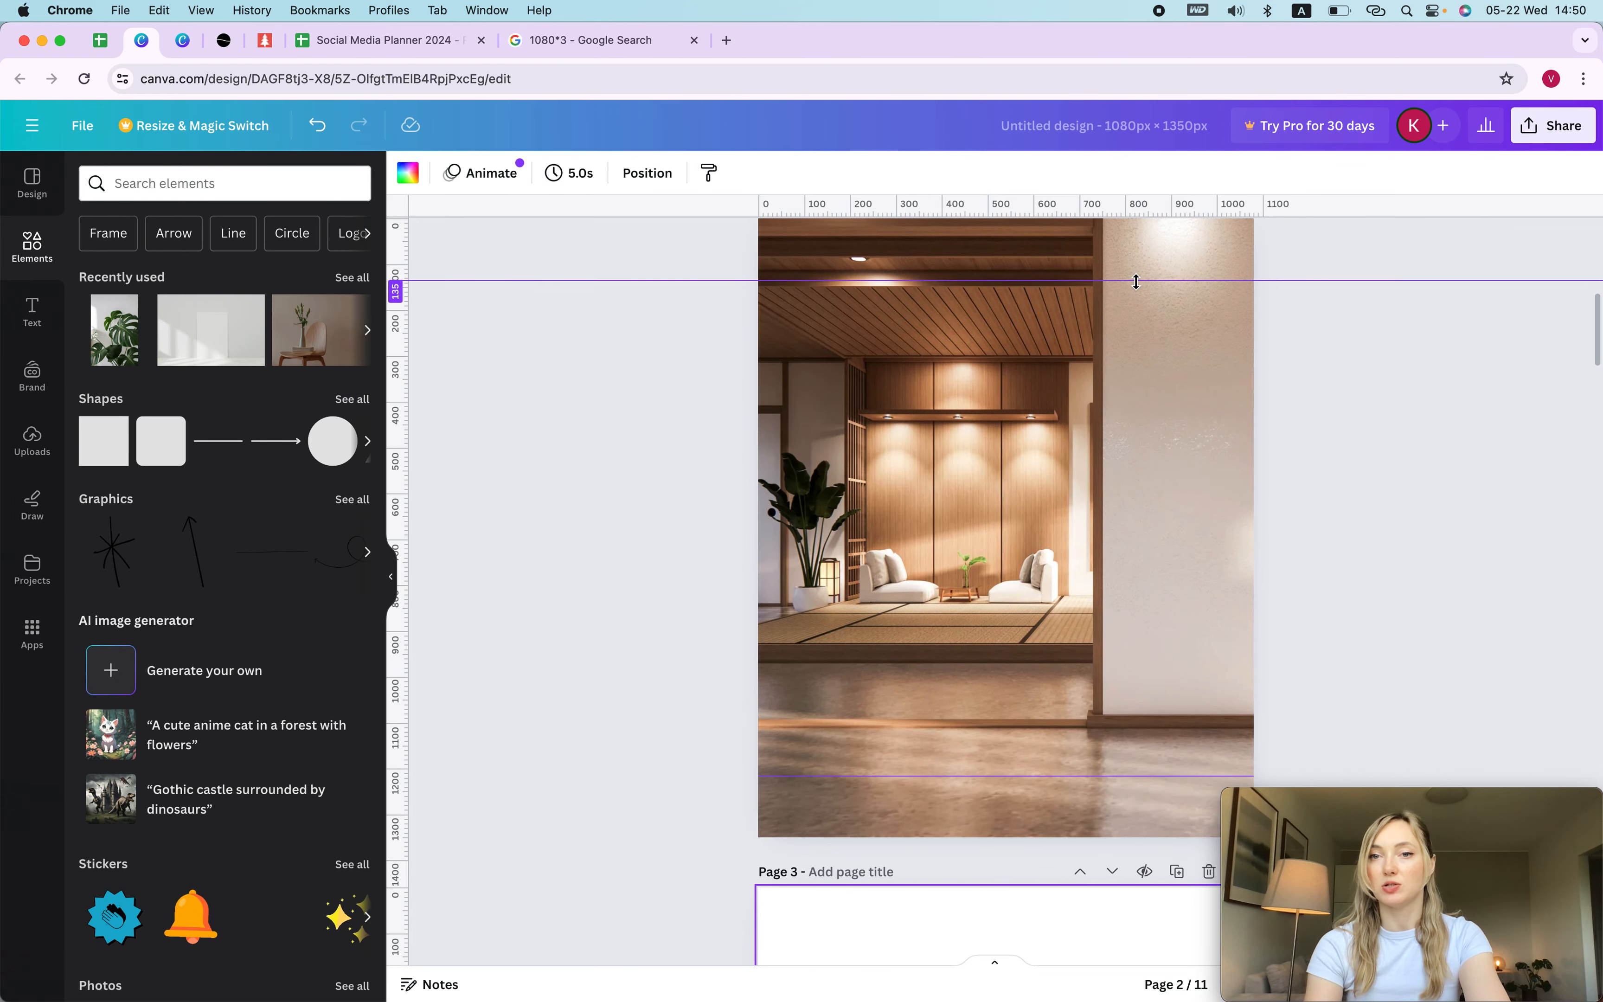
pyautogui.scroll(-12, 992, 756)
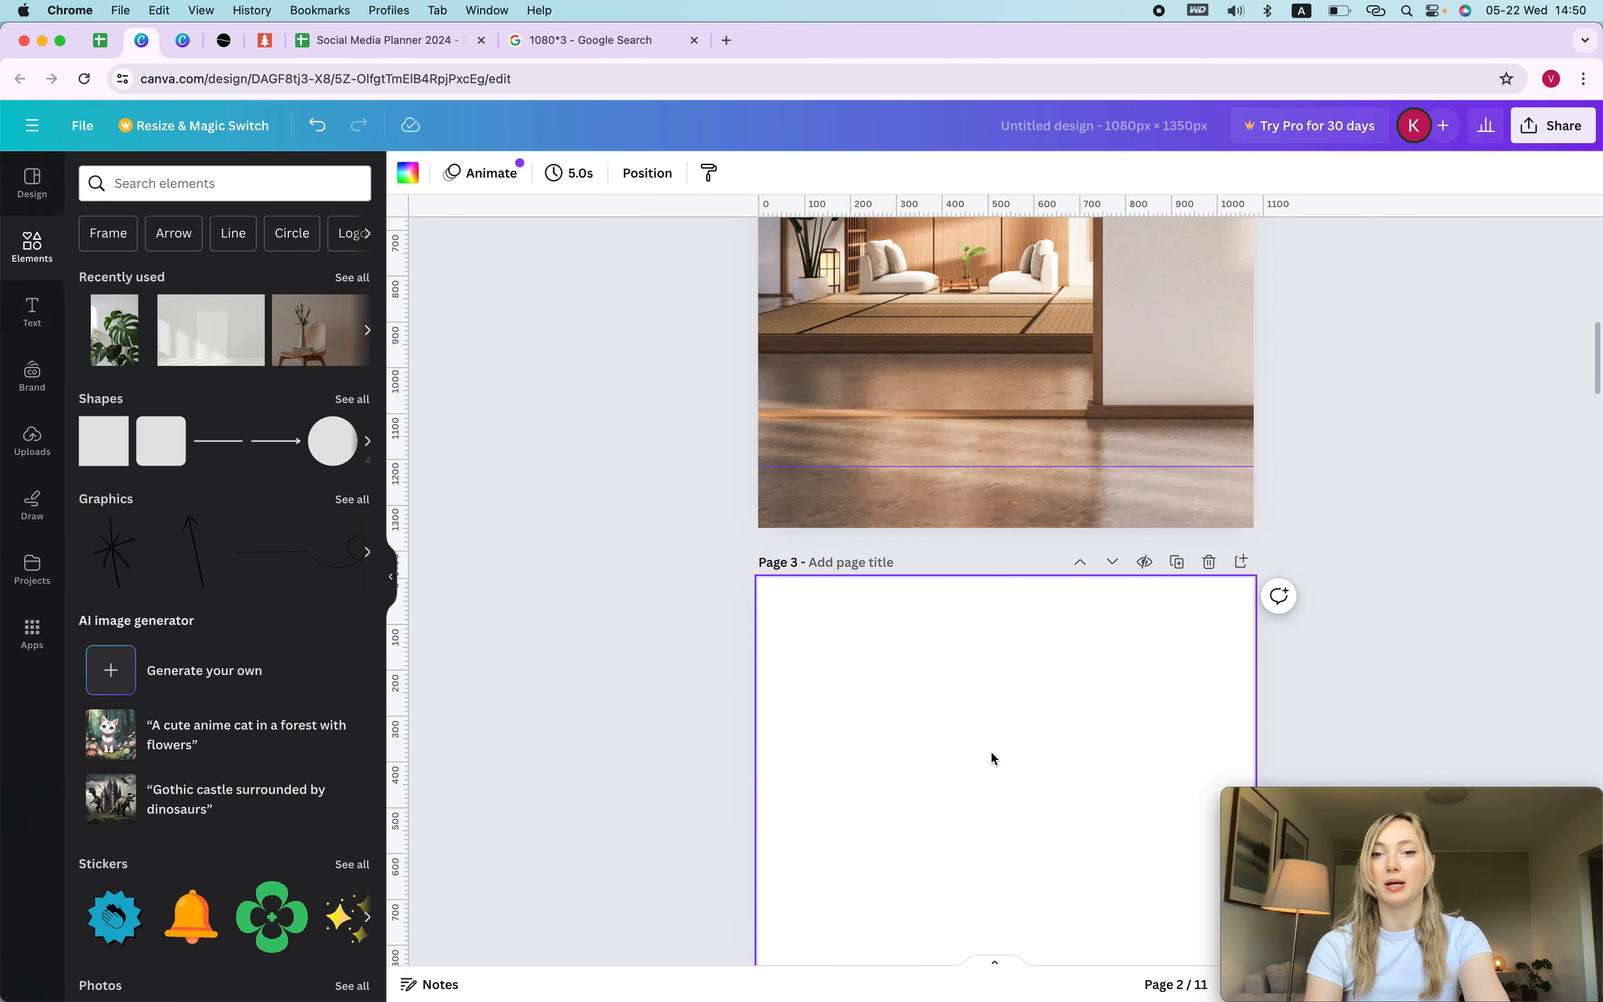
pyautogui.scroll(4, 1156, 409)
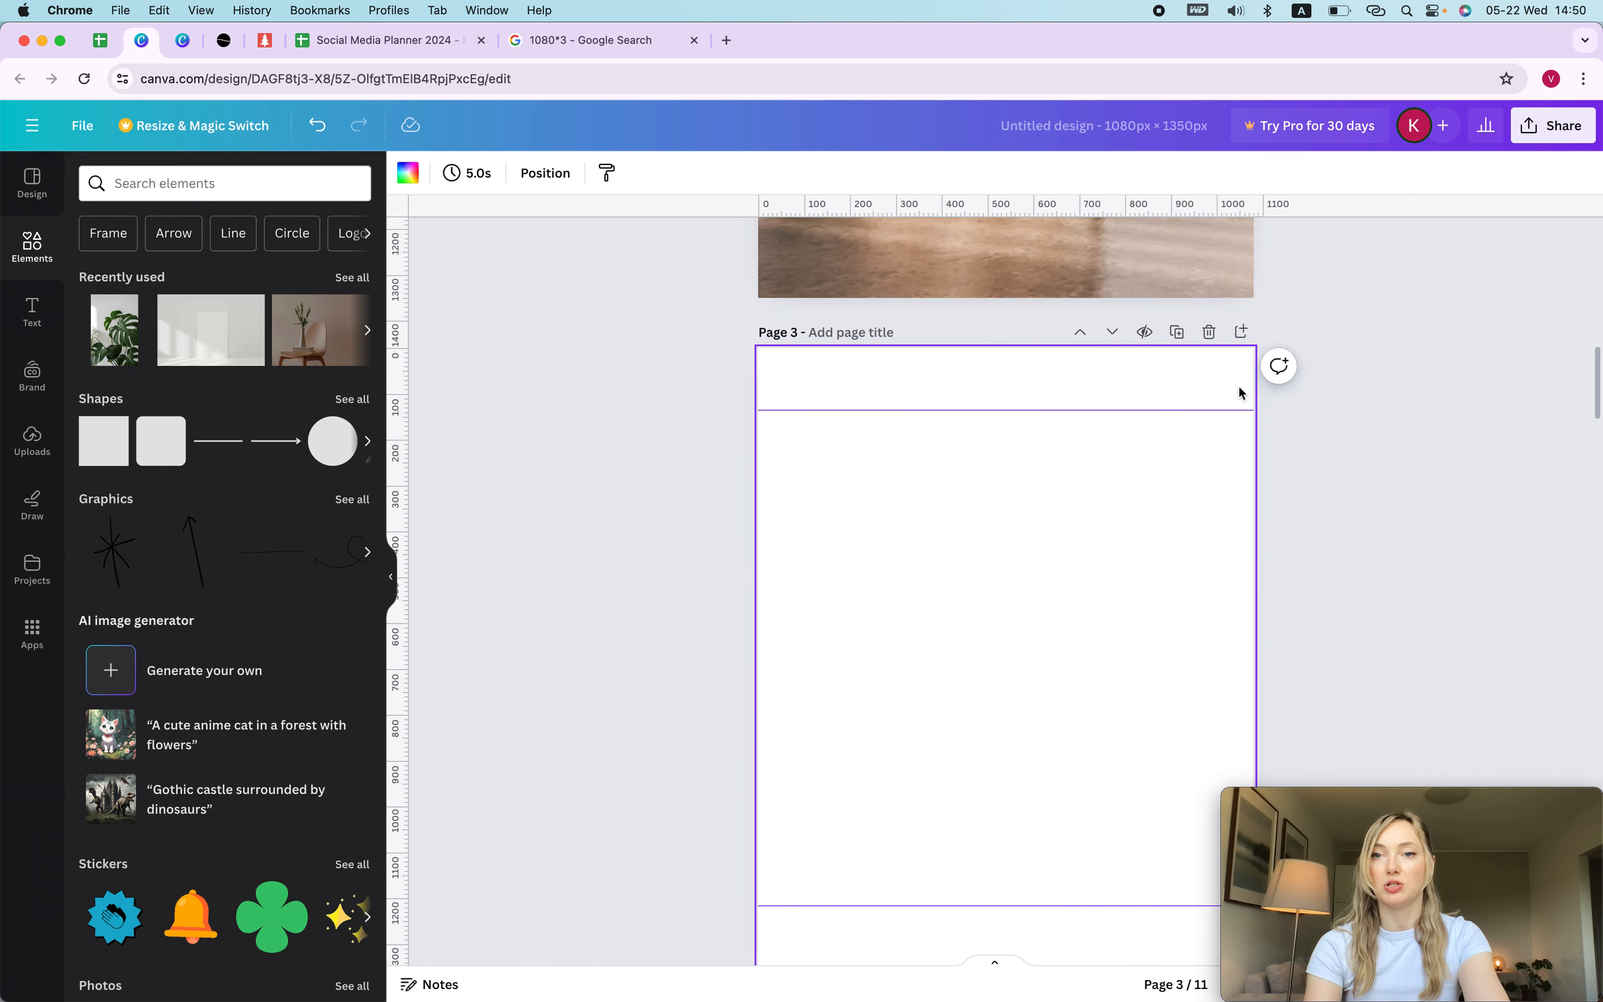
pyautogui.click(1208, 332)
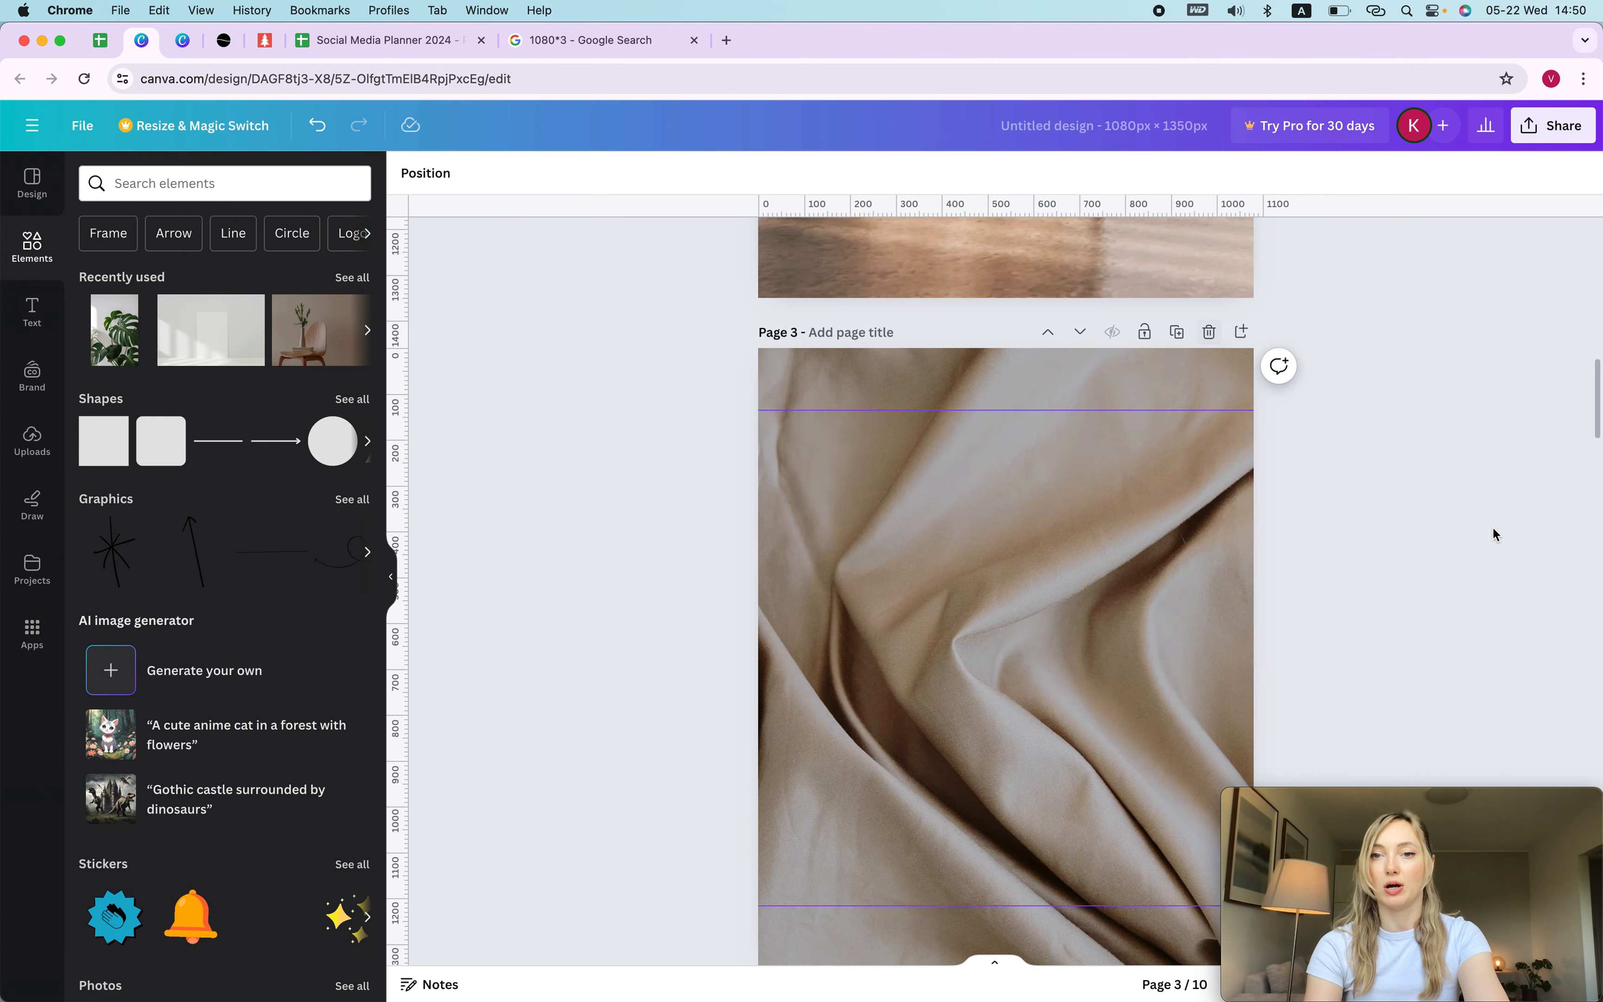
# Add a default text box to the fabric photo on page 3 and enlarge it to font size 59.8.
pyautogui.scroll(-8, 940, 538)
pyautogui.scroll(-5, 976, 512)
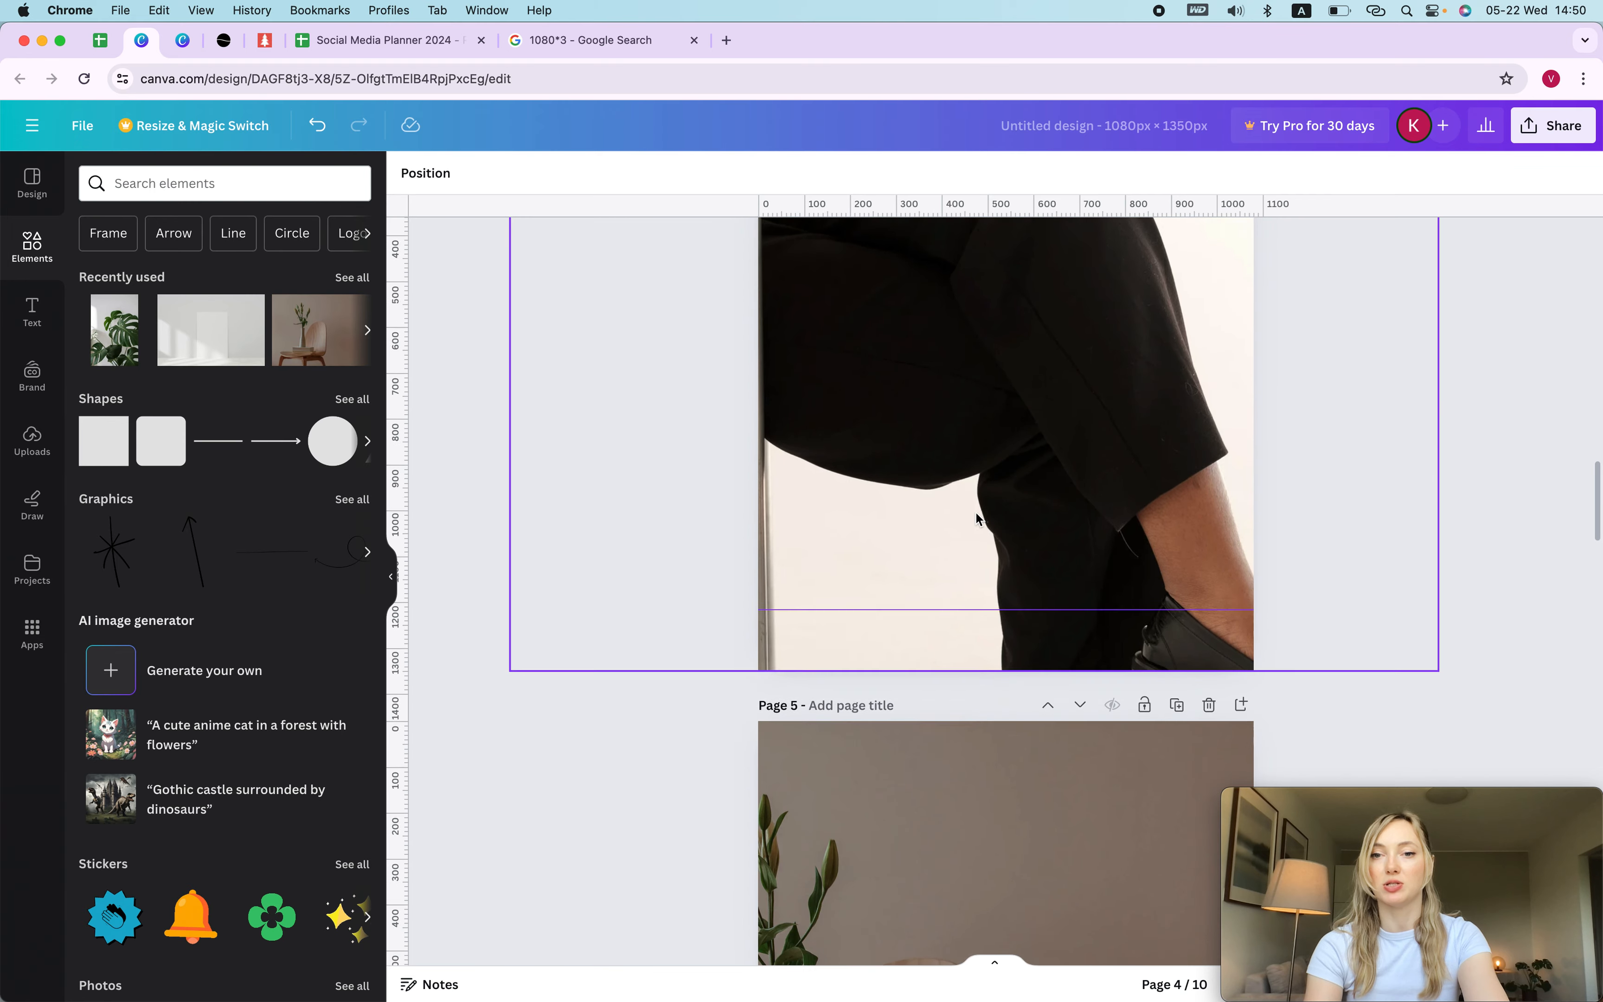
pyautogui.scroll(14, 976, 512)
pyautogui.press('t')
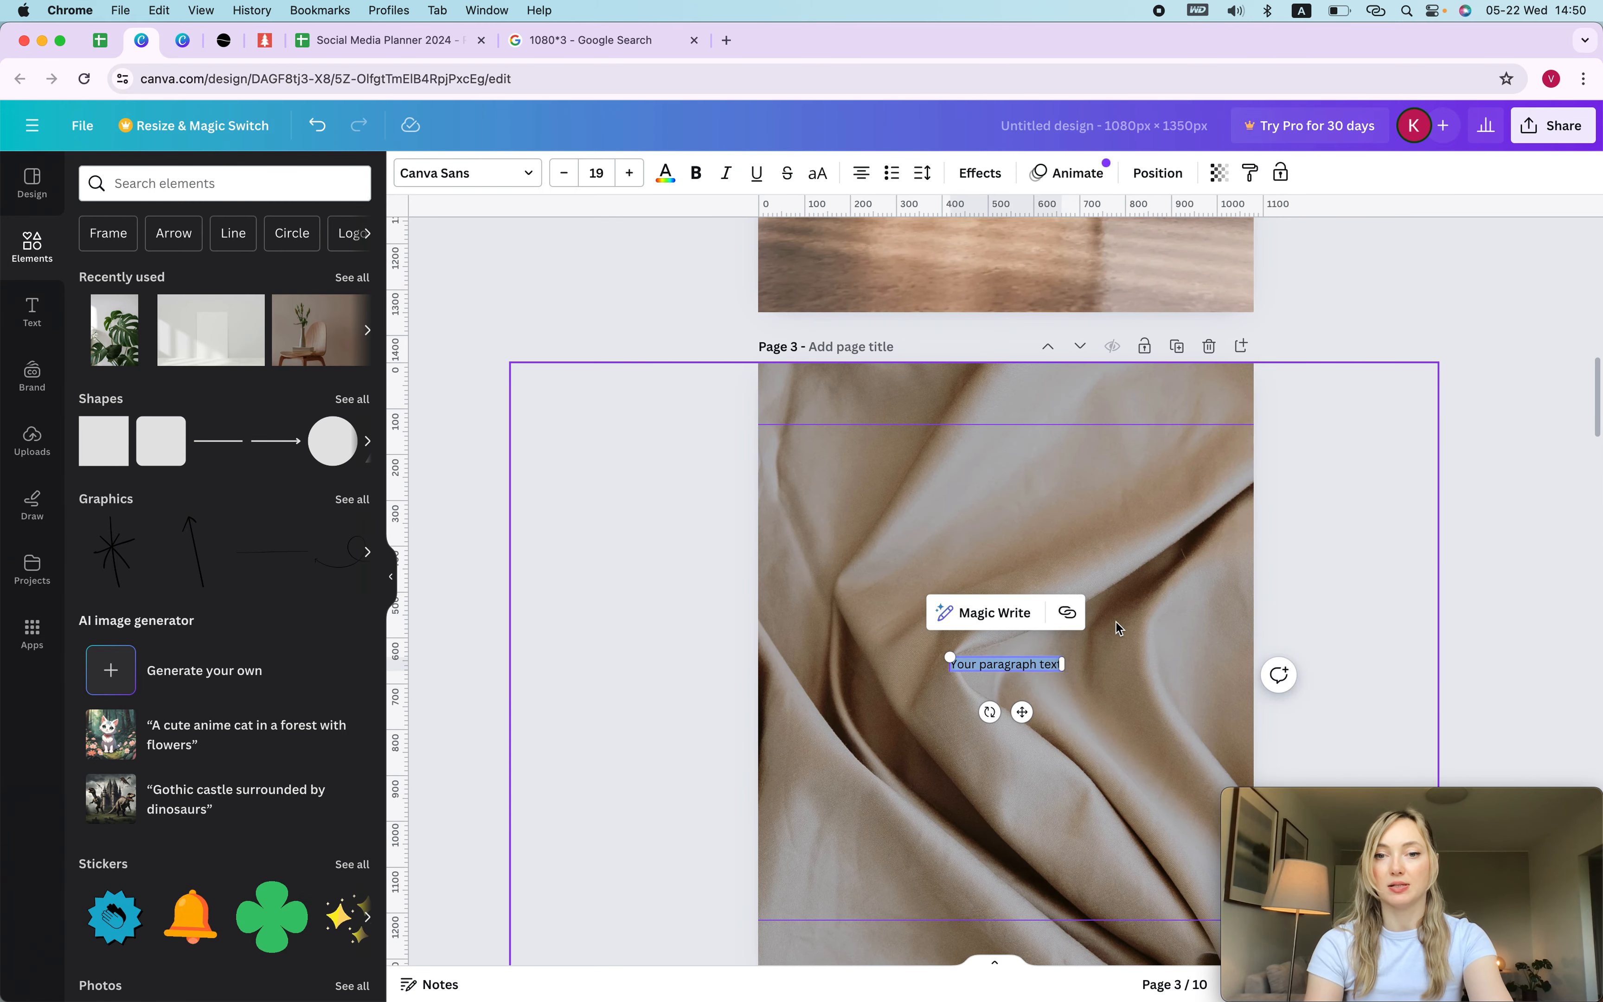
pyautogui.moveTo(1063, 655); pyautogui.dragTo(1176, 585)
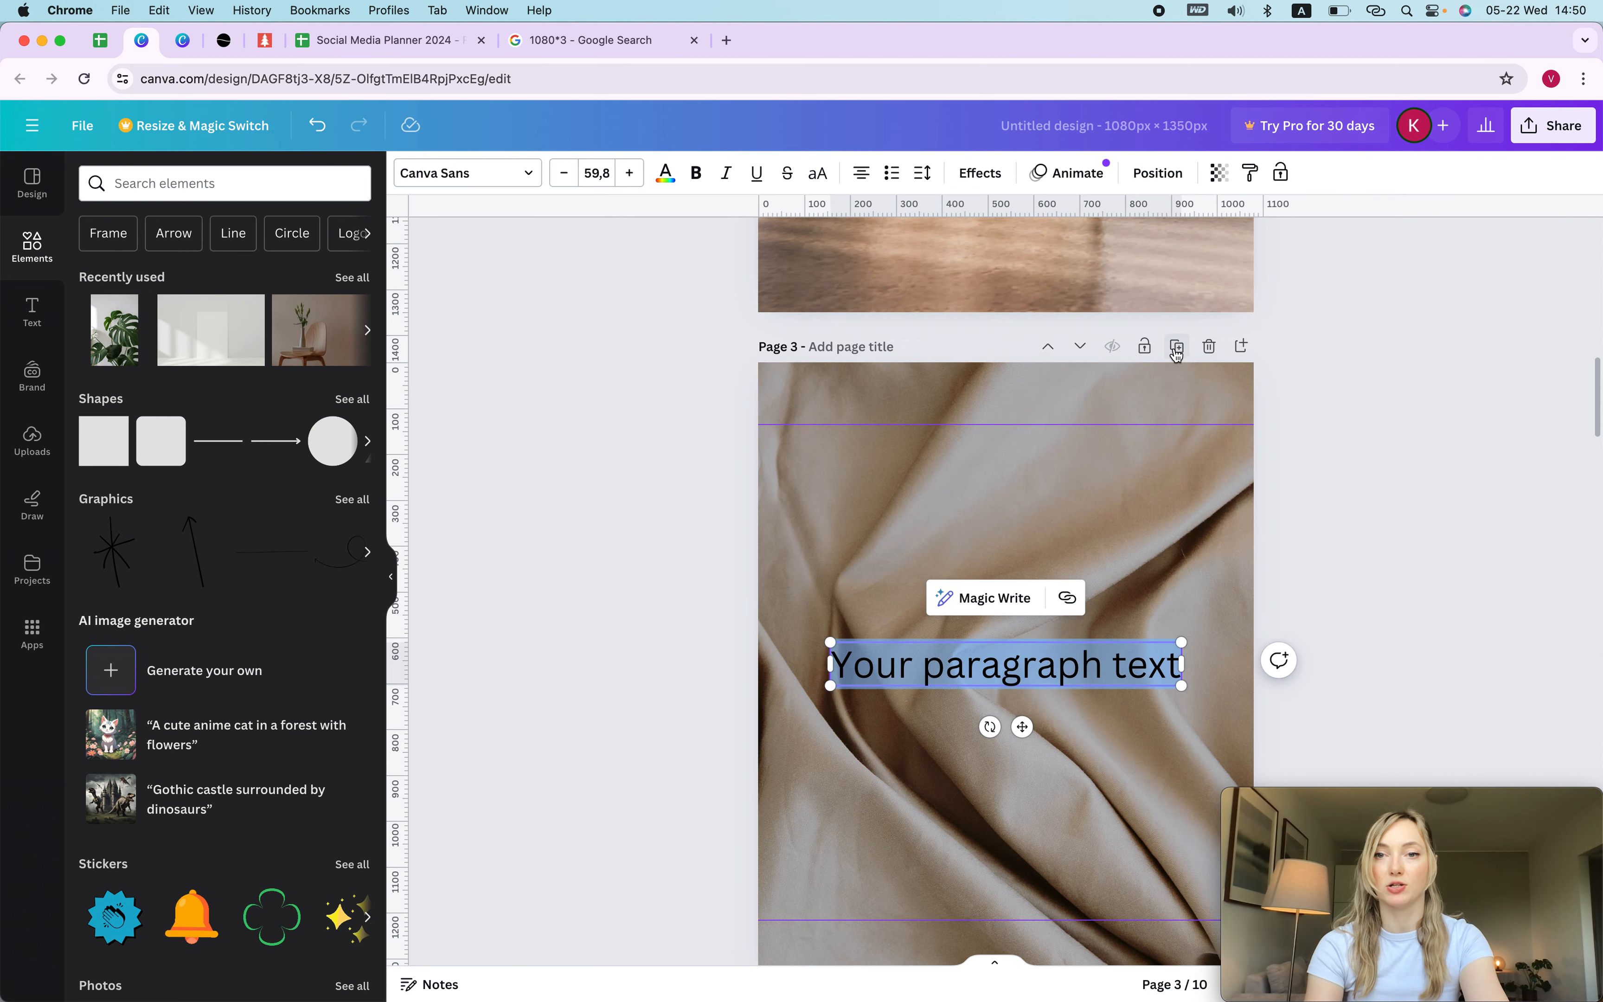
# Add a default text box at font size 42.3 to the black trousers photo on page 4, coloured off-white from the photo colours.
pyautogui.scroll(-8, 1072, 775)
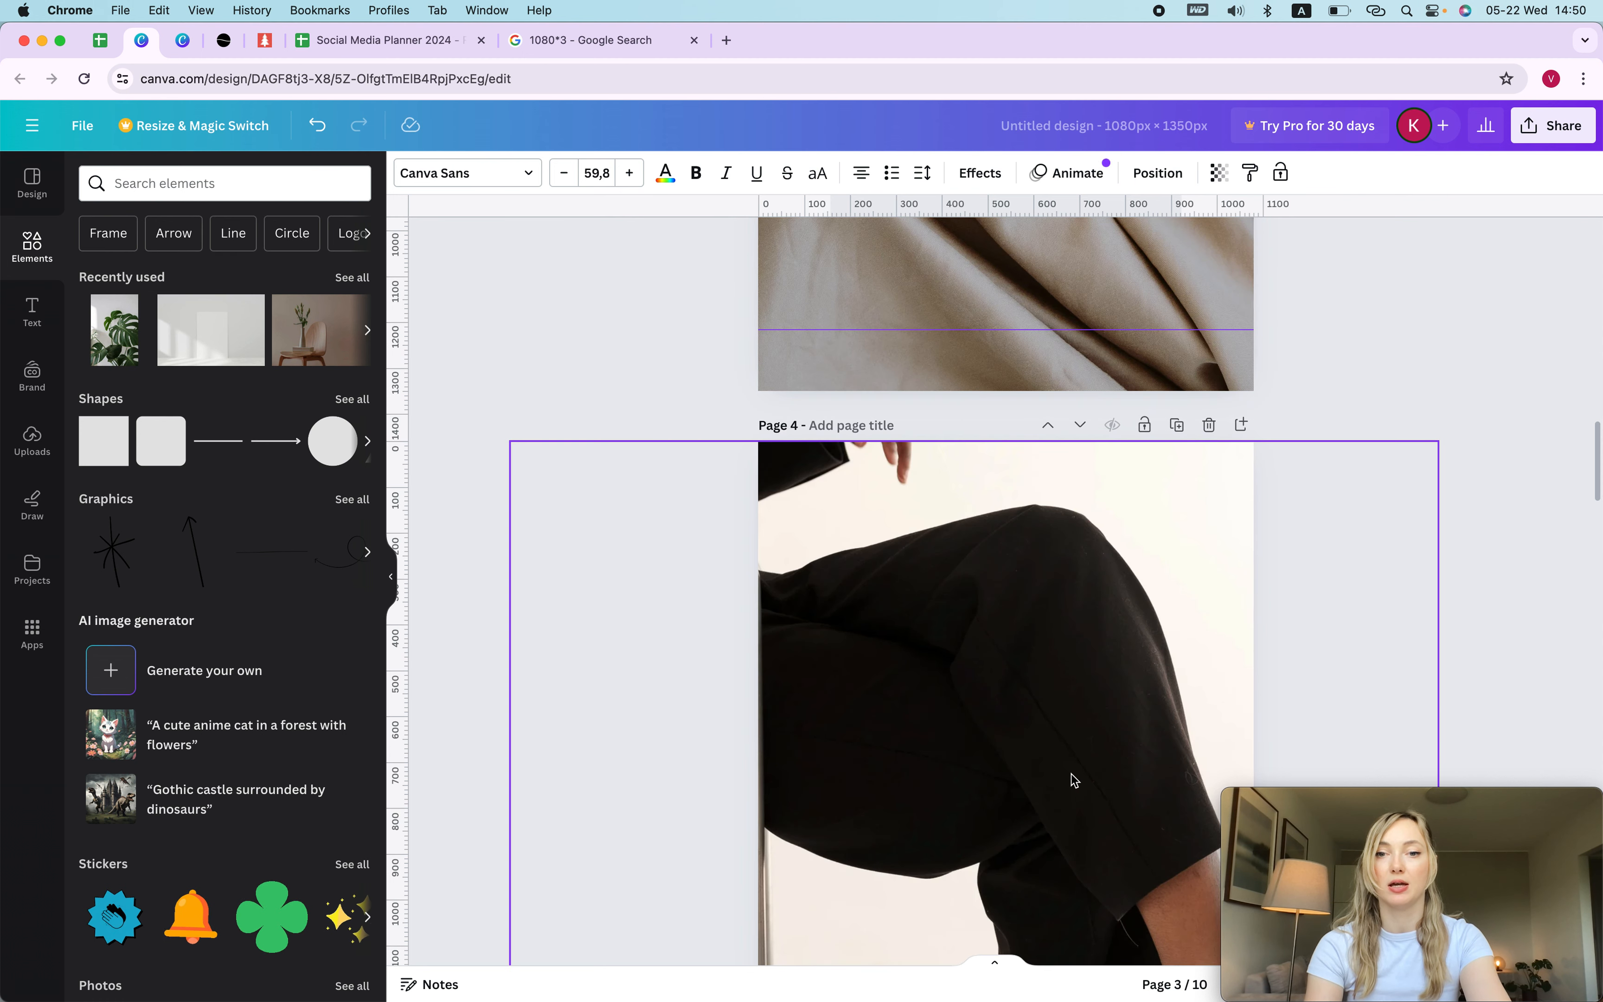
pyautogui.click(1070, 773)
pyautogui.press('t')
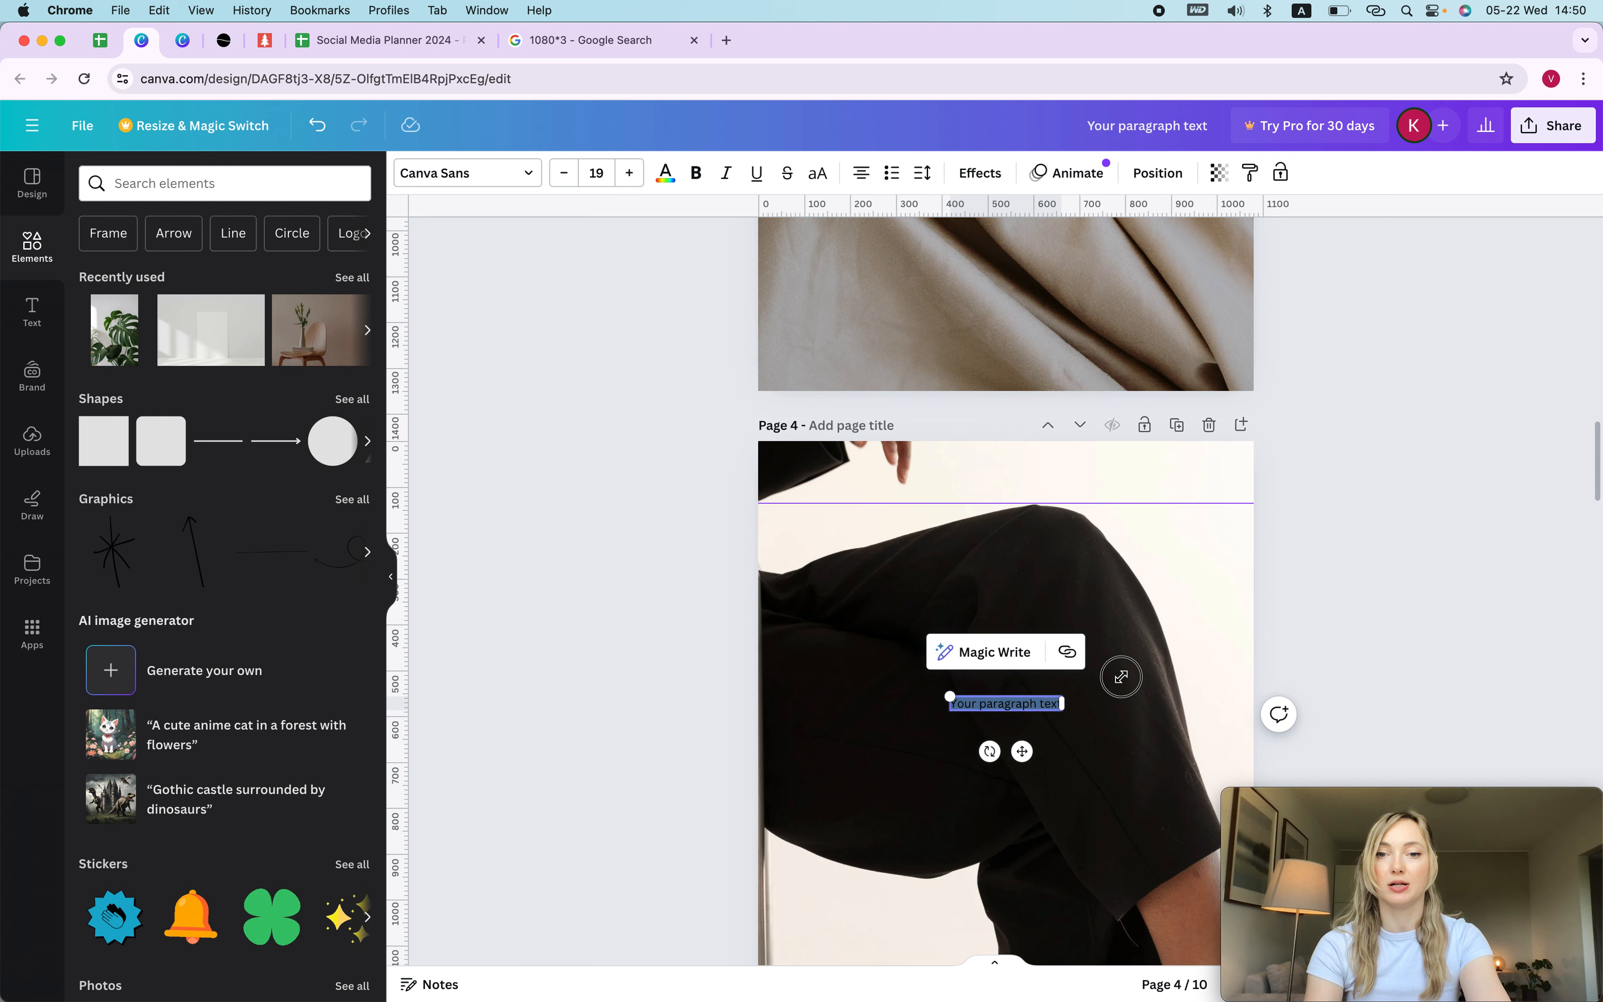
pyautogui.moveTo(1121, 676); pyautogui.dragTo(1136, 705)
pyautogui.click(665, 173)
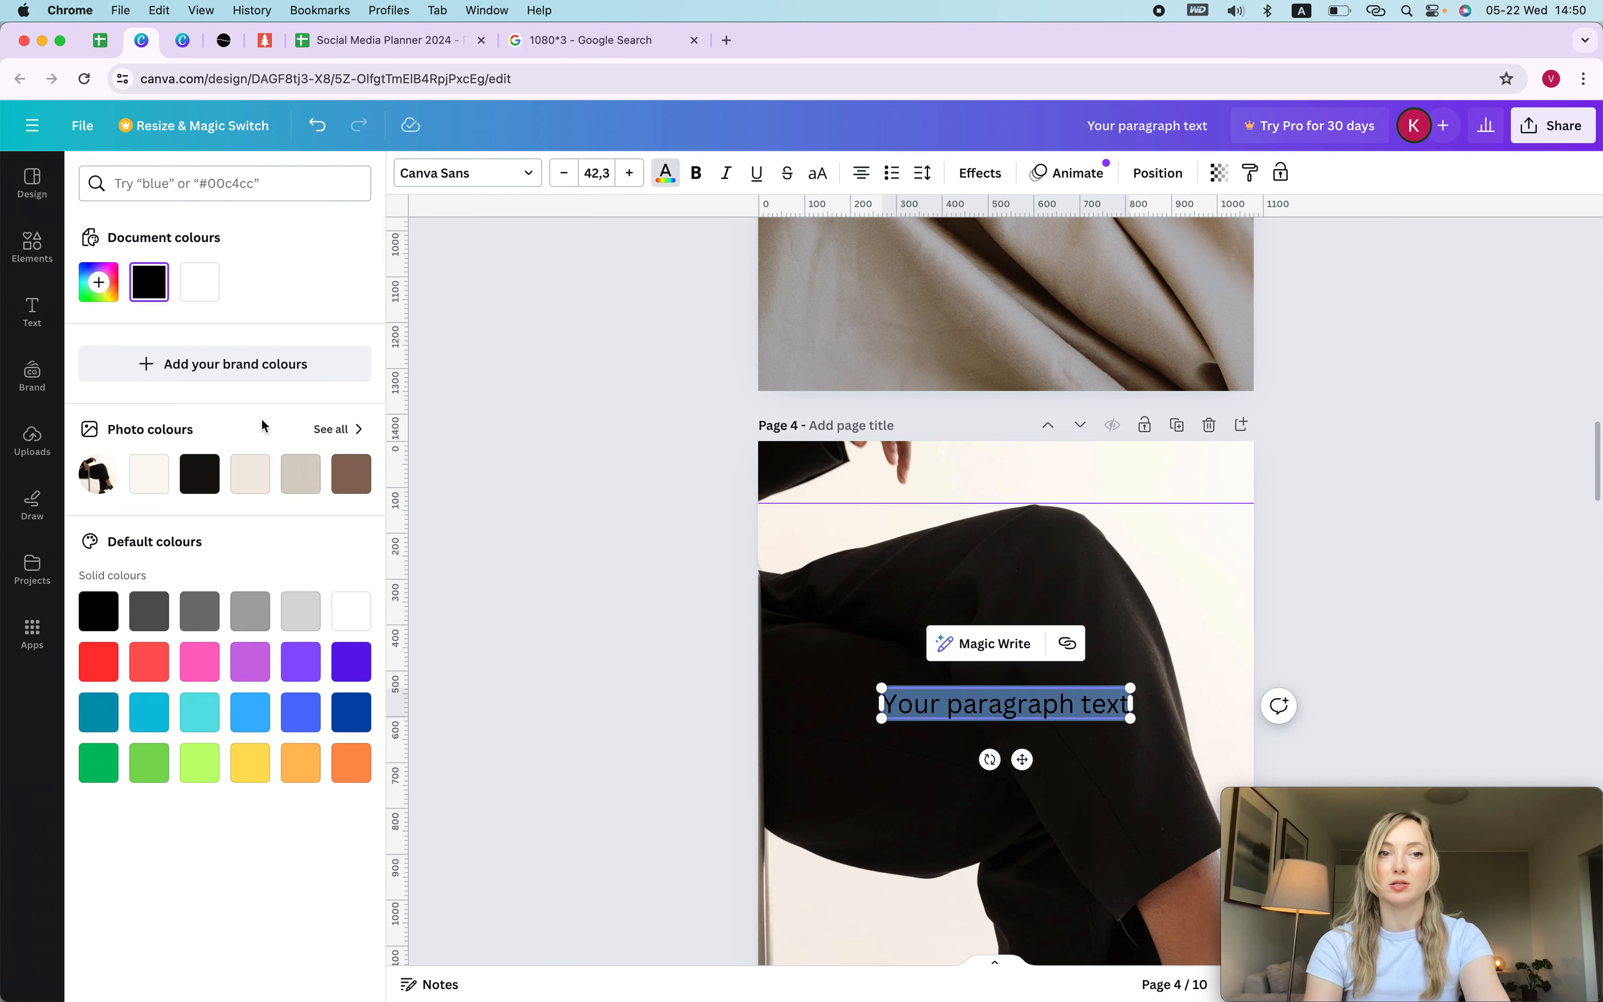
pyautogui.click(149, 474)
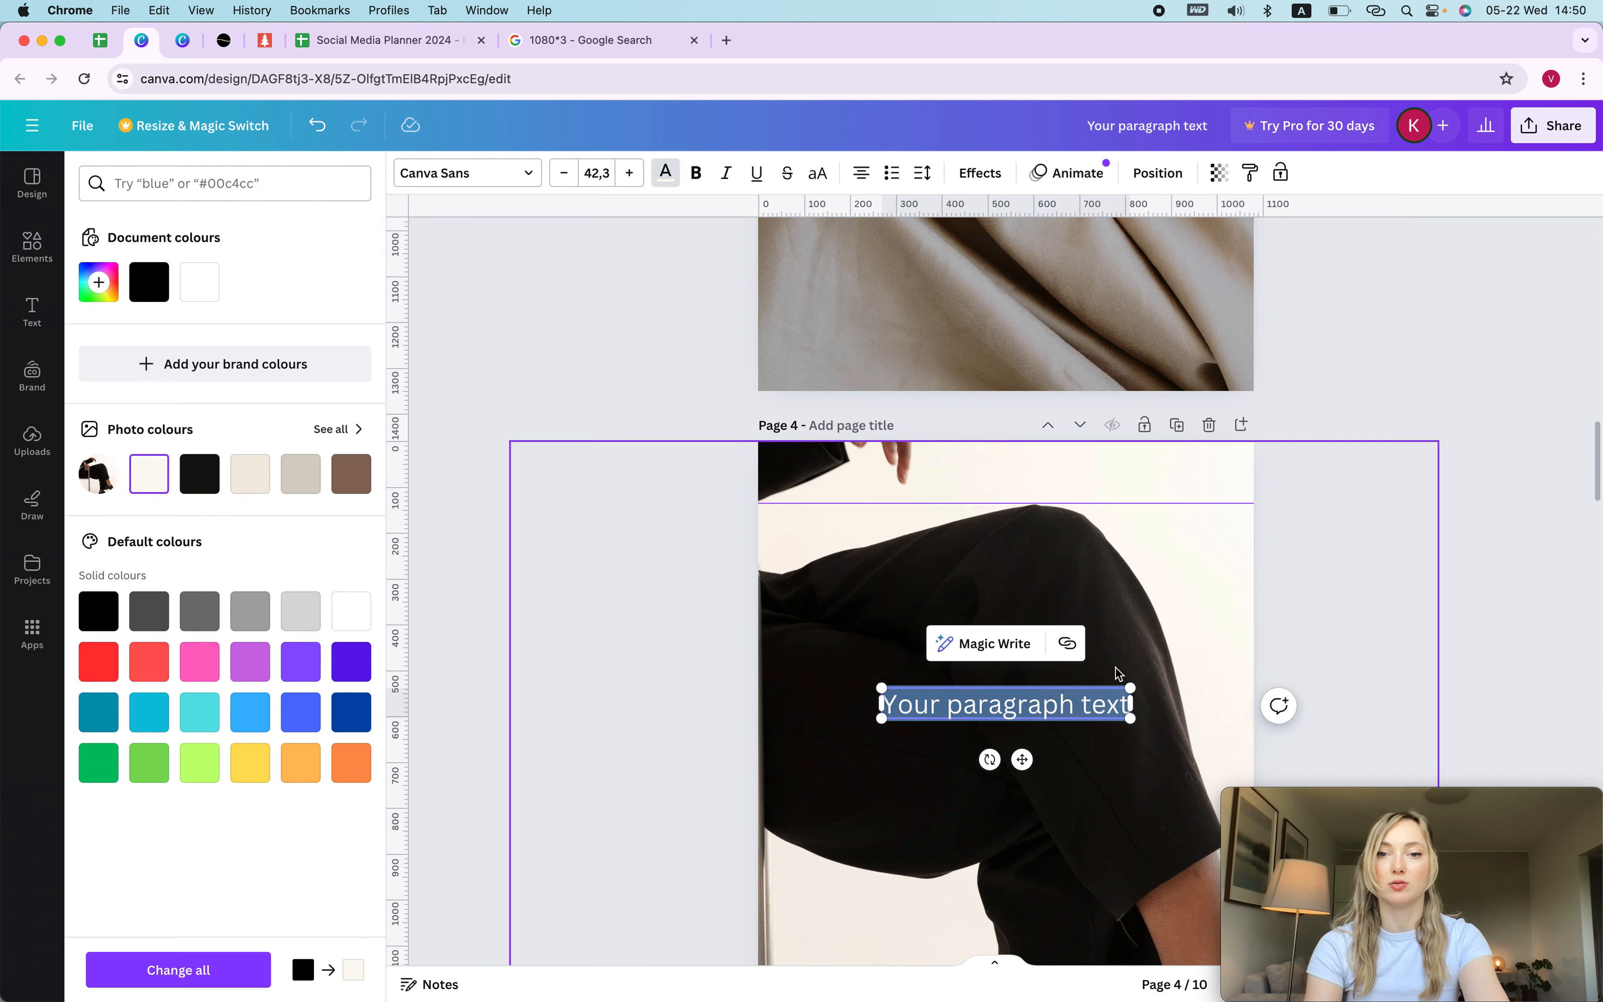
pyautogui.click(630, 637)
# Misspell the last word of the text on page 3 as "texxt".
pyautogui.scroll(1, 1083, 464)
pyautogui.scroll(10, 1092, 531)
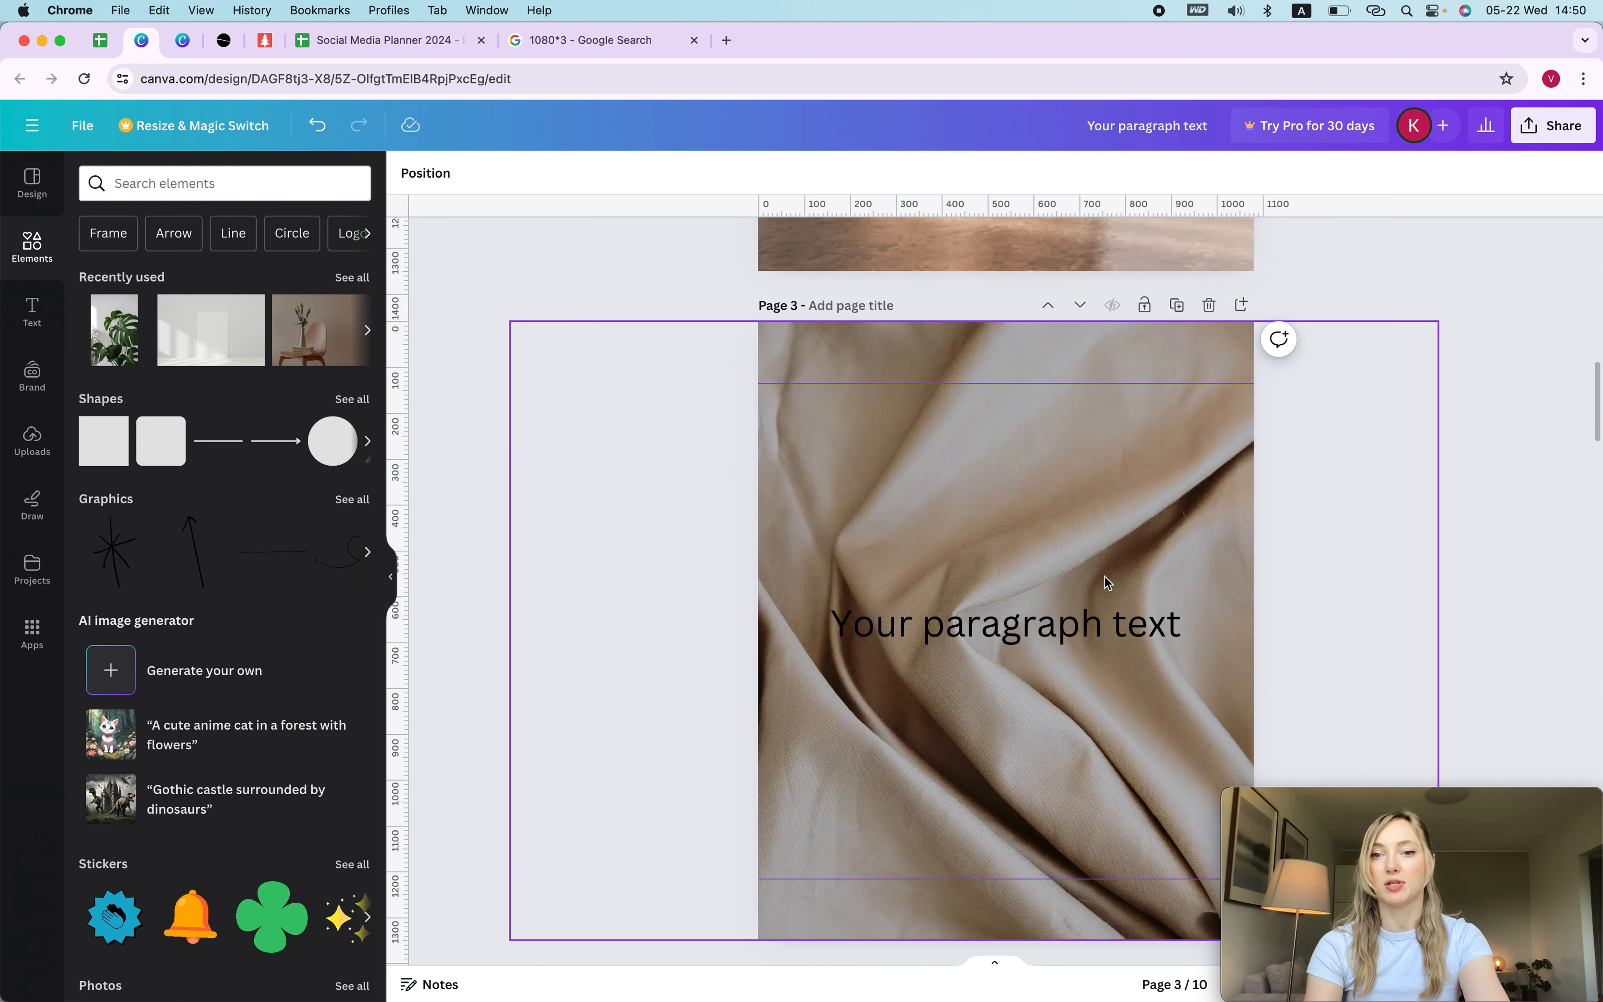
pyautogui.click(1170, 631)
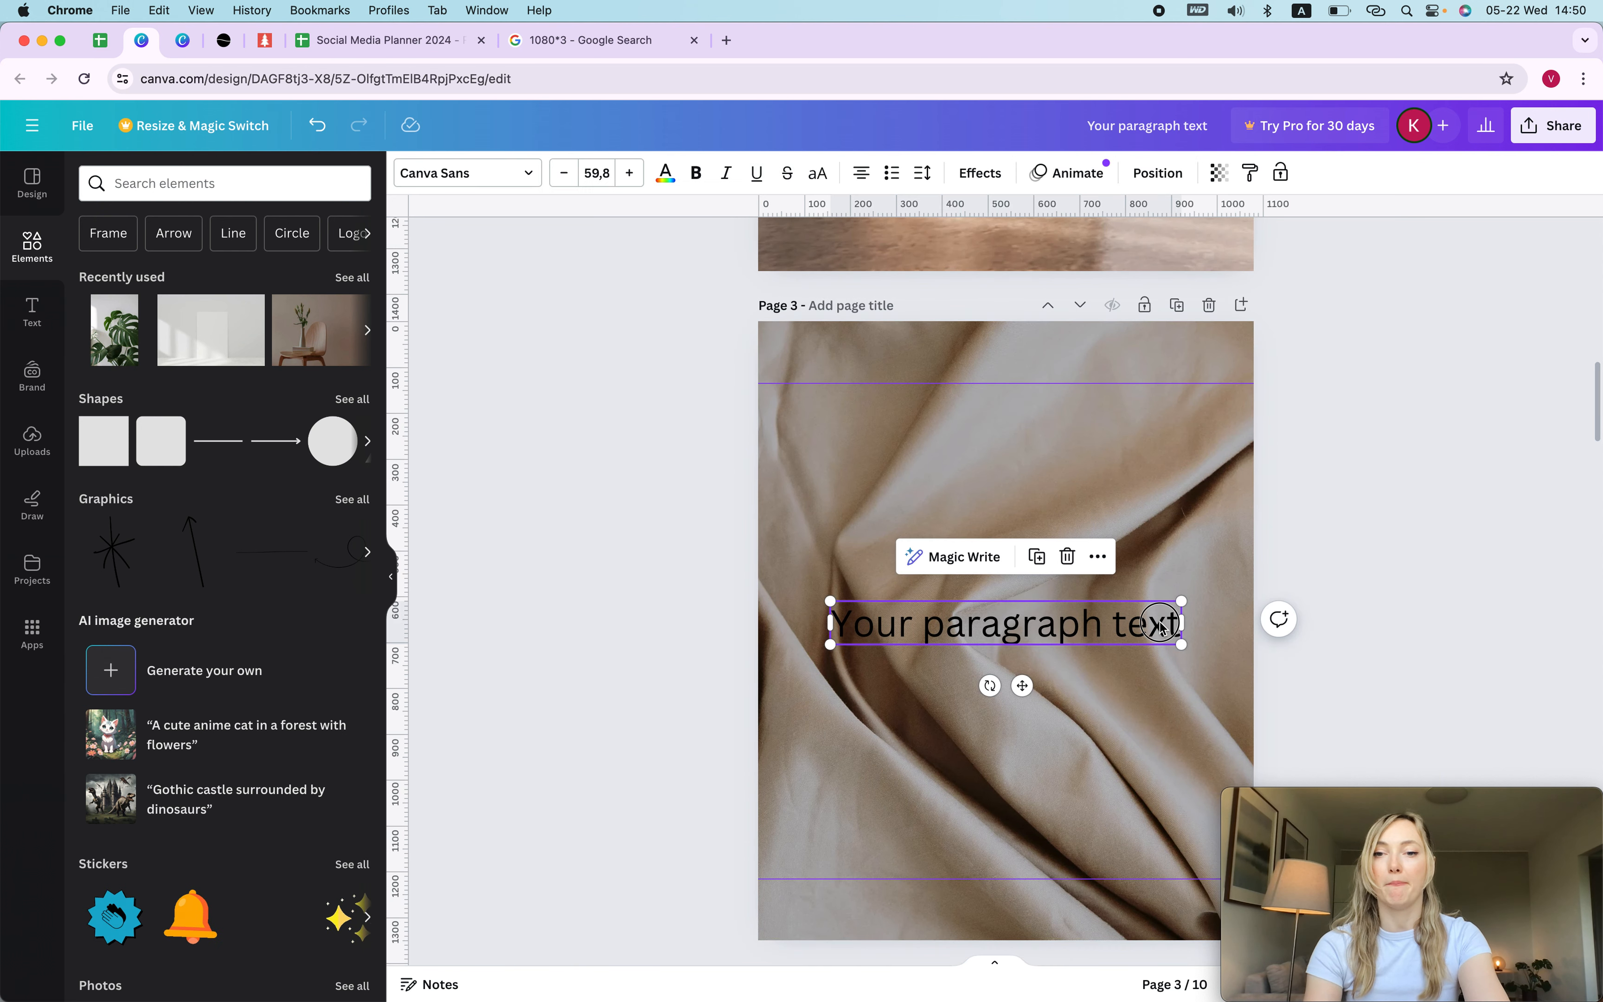
pyautogui.click(1170, 629)
pyautogui.click(1148, 622)
pyautogui.write('X')
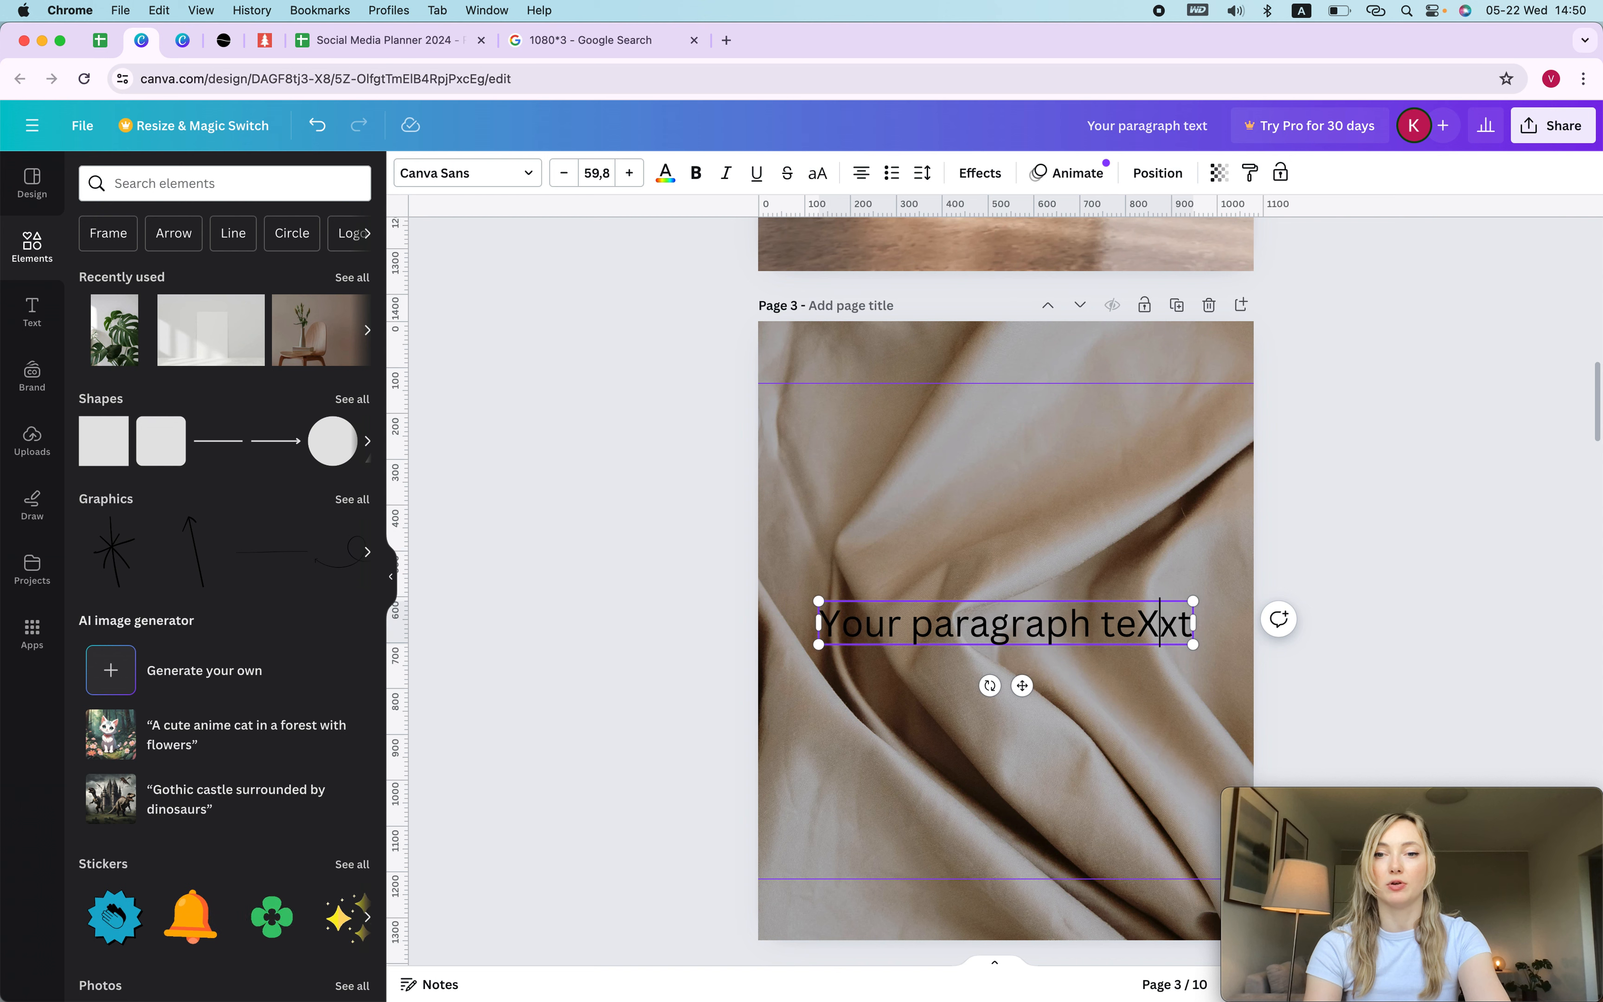
pyautogui.press('BackSpace')
pyautogui.press('capslock')
pyautogui.write('x')
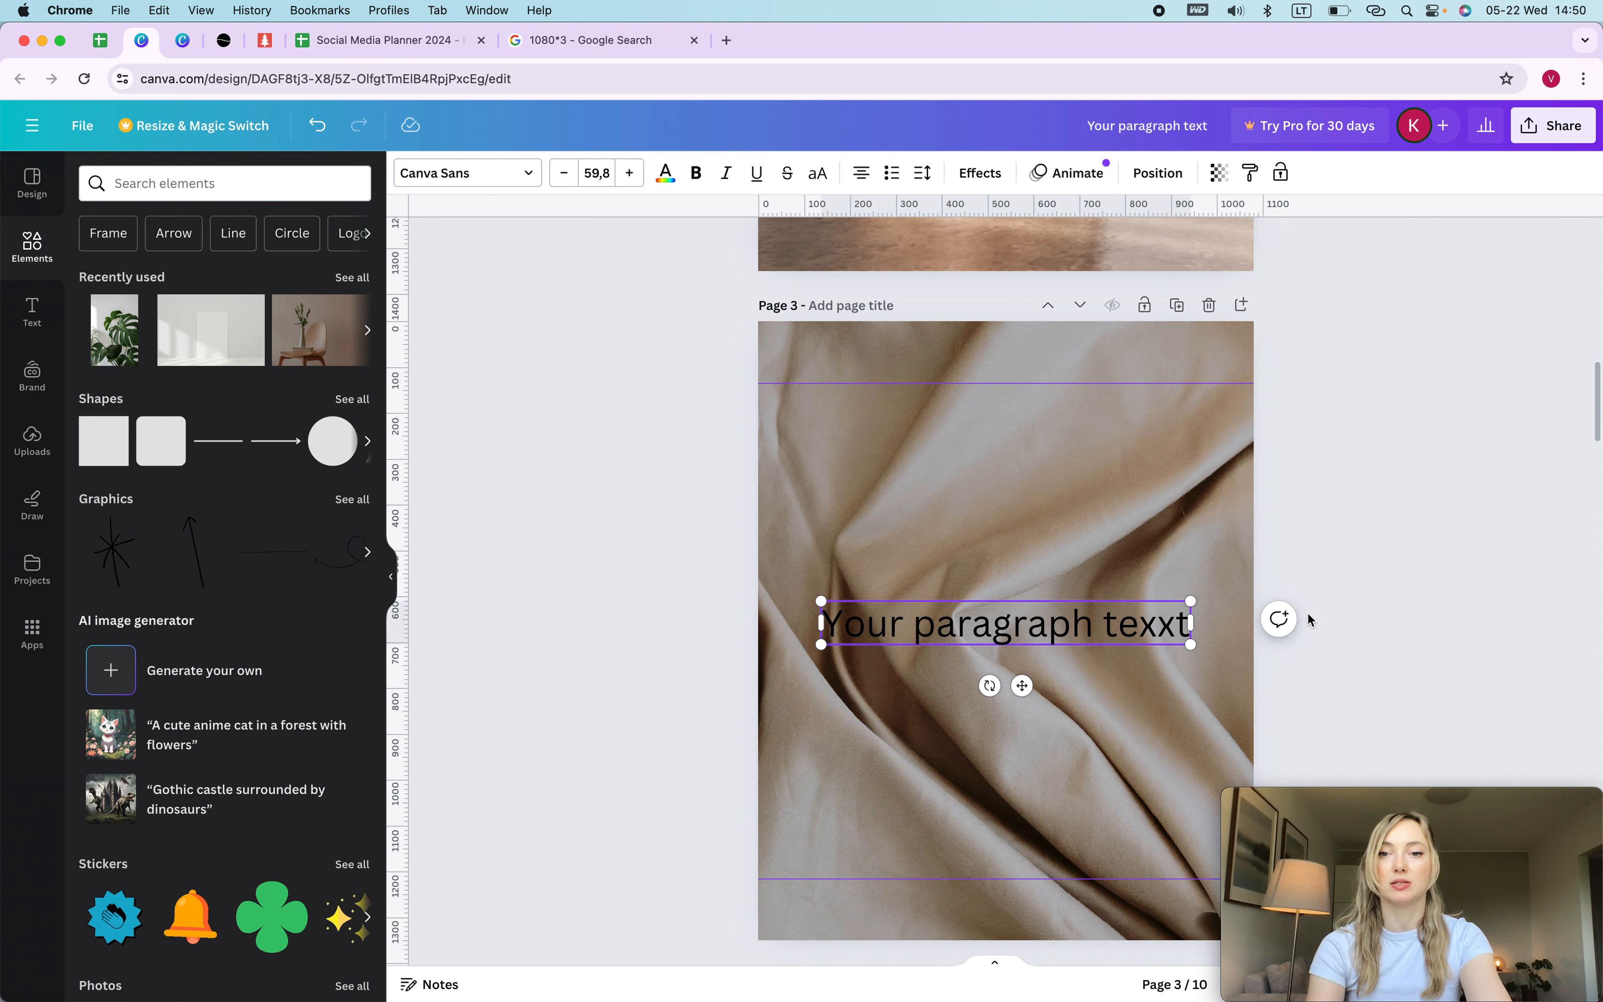
pyautogui.click(1365, 581)
# Misspell the last word of the off-white text on page 4 as "texxt".
pyautogui.scroll(-10, 1365, 581)
pyautogui.click(1113, 642)
pyautogui.click(1113, 641)
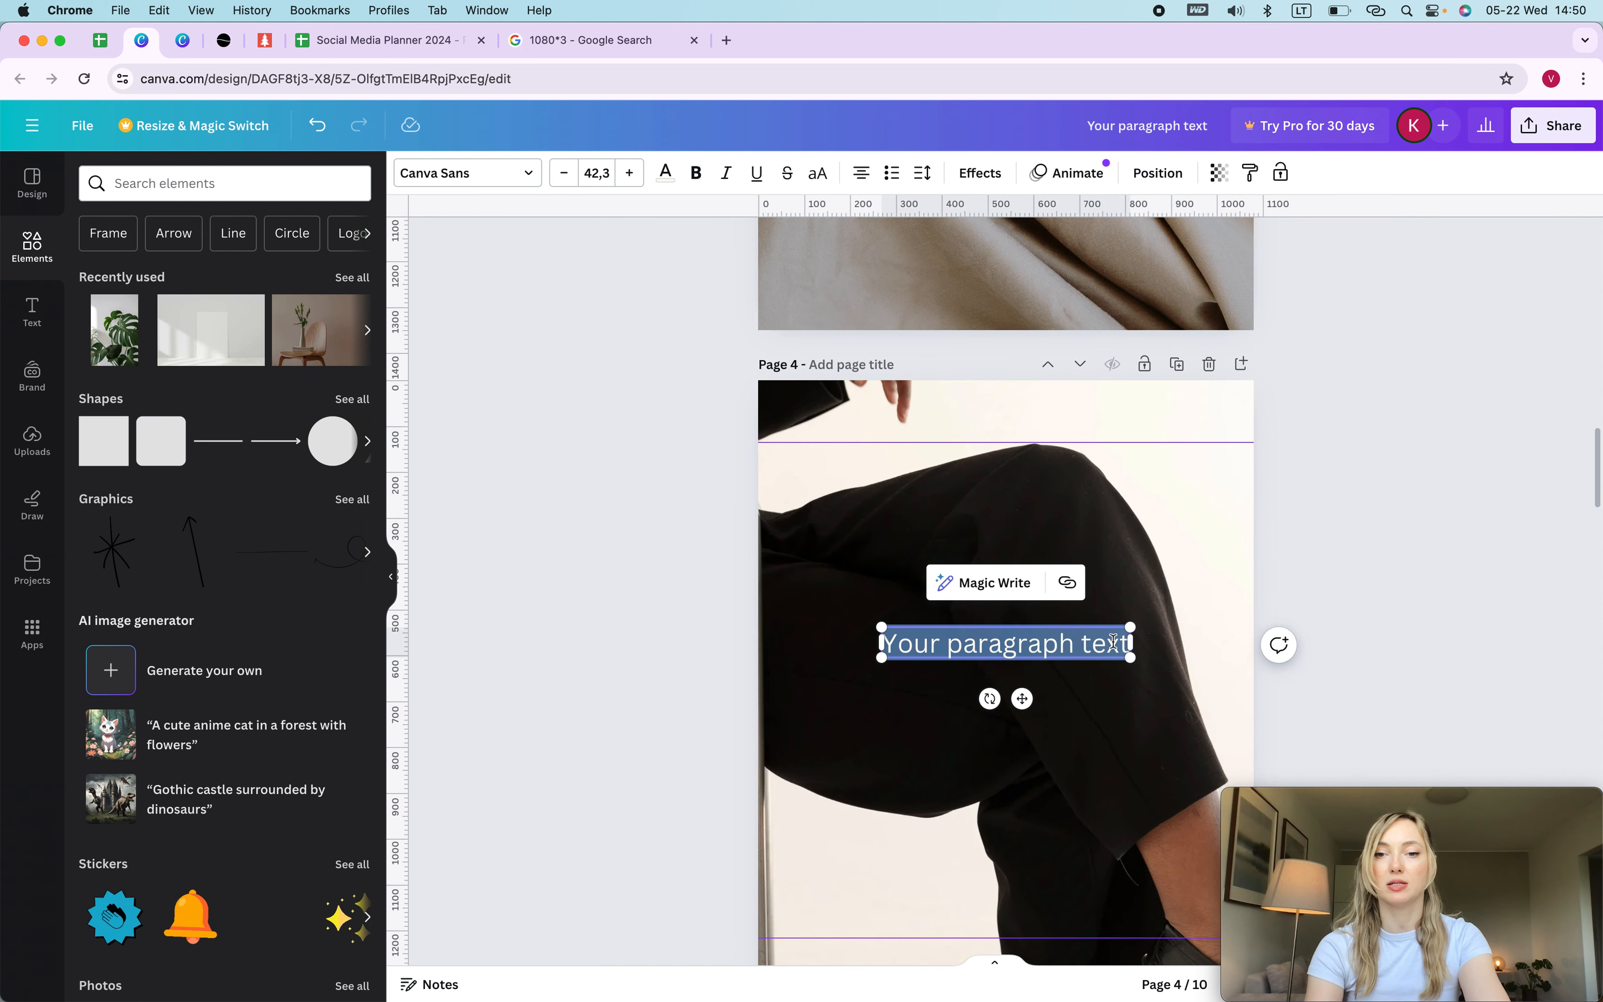
pyautogui.click(1113, 641)
pyautogui.write('x')
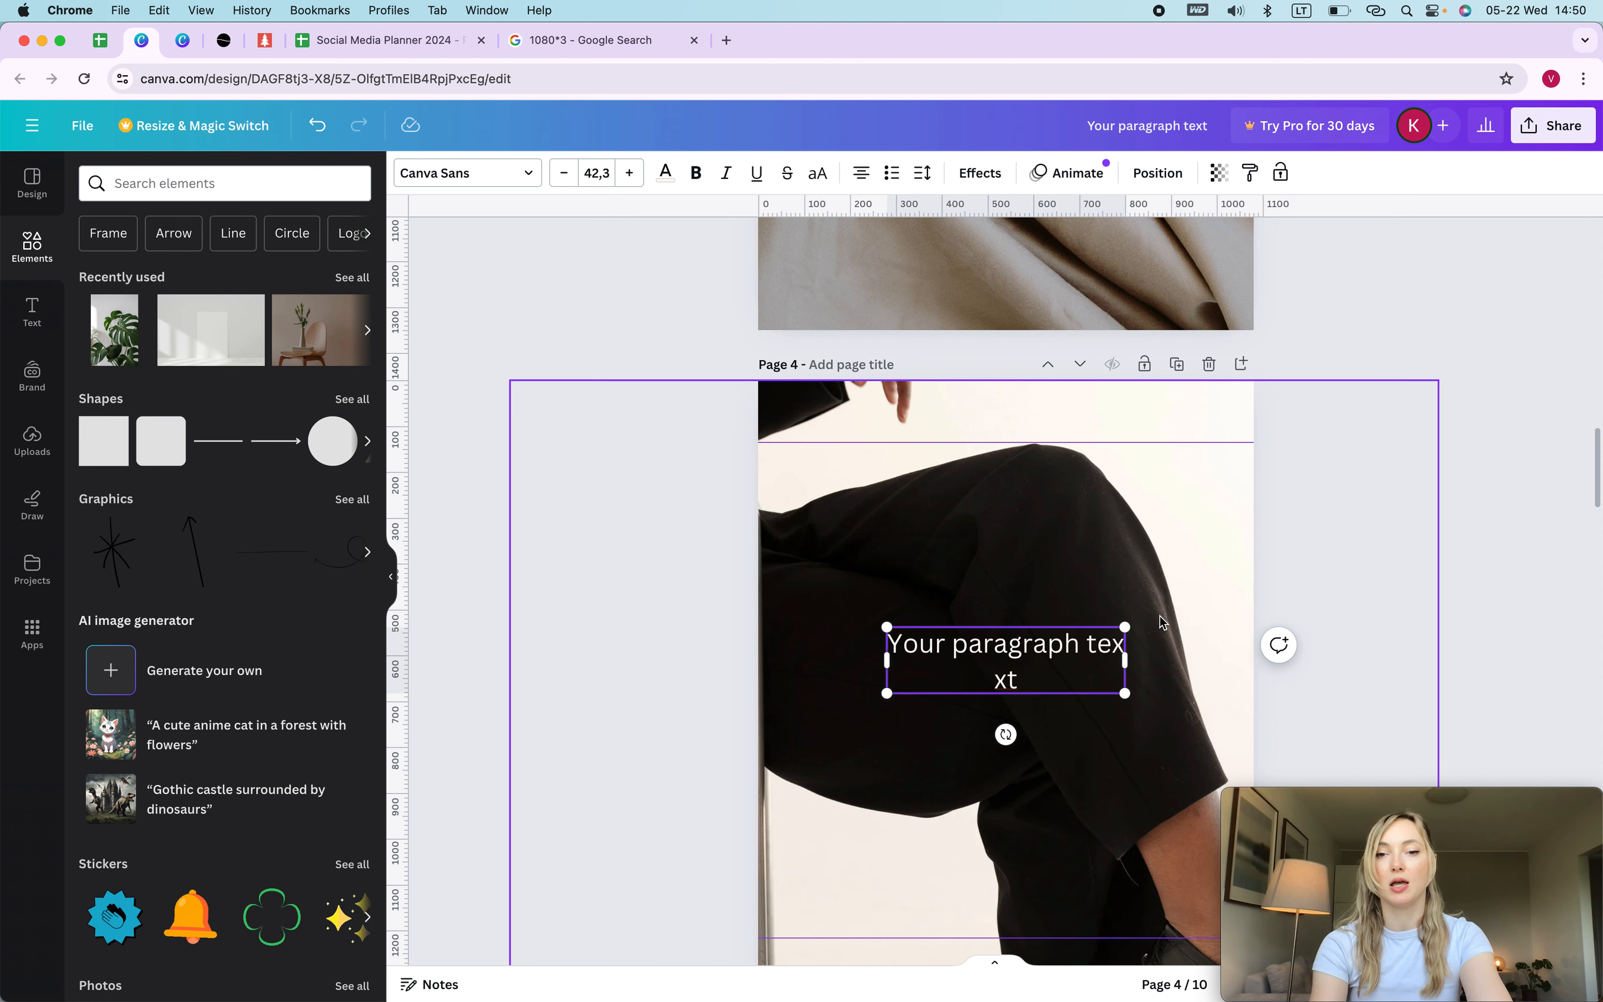
pyautogui.click(1384, 463)
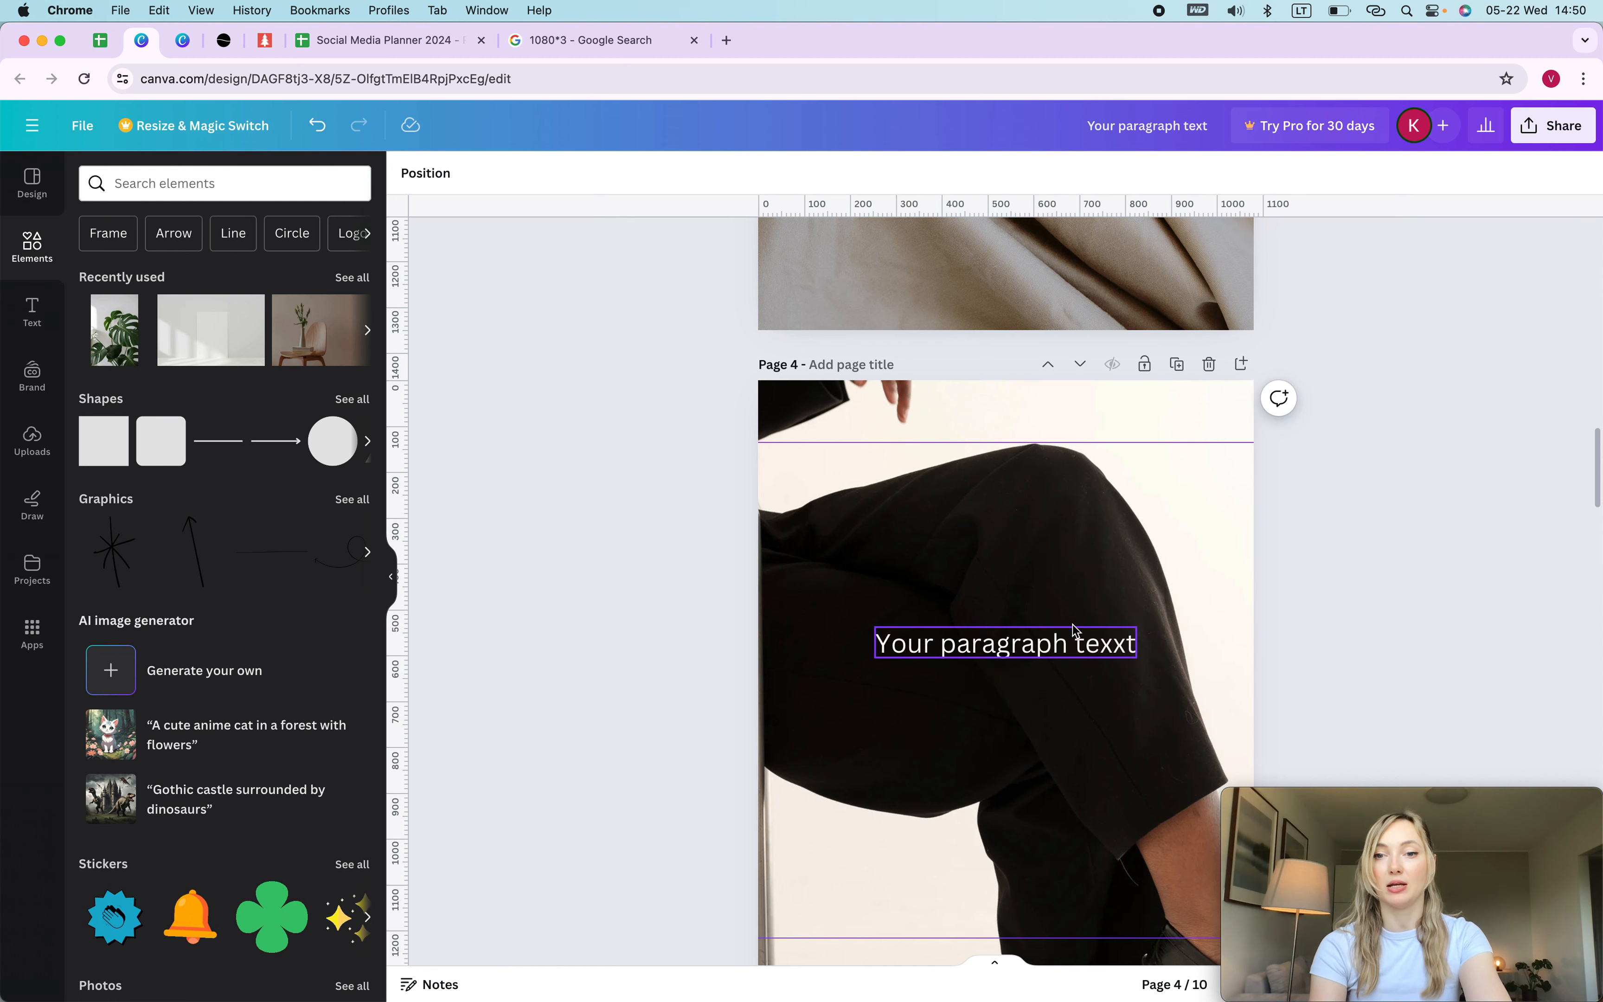
# Copy the off-white "Your paragraph texxt" text from page 4 onto the chair photo on page 5.
pyautogui.scroll(10, 1072, 624)
pyautogui.scroll(-8, 1120, 793)
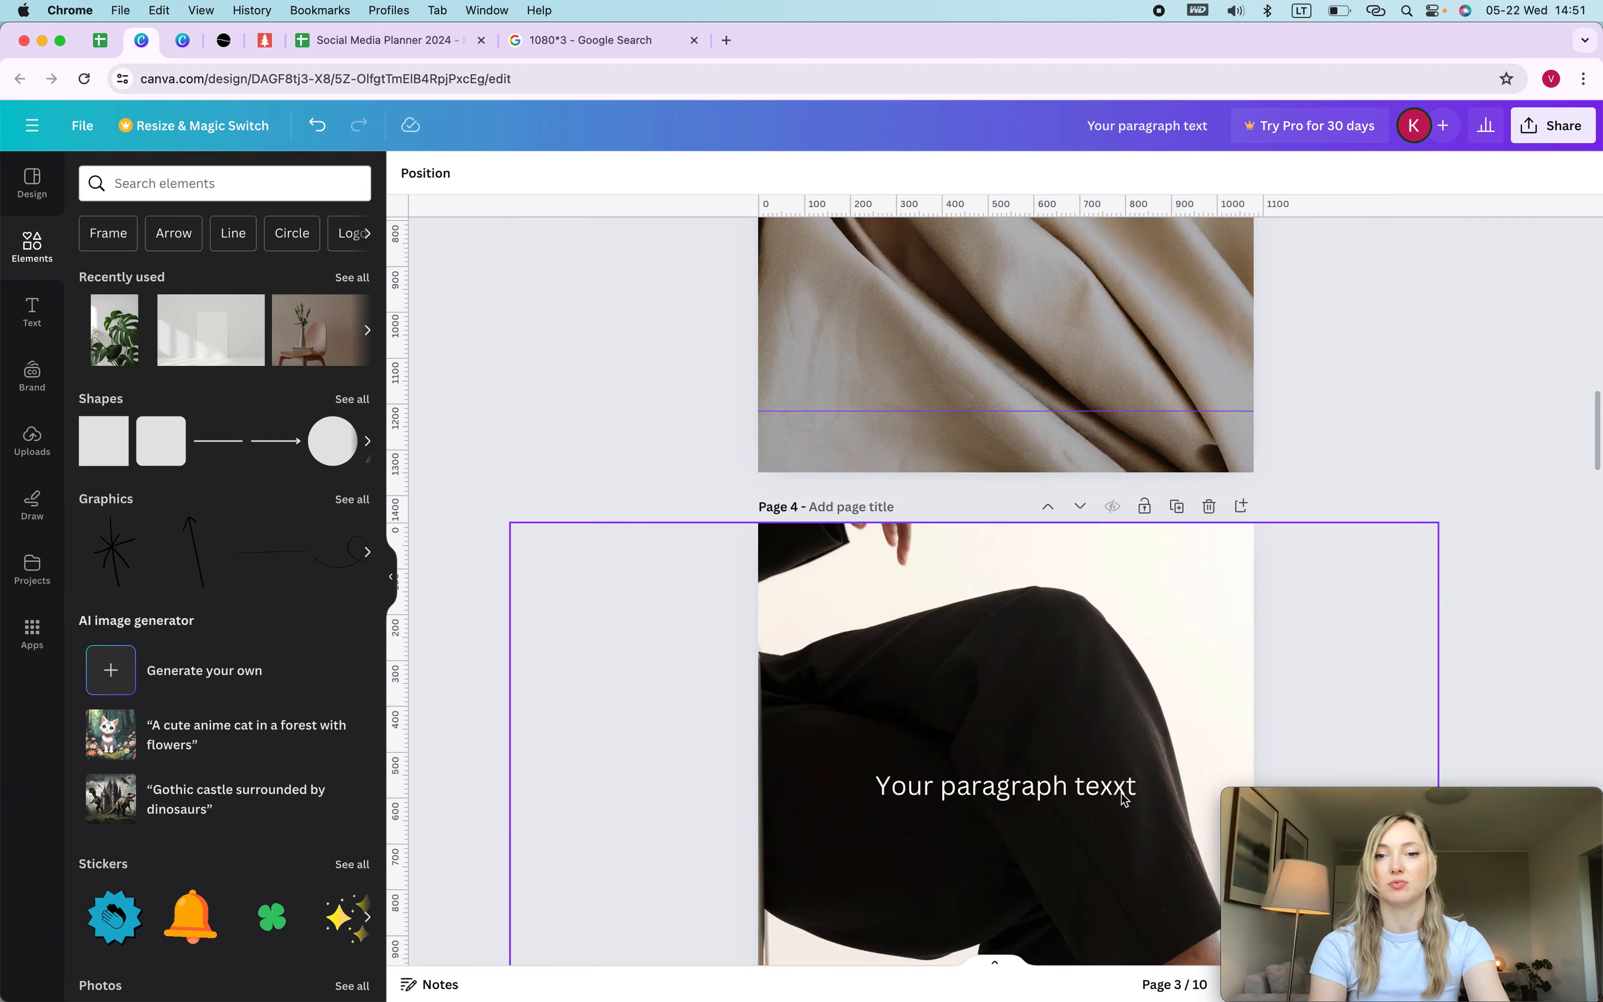
pyautogui.scroll(-5, 1121, 793)
pyautogui.click(1044, 313)
pyautogui.scroll(-5, 1038, 426)
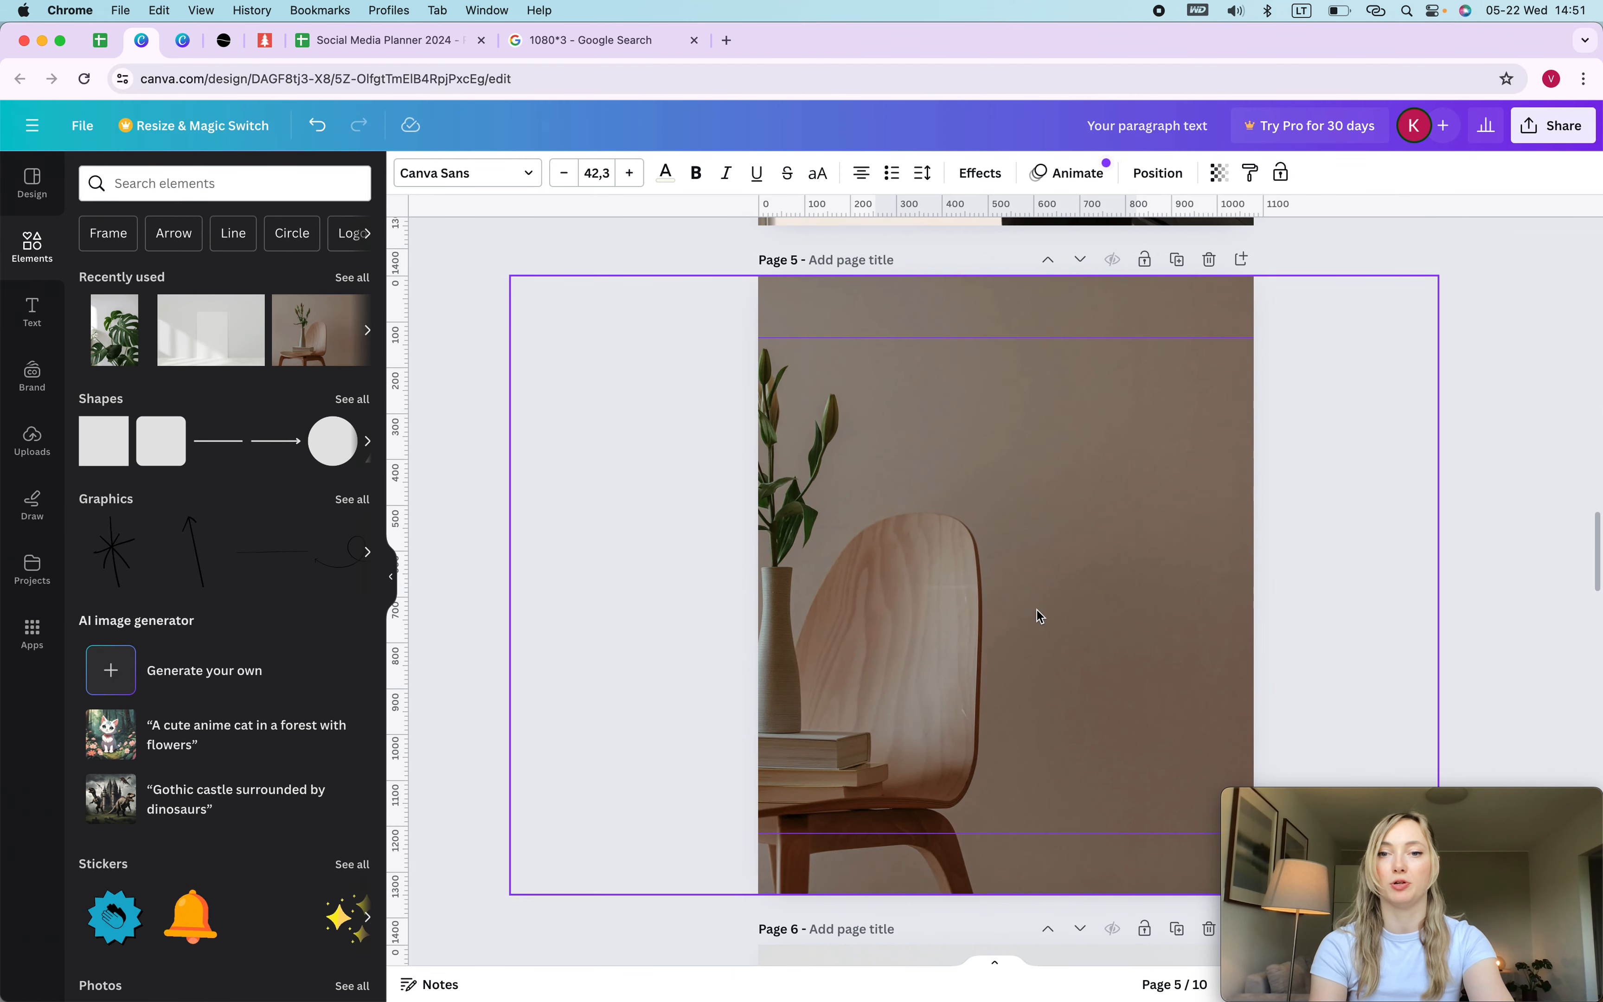
pyautogui.press('cmd+v')
pyautogui.click(1232, 602)
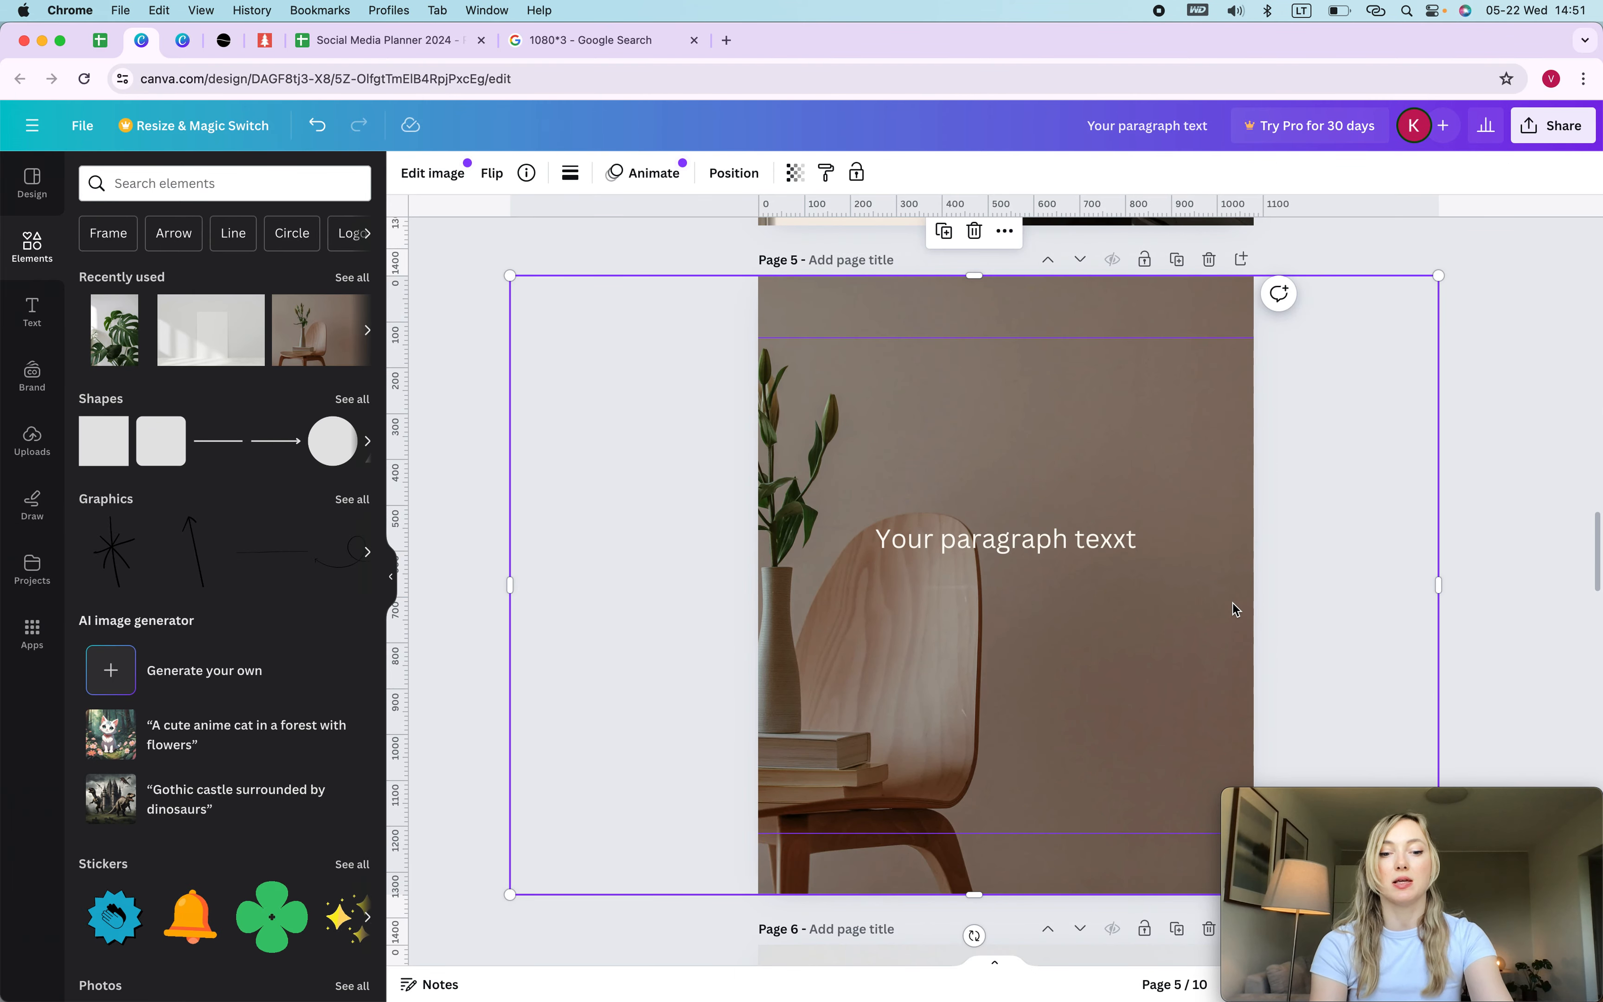
# Find every "texxt" in the design and replace all occurrences with "text", and check the corrected pages.
pyautogui.press('super+f')
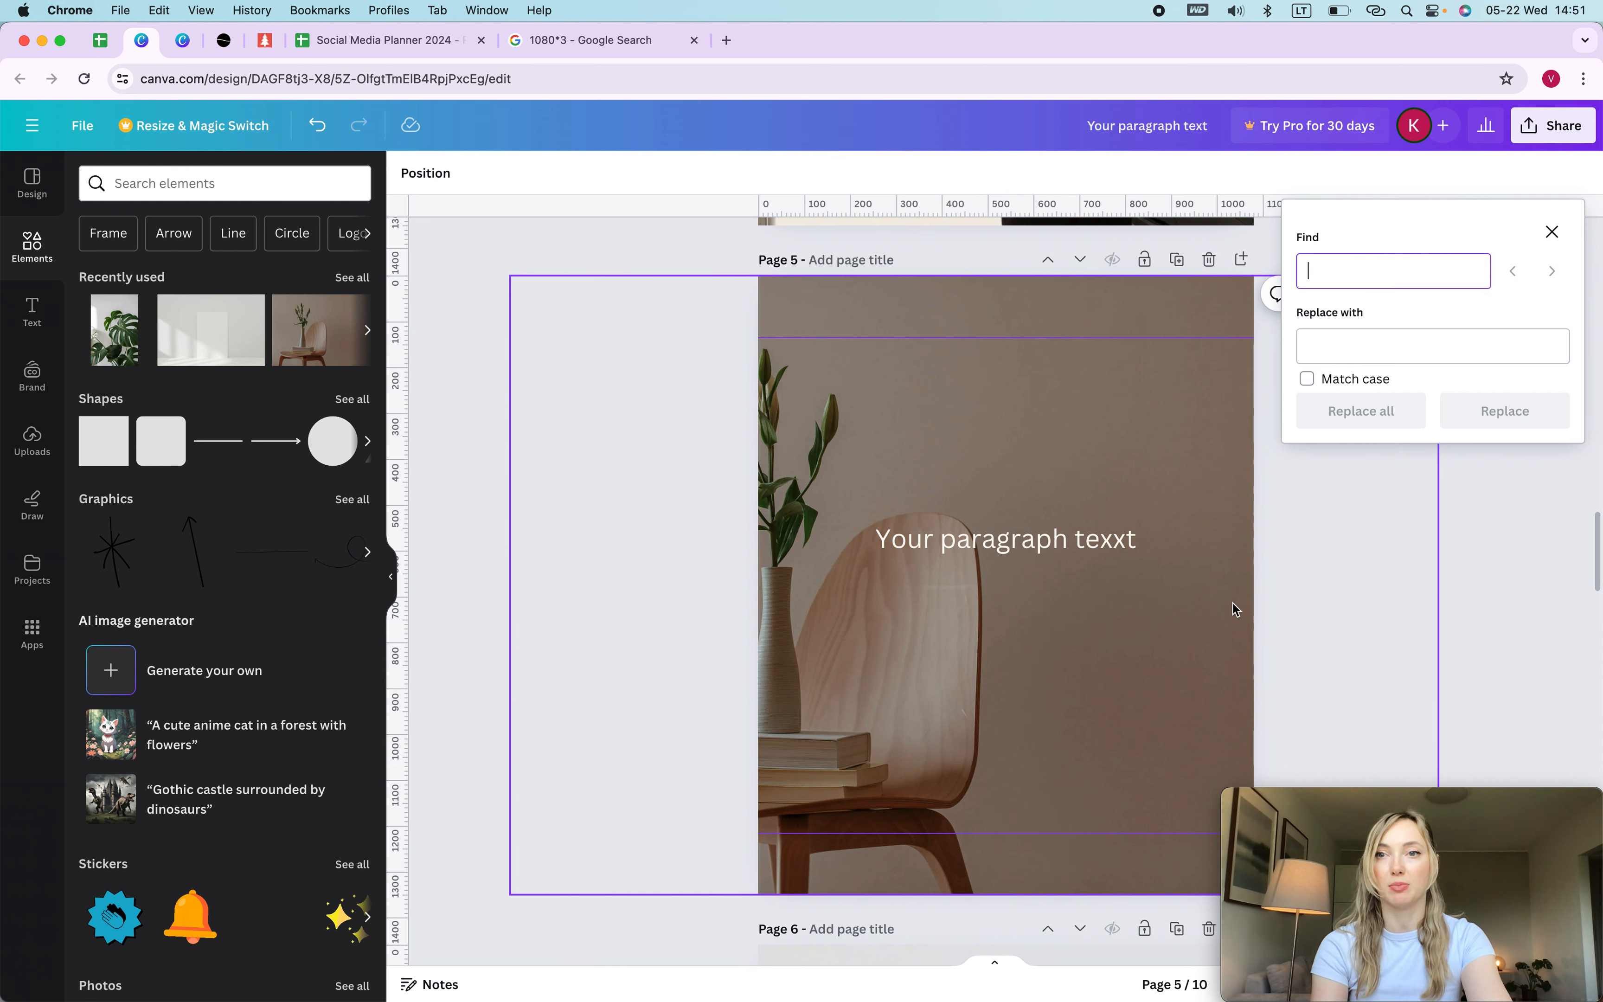
pyautogui.write('texxt')
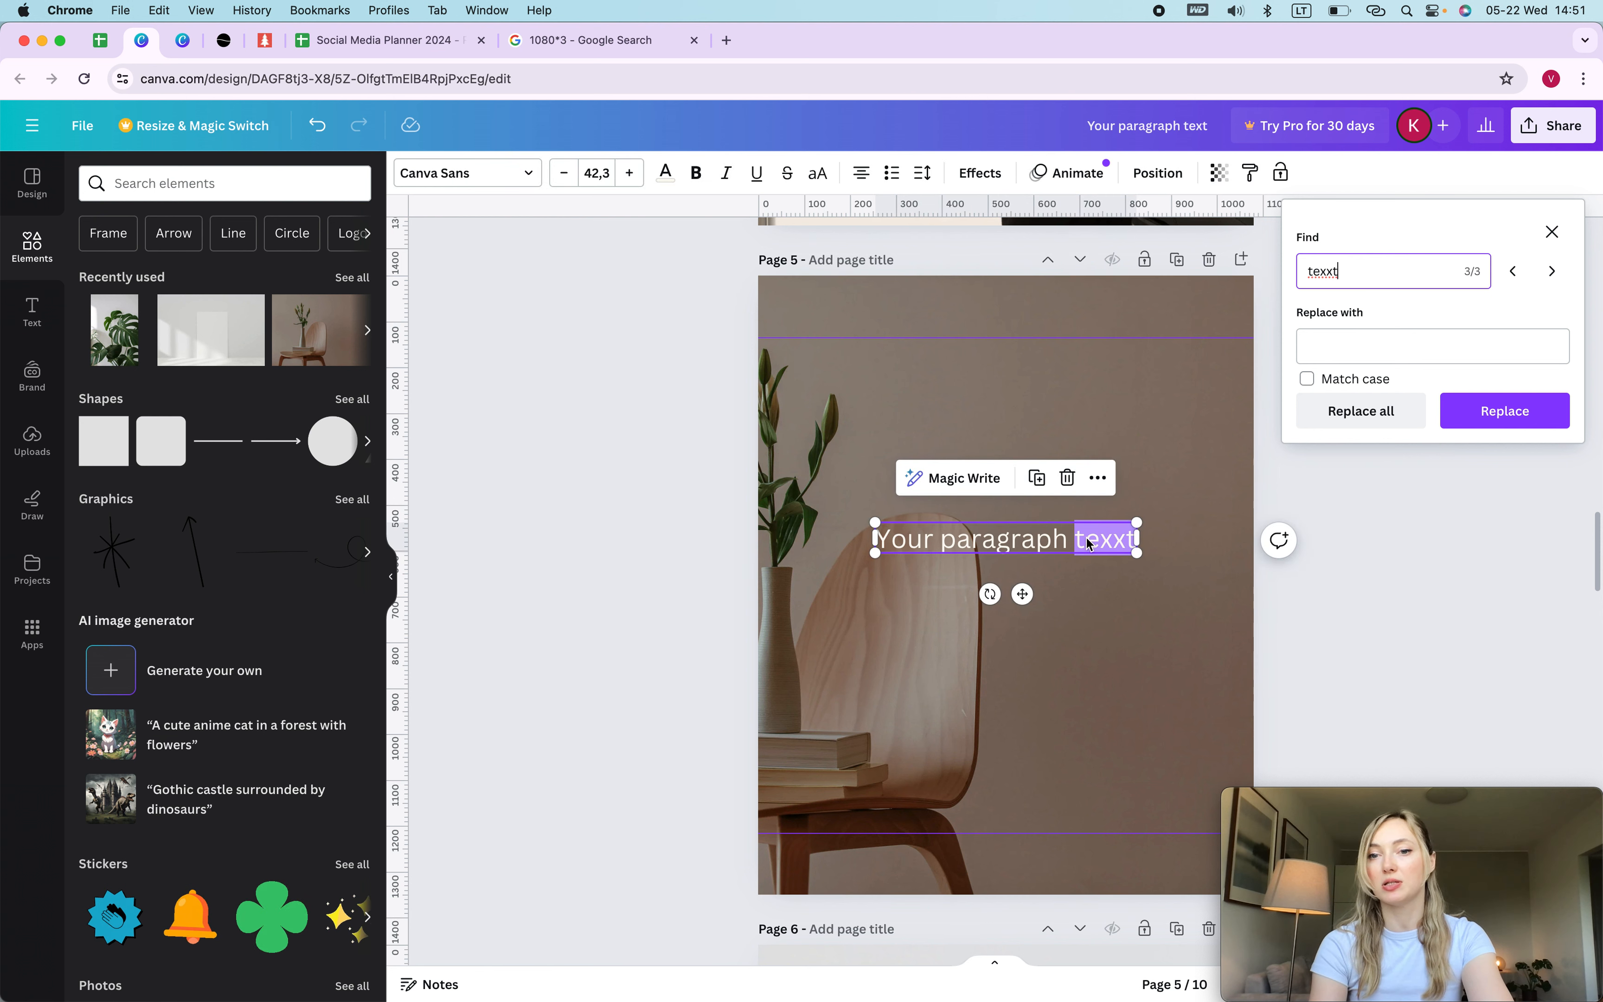
pyautogui.click(1349, 336)
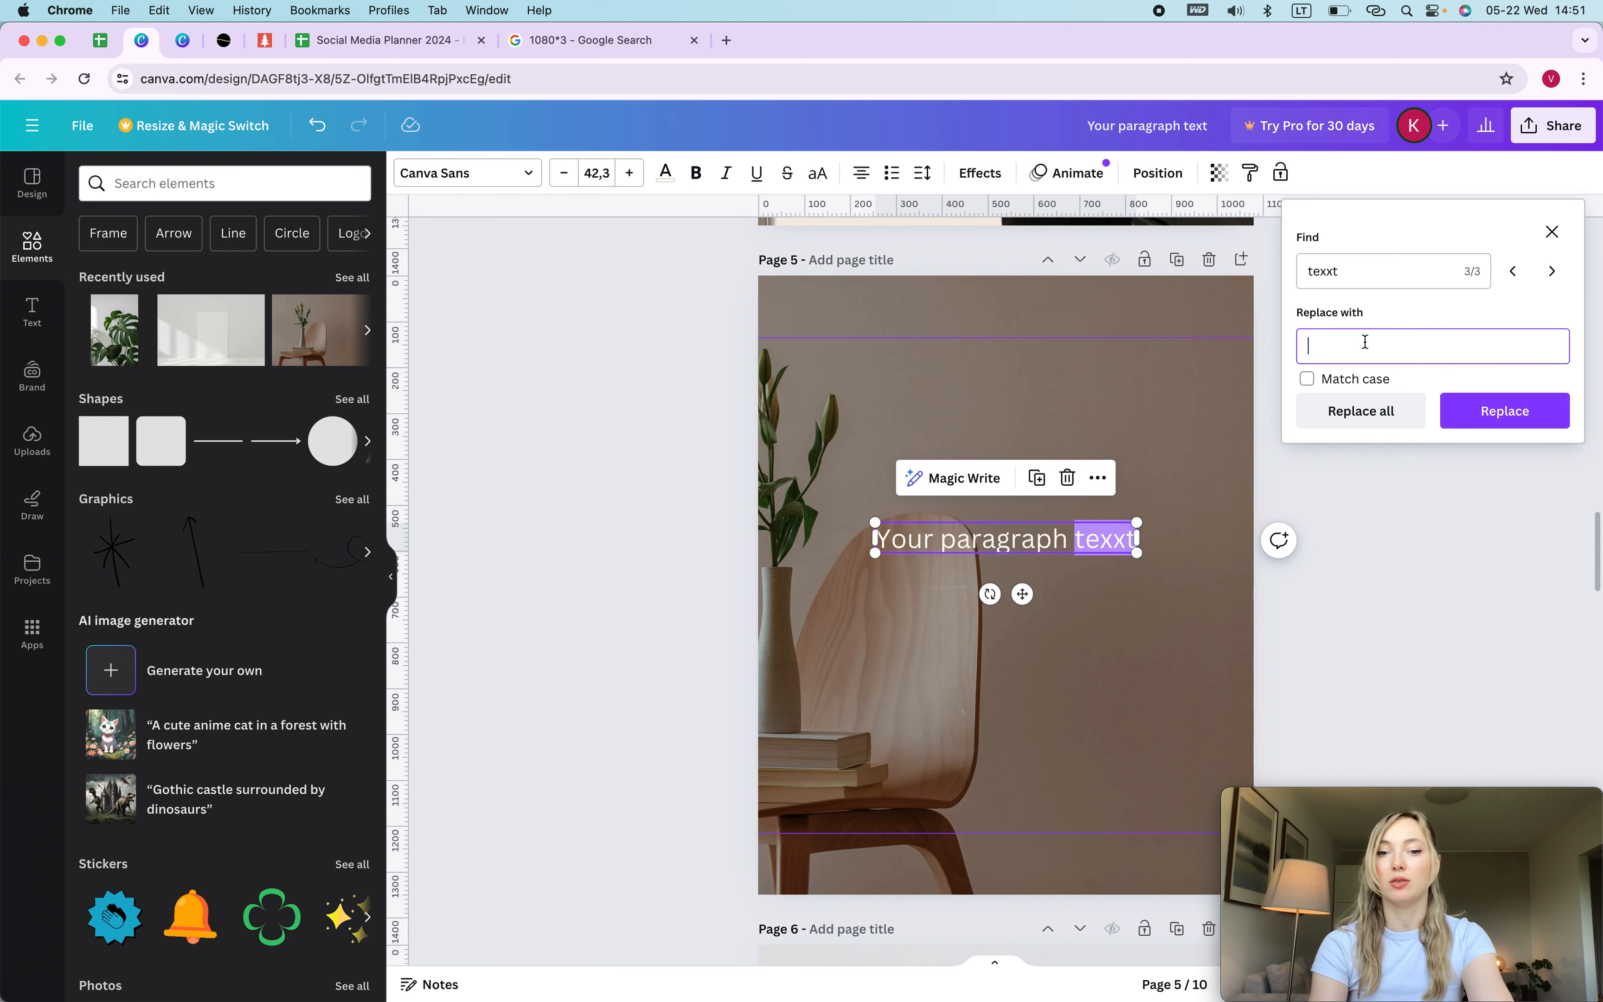
pyautogui.click(1359, 409)
pyautogui.scroll(3, 1124, 569)
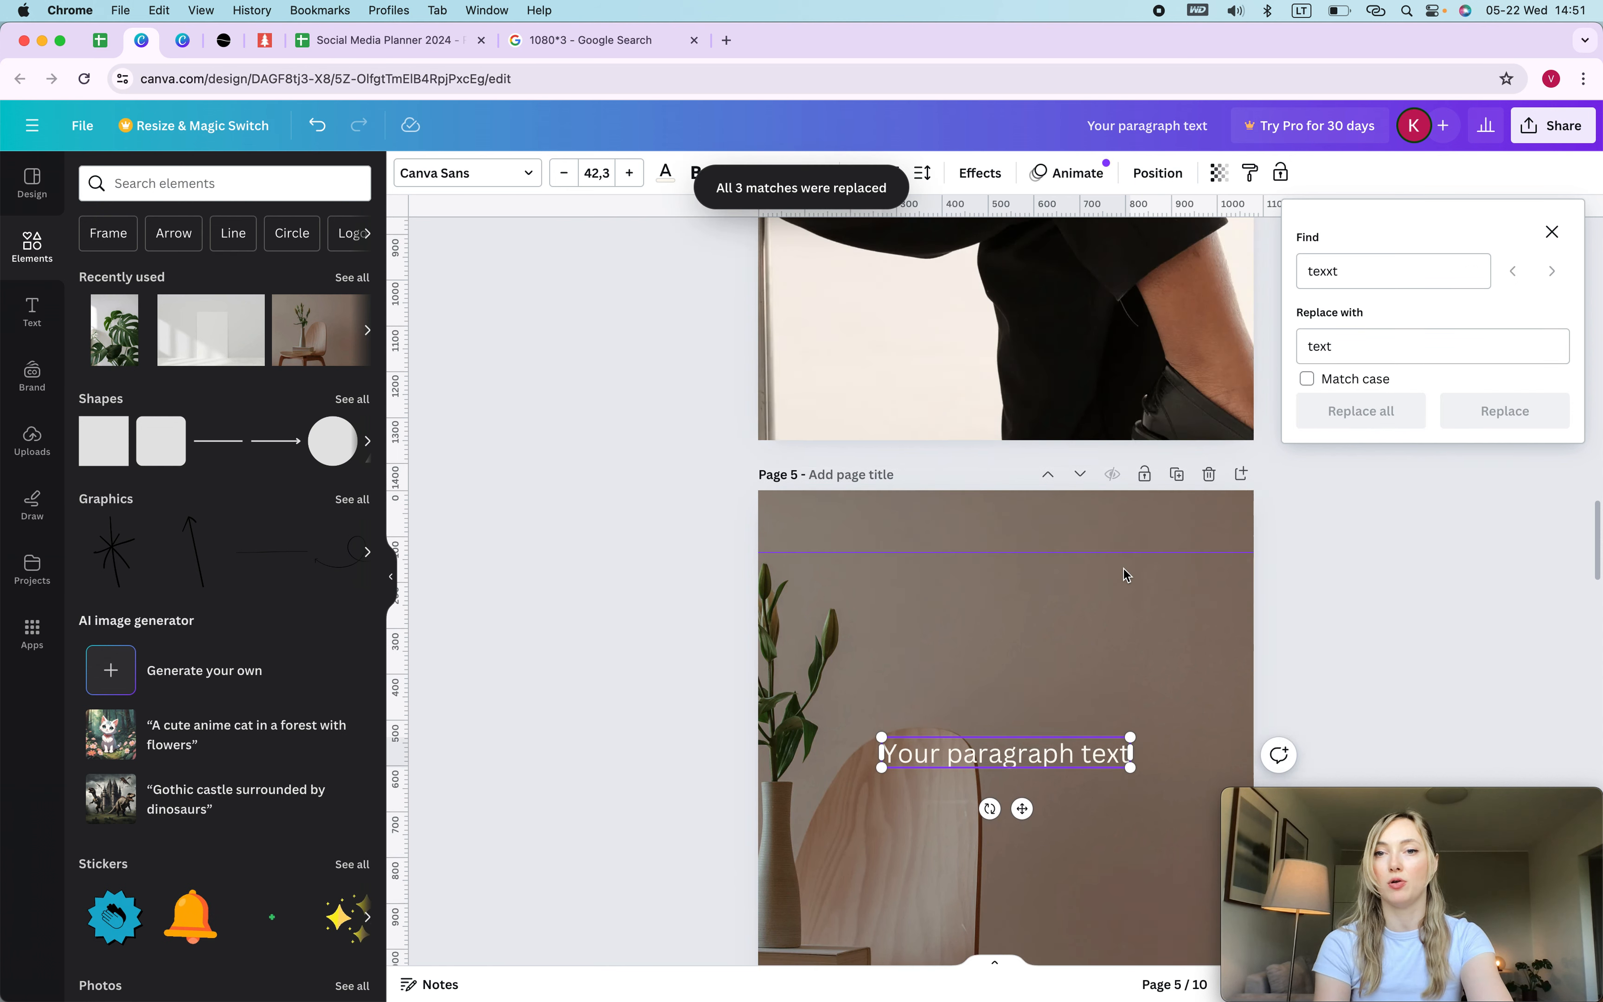
pyautogui.scroll(15, 1123, 569)
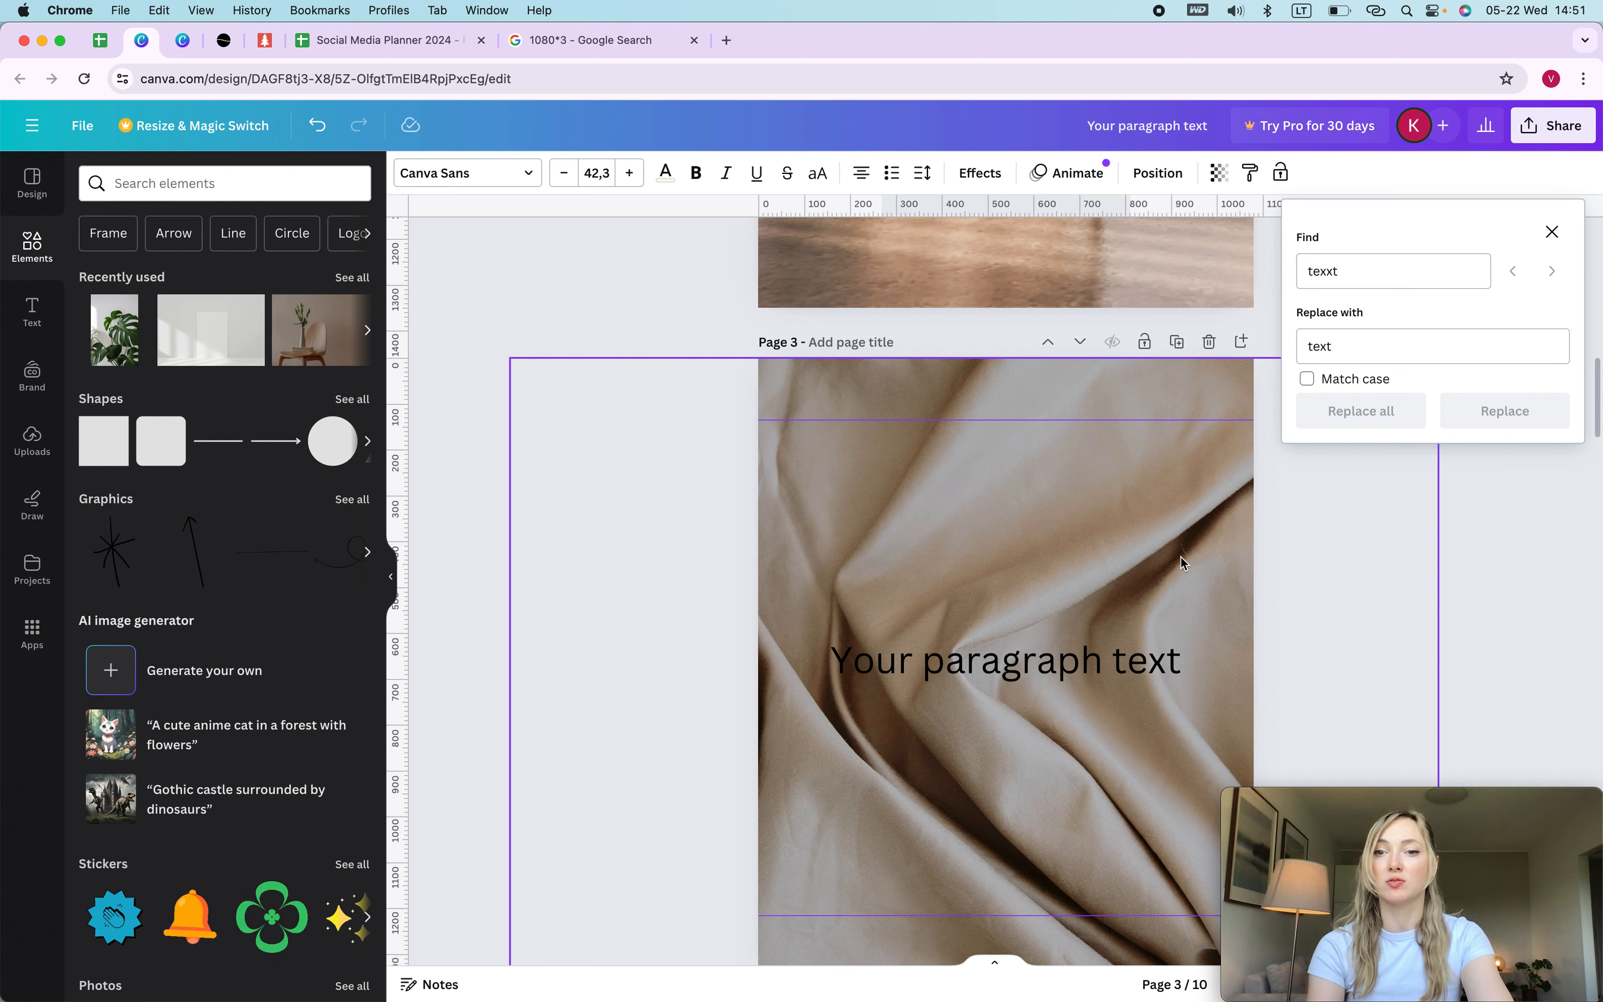
# Replace all occurrences of "text" in the design with "-30%", close find and replace, and check the pages.
pyautogui.click(1350, 280)
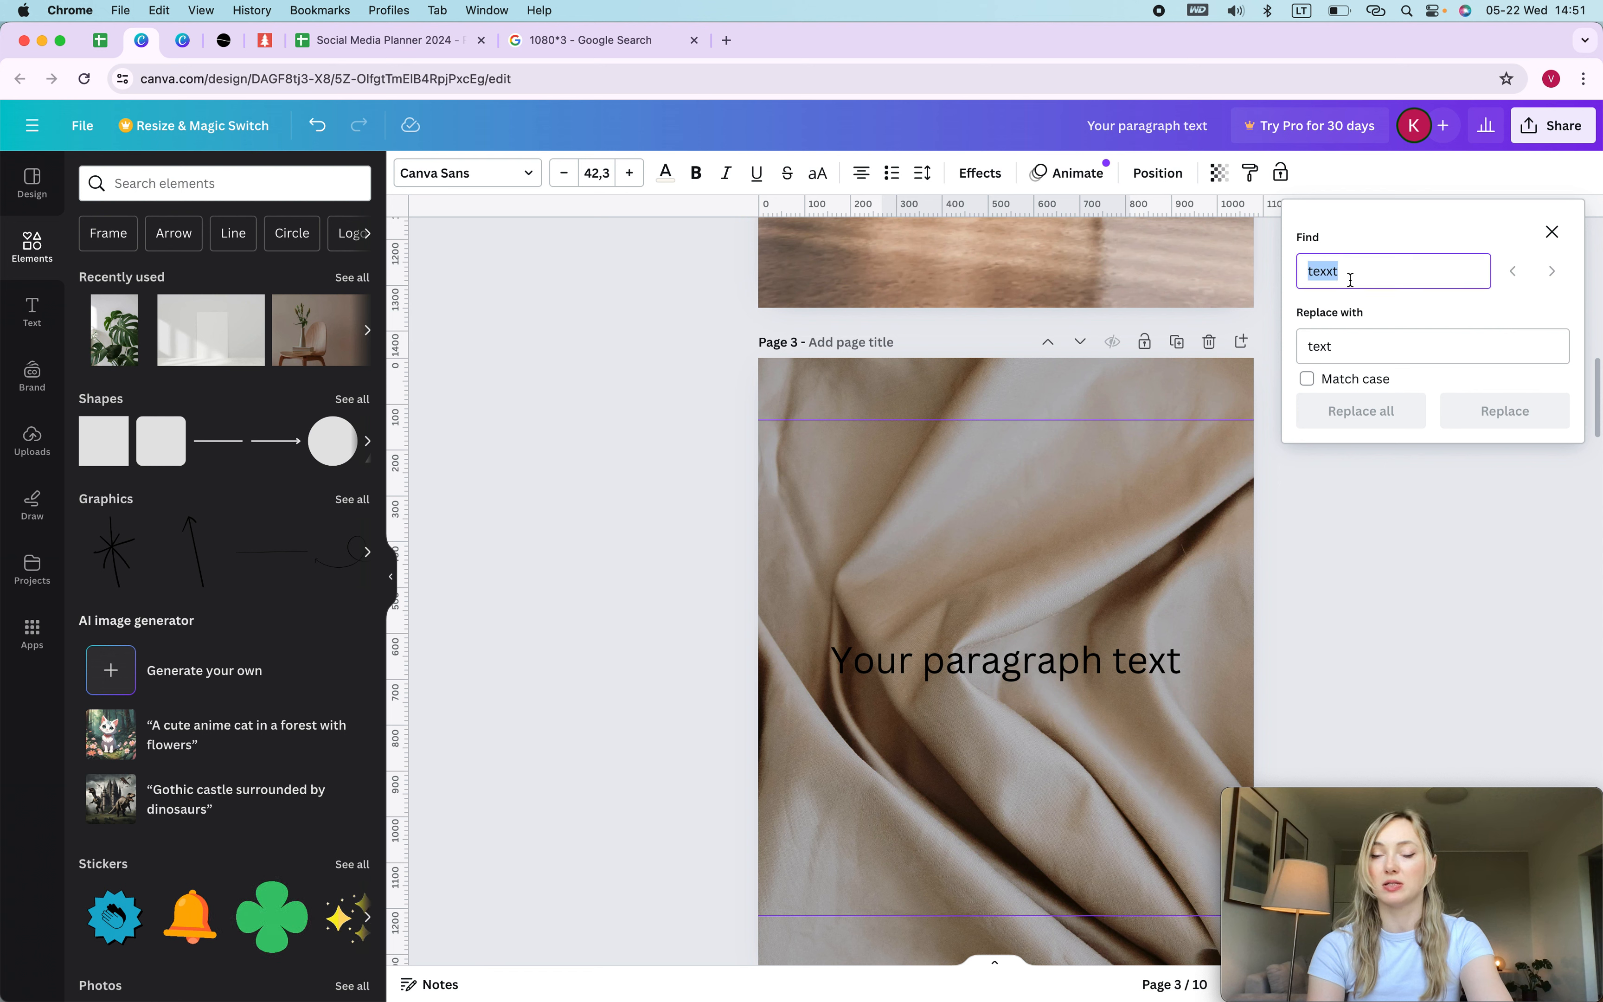
pyautogui.write('text')
pyautogui.doubleClick(1357, 353)
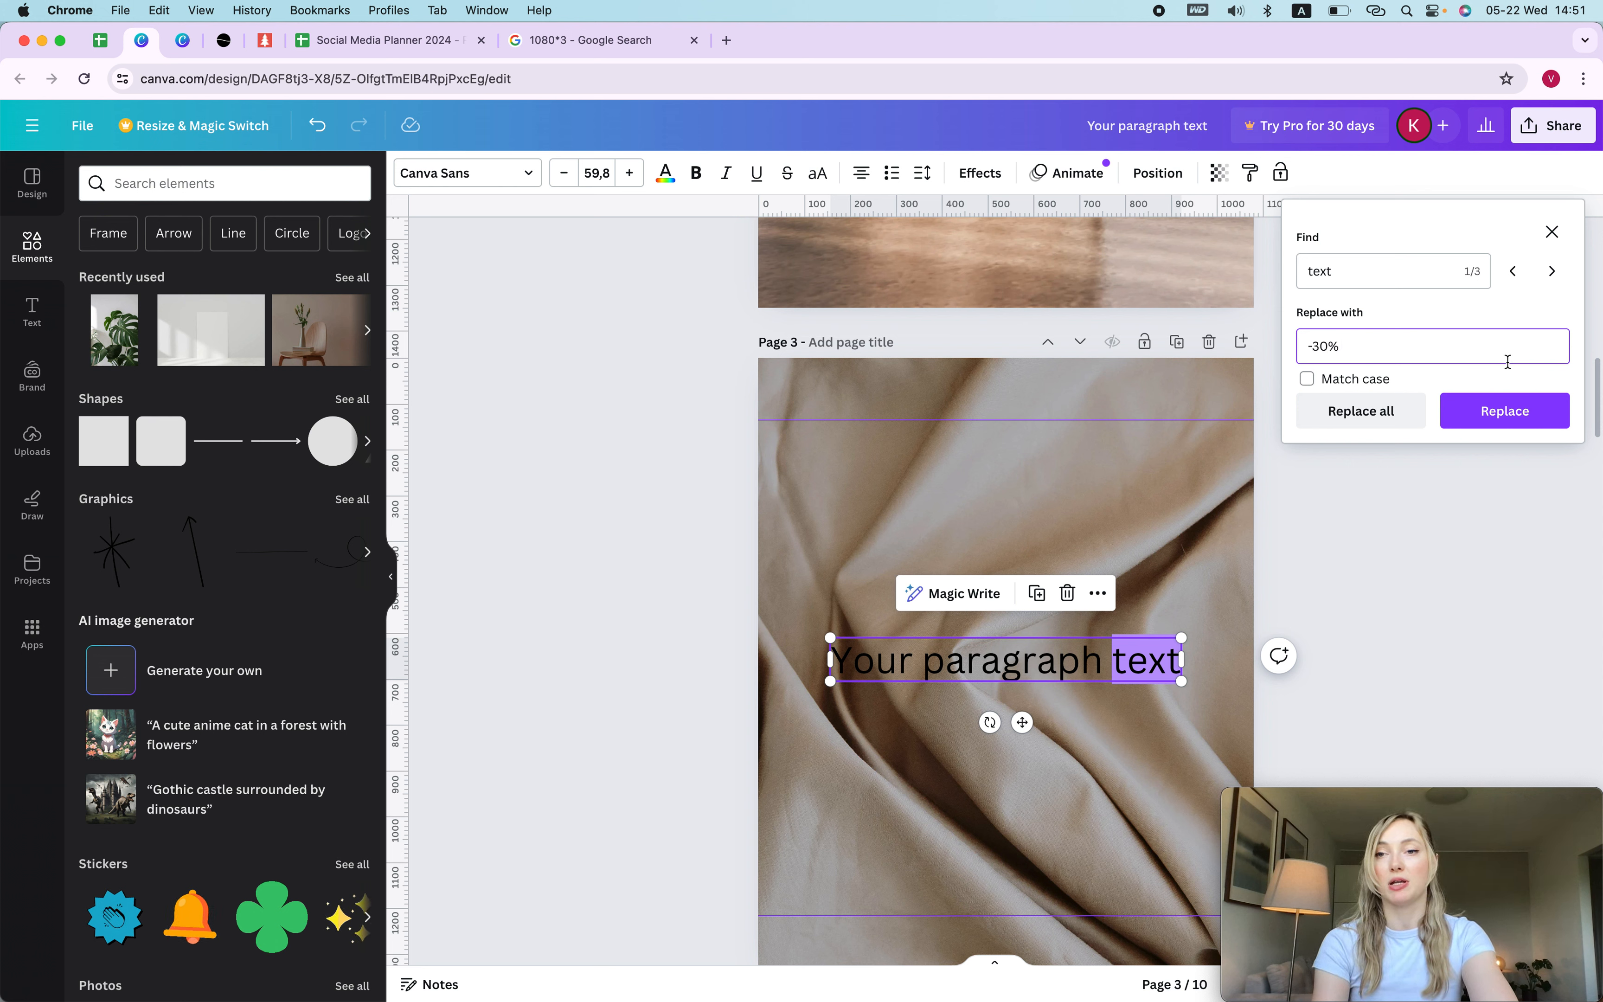
pyautogui.click(1370, 410)
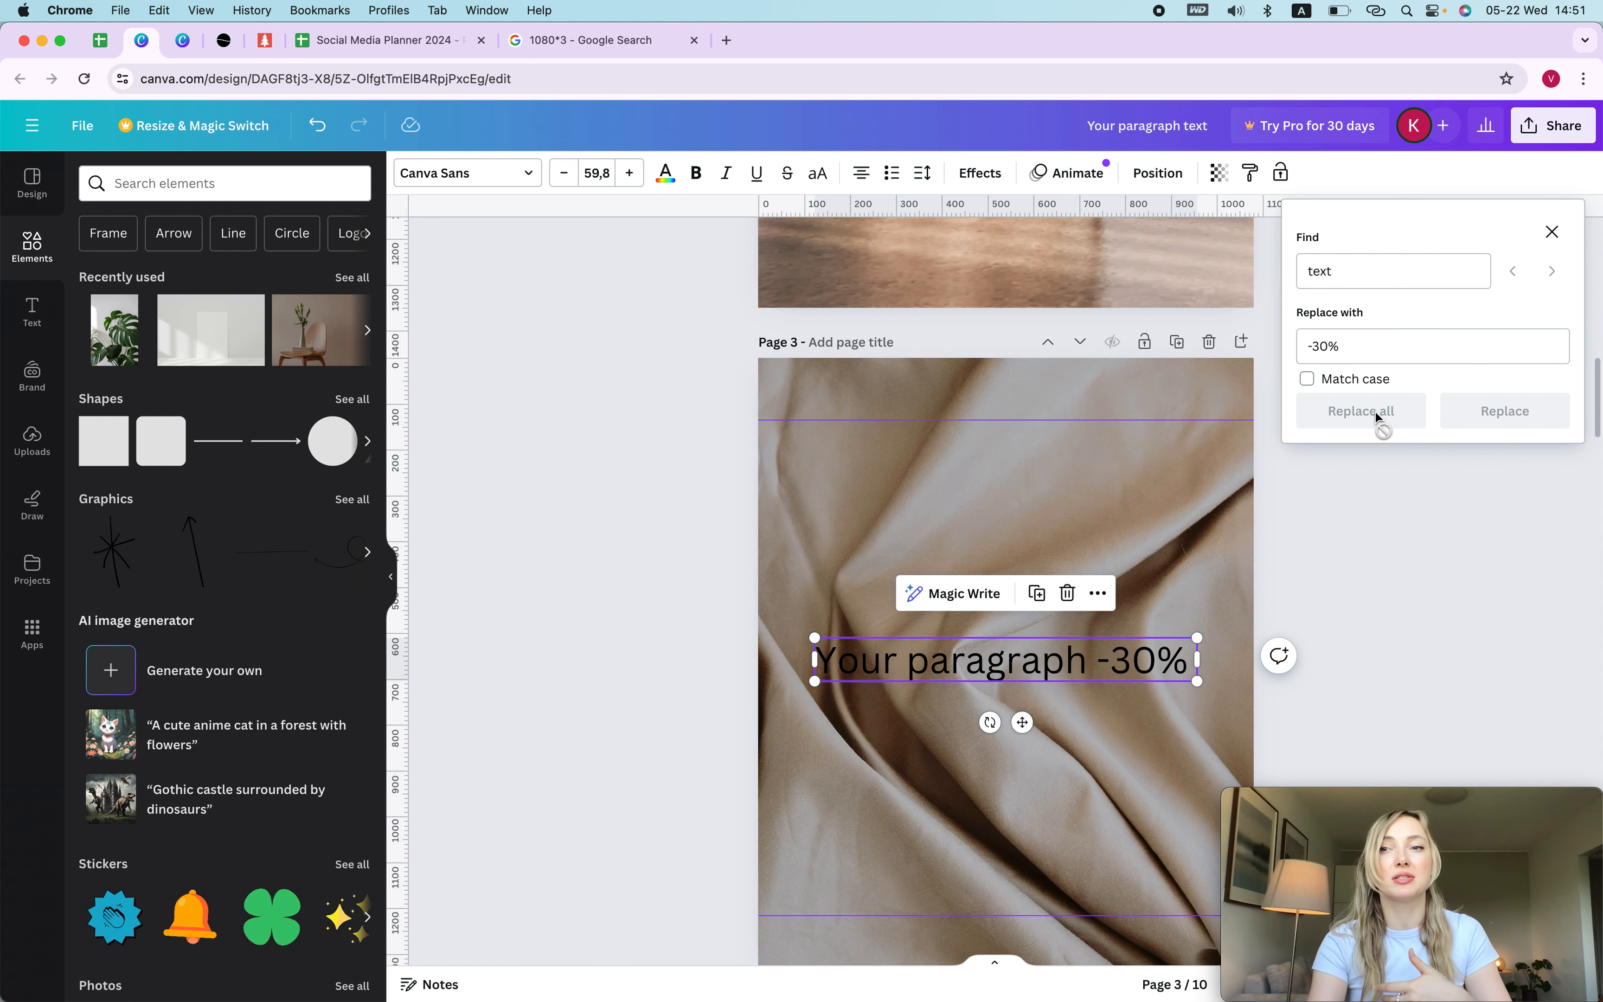
pyautogui.click(1553, 230)
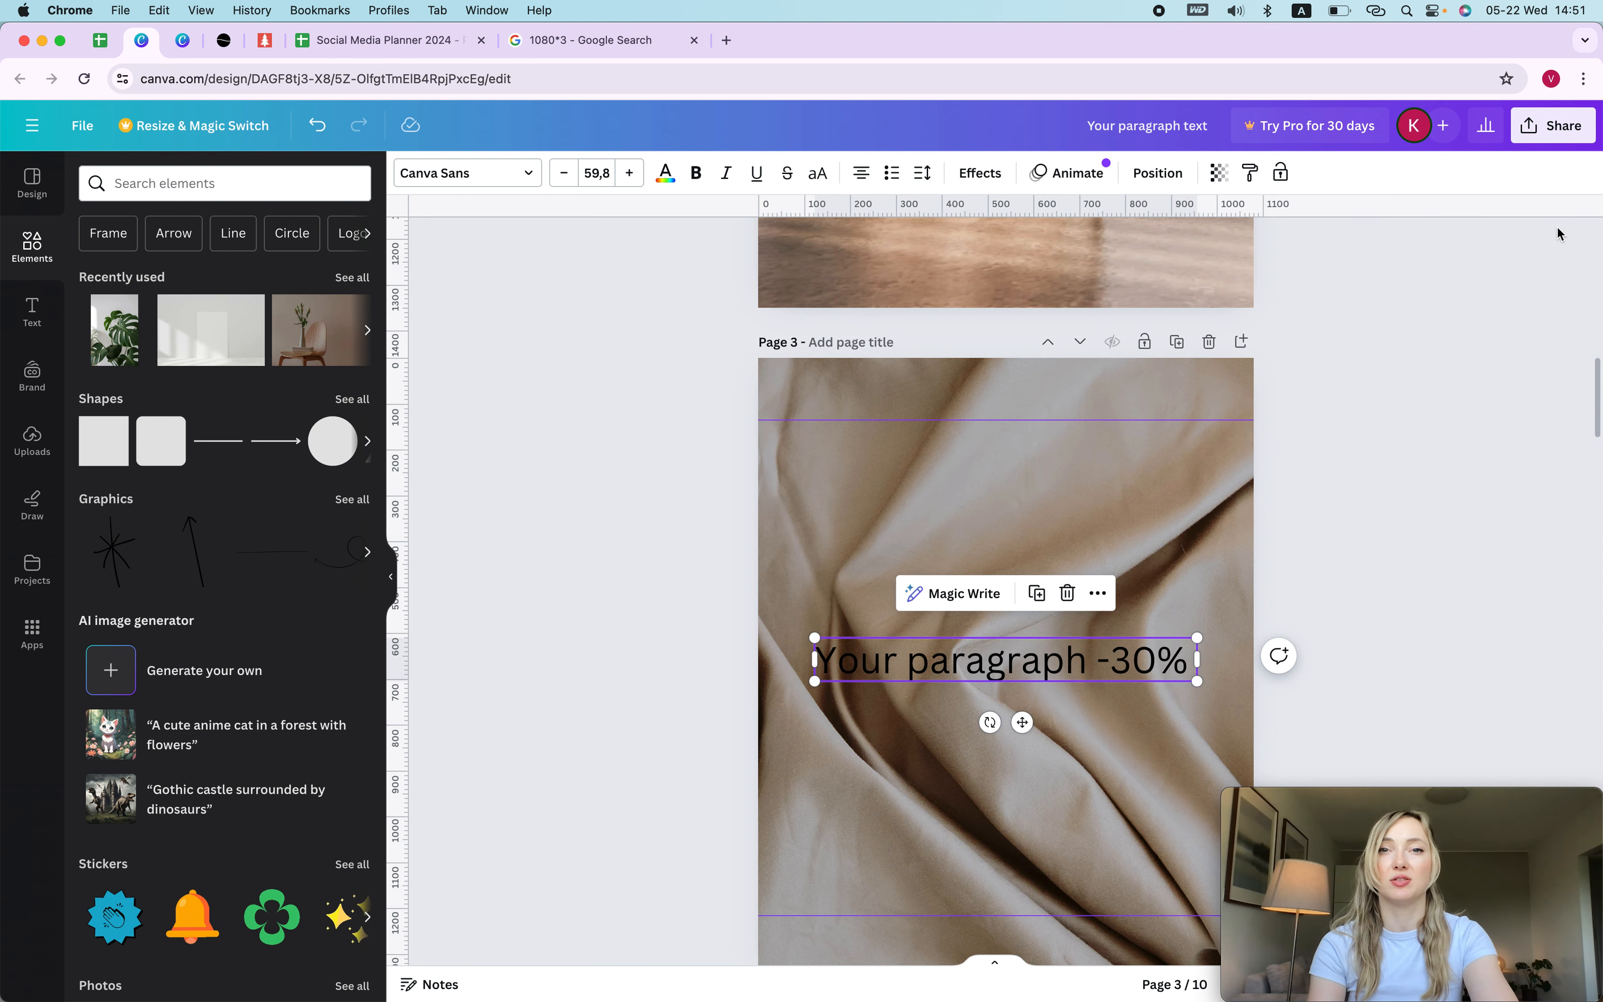
pyautogui.click(1516, 304)
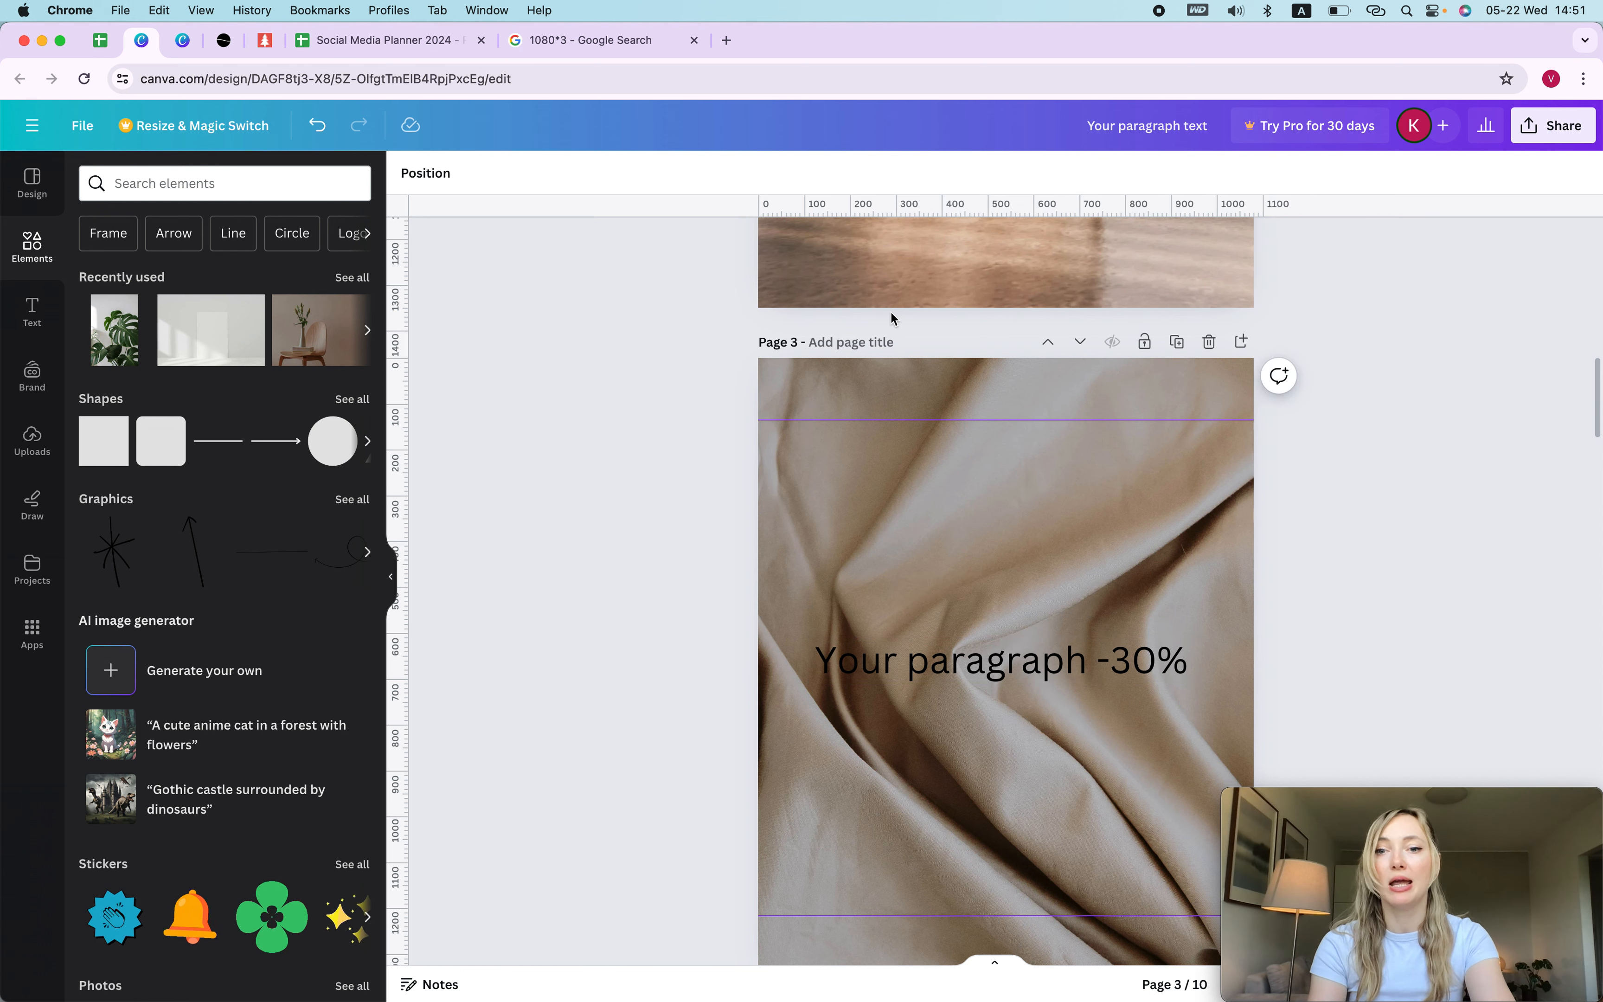
pyautogui.scroll(-20, 891, 313)
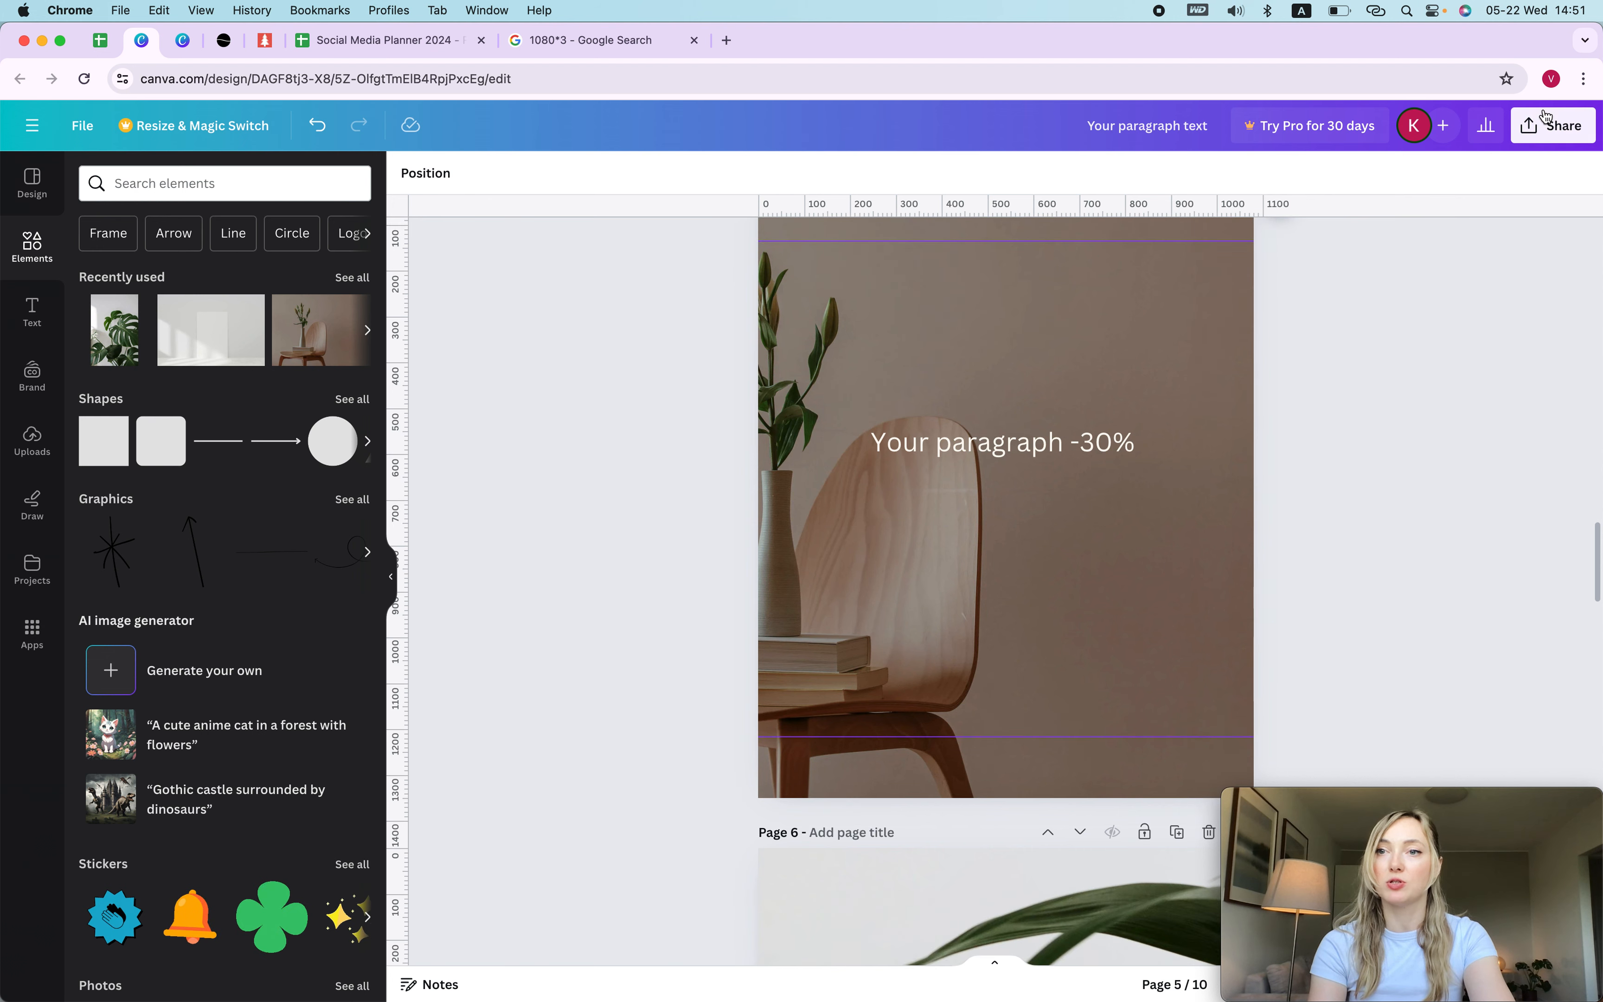
# Download all 10 pages of the design as PNG images at size 1.
pyautogui.click(1545, 119)
pyautogui.click(1278, 583)
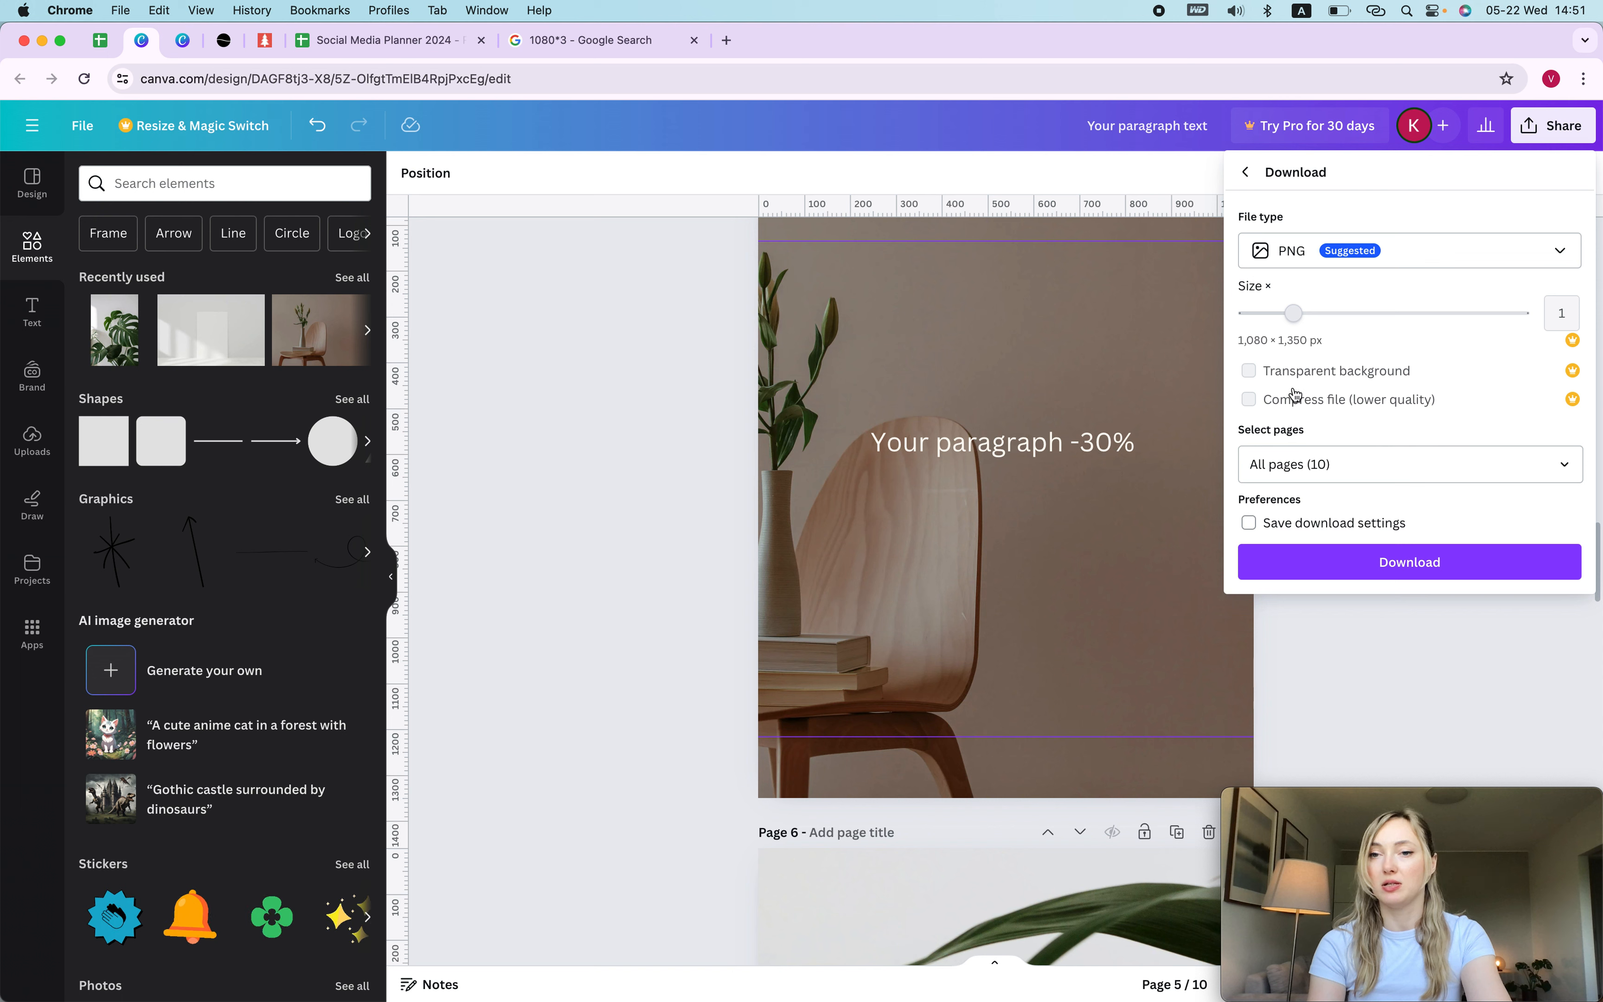
pyautogui.click(1404, 571)
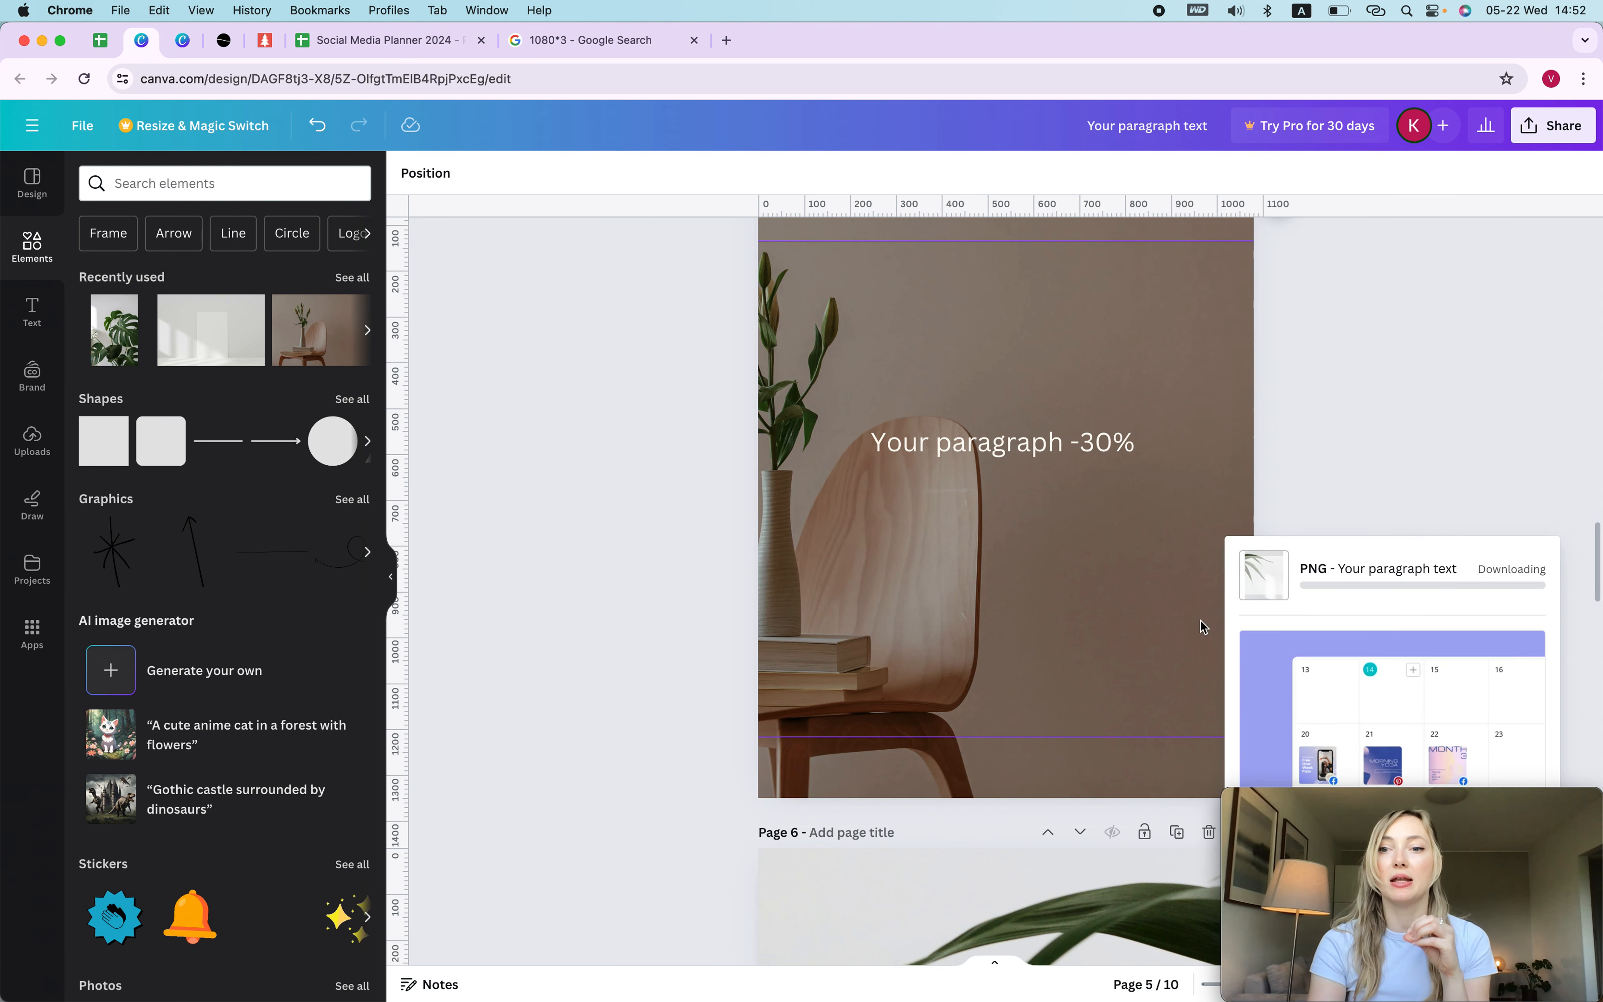
# Switch to the feed grid design and capture a screenshot of the nine-photo grid on its page 1.
pyautogui.click(183, 42)
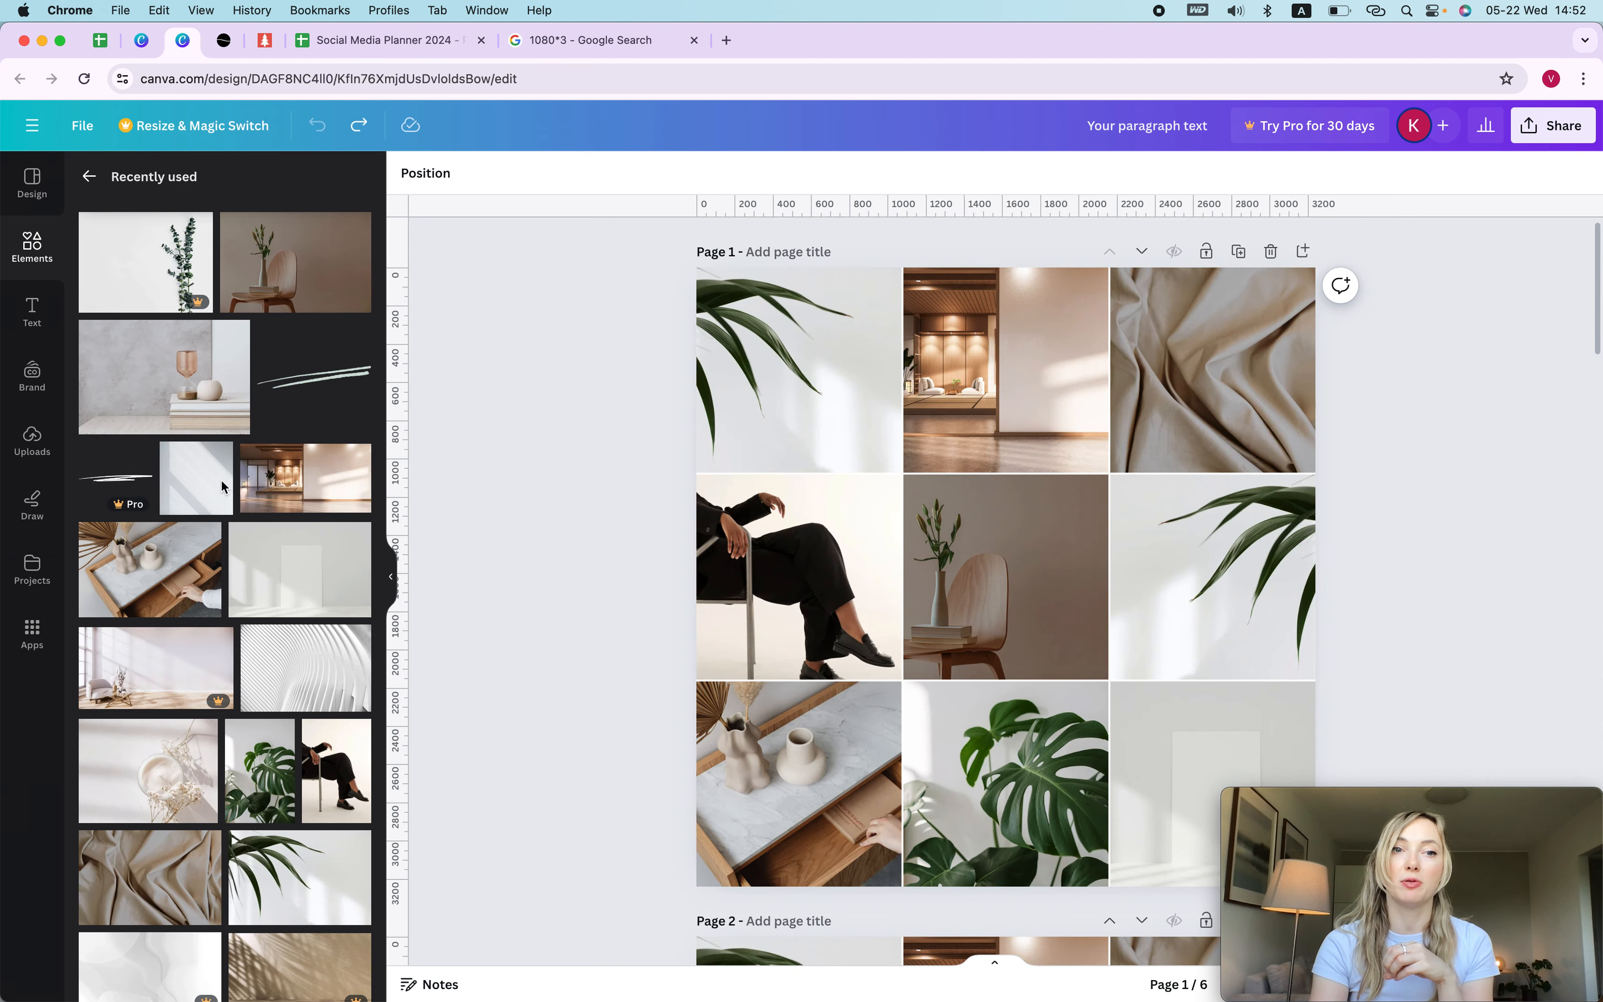
pyautogui.click(144, 41)
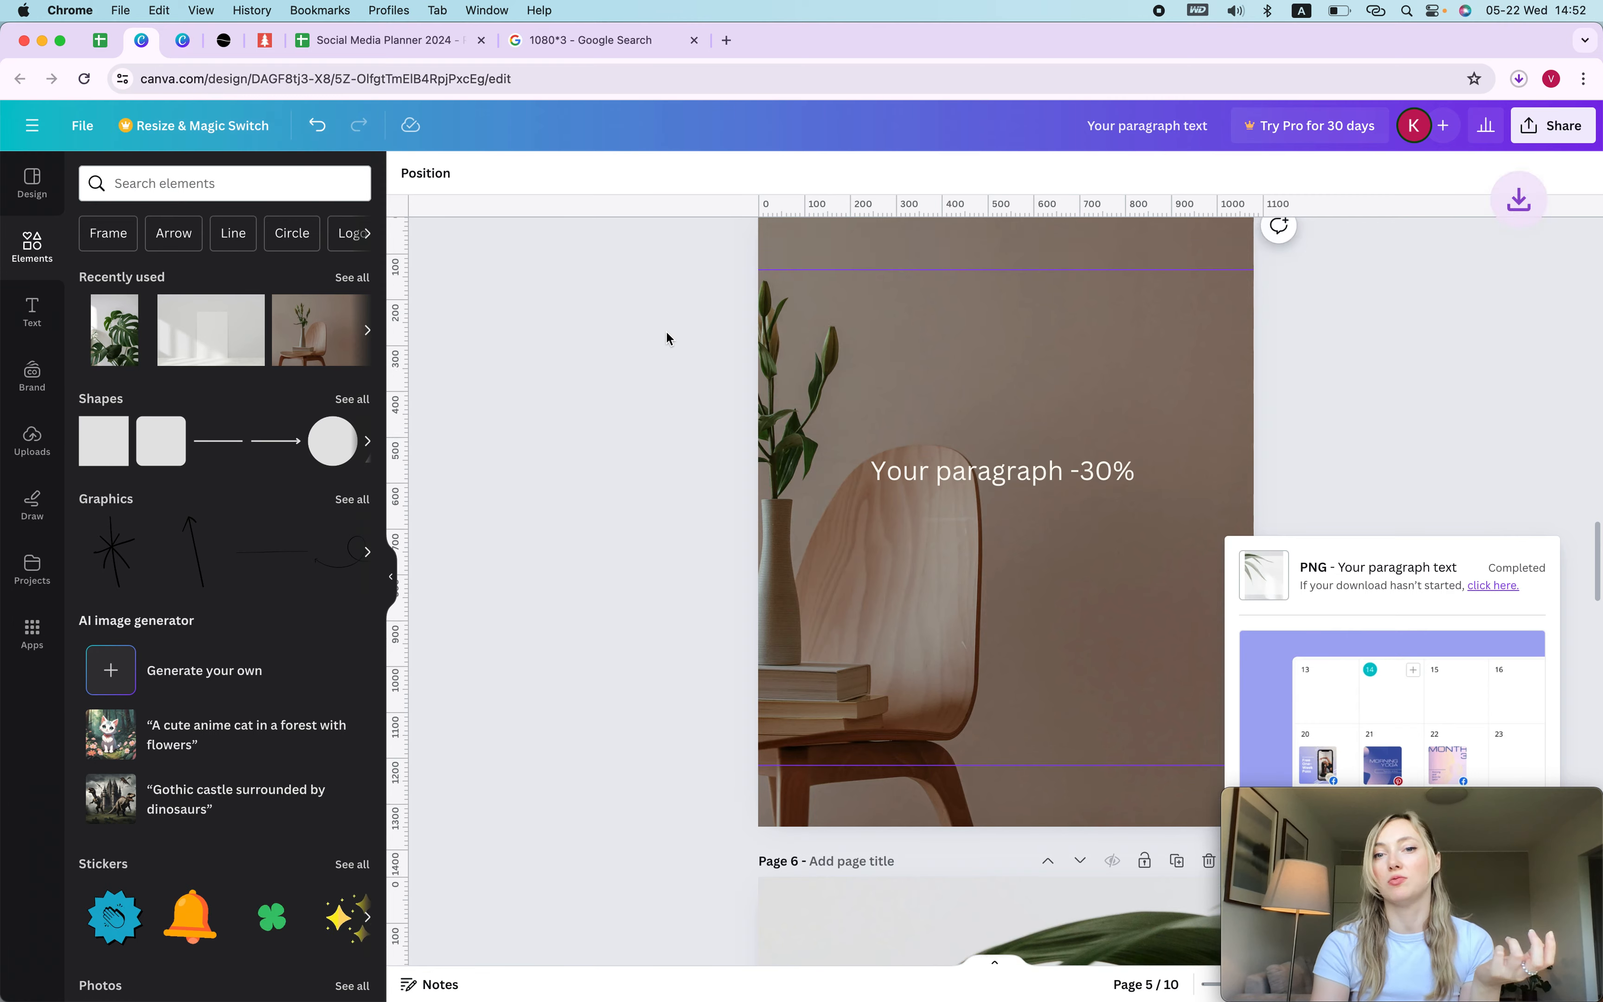
pyautogui.scroll(20, 666, 334)
pyautogui.scroll(-20, 1117, 353)
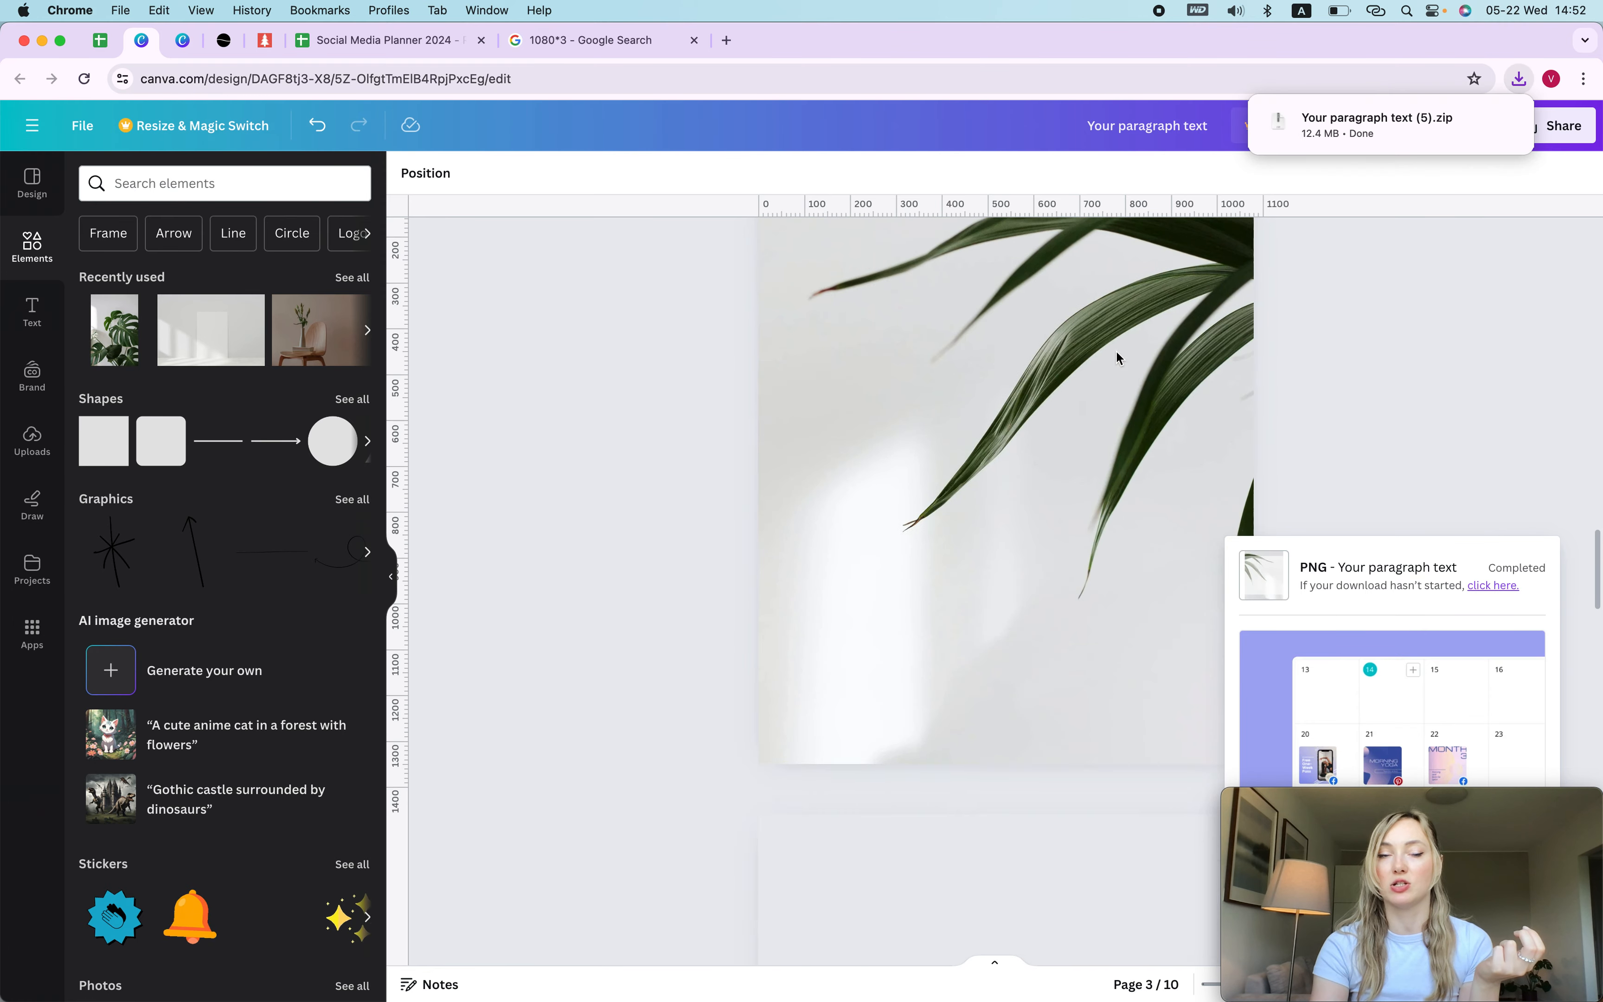
pyautogui.click(183, 40)
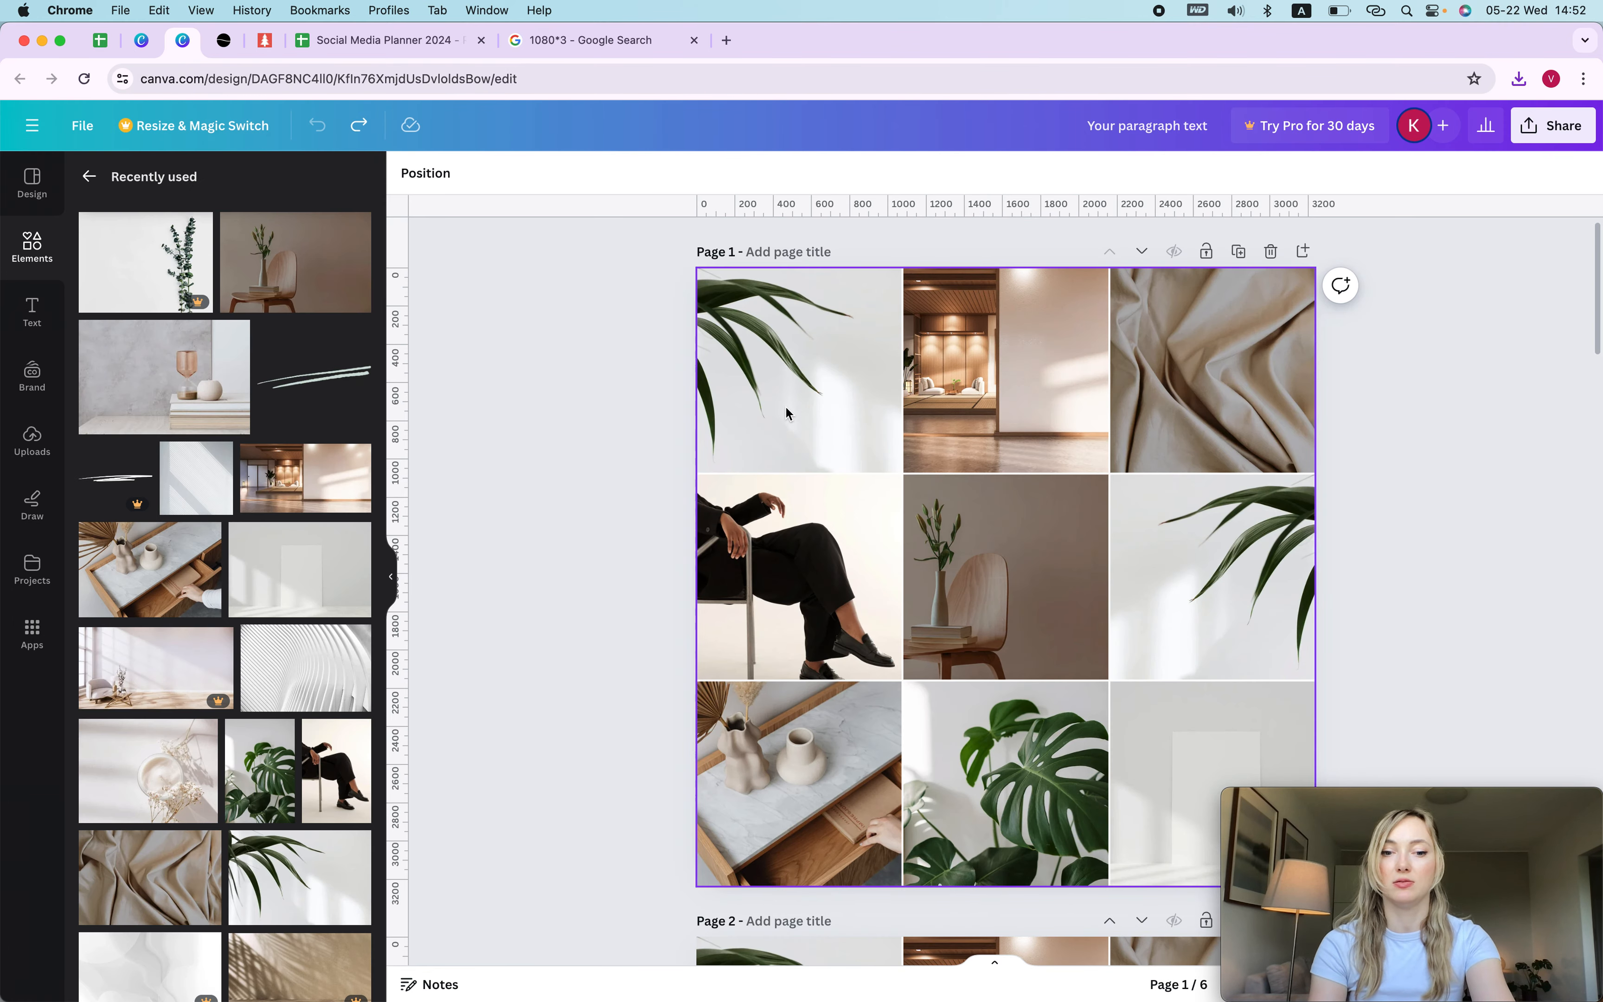
pyautogui.press('super+shift+4')
pyautogui.moveTo(680, 283); pyautogui.dragTo(1300, 786)
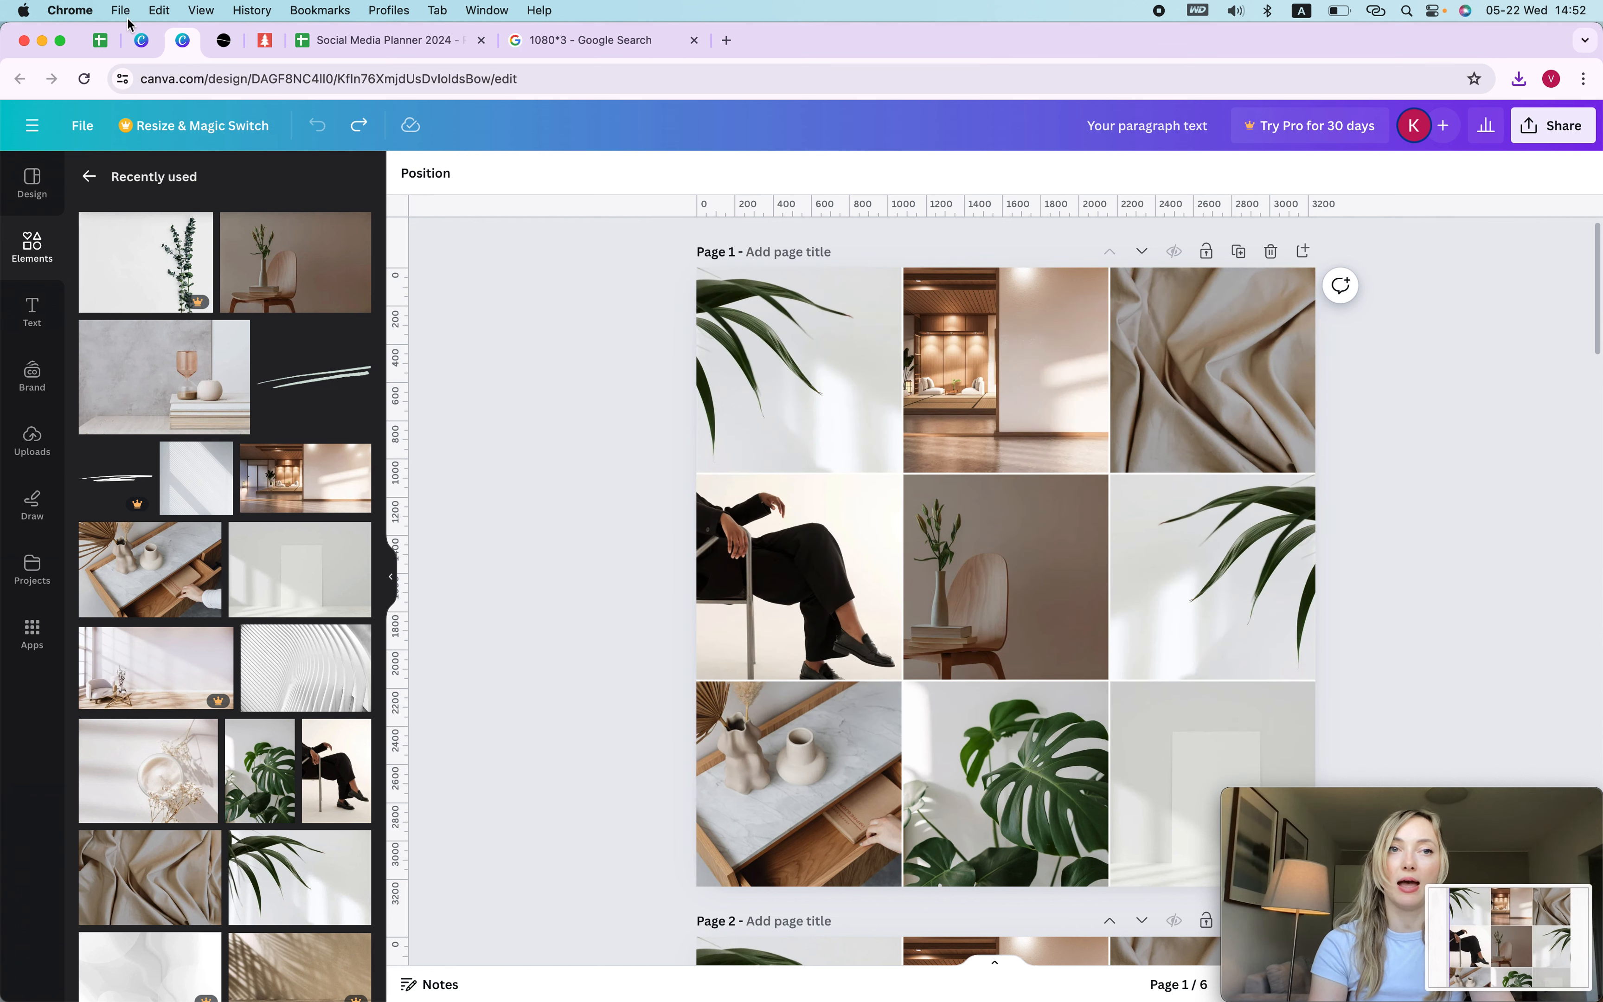
# Return to the posts design, show all its pages in grid view and select page 4.
pyautogui.click(141, 40)
pyautogui.scroll(-10, 1053, 567)
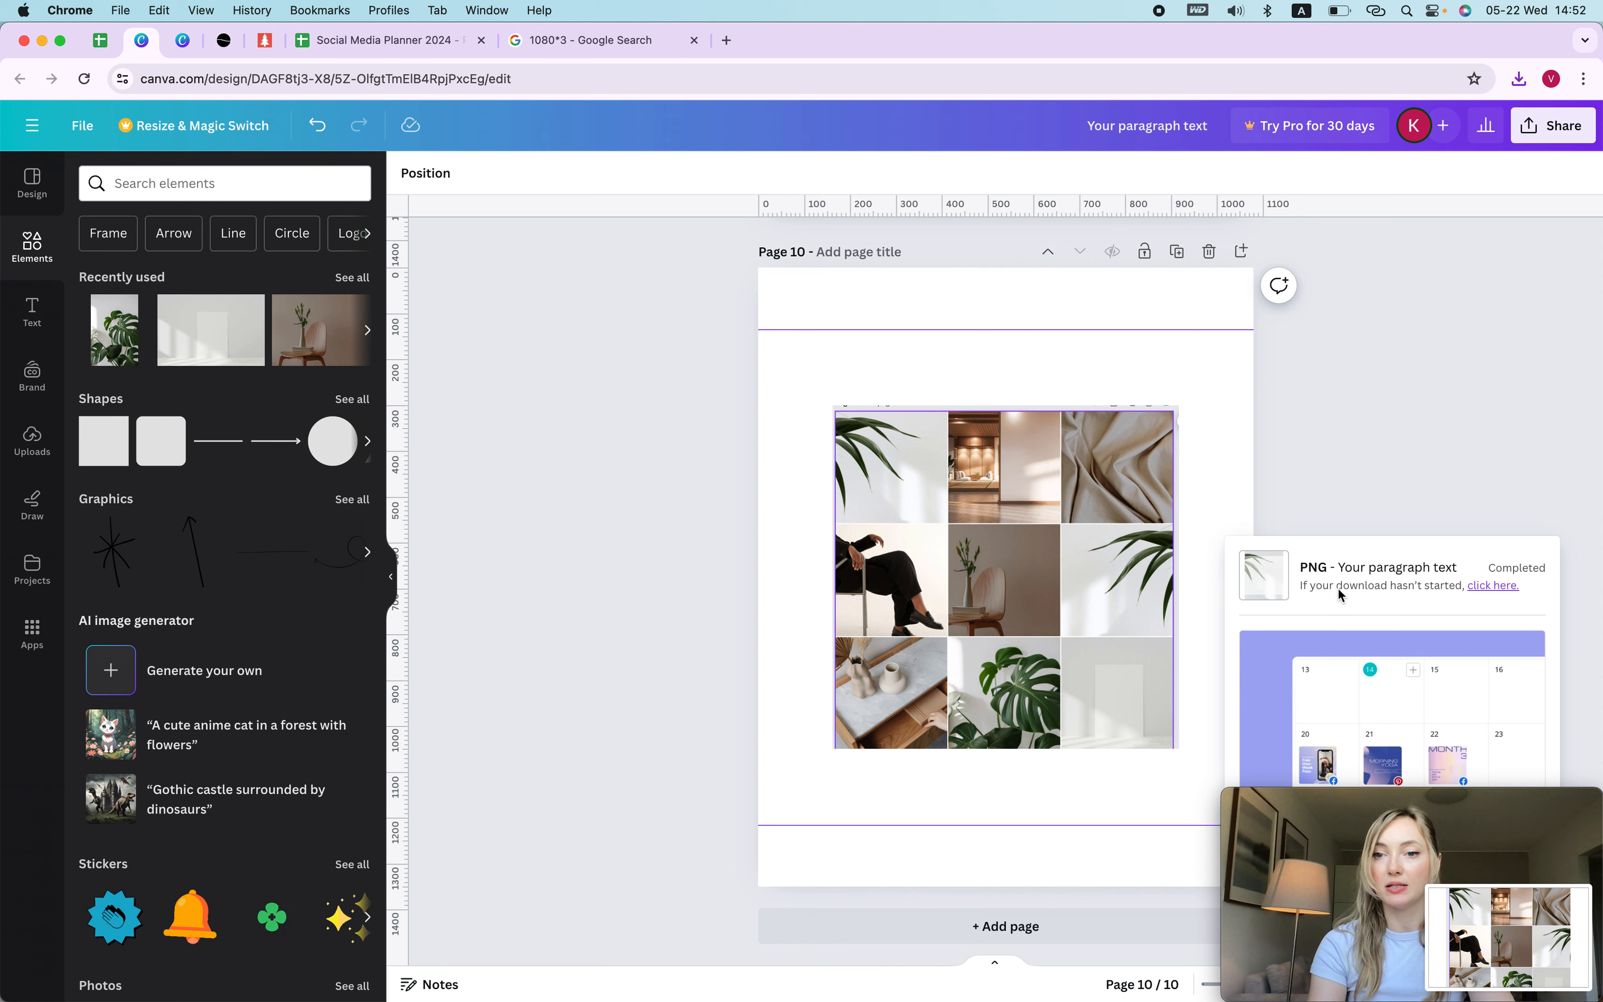
pyautogui.click(1436, 810)
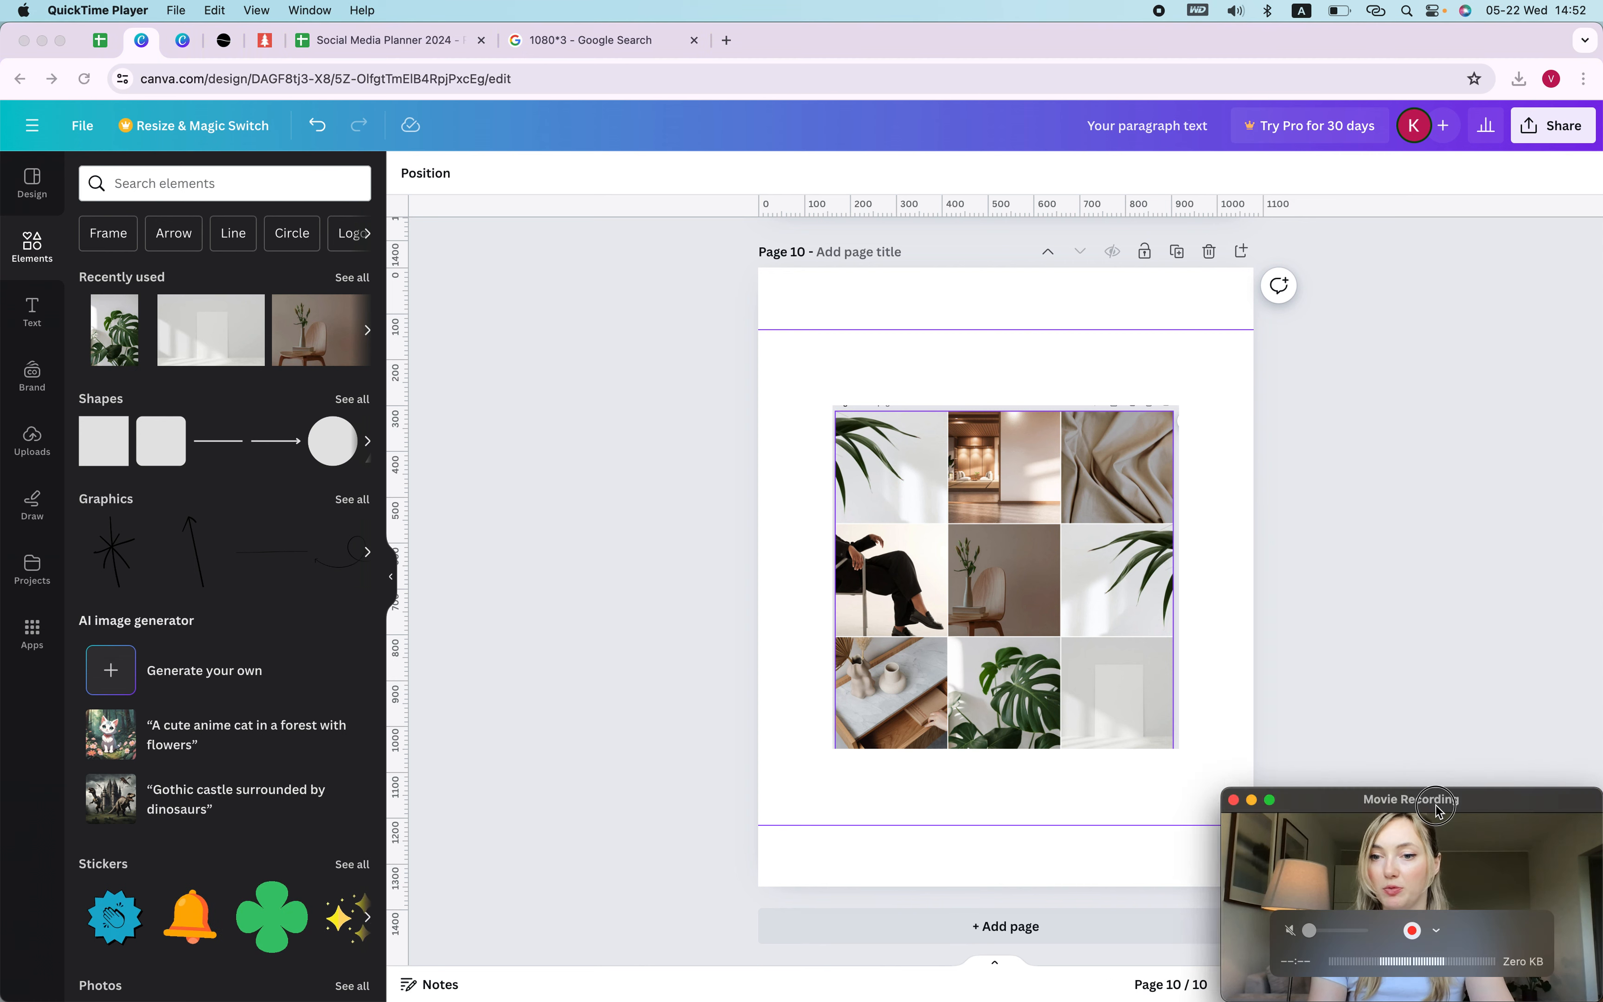
pyautogui.moveTo(1436, 810); pyautogui.dragTo(461, 721)
pyautogui.click(1502, 986)
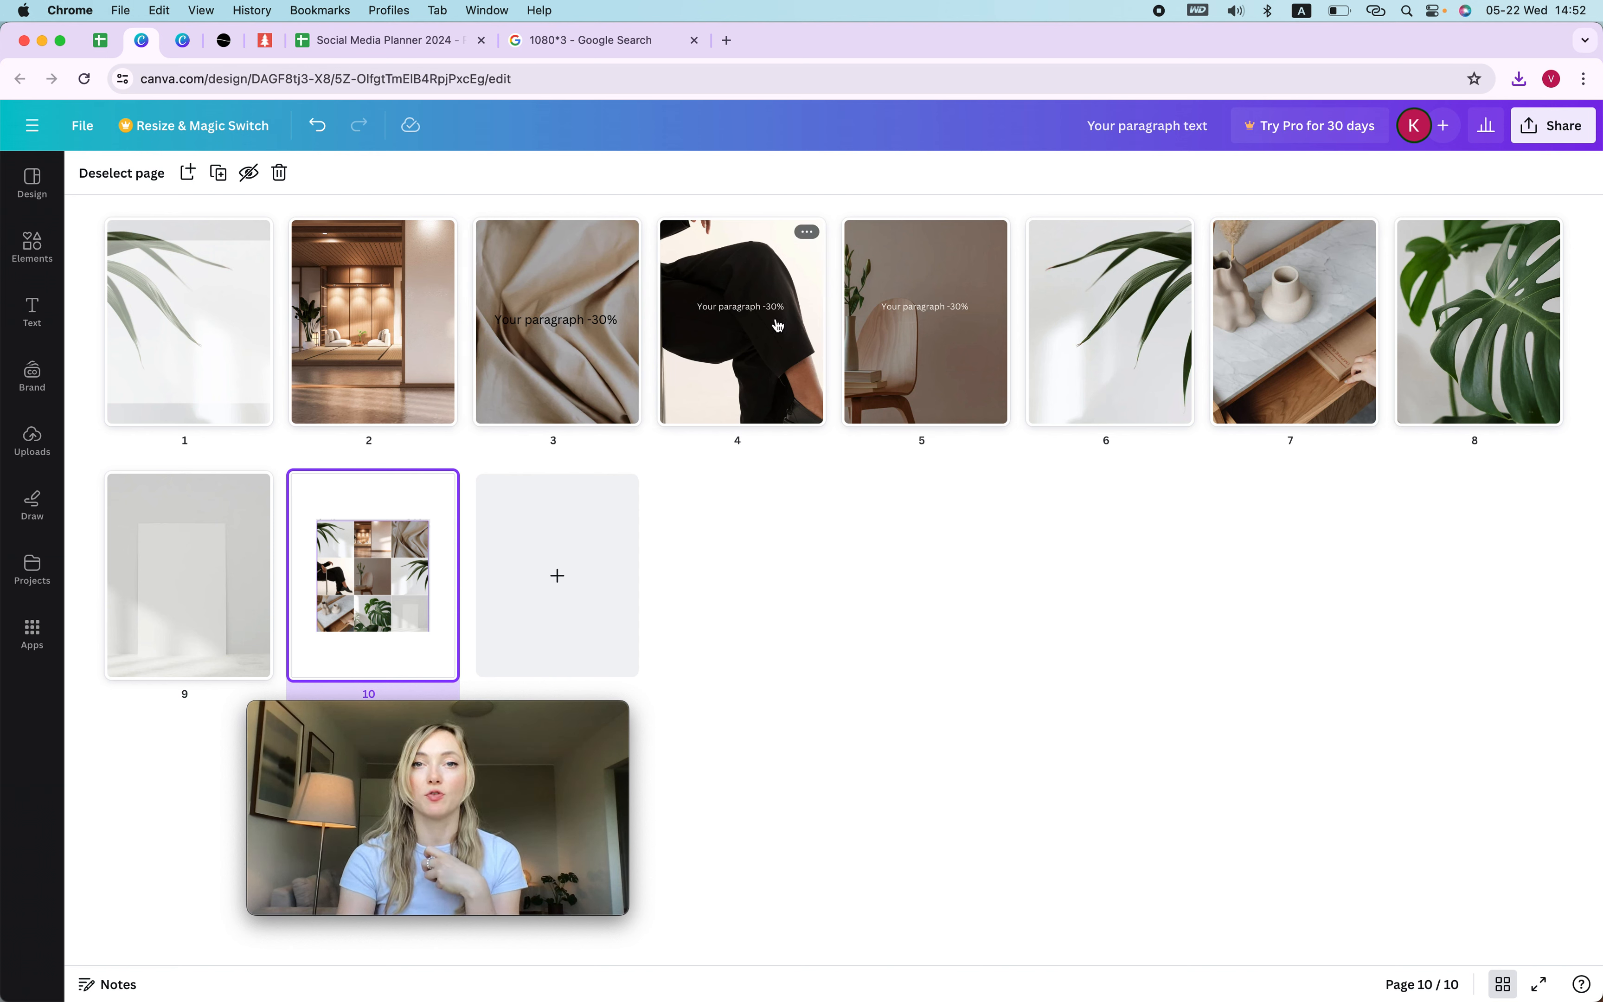
pyautogui.click(808, 274)
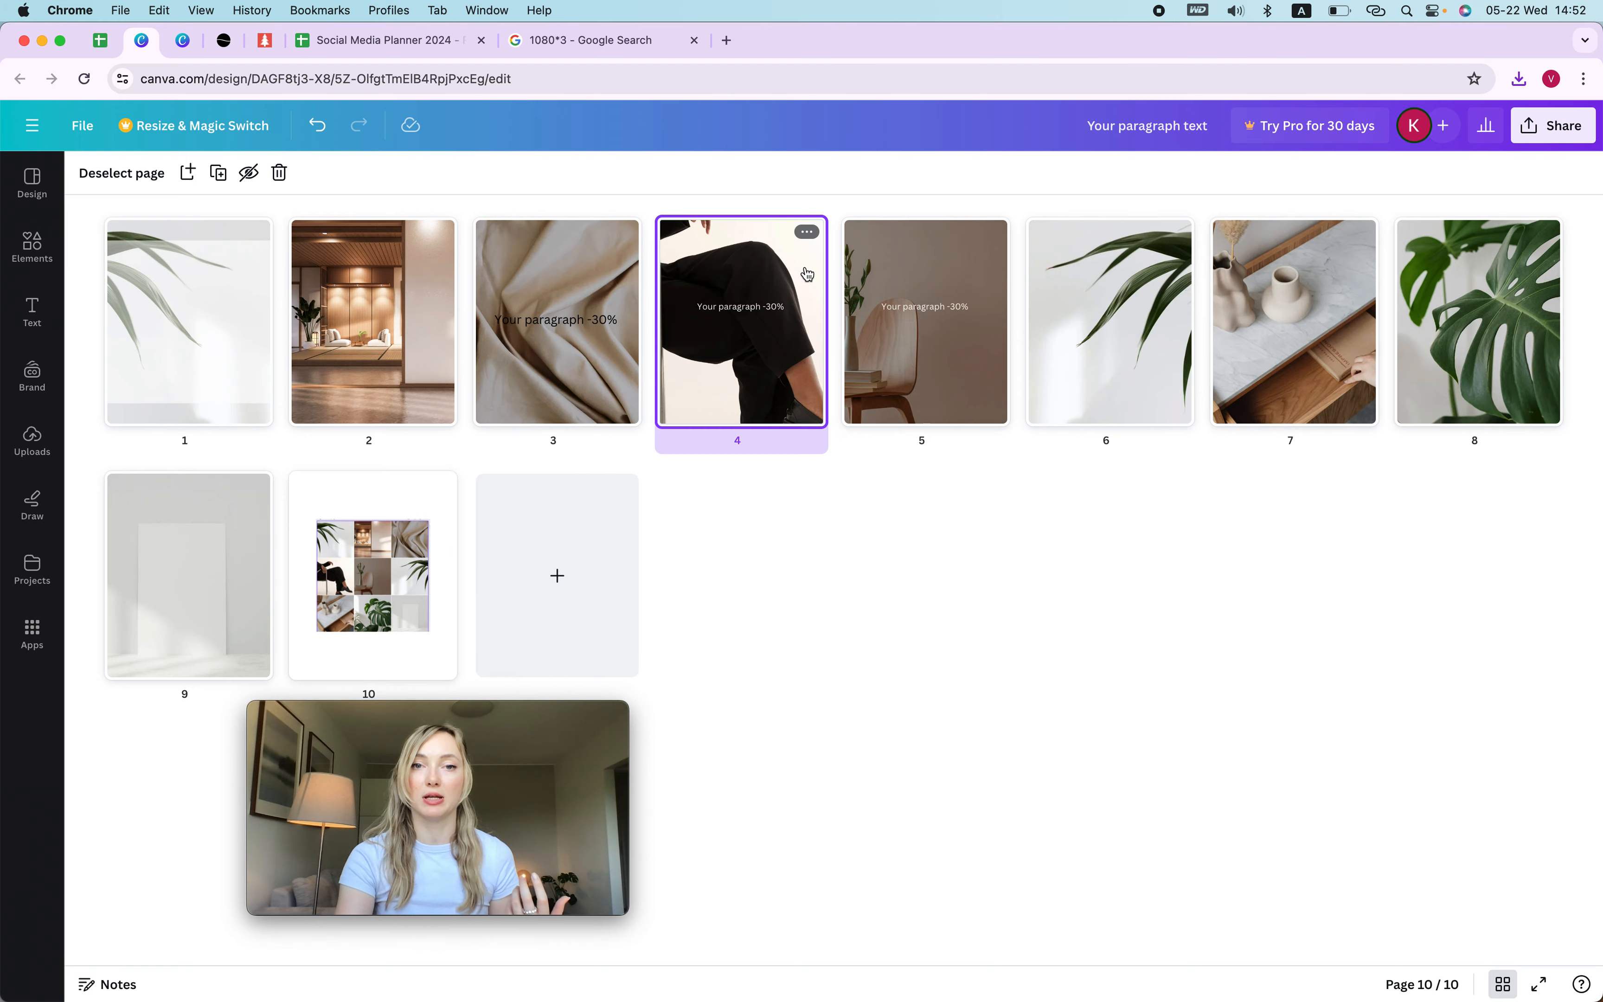
pyautogui.doubleClick(808, 274)
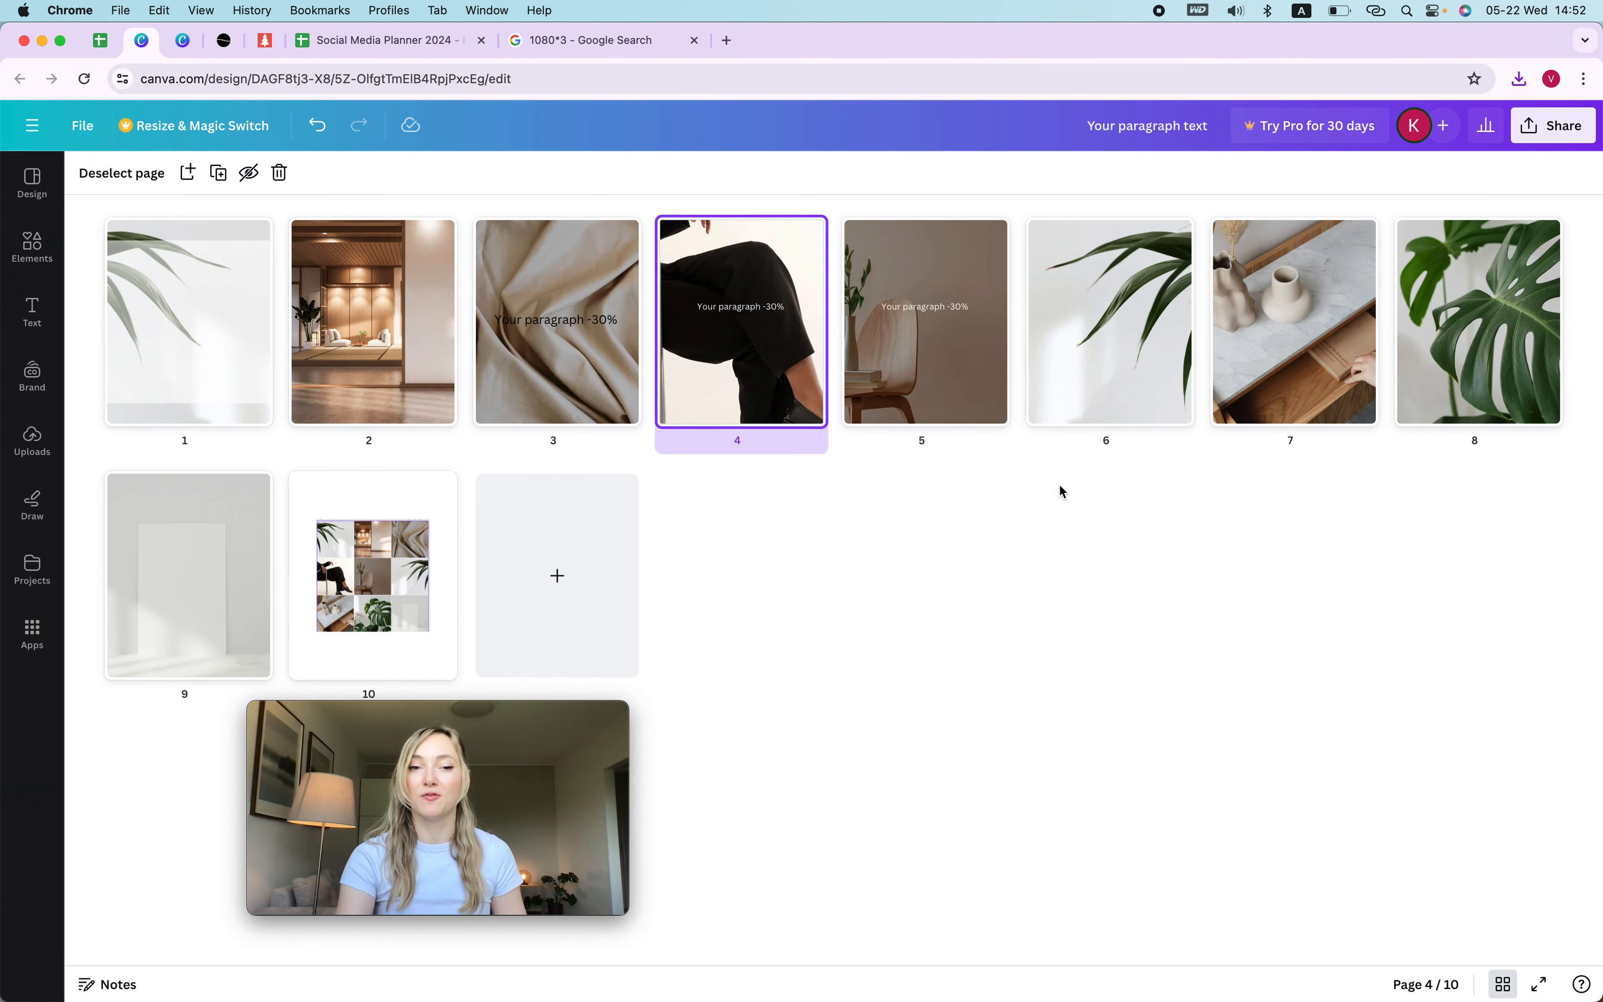
pyautogui.moveTo(422, 713); pyautogui.dragTo(1432, 803)
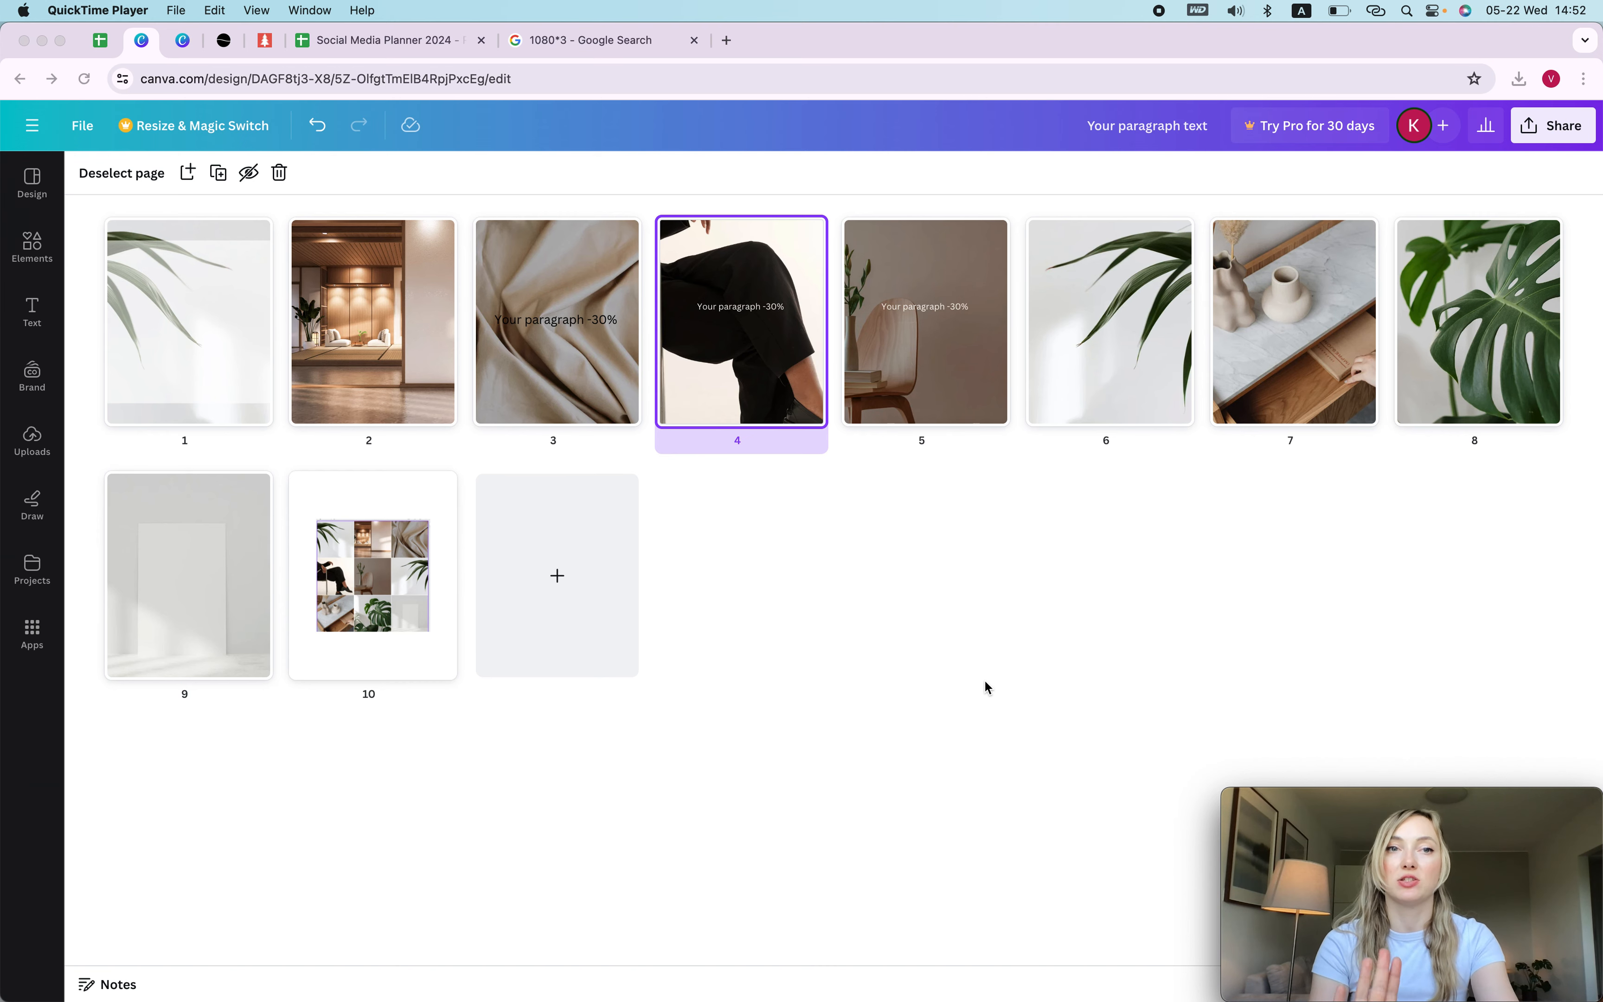
# Set the grid spacing of the nine-photo grid on page 1 of the feed grid design to 0.
pyautogui.click(191, 35)
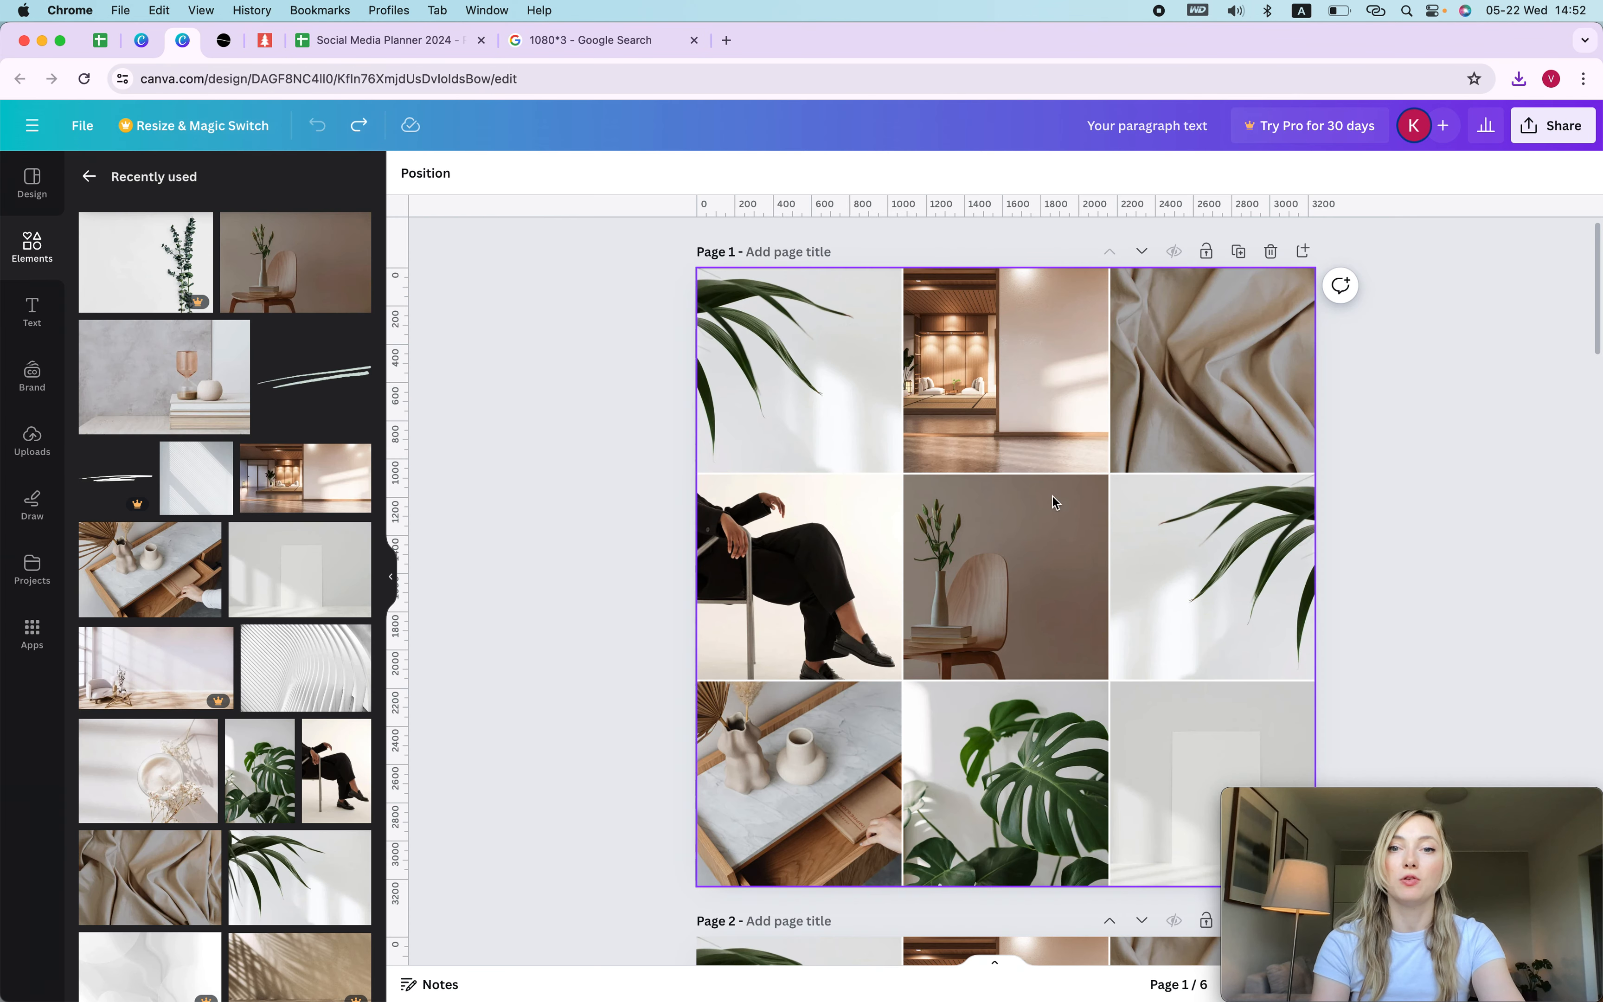
pyautogui.click(1041, 386)
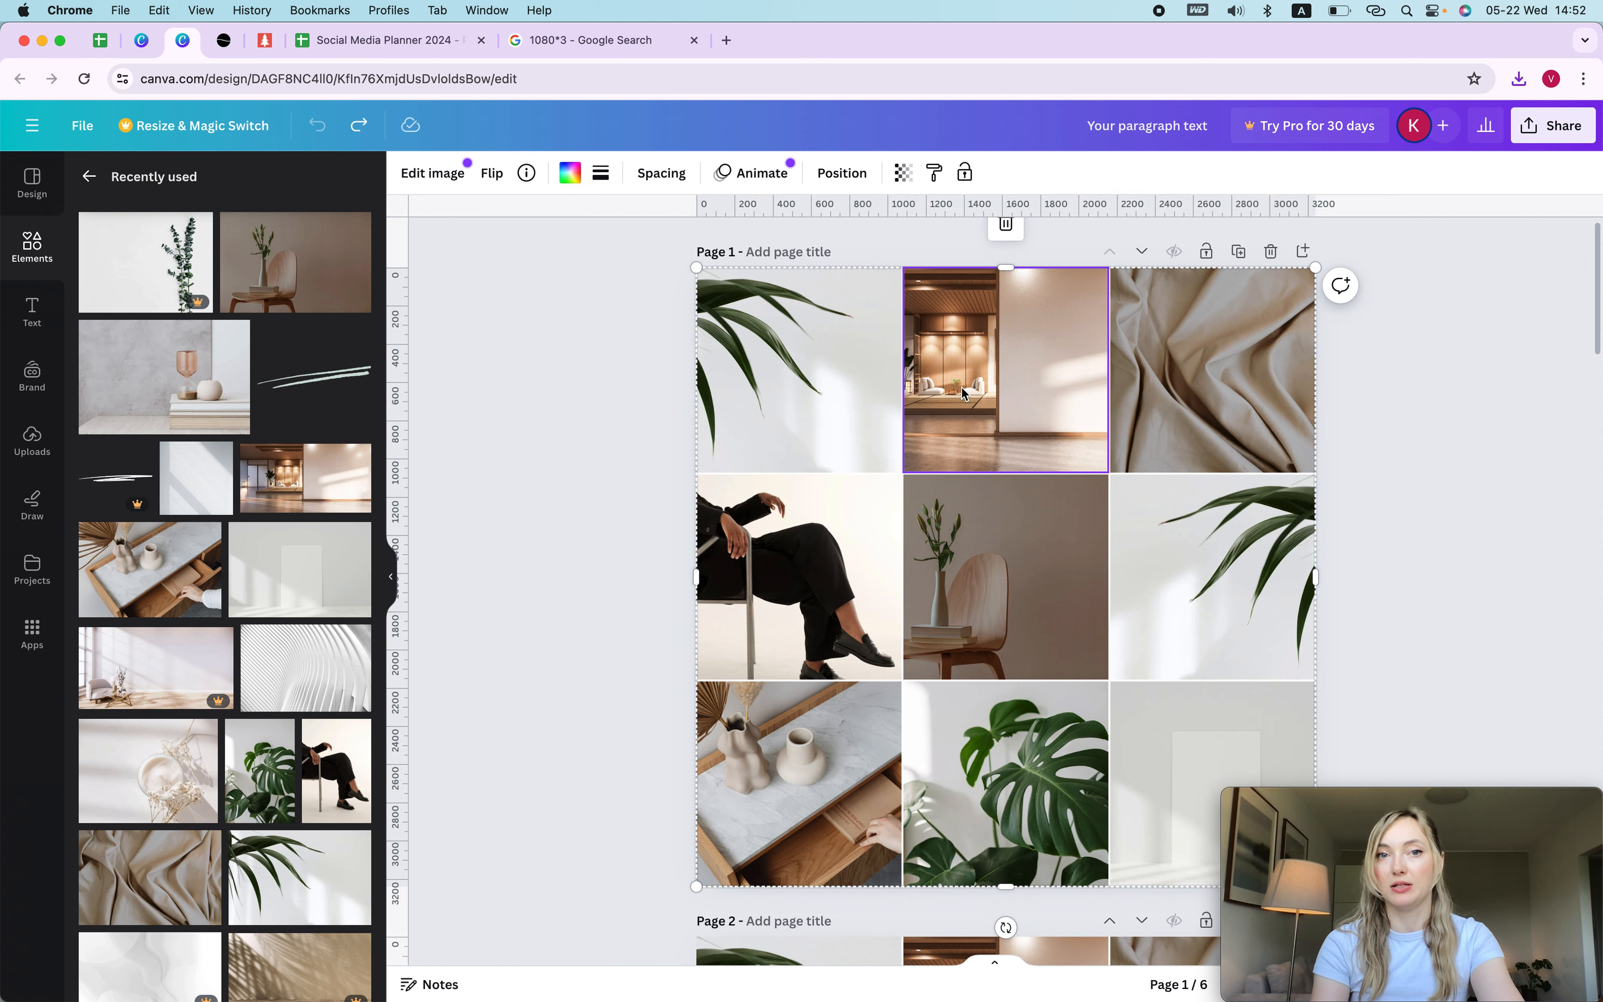
pyautogui.click(492, 175)
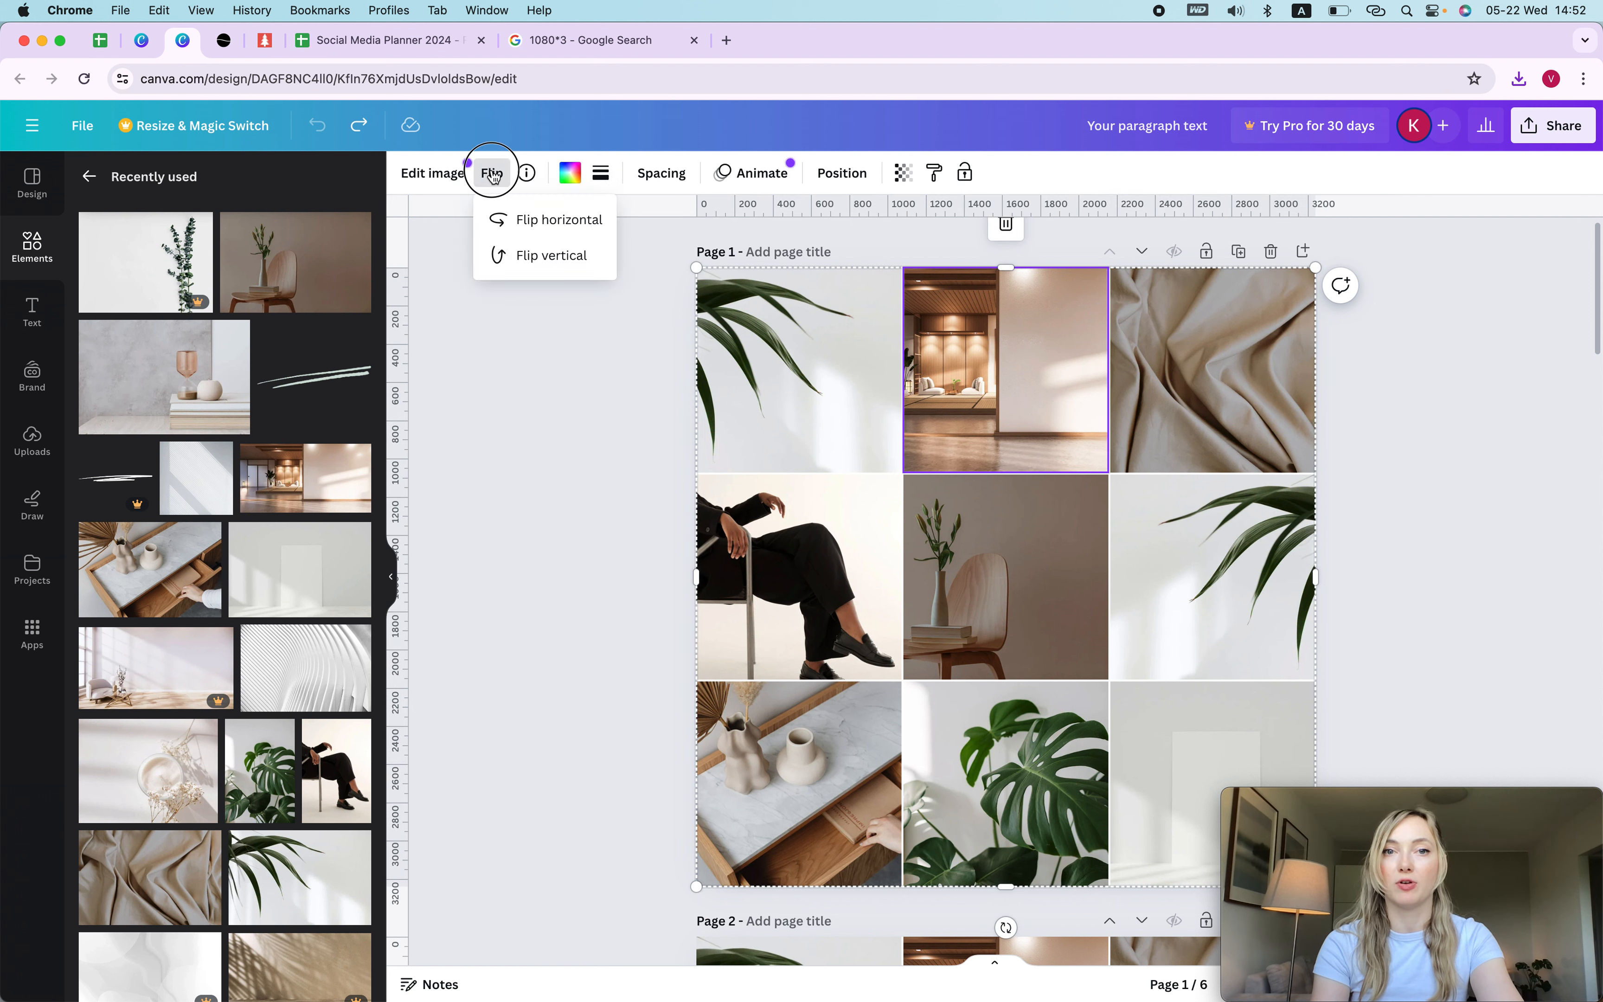
pyautogui.click(660, 173)
pyautogui.moveTo(656, 259); pyautogui.dragTo(598, 258)
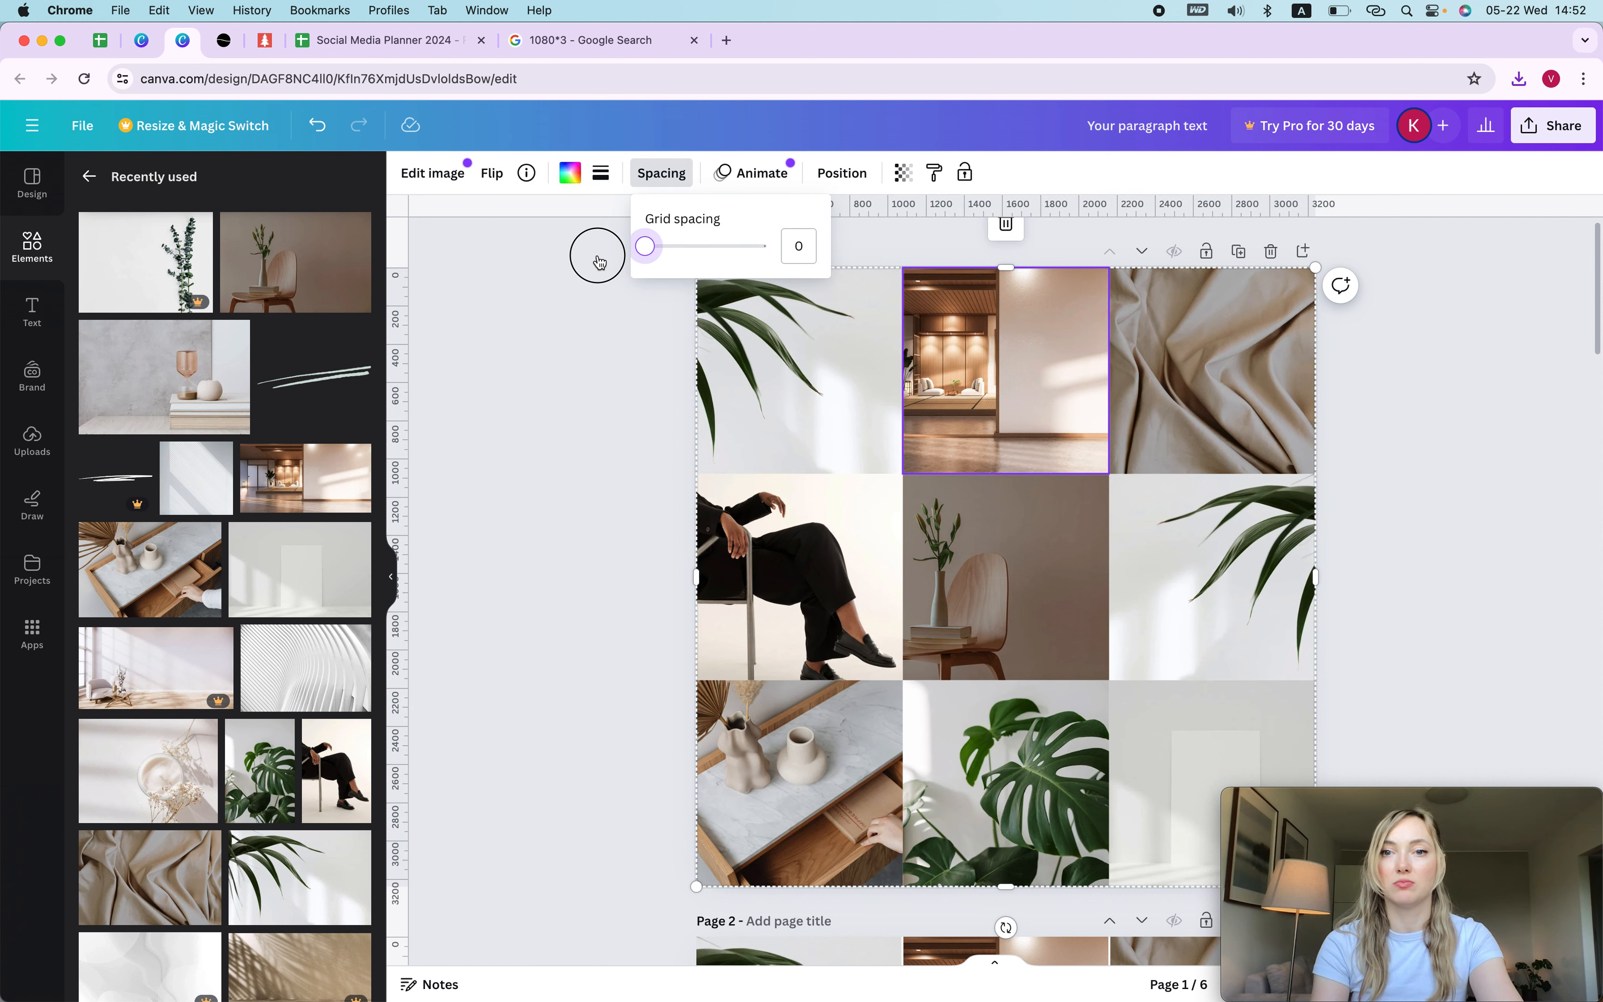
pyautogui.click(577, 372)
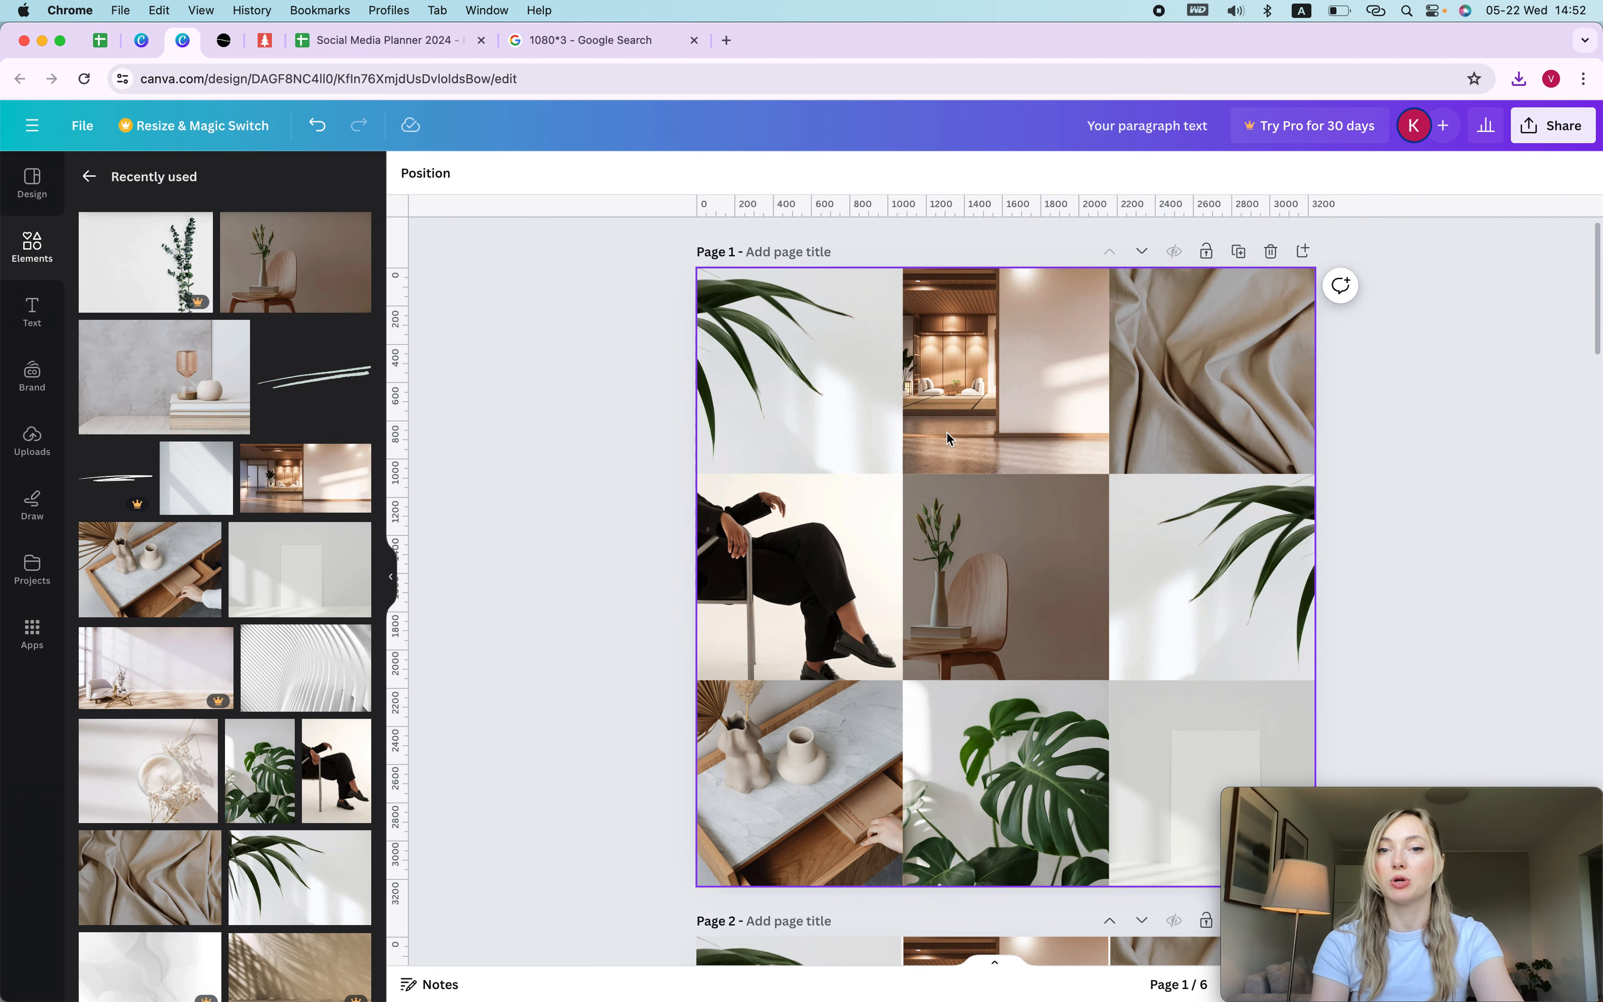
# Add a blank page after page 1 and open the full collection of grids in the elements library.
pyautogui.click(1303, 250)
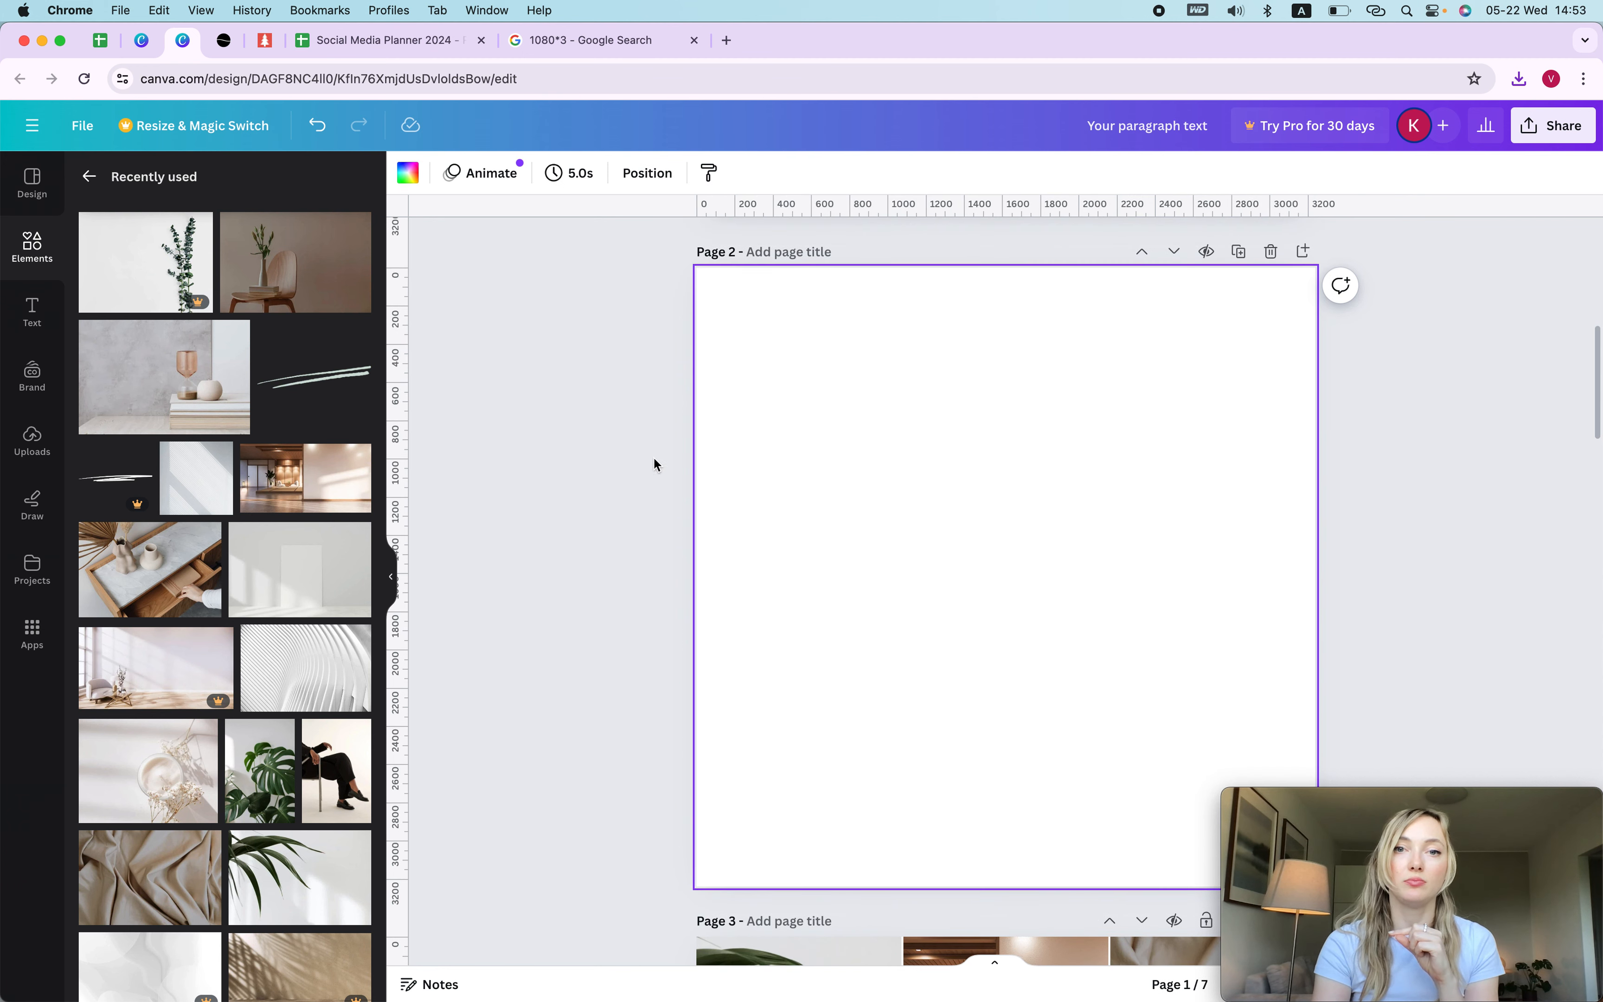
pyautogui.scroll(5, 940, 421)
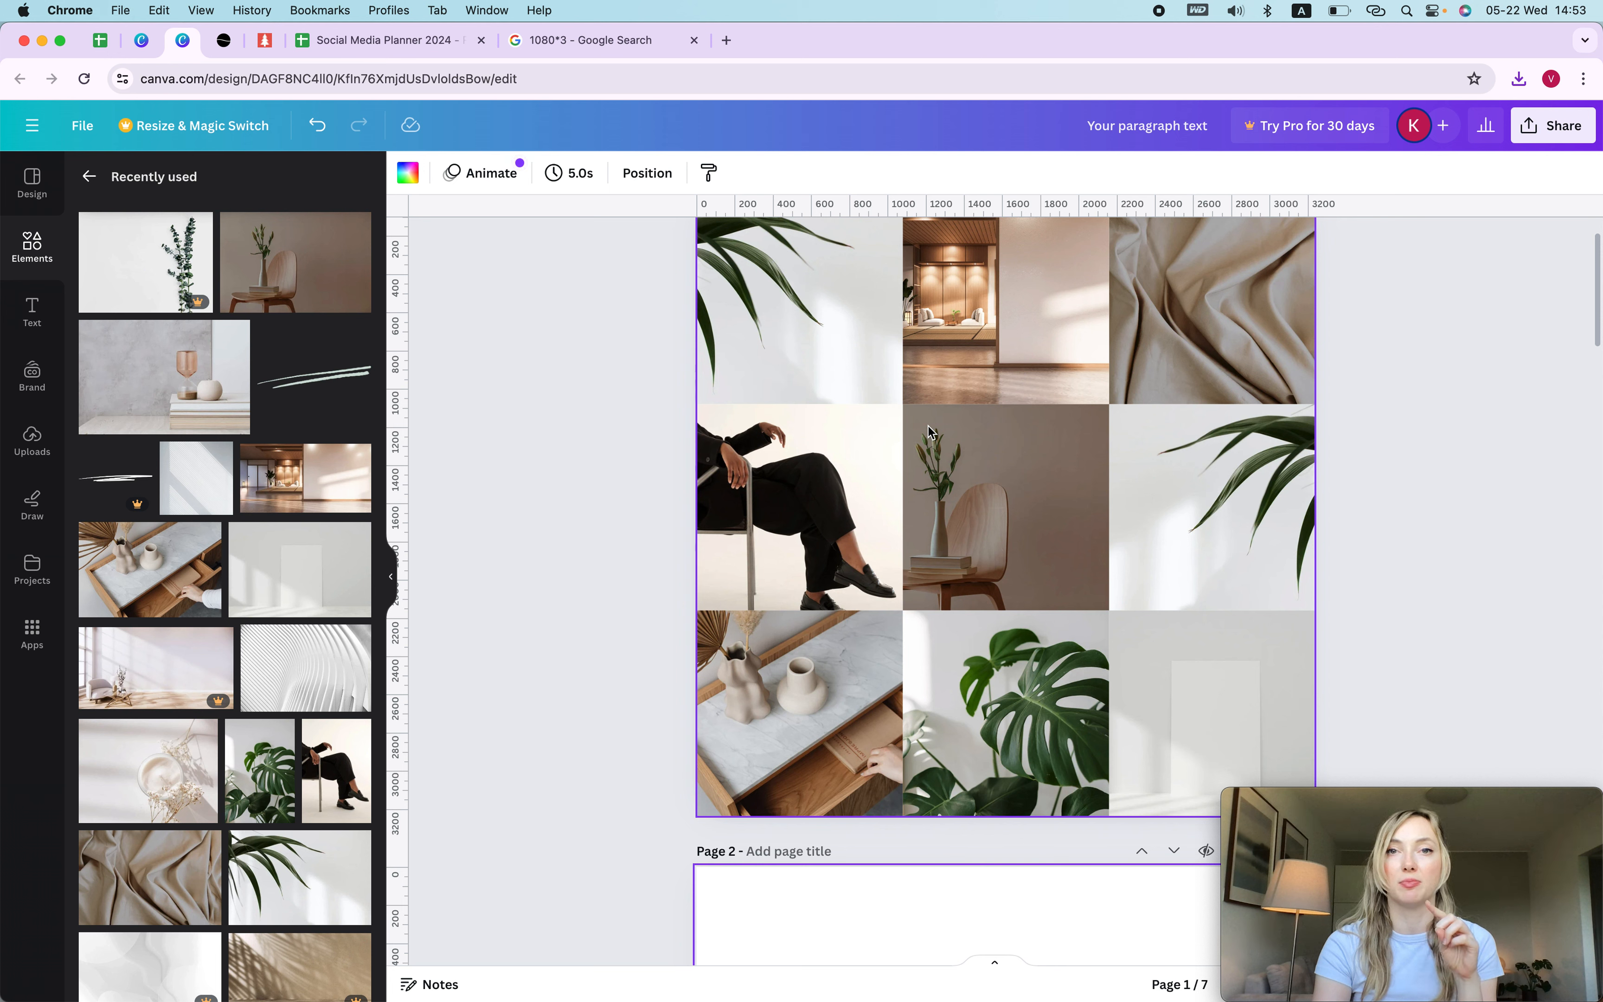
pyautogui.click(29, 255)
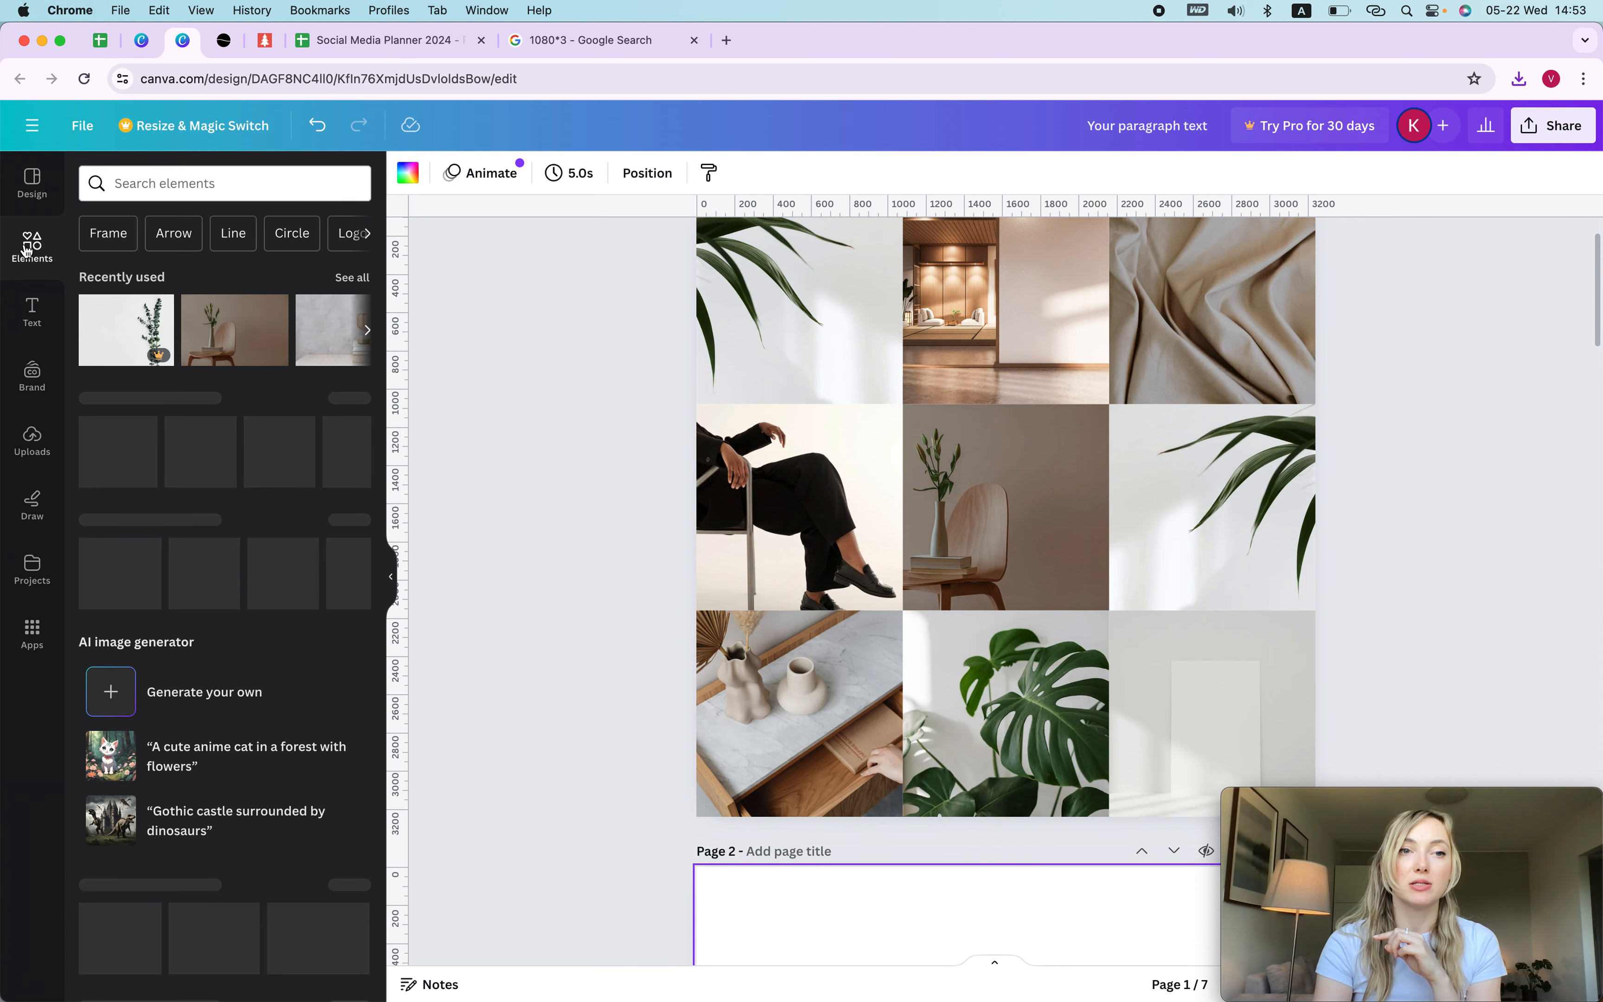
pyautogui.scroll(-10, 209, 416)
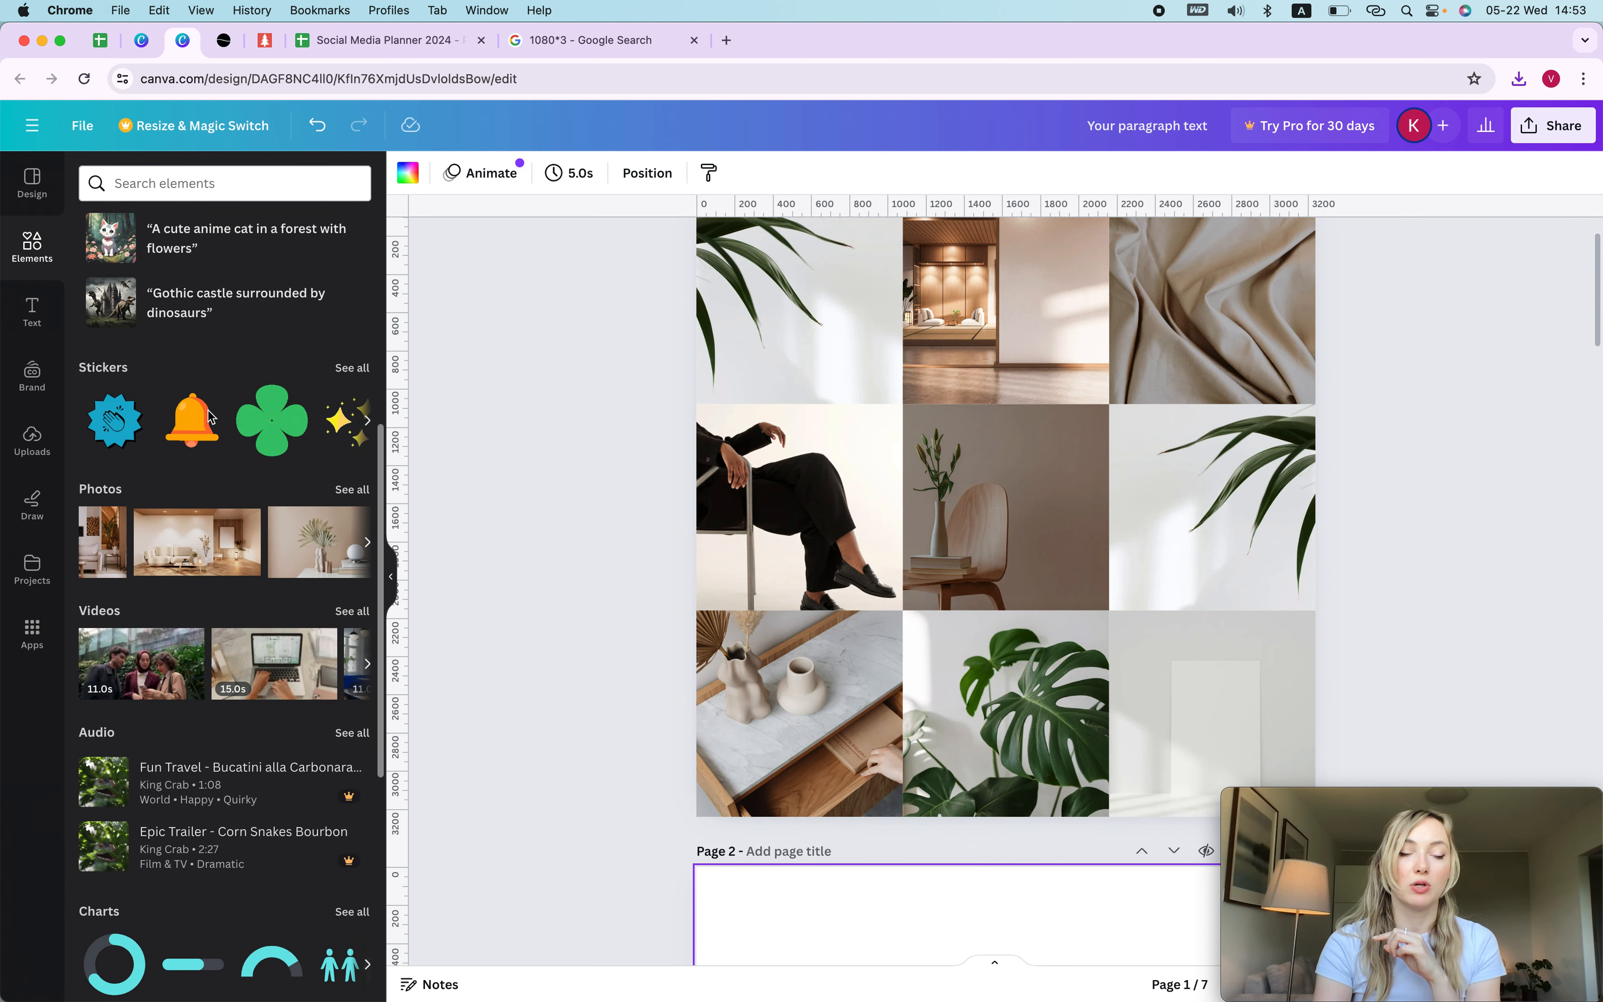
pyautogui.scroll(-5, 210, 416)
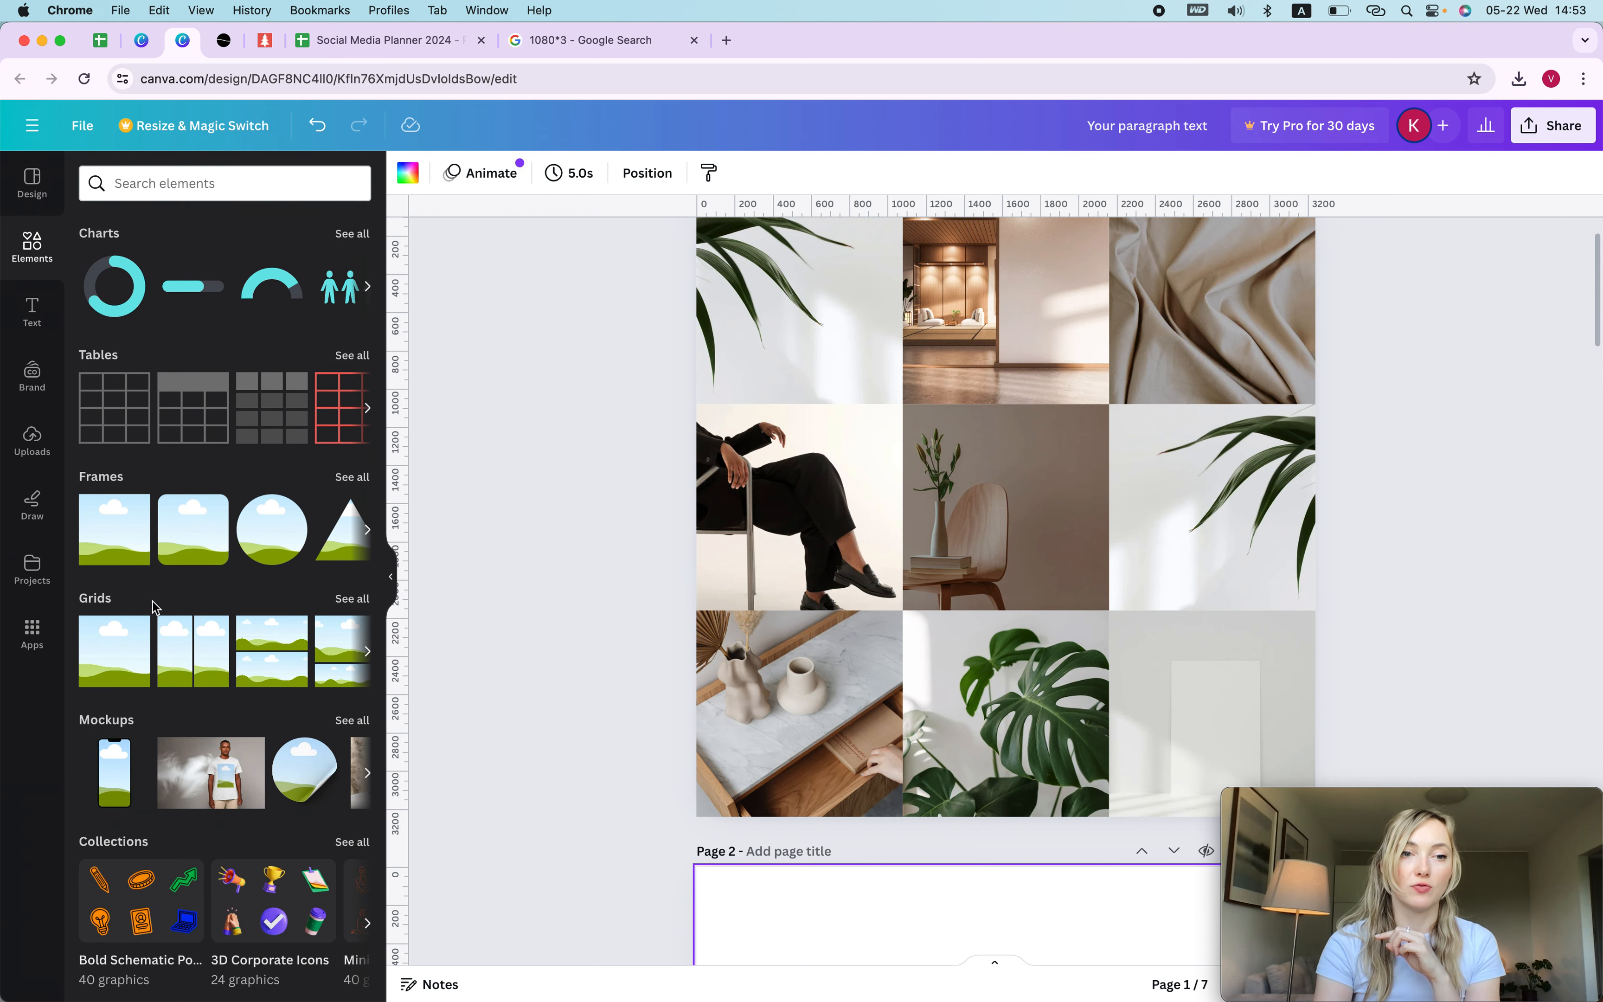
pyautogui.click(359, 599)
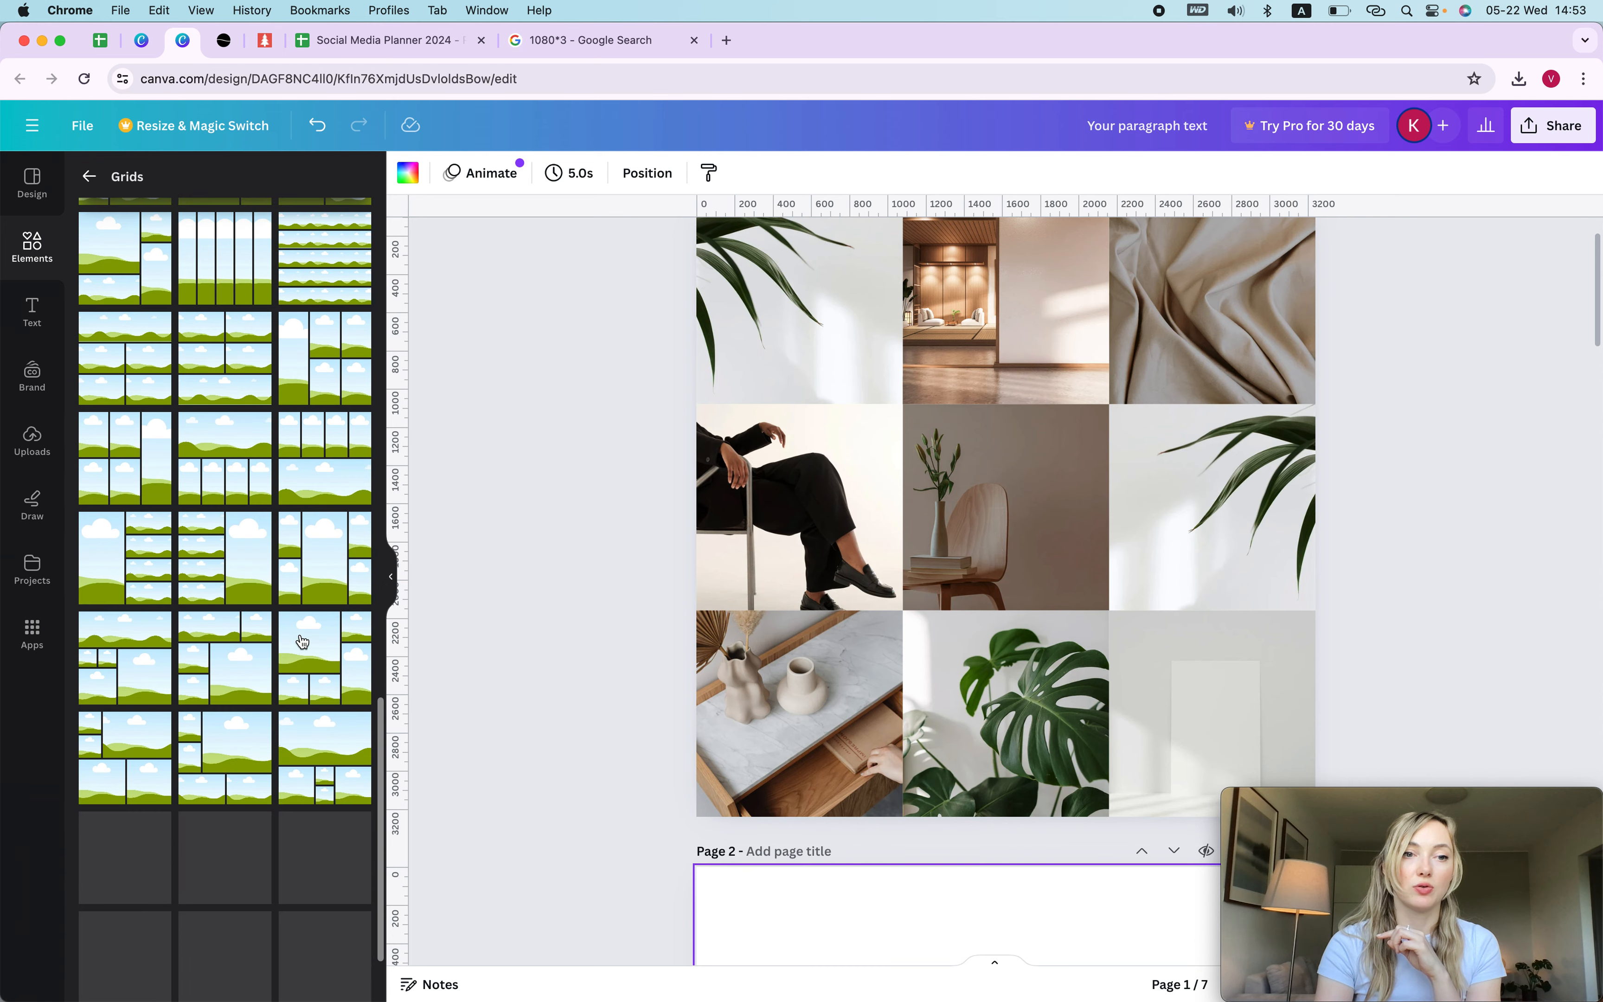
# Find the nine-cell grid with three equal rows and three equal columns and insert it on page 1.
pyautogui.scroll(-3, 302, 540)
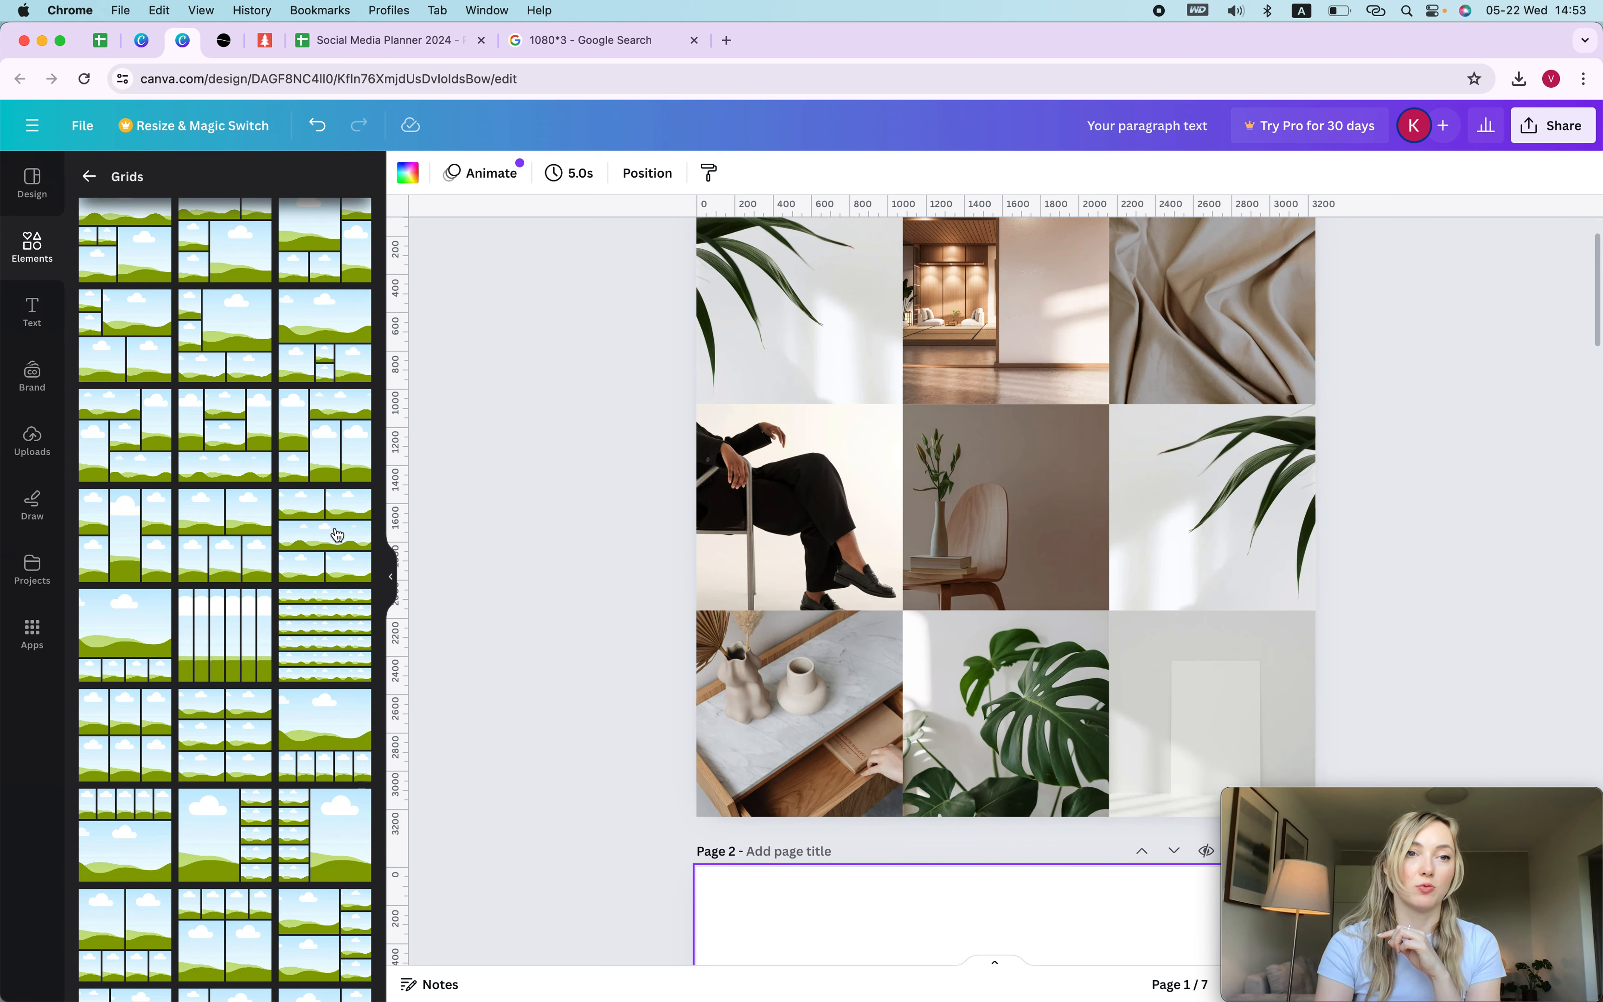
pyautogui.scroll(-5, 302, 540)
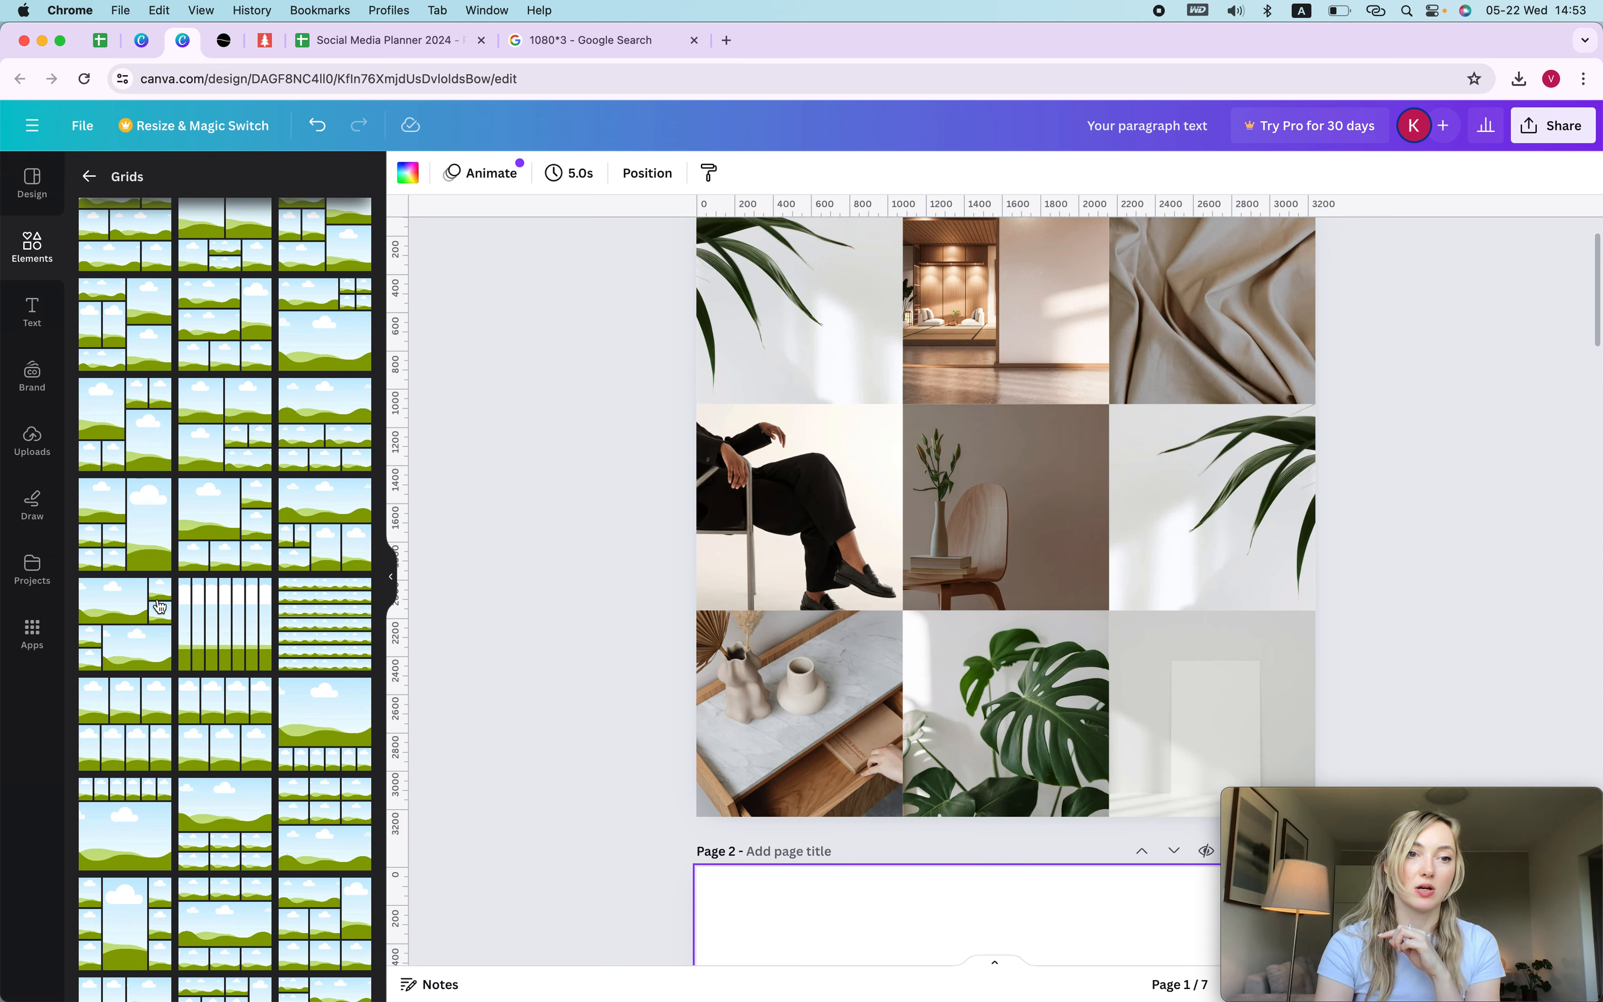
pyautogui.scroll(-4, 159, 606)
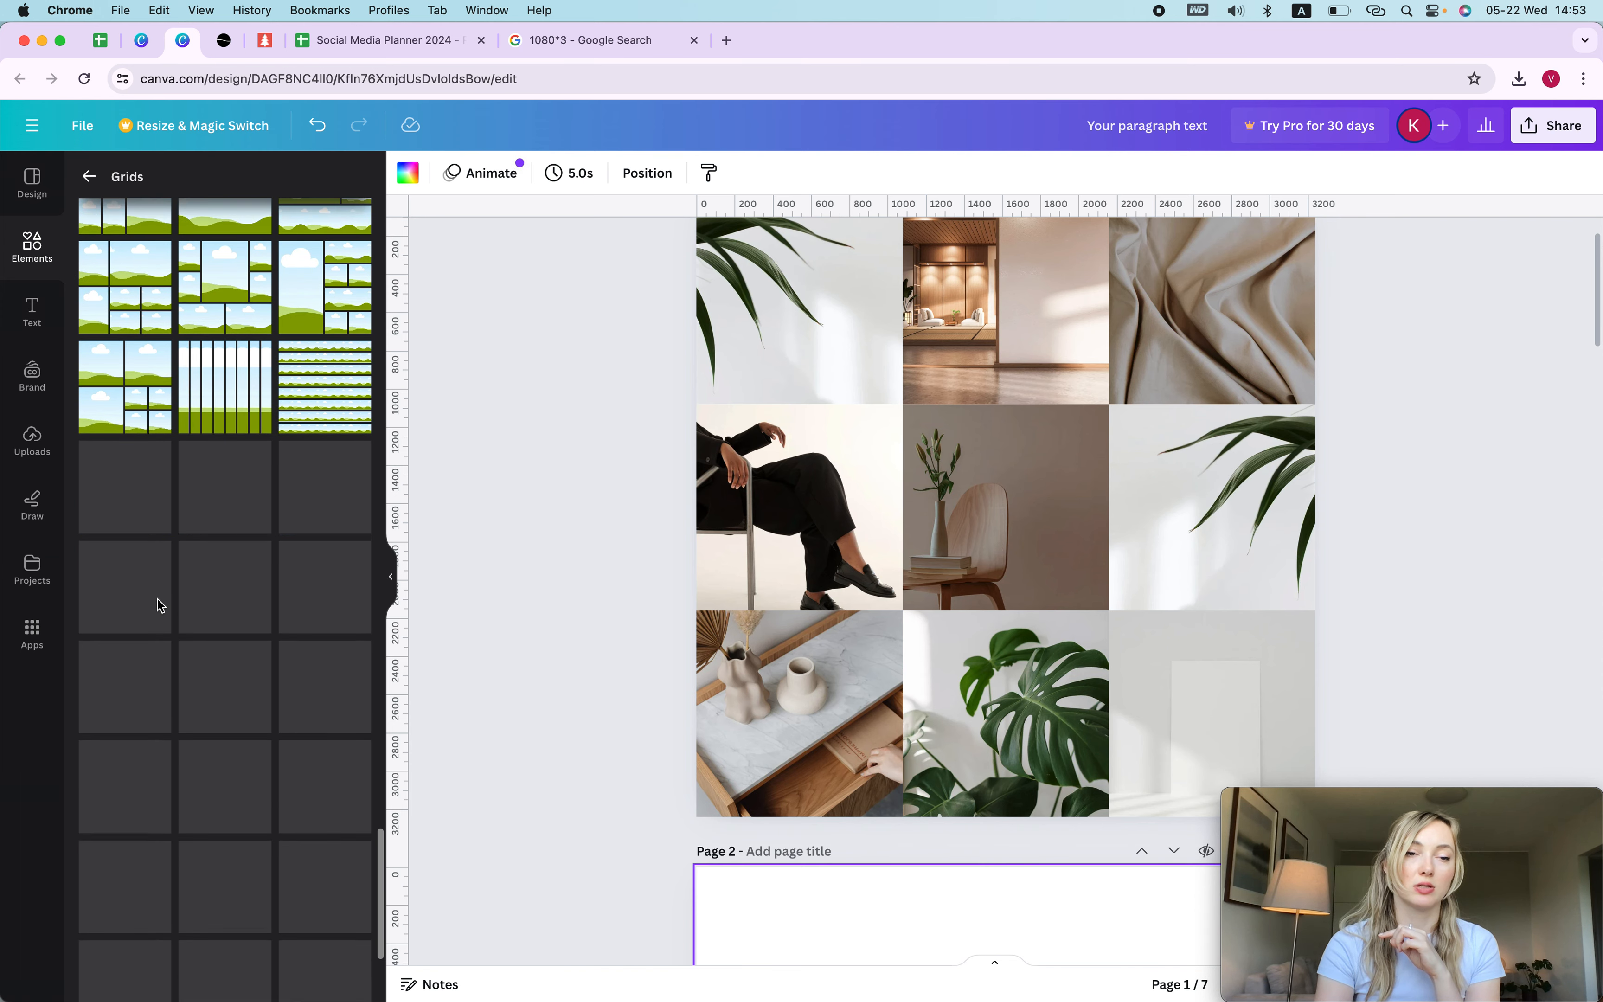
pyautogui.scroll(-2, 158, 599)
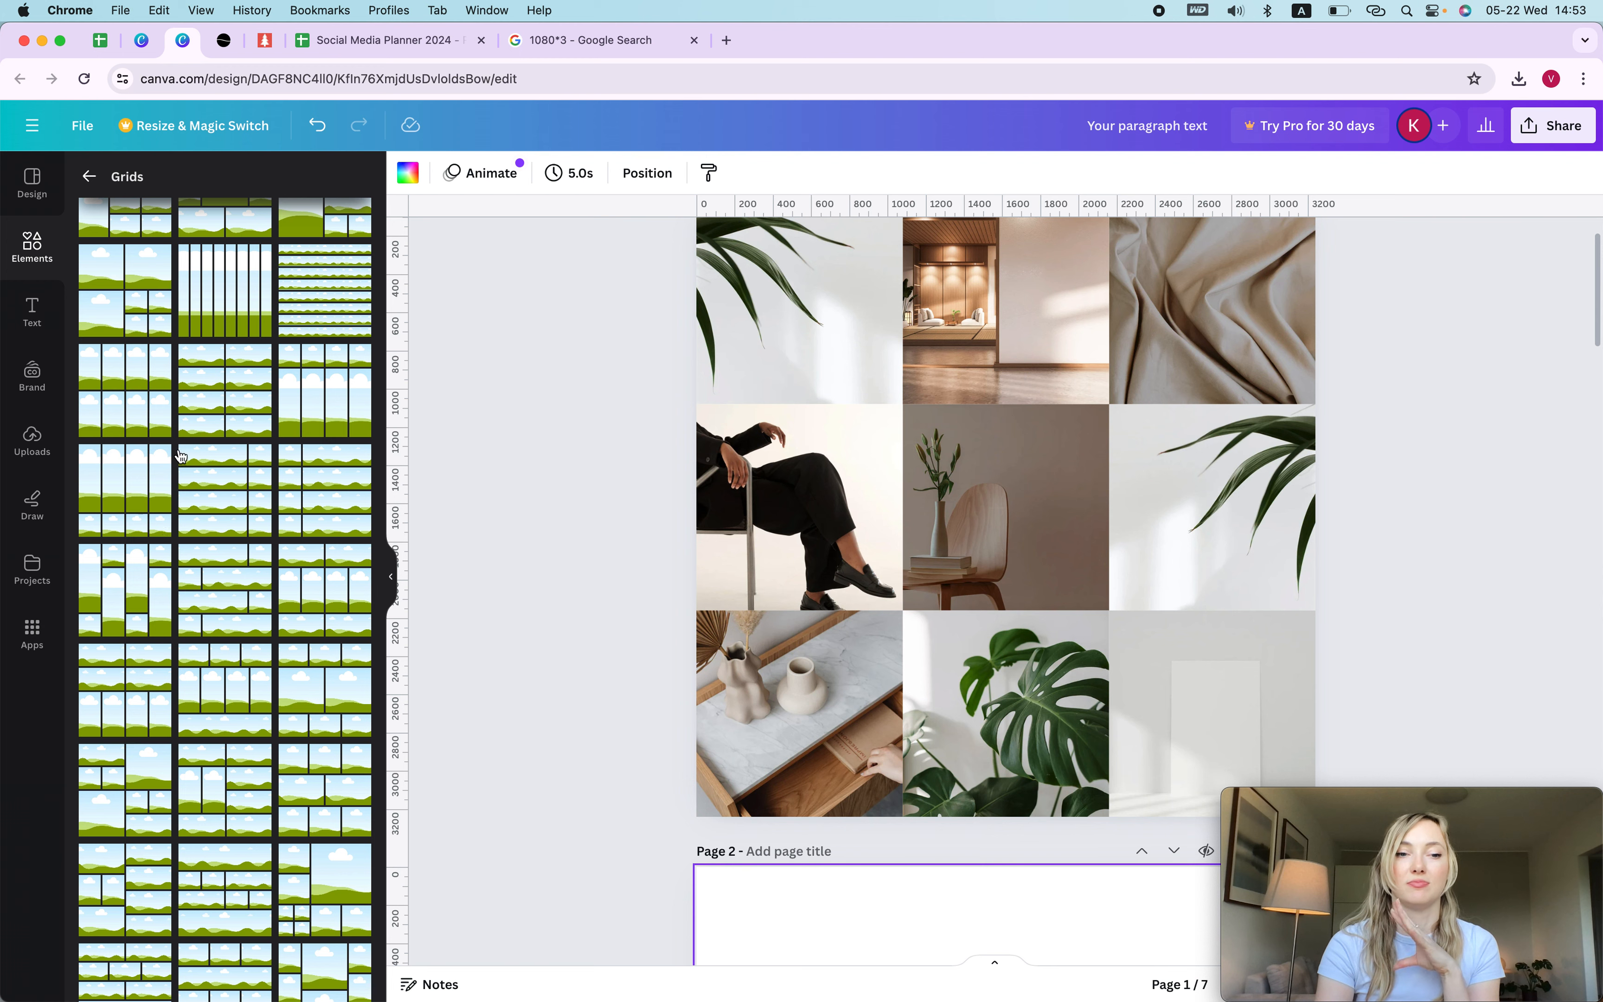
pyautogui.scroll(-10, 180, 456)
pyautogui.scroll(-2, 180, 457)
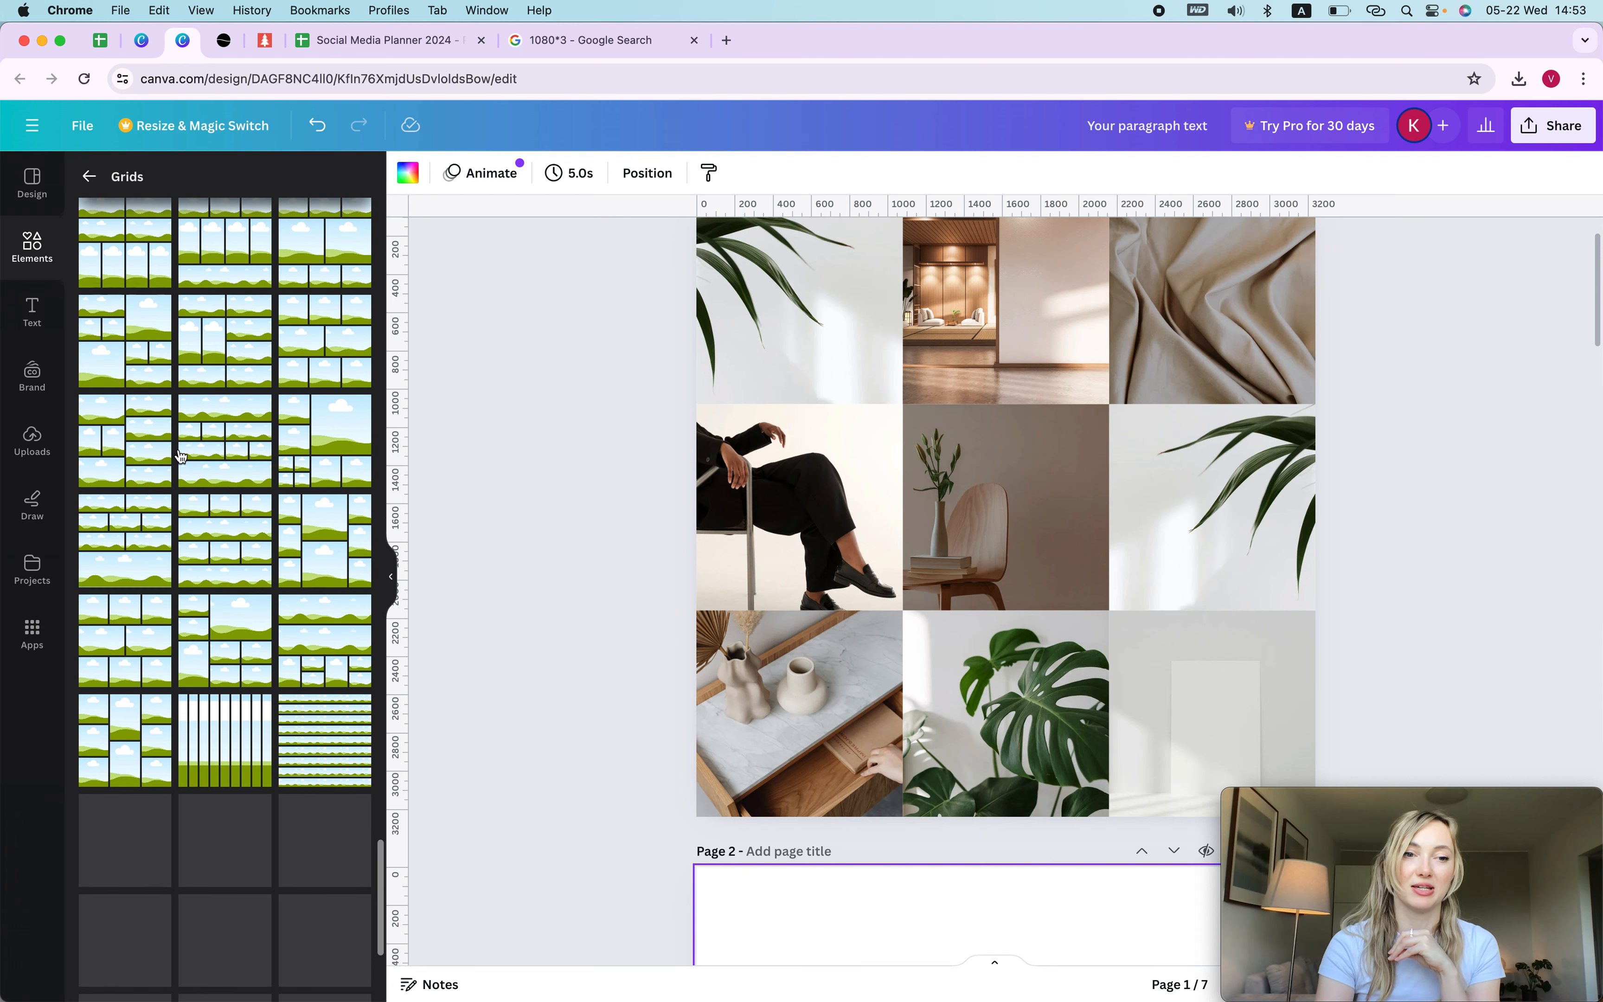
pyautogui.scroll(-6, 202, 555)
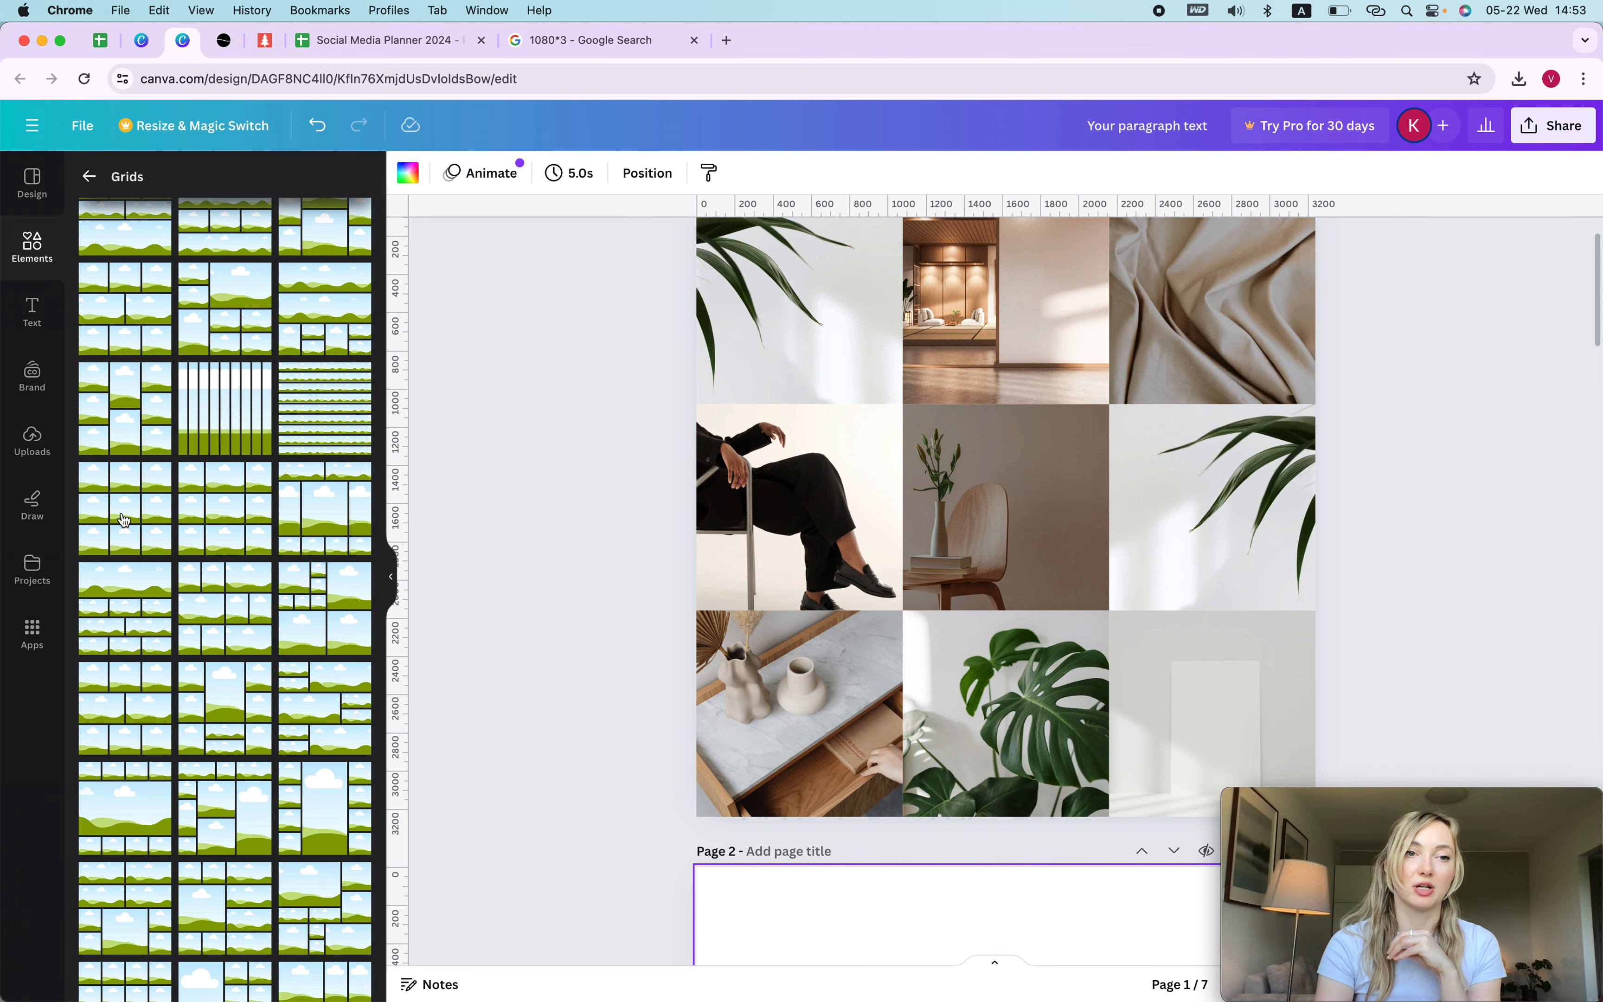
pyautogui.click(126, 509)
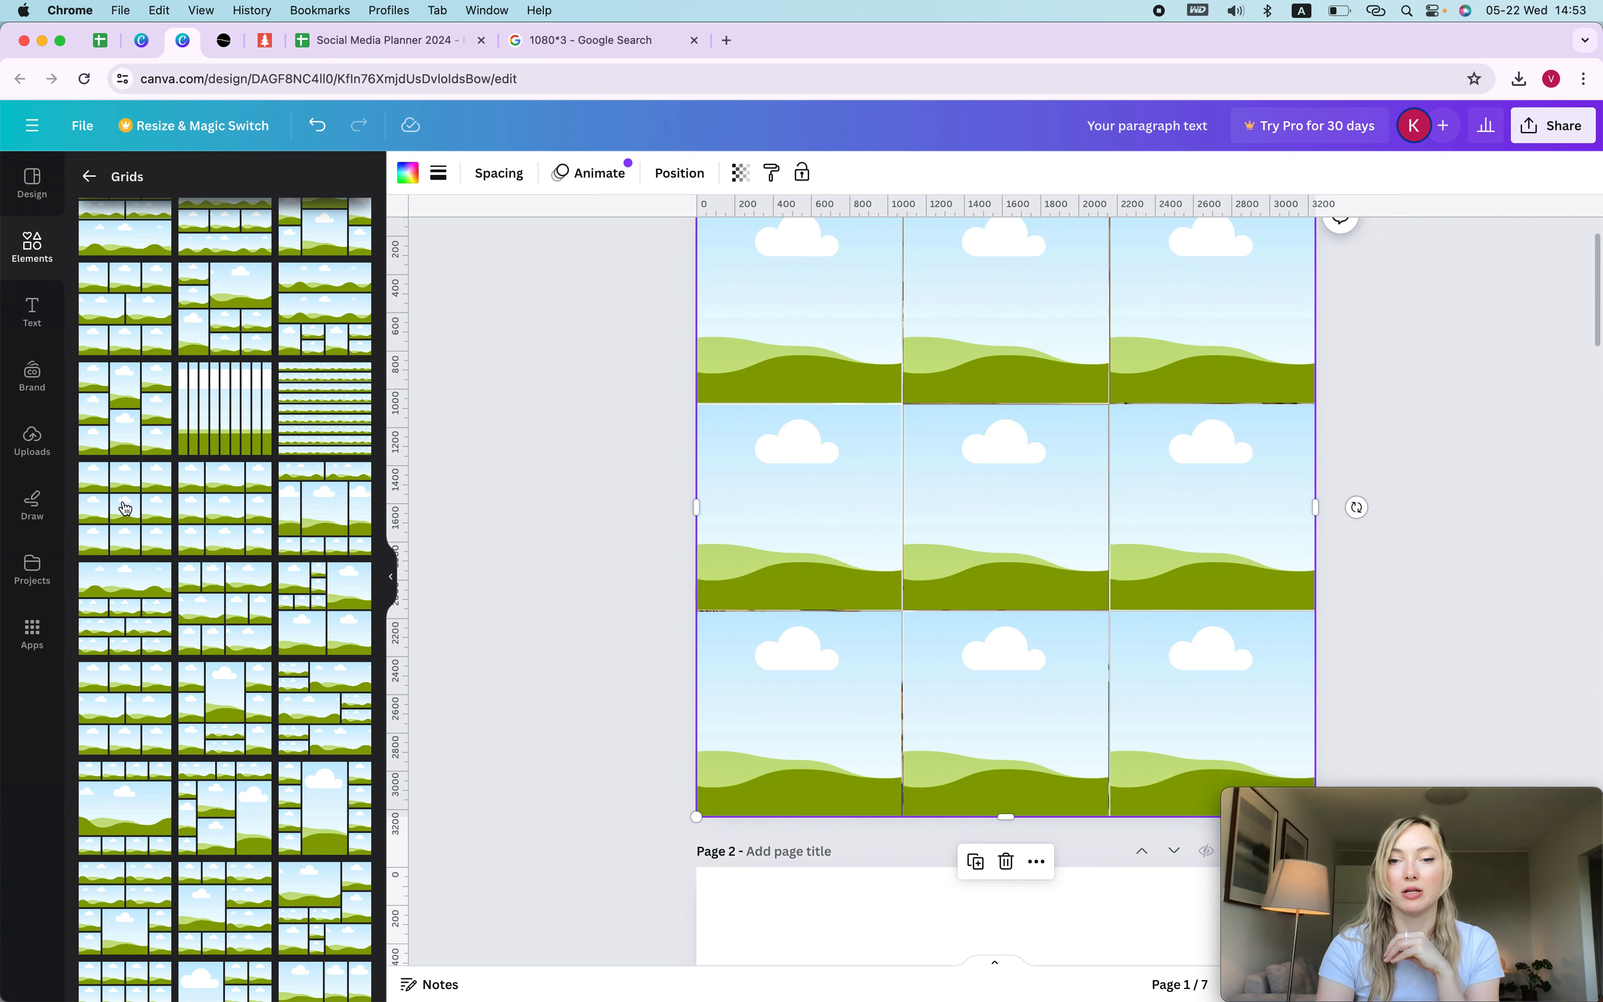
# Paste a copy of the empty nine-cell grid onto the blank page 2.
pyautogui.scroll(-5, 1081, 336)
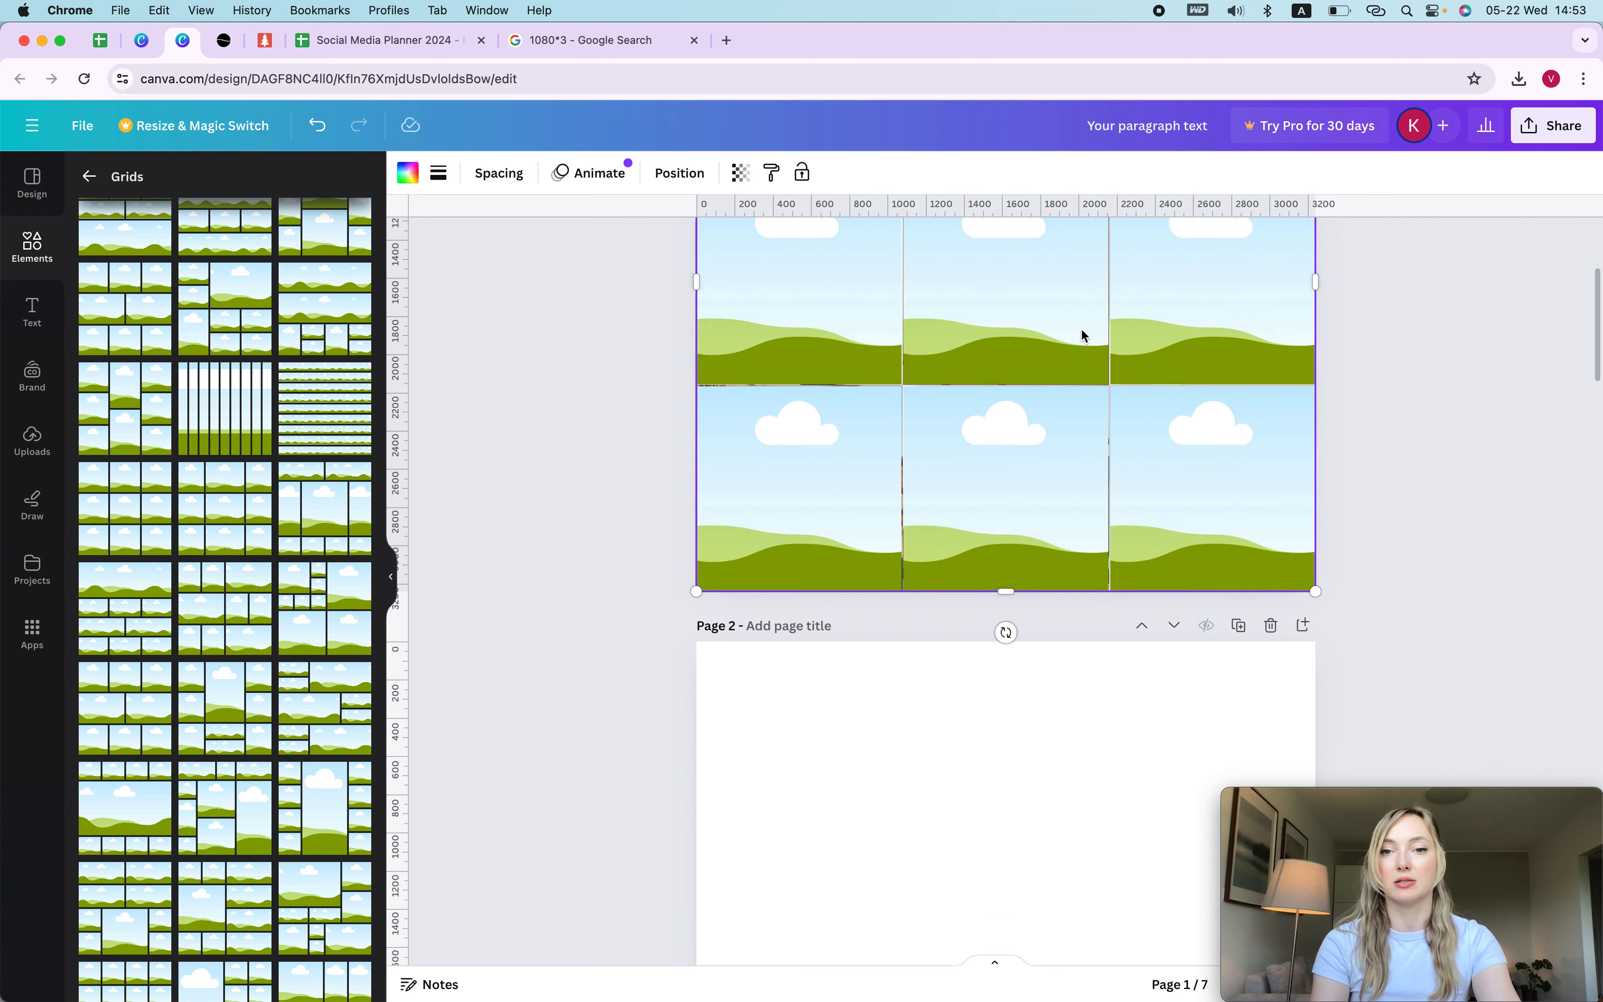
pyautogui.click(1050, 500)
pyautogui.hotkey('ctrl', 'v')
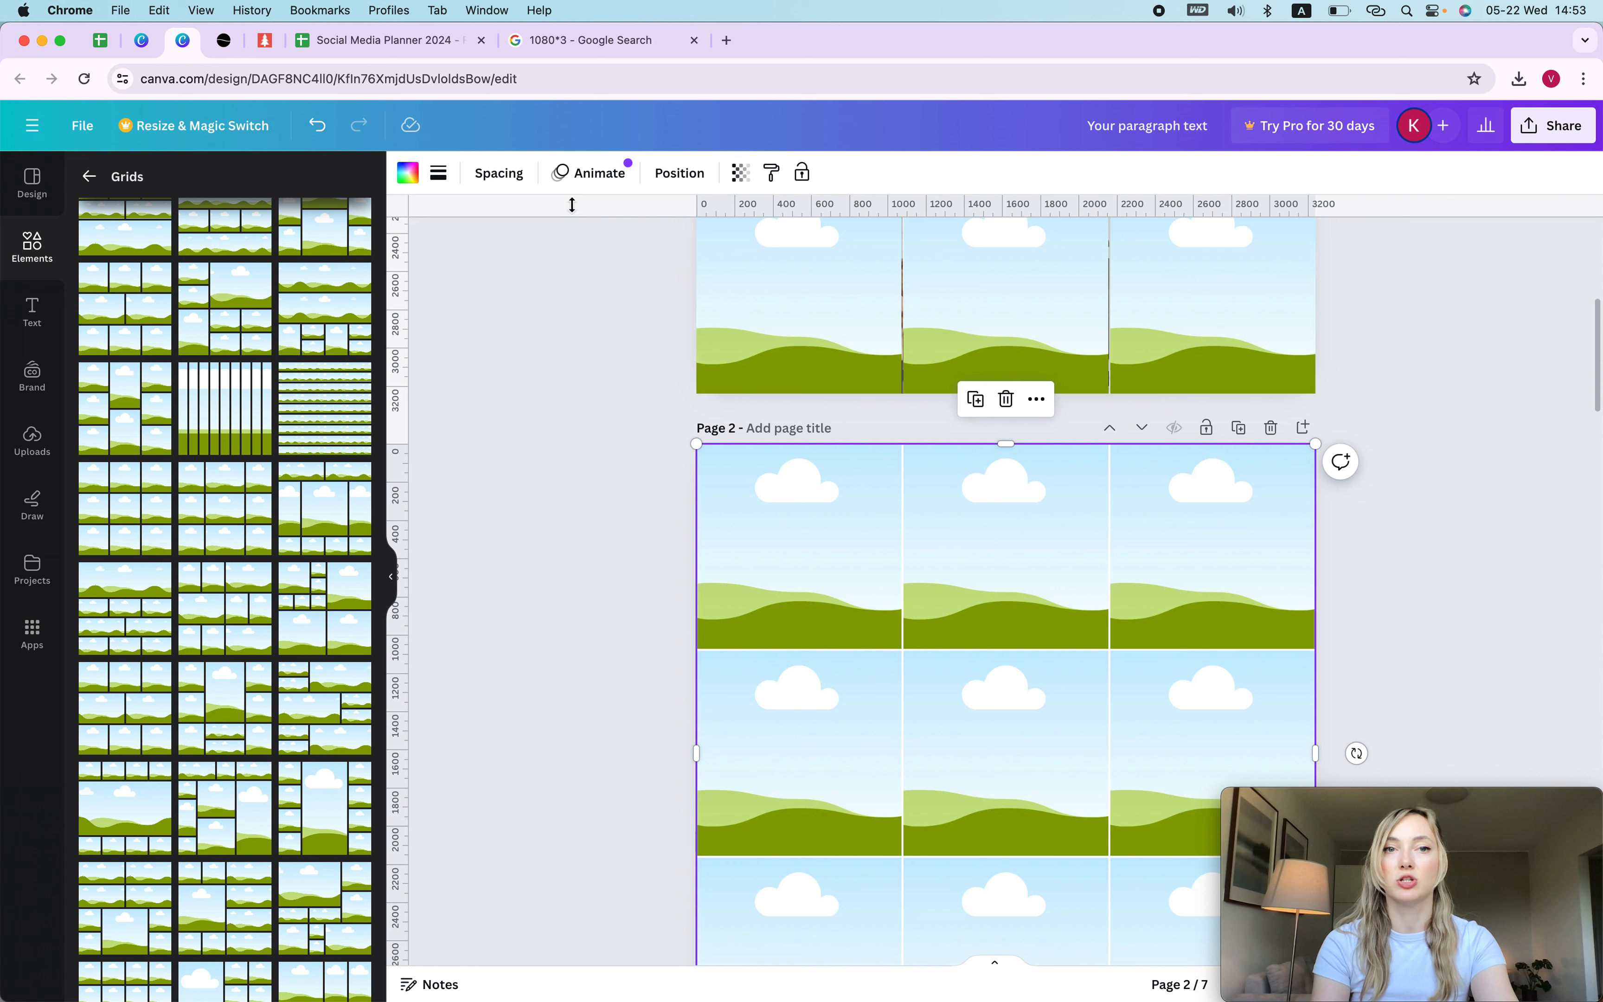
# Try a grid spacing of 100 on the page 2 grid and finally set it to 0.
pyautogui.click(501, 172)
pyautogui.moveTo(505, 247); pyautogui.dragTo(668, 243)
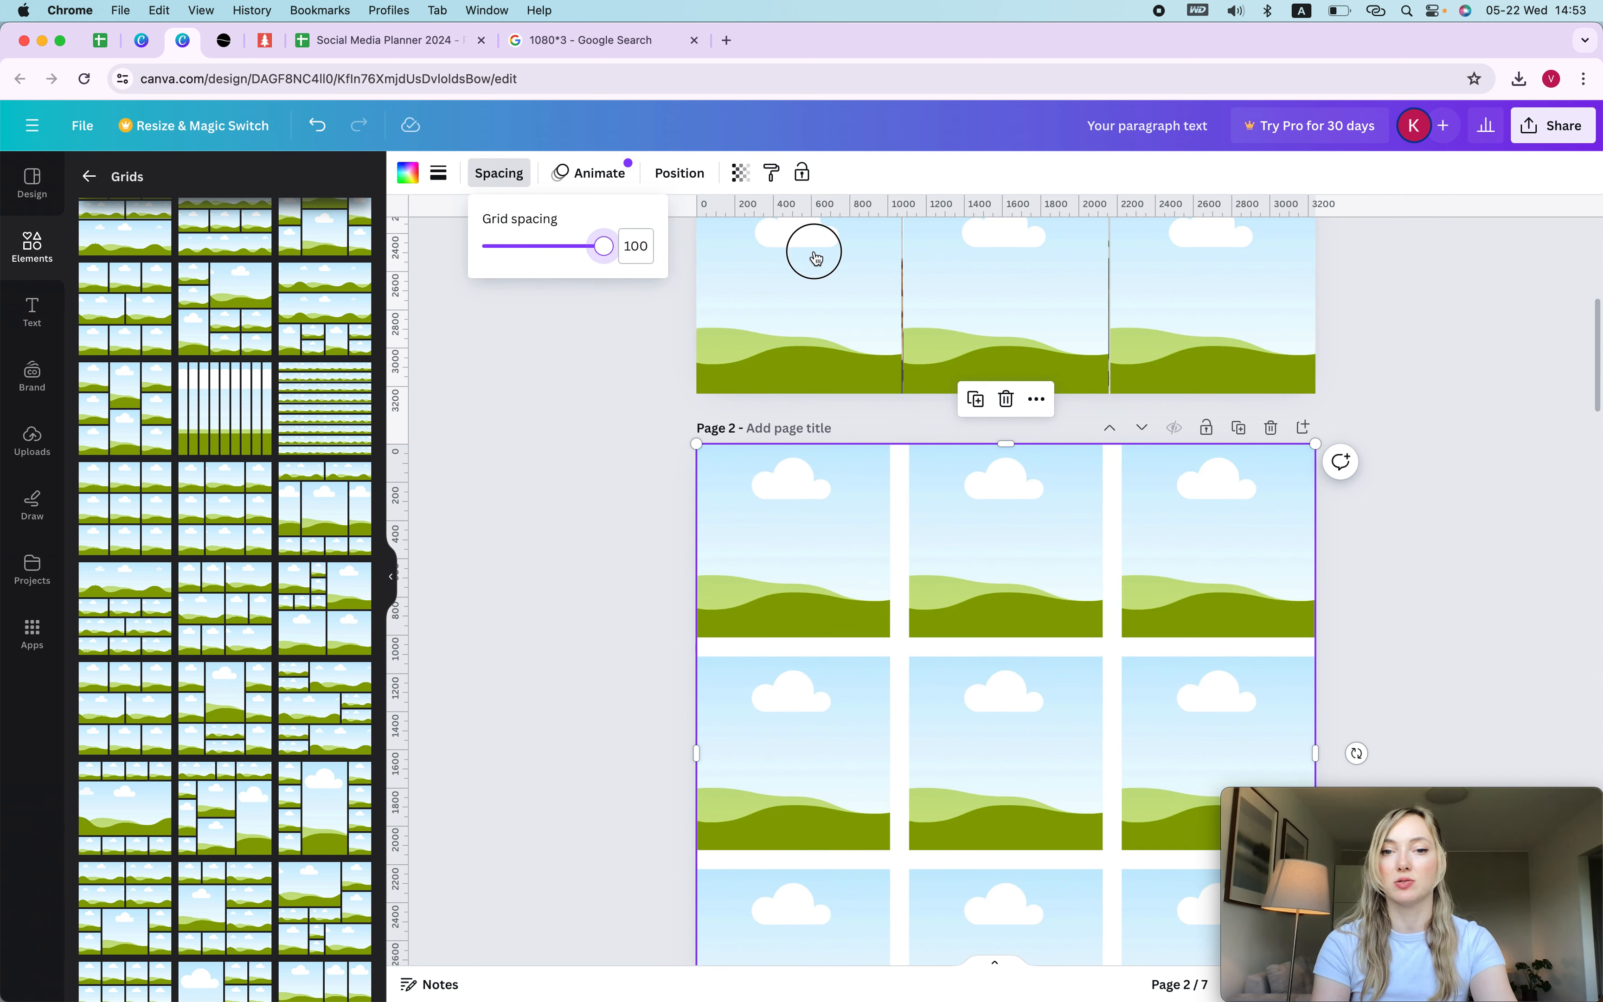
pyautogui.moveTo(816, 258); pyautogui.dragTo(212, 278)
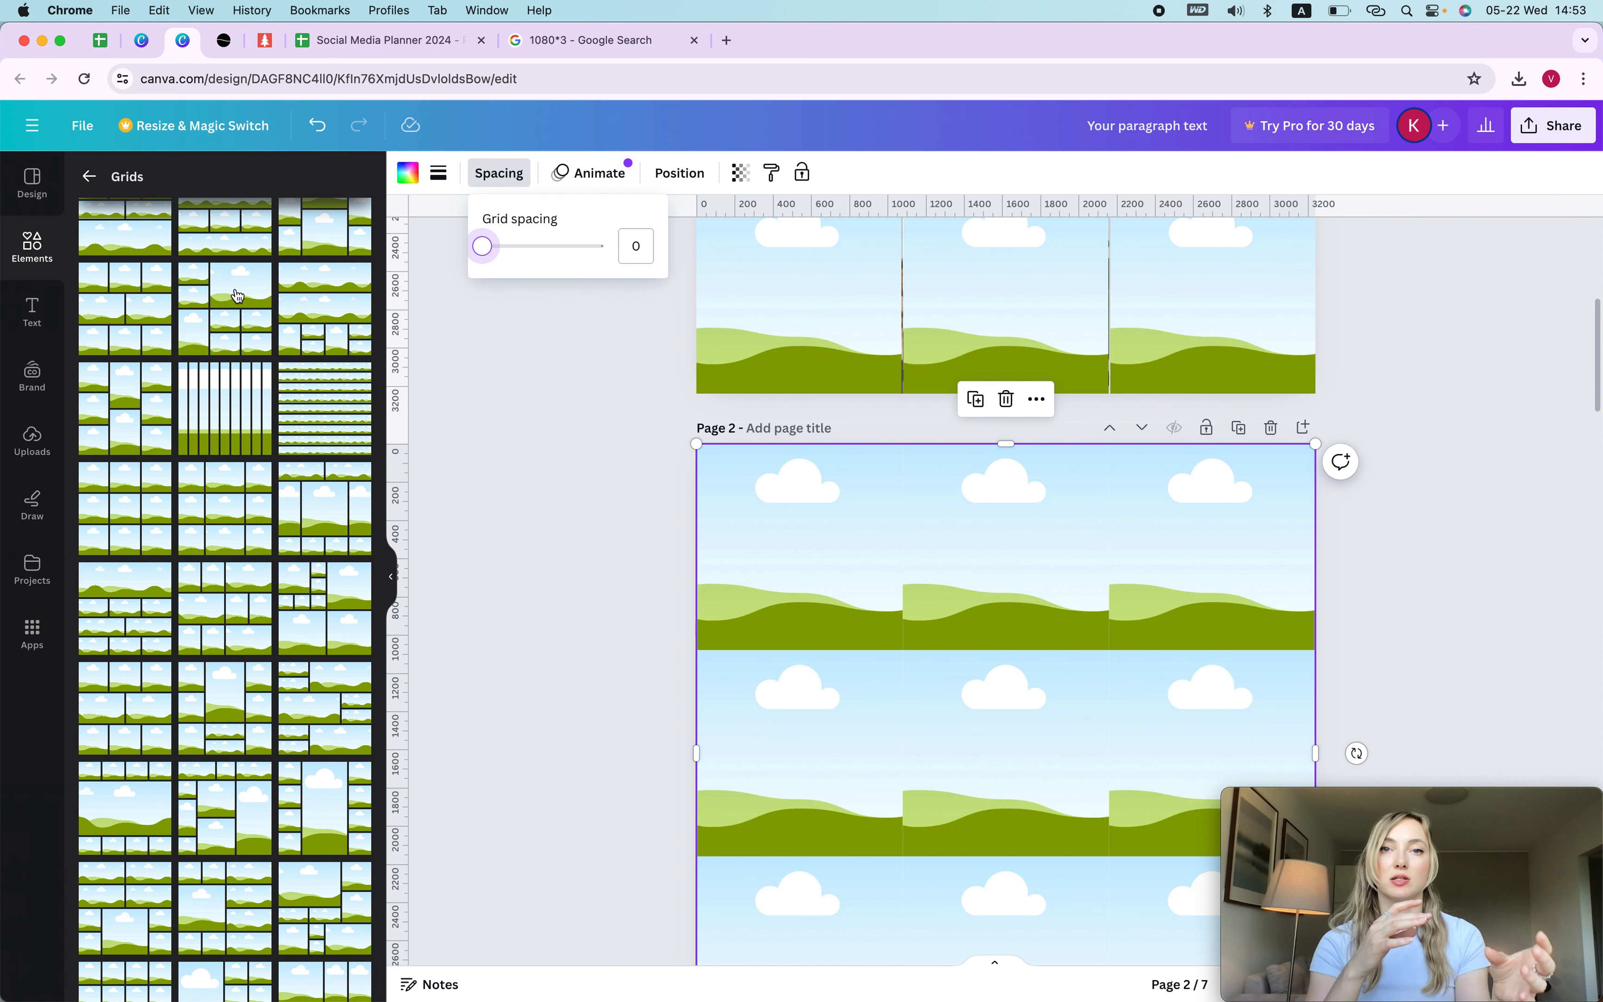
pyautogui.click(1366, 523)
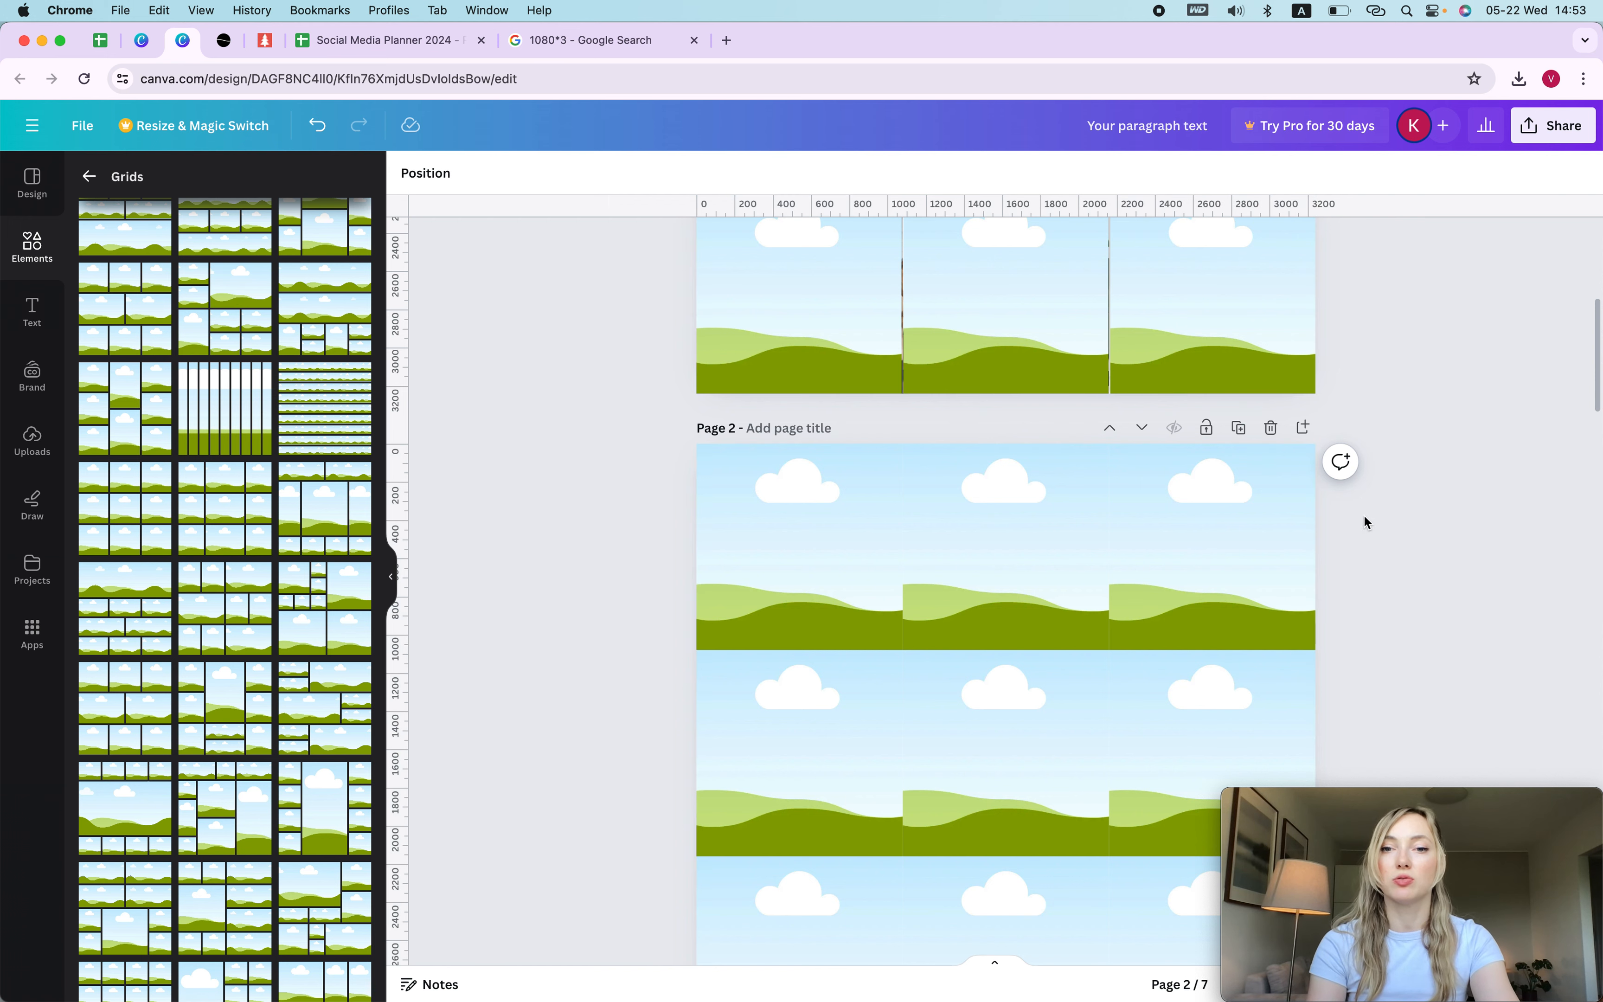
# Remove the empty nine-cell grid covering page 1 and set the photo grid's spacing to 0.
pyautogui.scroll(5, 1069, 554)
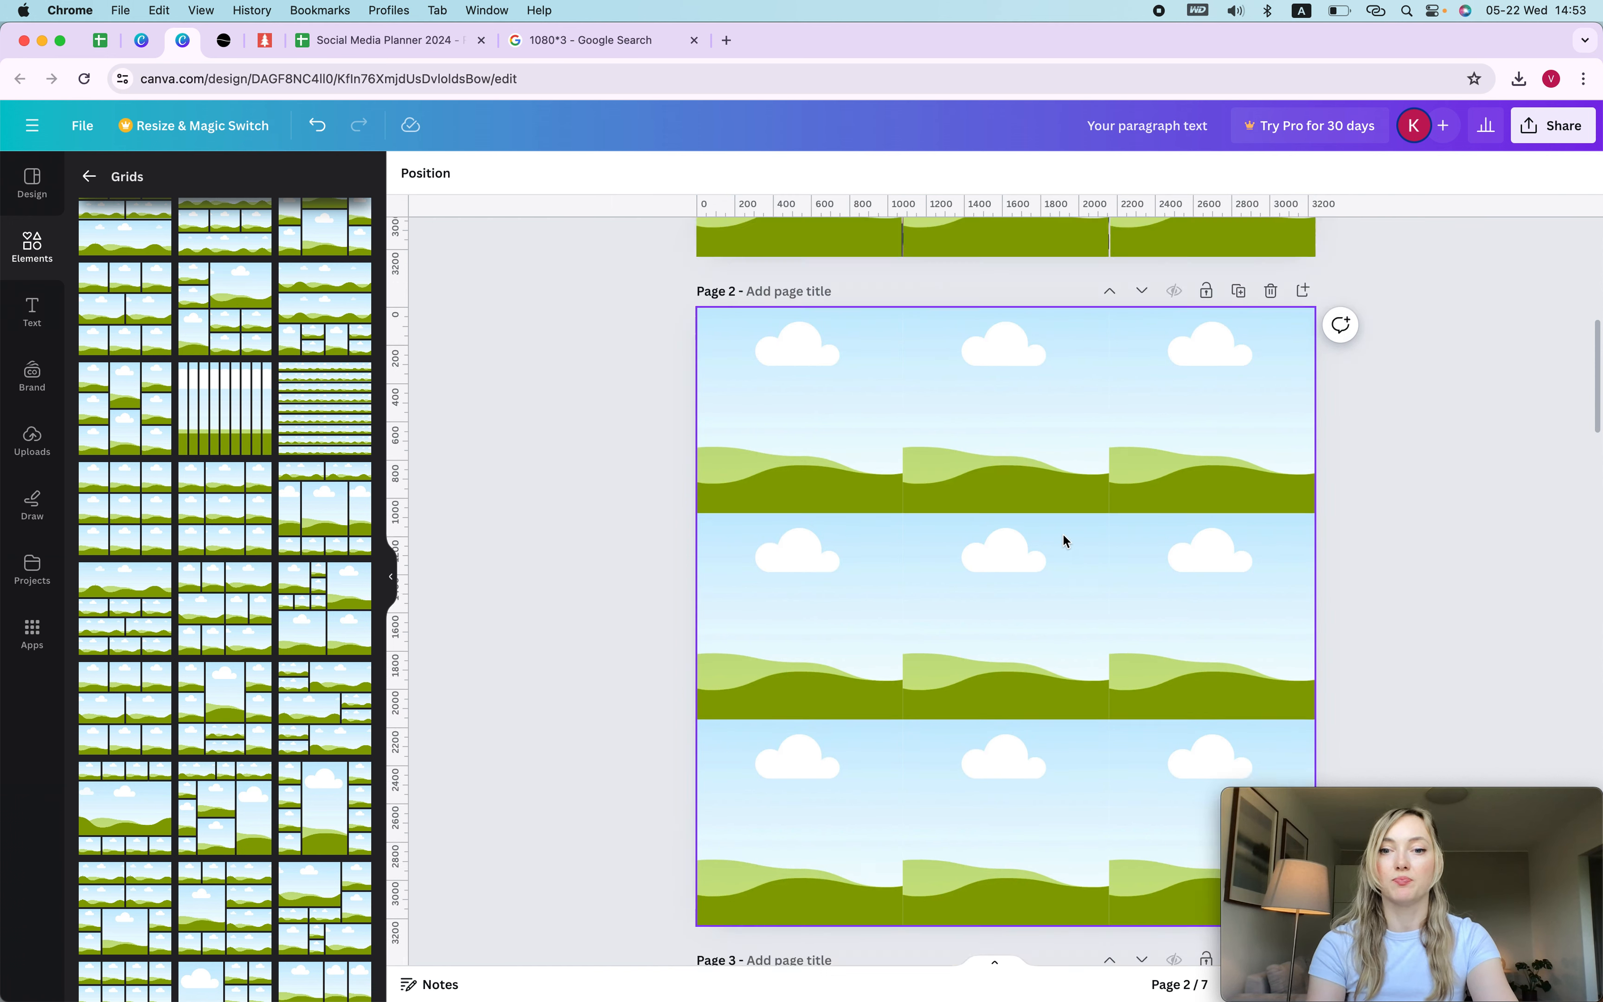
pyautogui.click(1117, 336)
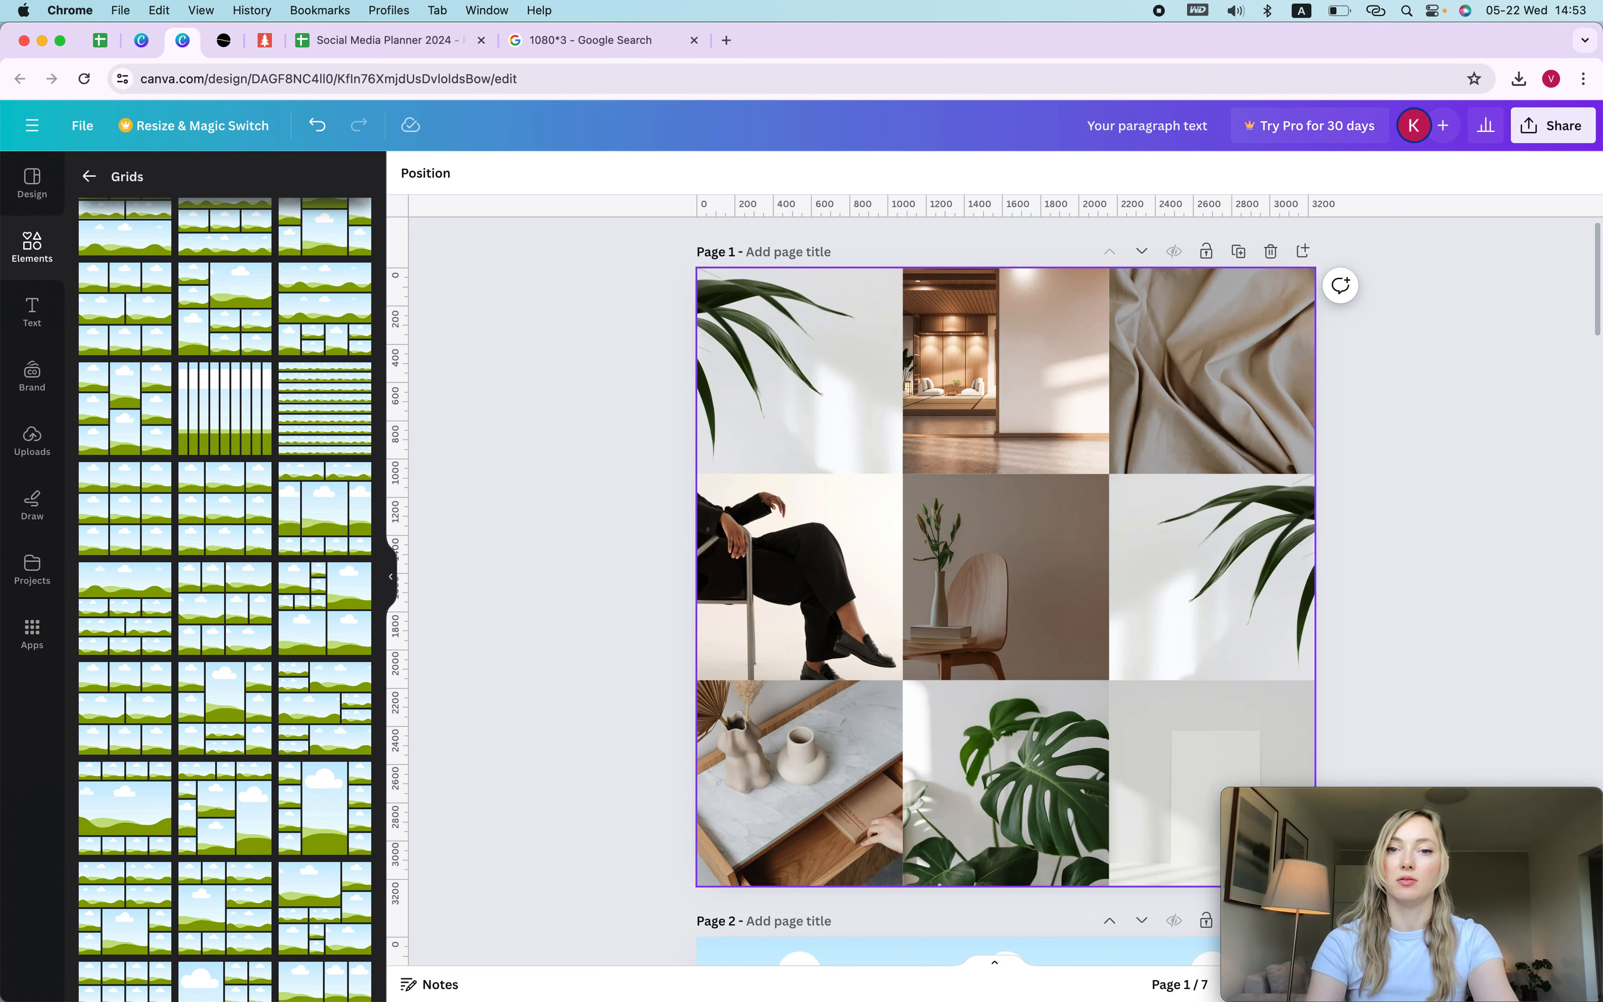
pyautogui.click(952, 343)
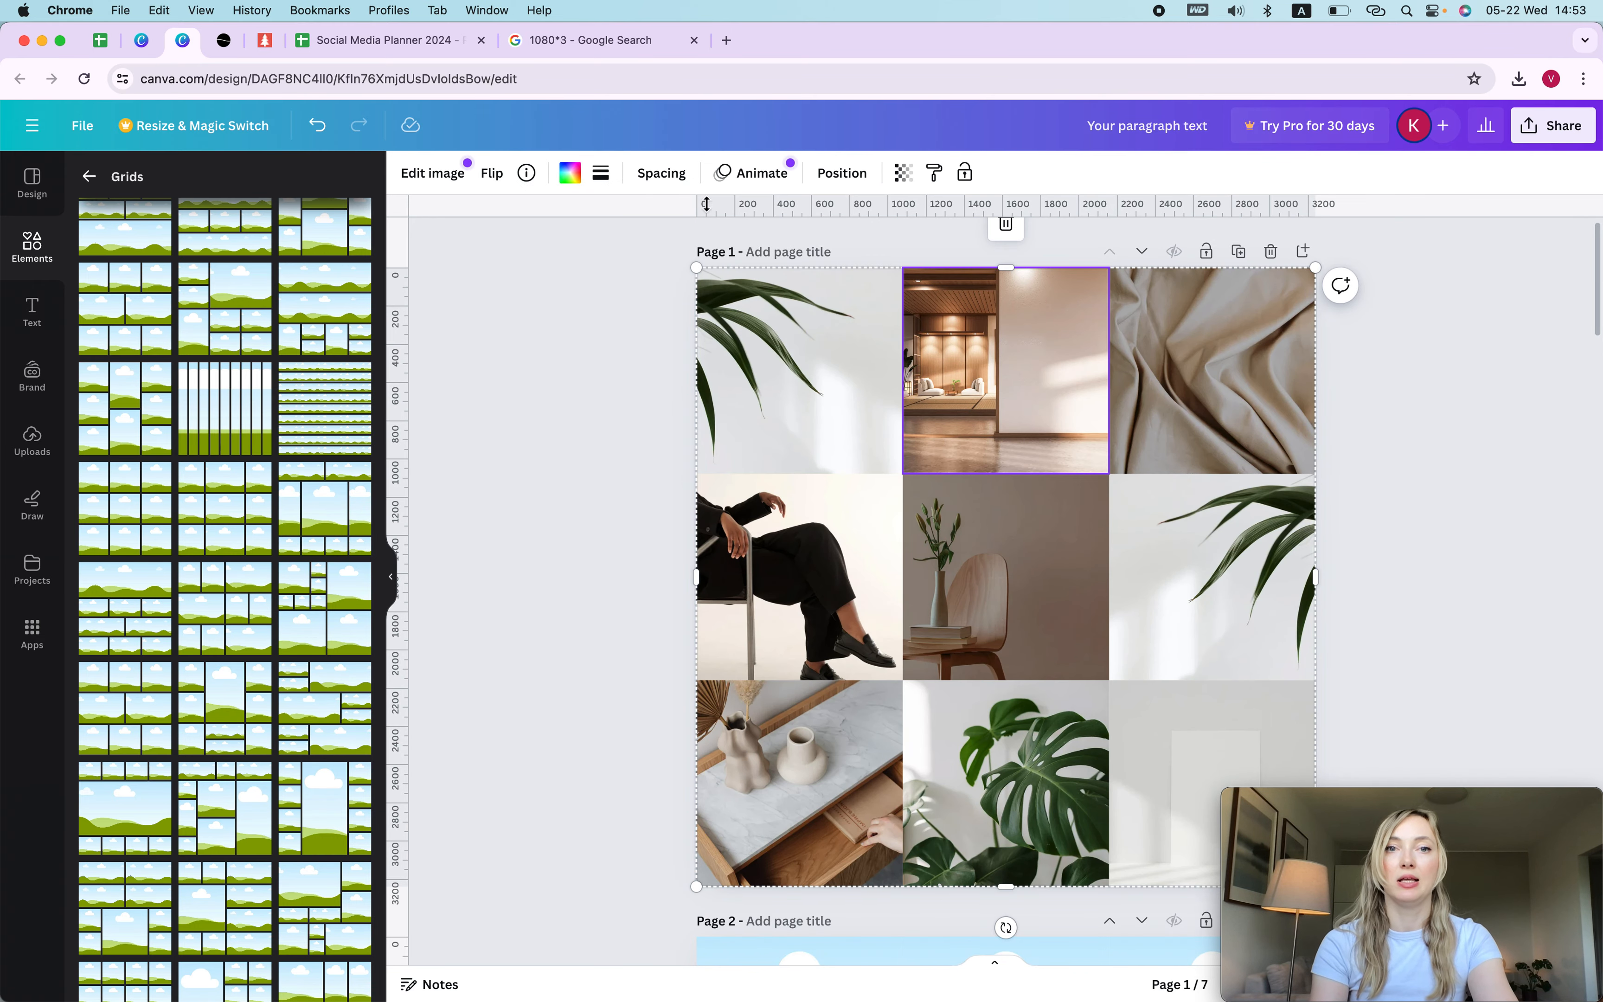
pyautogui.click(661, 173)
pyautogui.moveTo(637, 244); pyautogui.dragTo(567, 261)
pyautogui.click(568, 376)
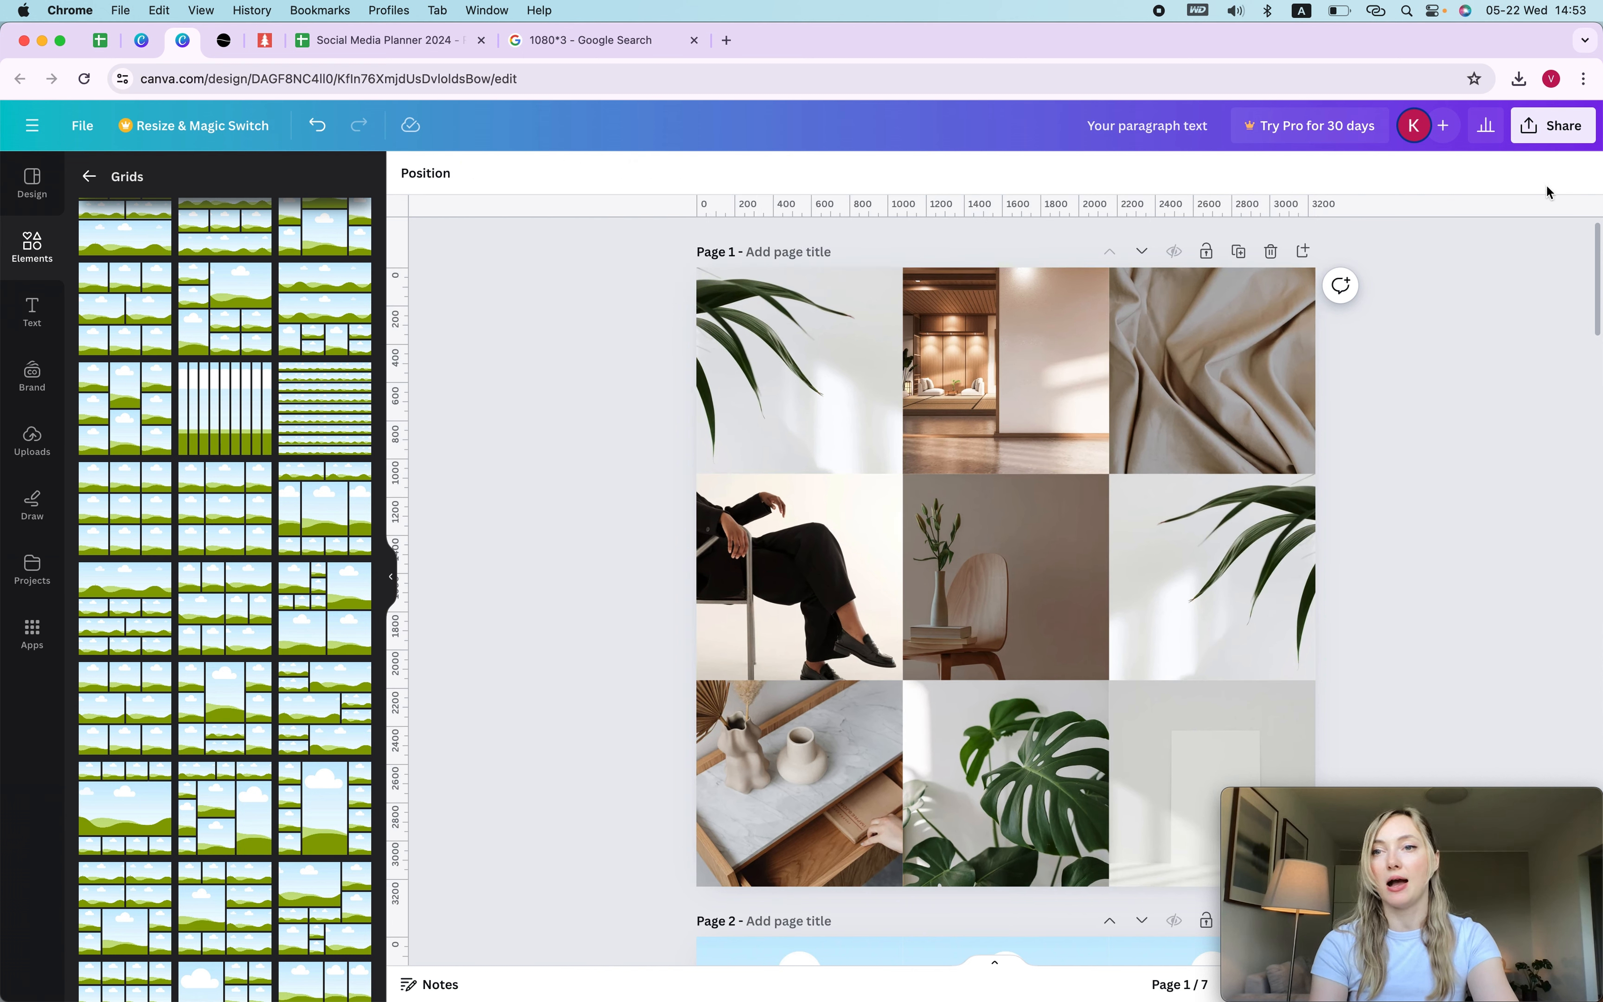
# Set up a PNG download at size 1 that includes only page 1 of the feed grid design.
pyautogui.click(1553, 125)
pyautogui.click(1338, 592)
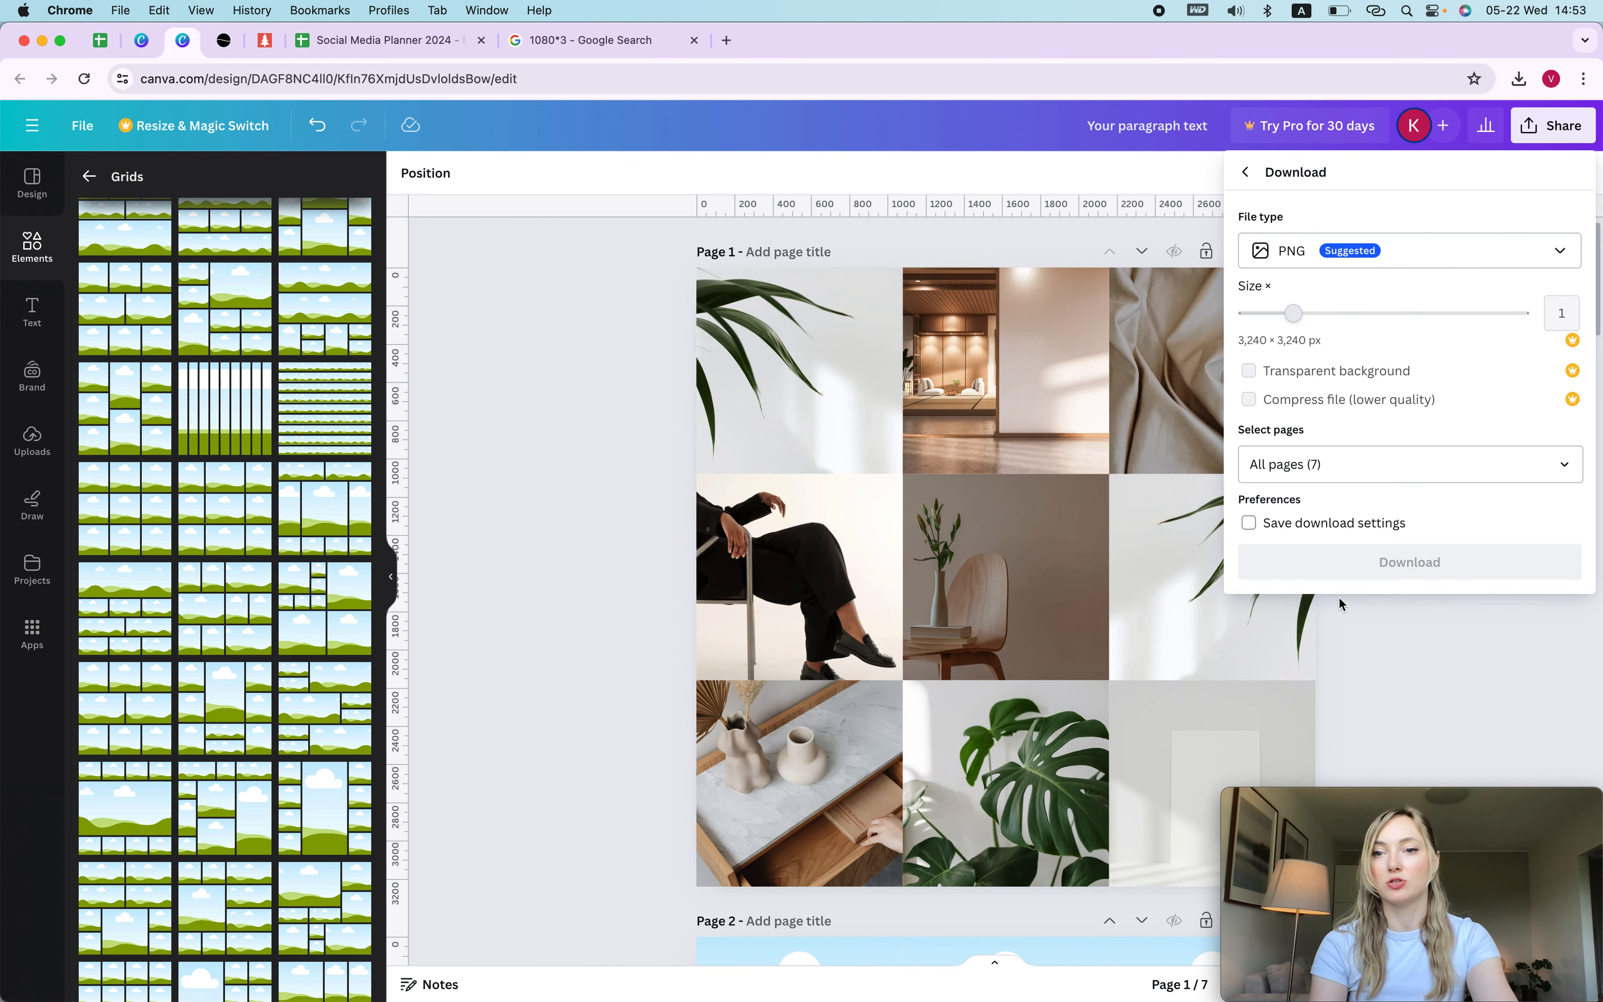
pyautogui.click(1581, 465)
pyautogui.click(1481, 519)
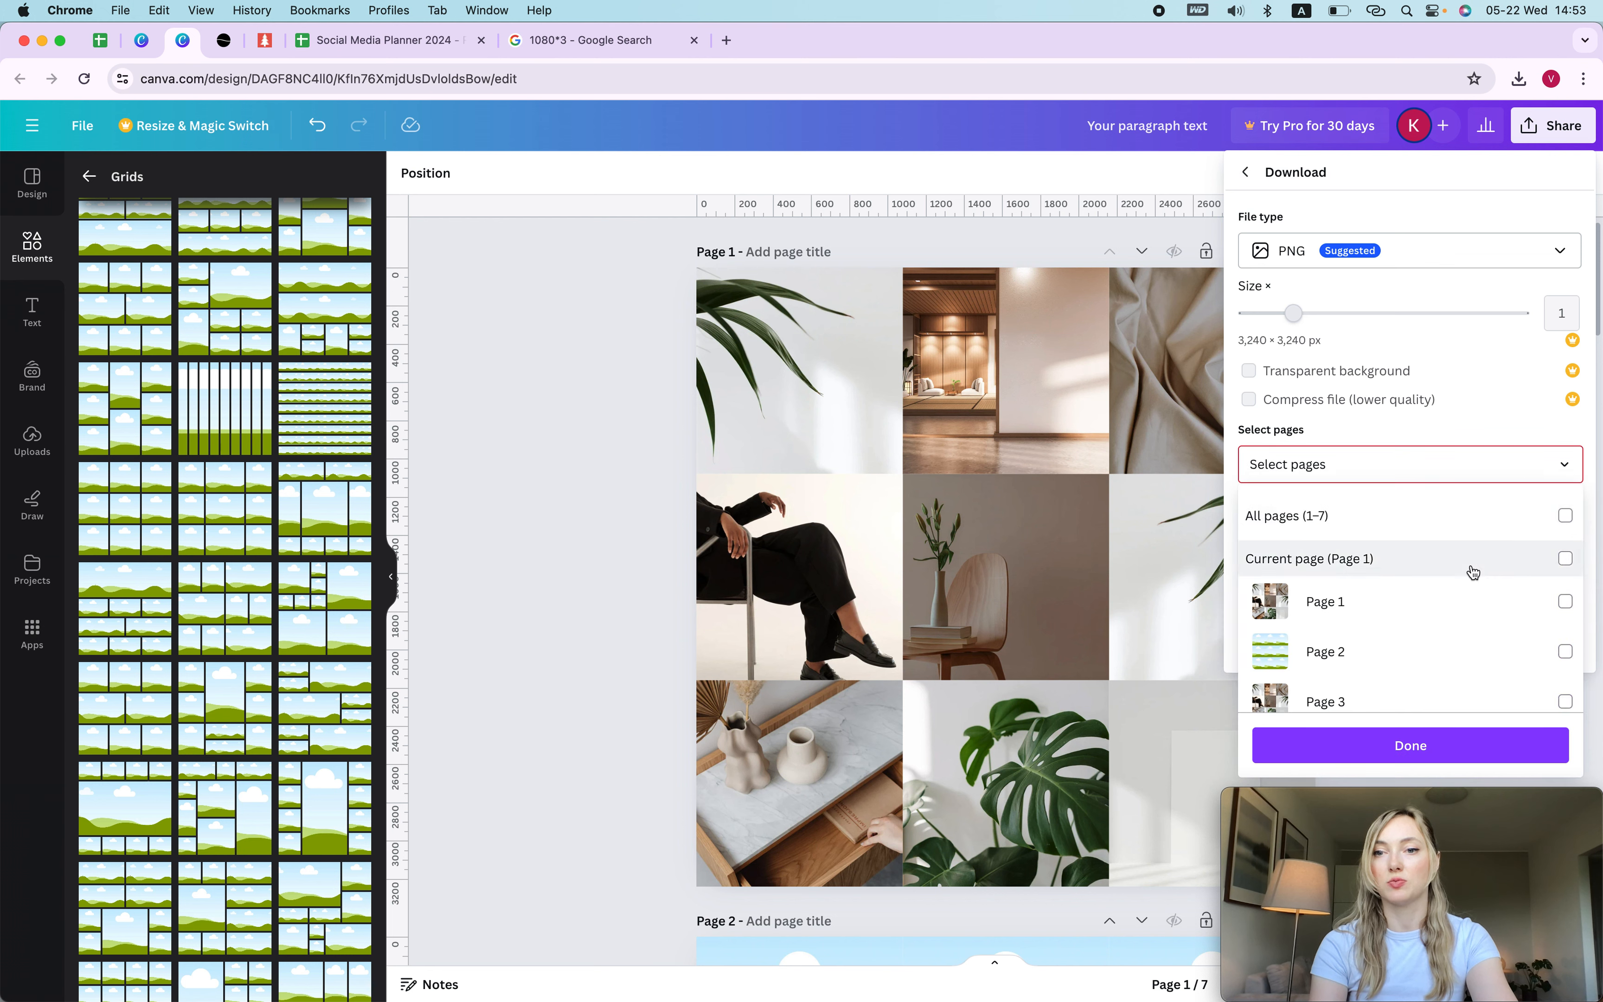
pyautogui.click(1469, 565)
pyautogui.click(1562, 465)
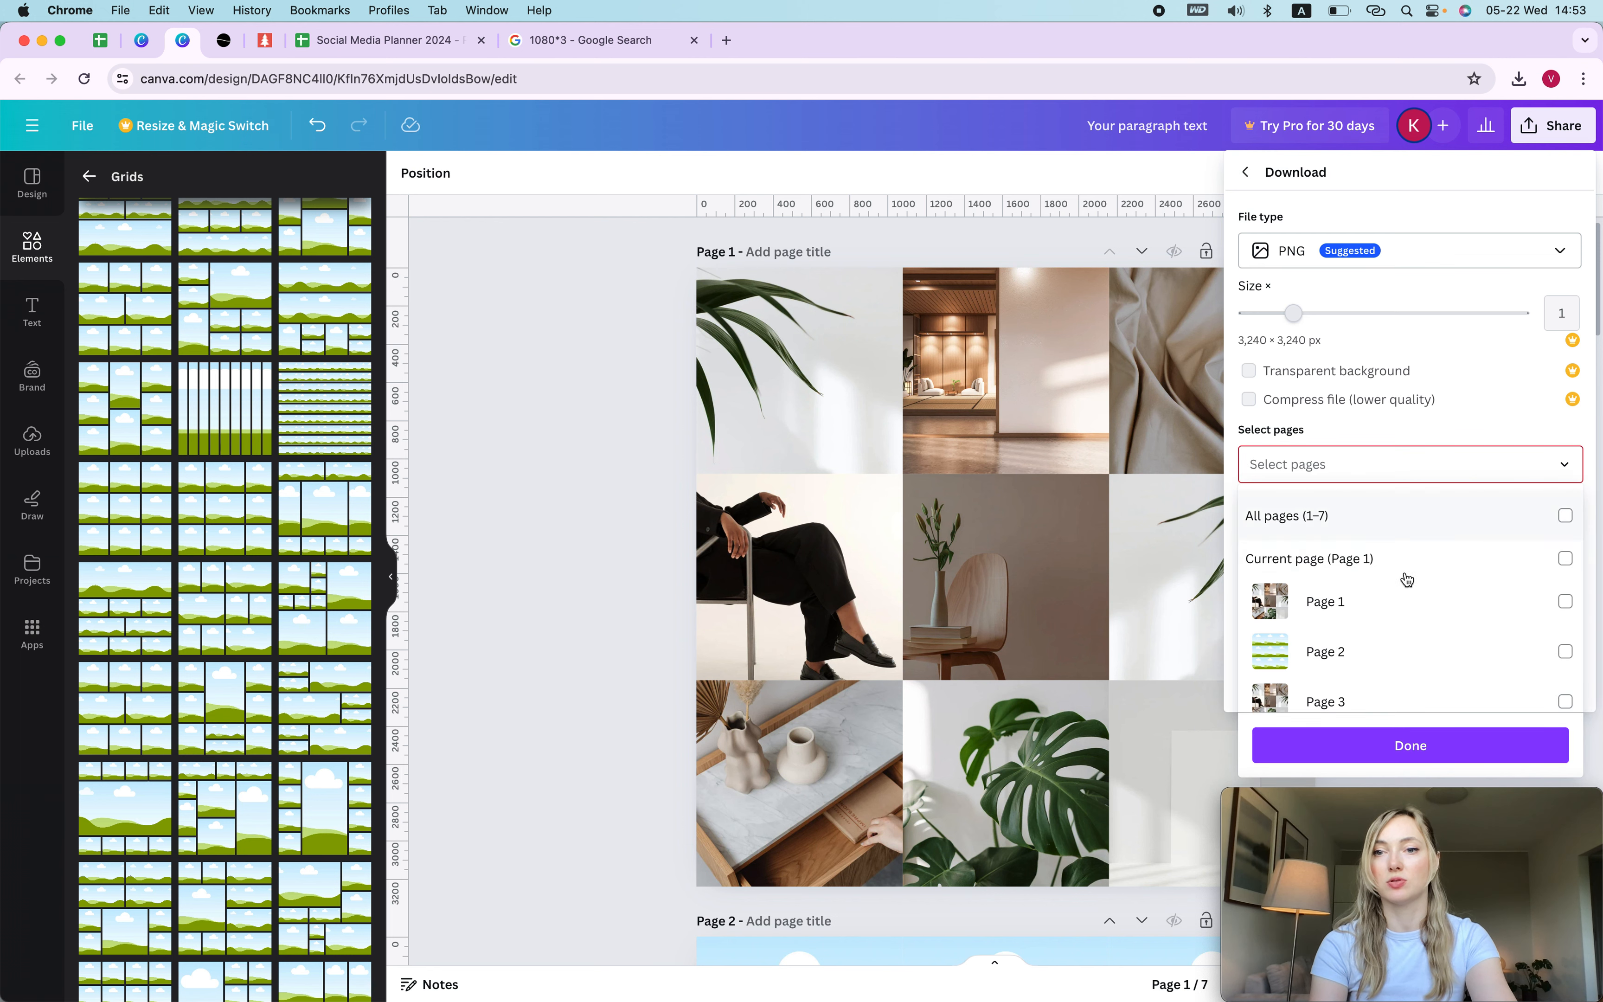
pyautogui.click(1337, 604)
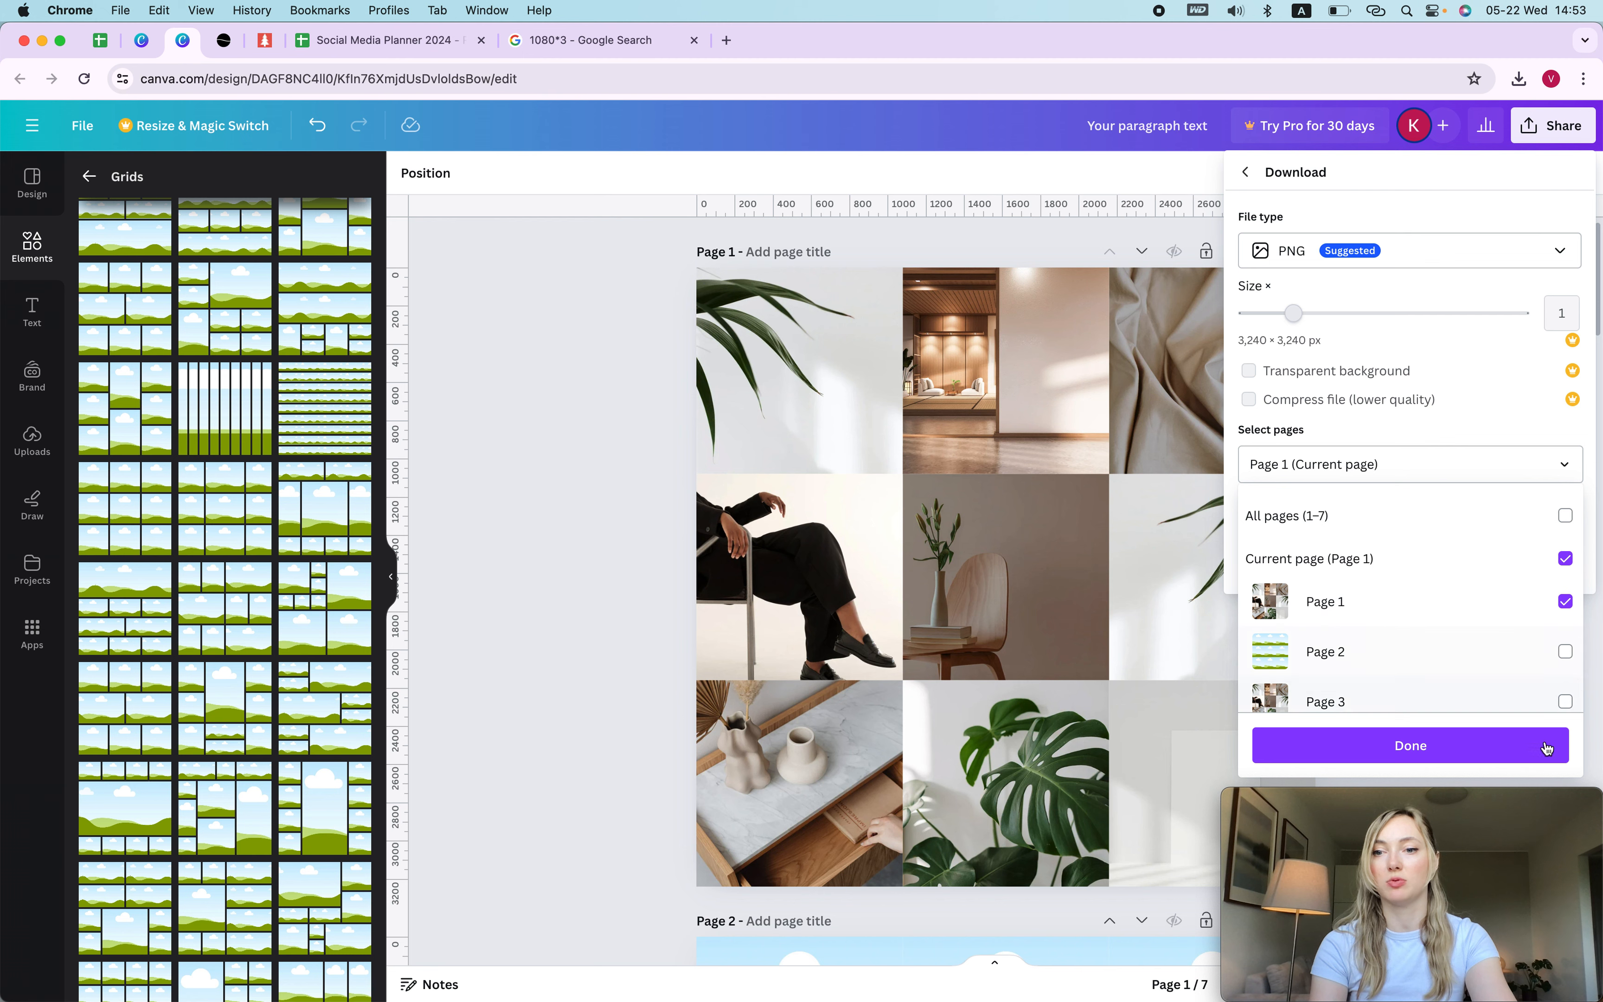
pyautogui.click(1431, 745)
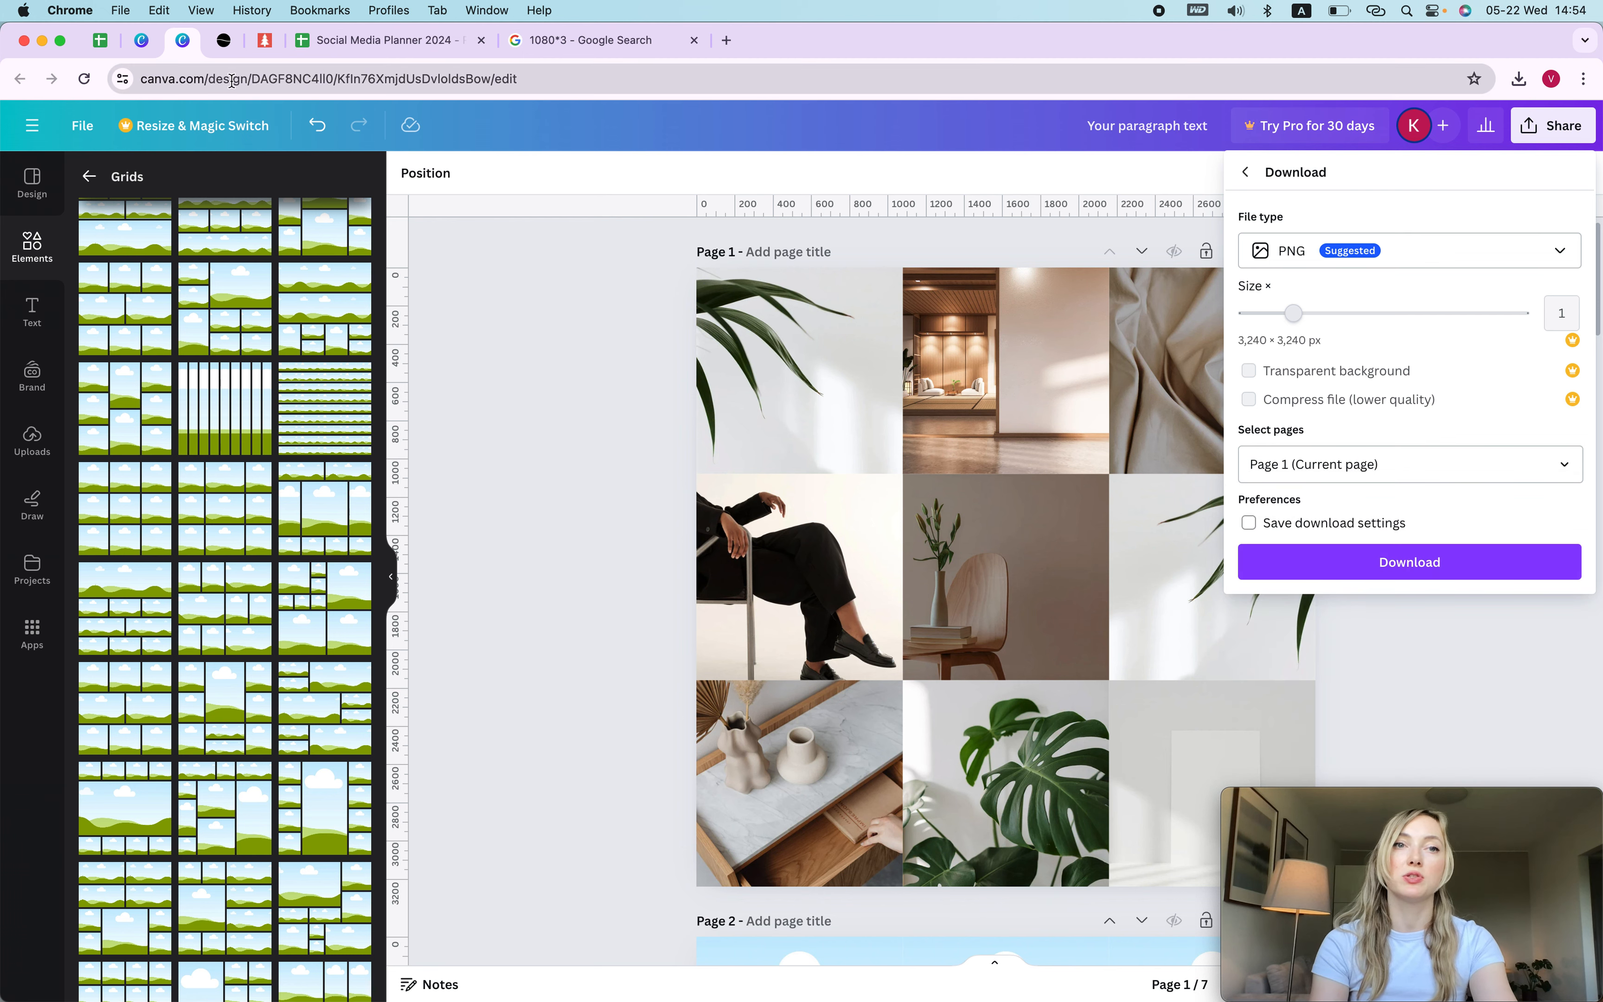
# Switch to the PineTools image splitter and configure a Both (grid) split with 3 vertical blocks, 3 horizontal blocks and image quality 100.
pyautogui.click(266, 41)
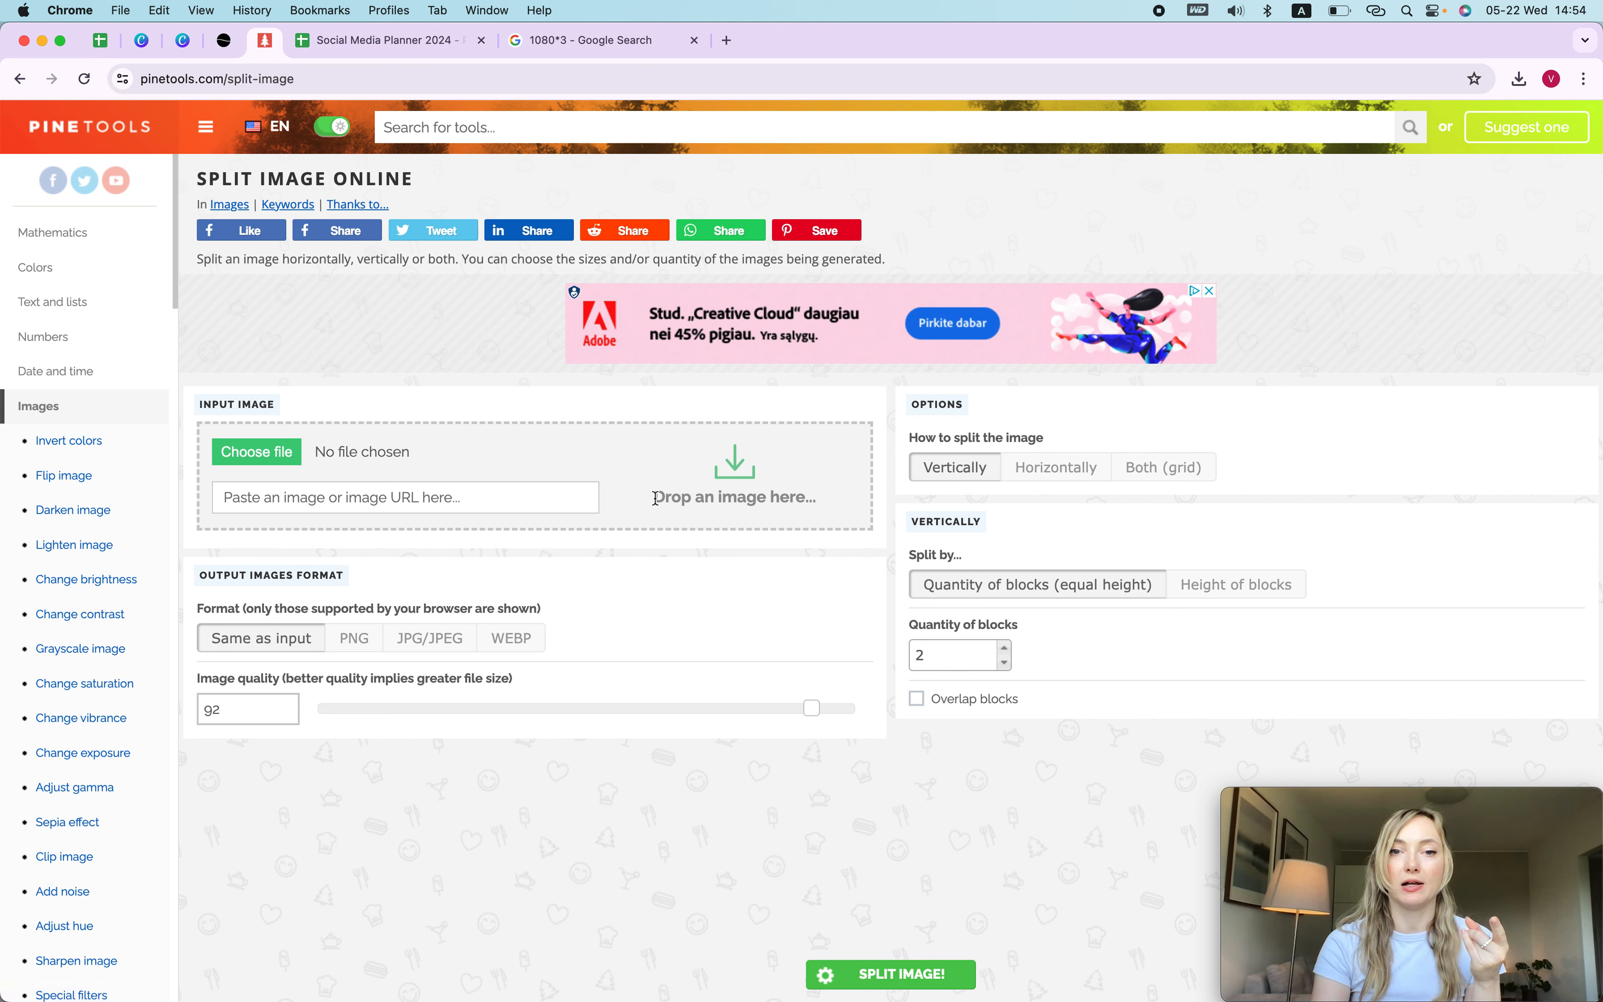
pyautogui.click(1160, 472)
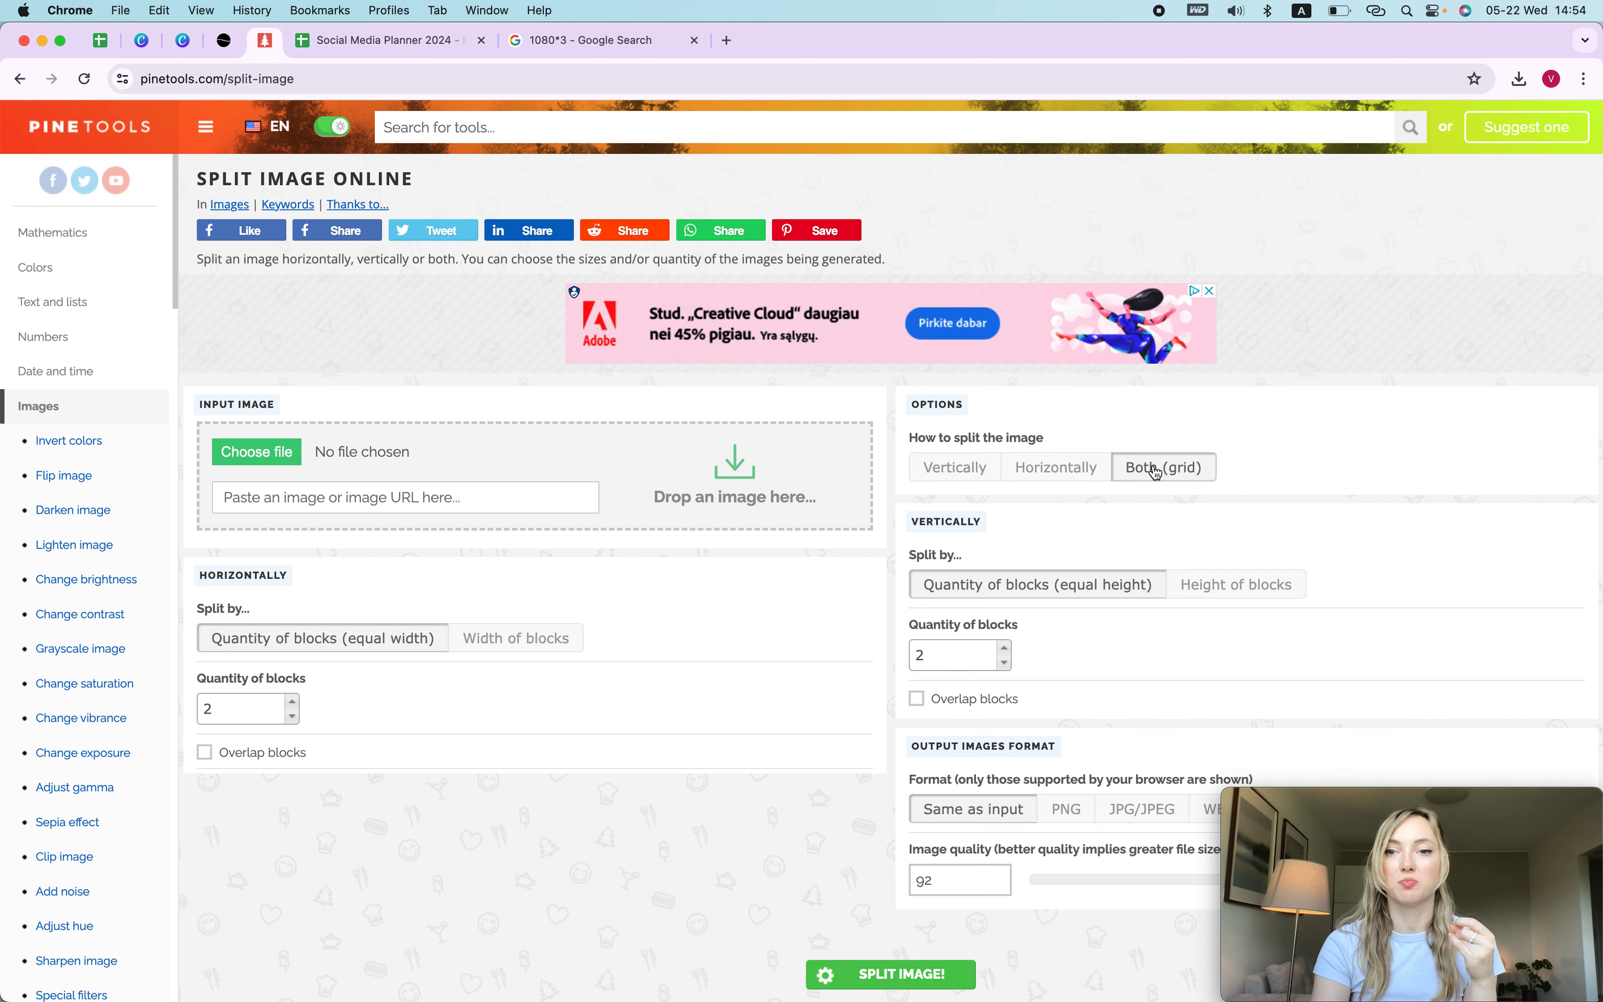
pyautogui.click(1005, 648)
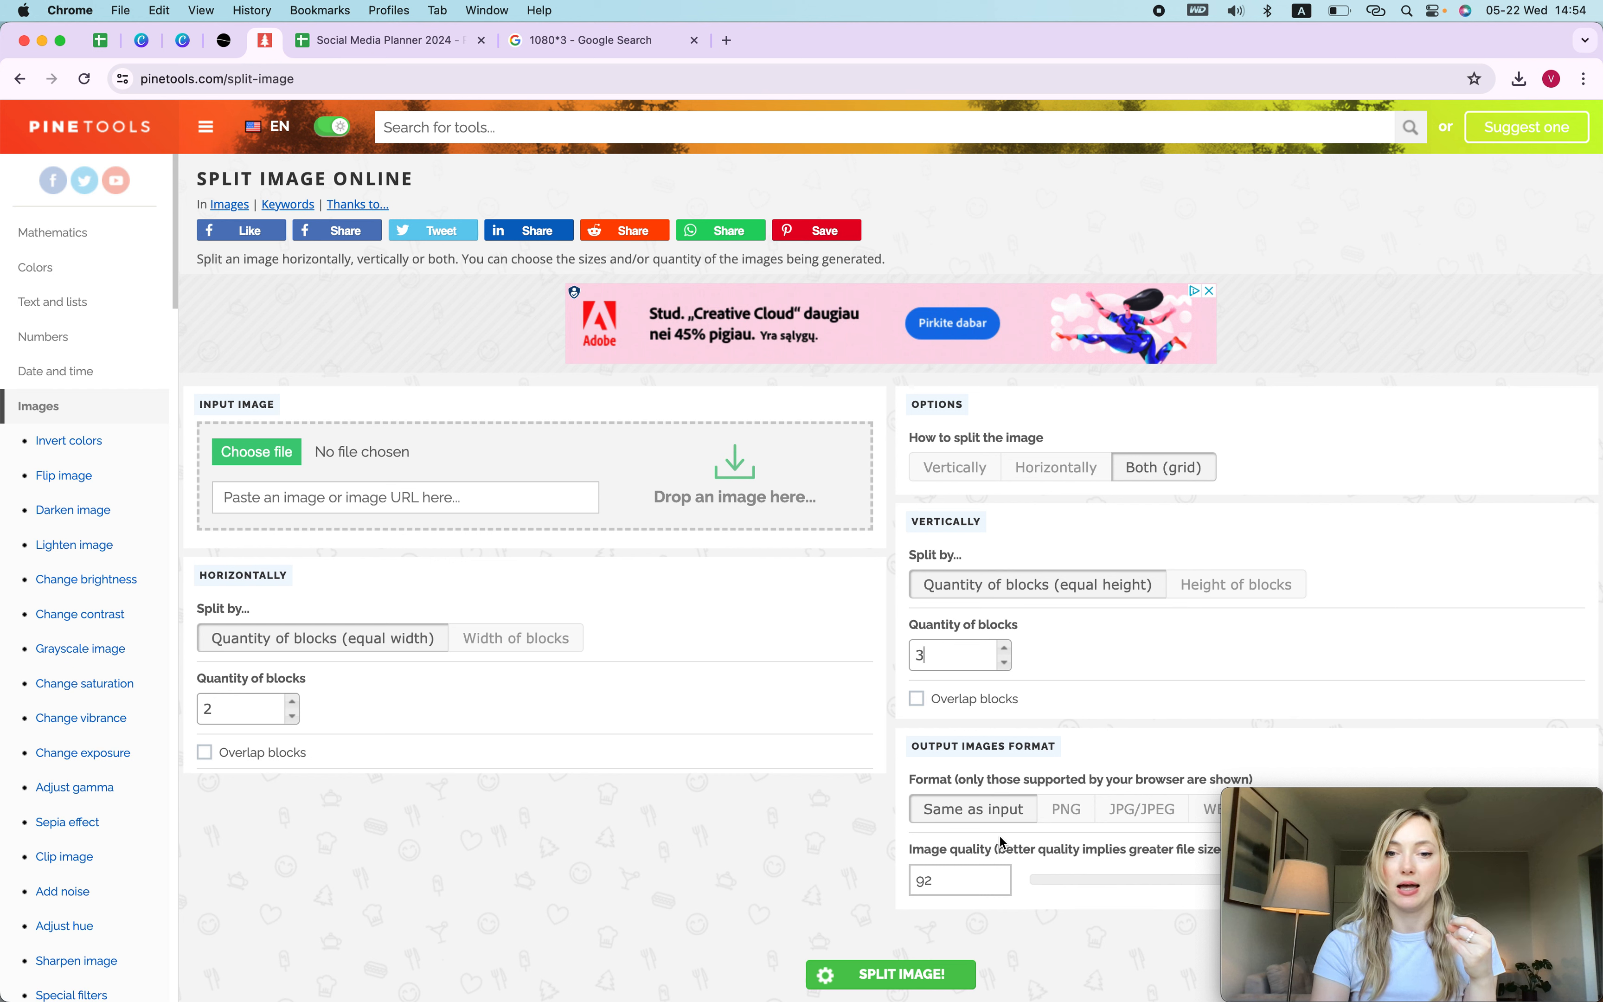
pyautogui.doubleClick(941, 880)
pyautogui.write('100')
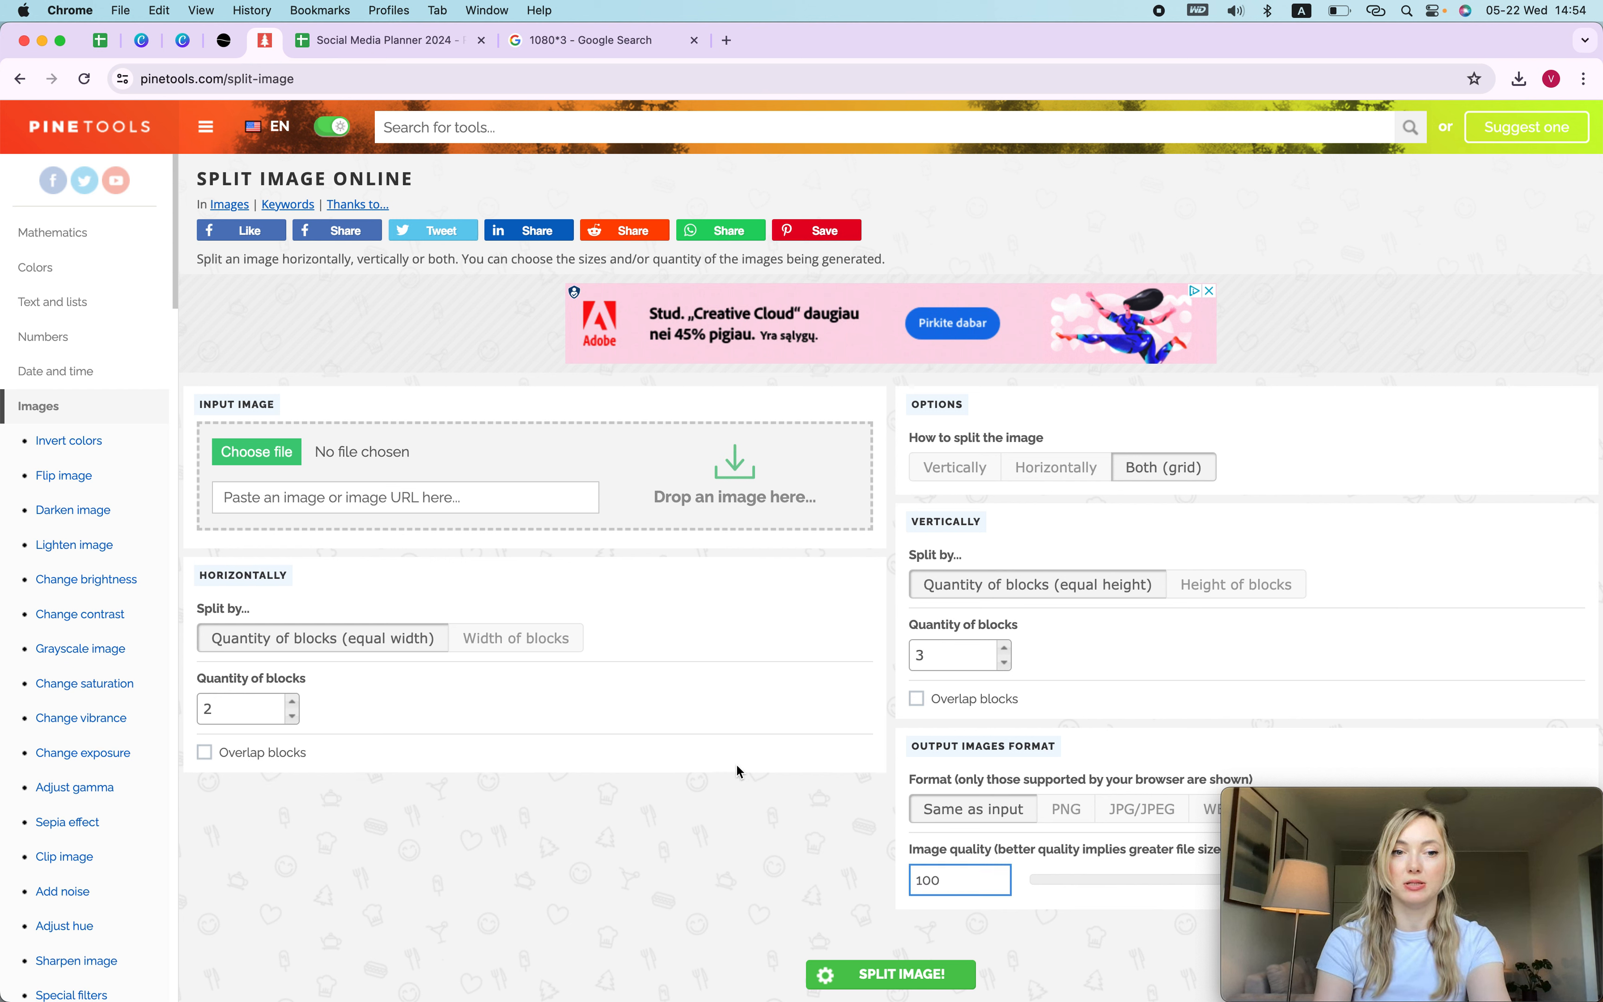
pyautogui.click(740, 770)
pyautogui.click(293, 701)
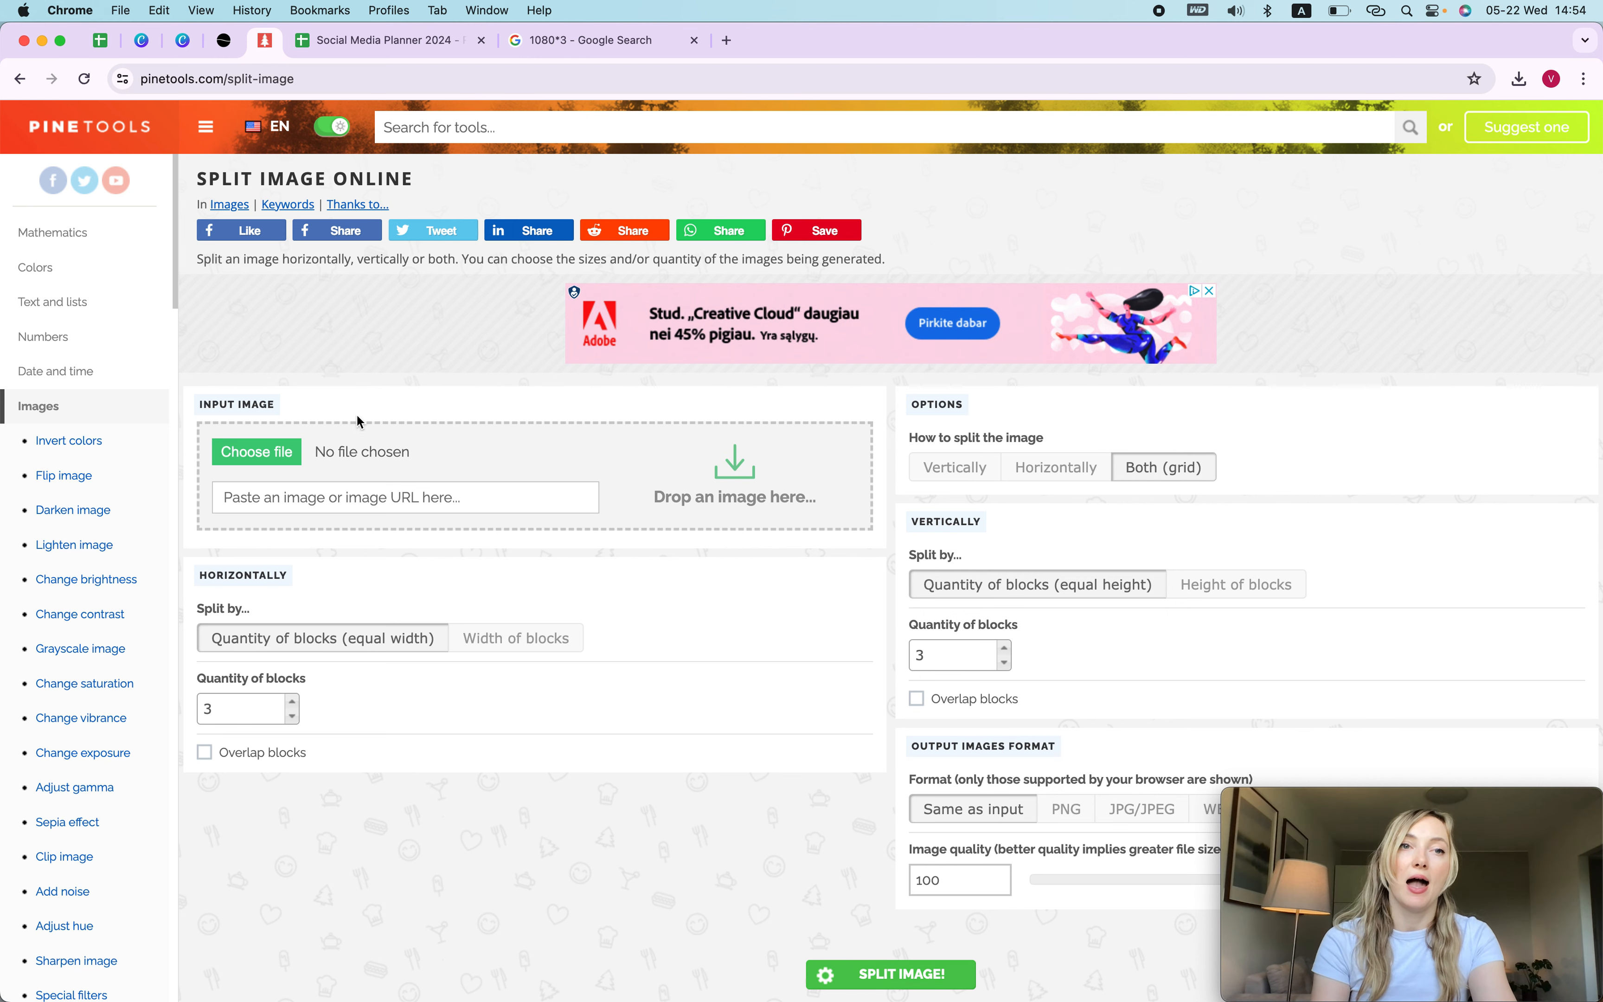
# Open the Feed sheet of the Social Media Planner 2024 spreadsheet and examine the January posts in rows 13 and 12, starting from column C.
pyautogui.click(109, 52)
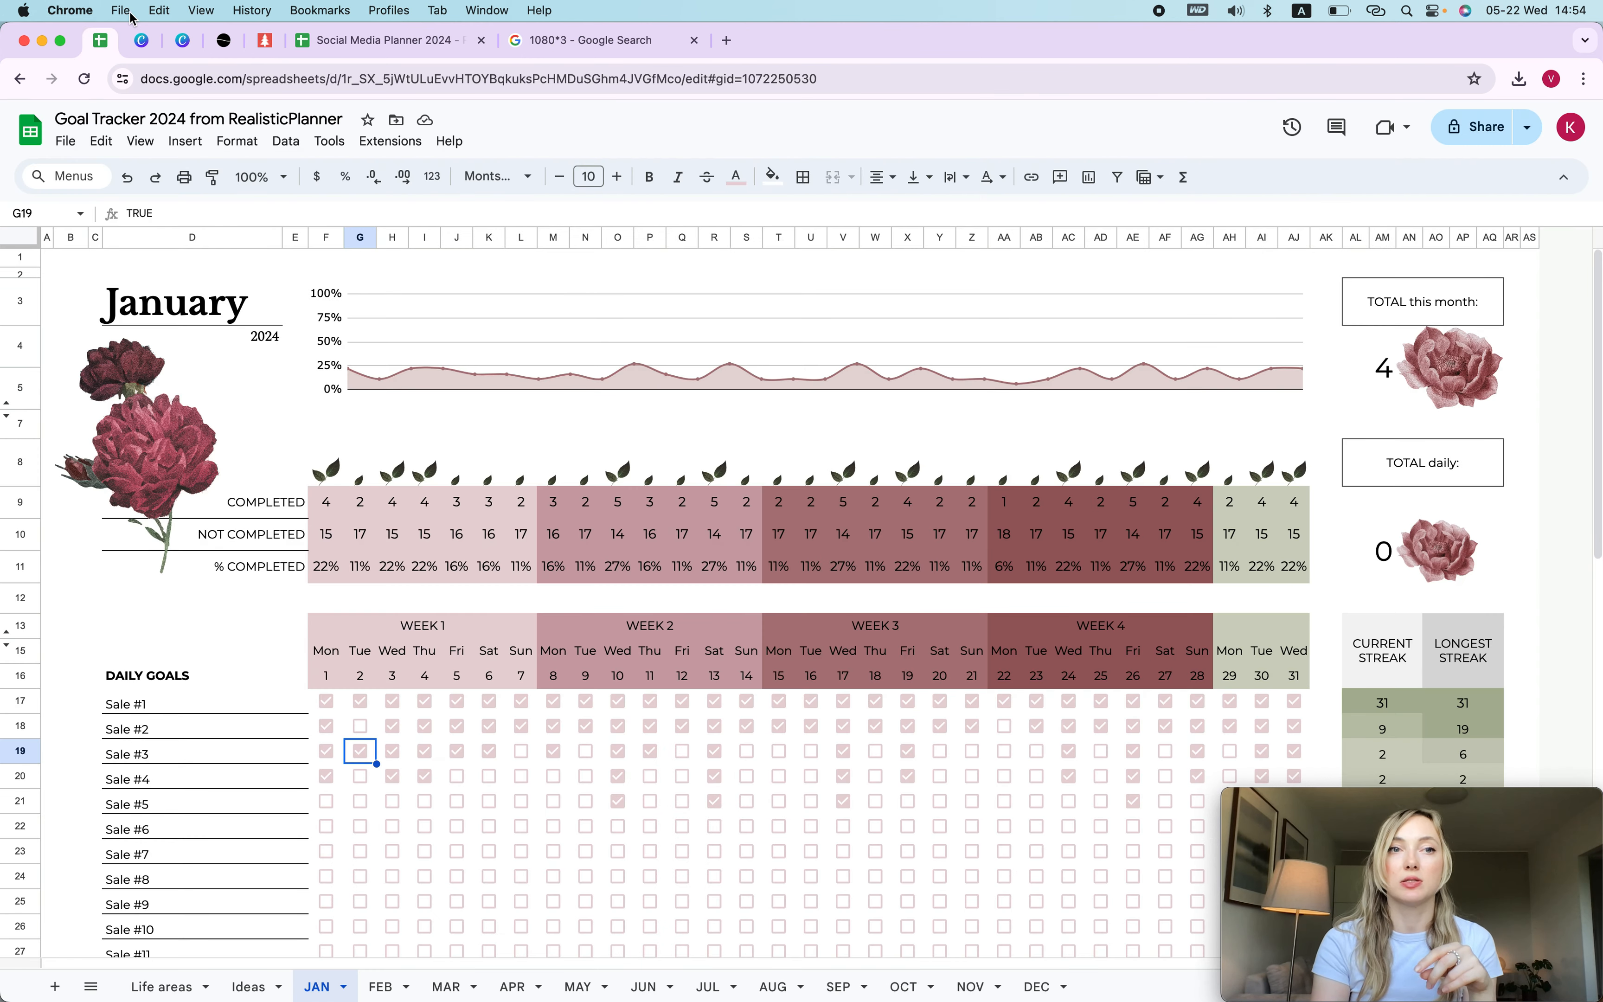
pyautogui.click(381, 40)
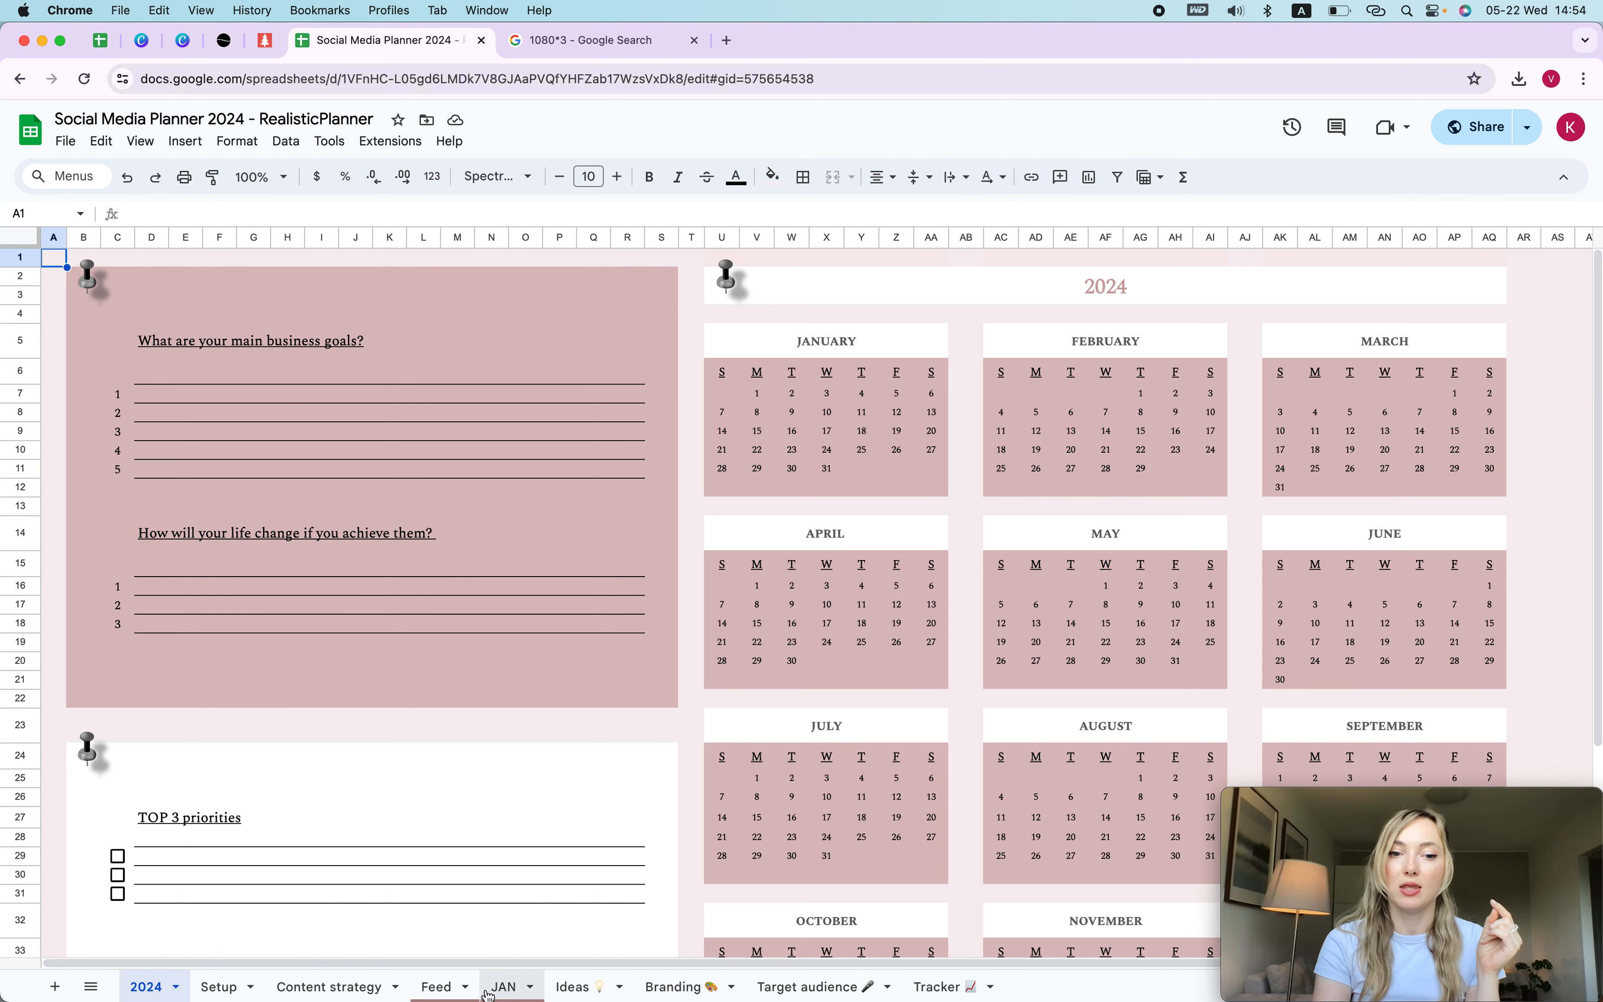
pyautogui.click(442, 988)
pyautogui.scroll(-10, 458, 735)
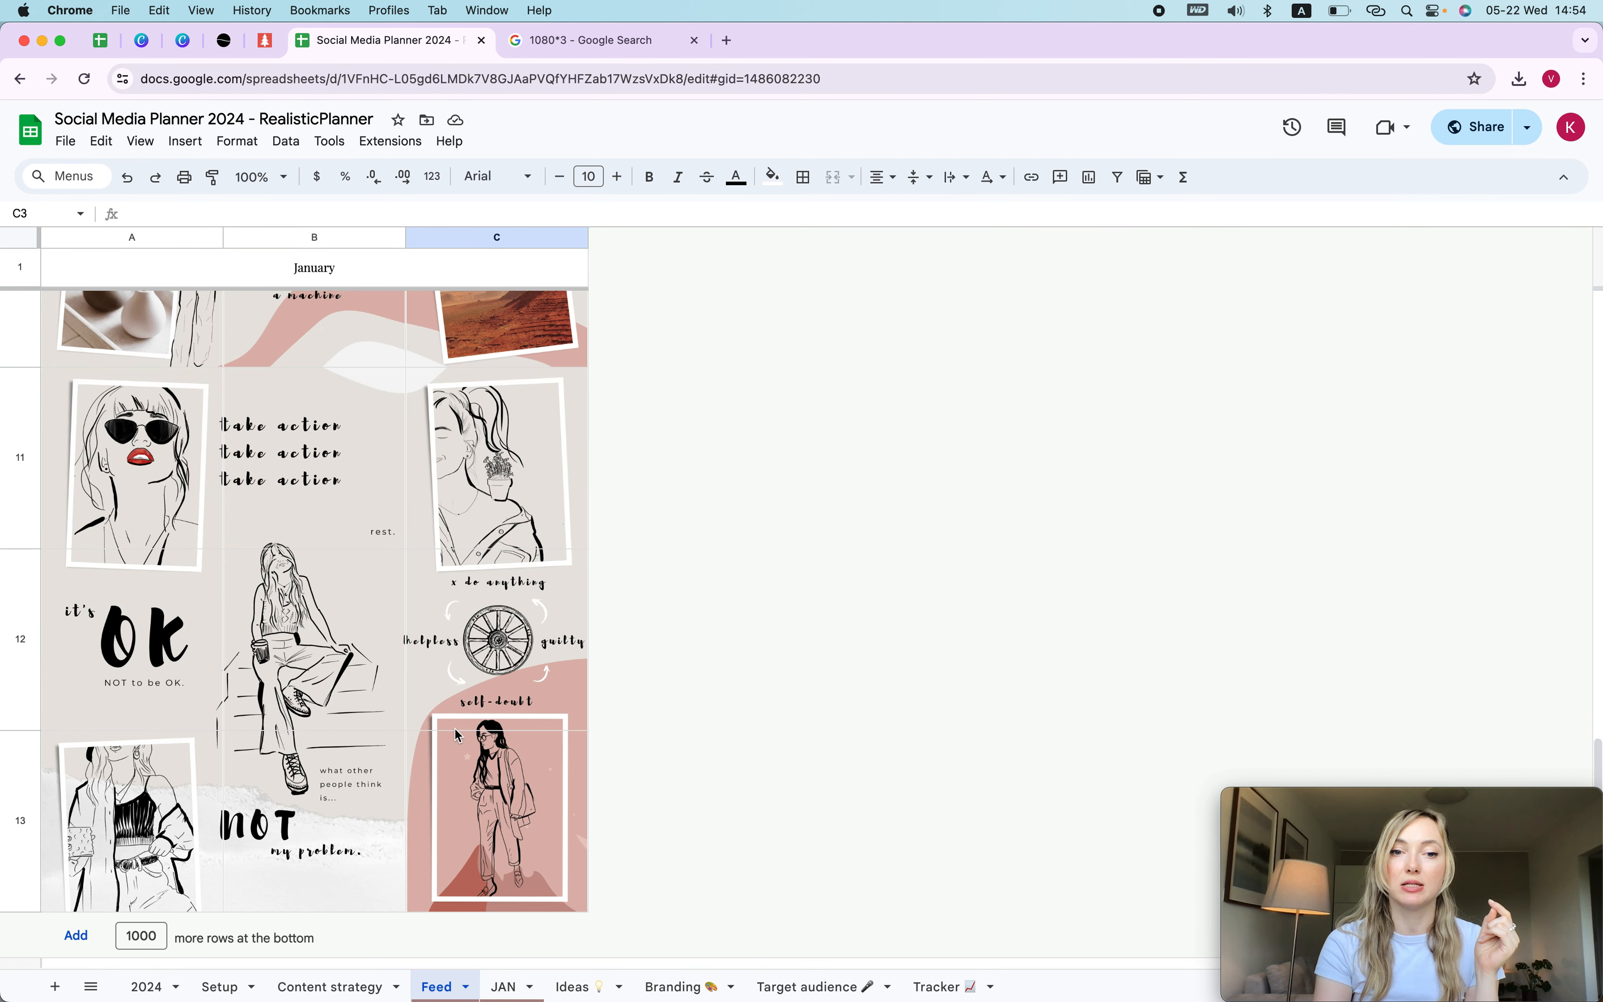
pyautogui.click(458, 735)
pyautogui.click(311, 821)
pyautogui.click(133, 821)
pyautogui.click(326, 641)
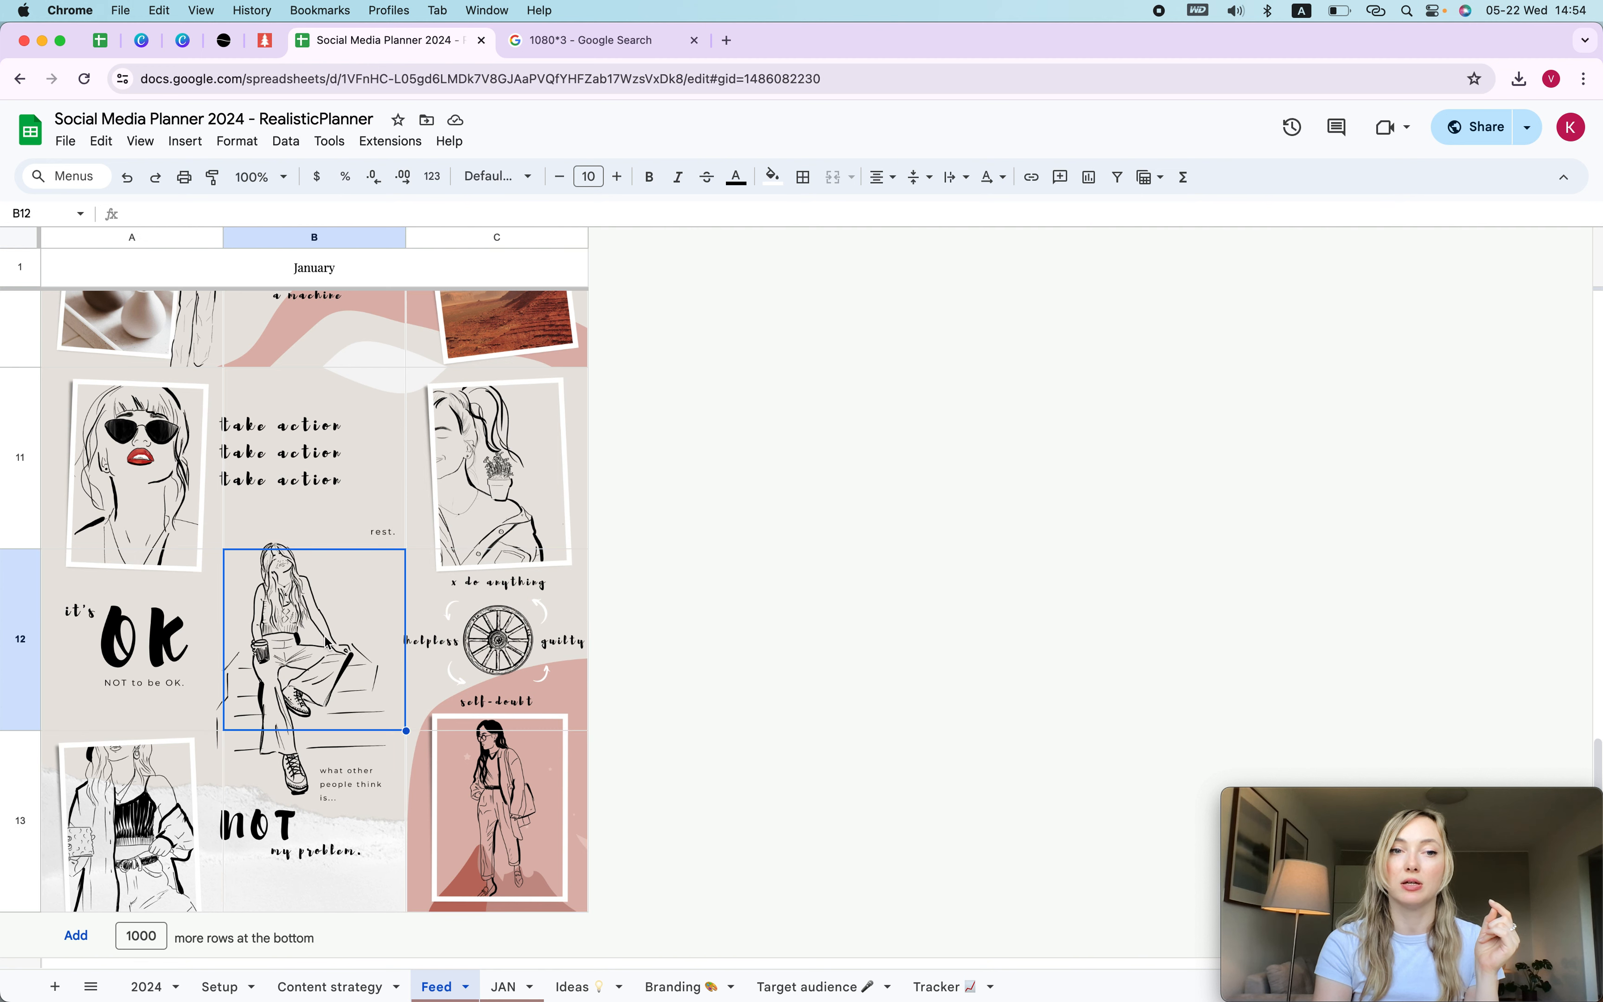
pyautogui.click(177, 631)
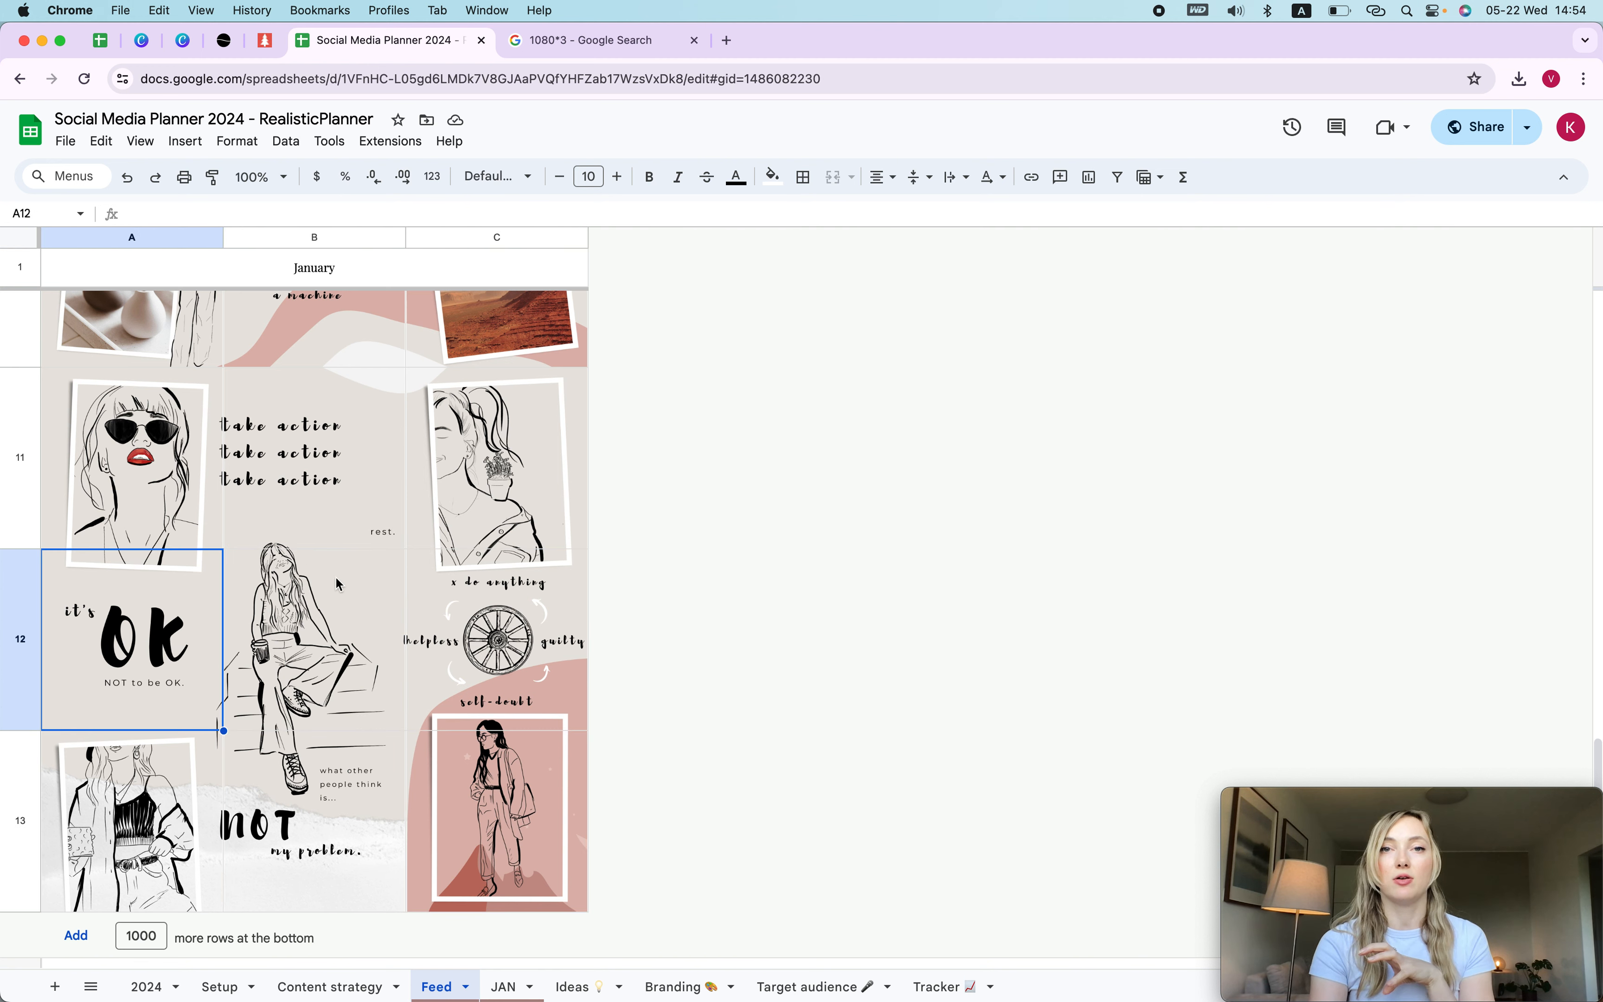
# View the post images and captions on the planner's JAN sheet and return to the feed grid design in Canva.
pyautogui.click(508, 987)
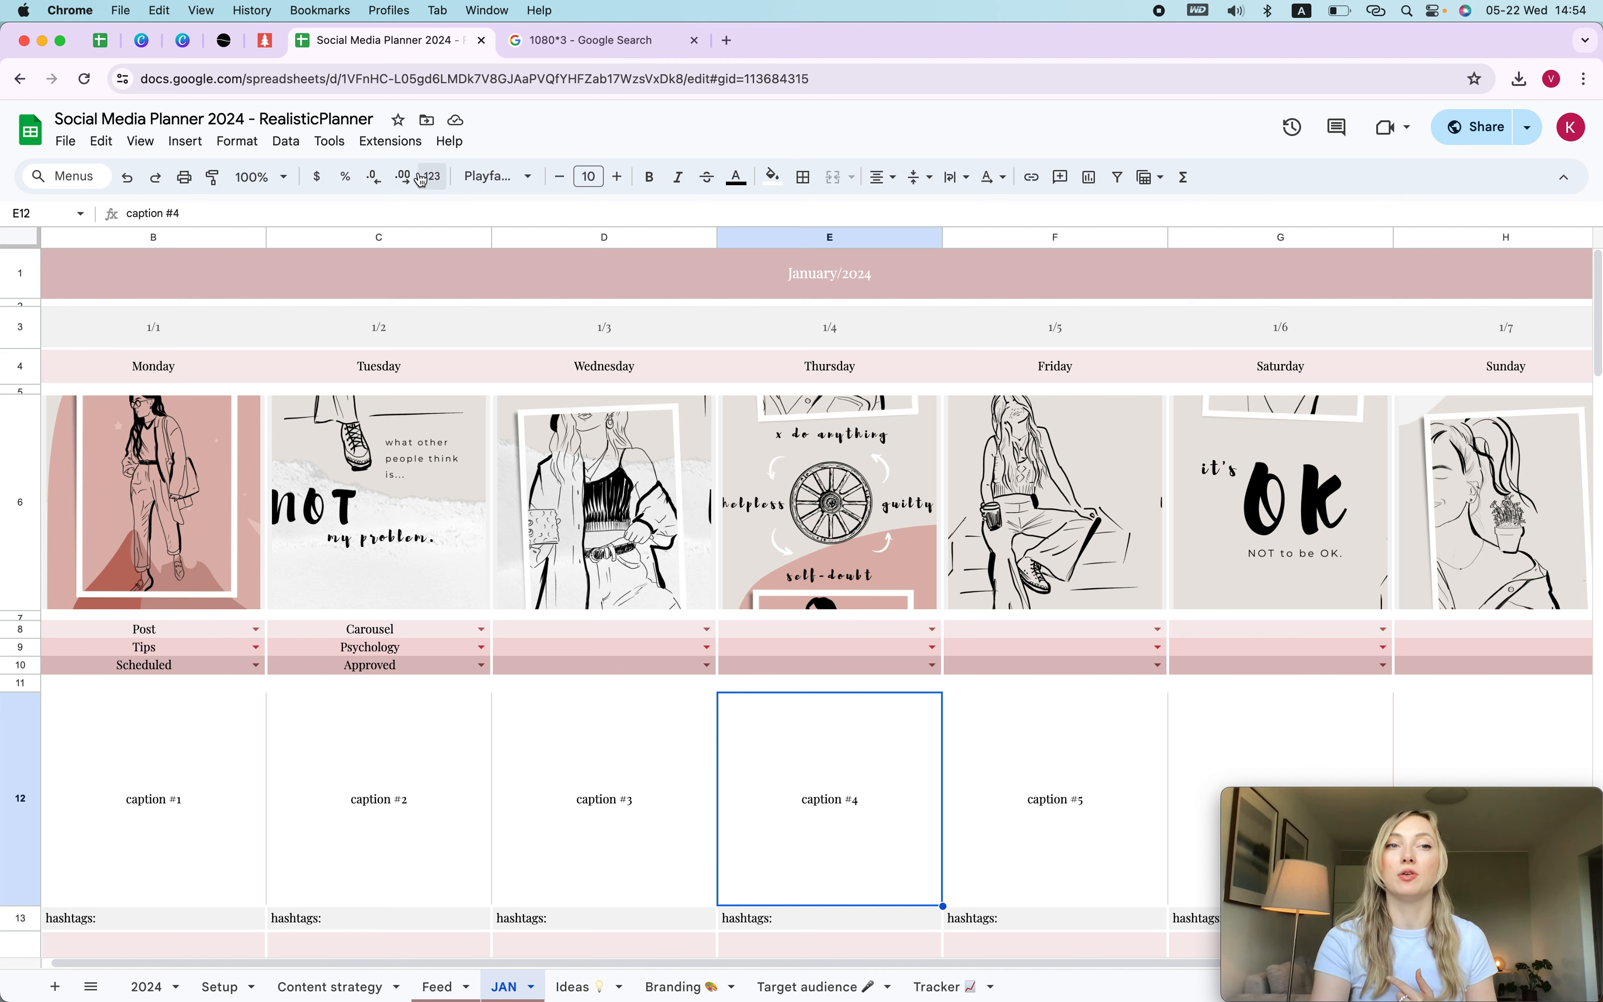
pyautogui.click(185, 41)
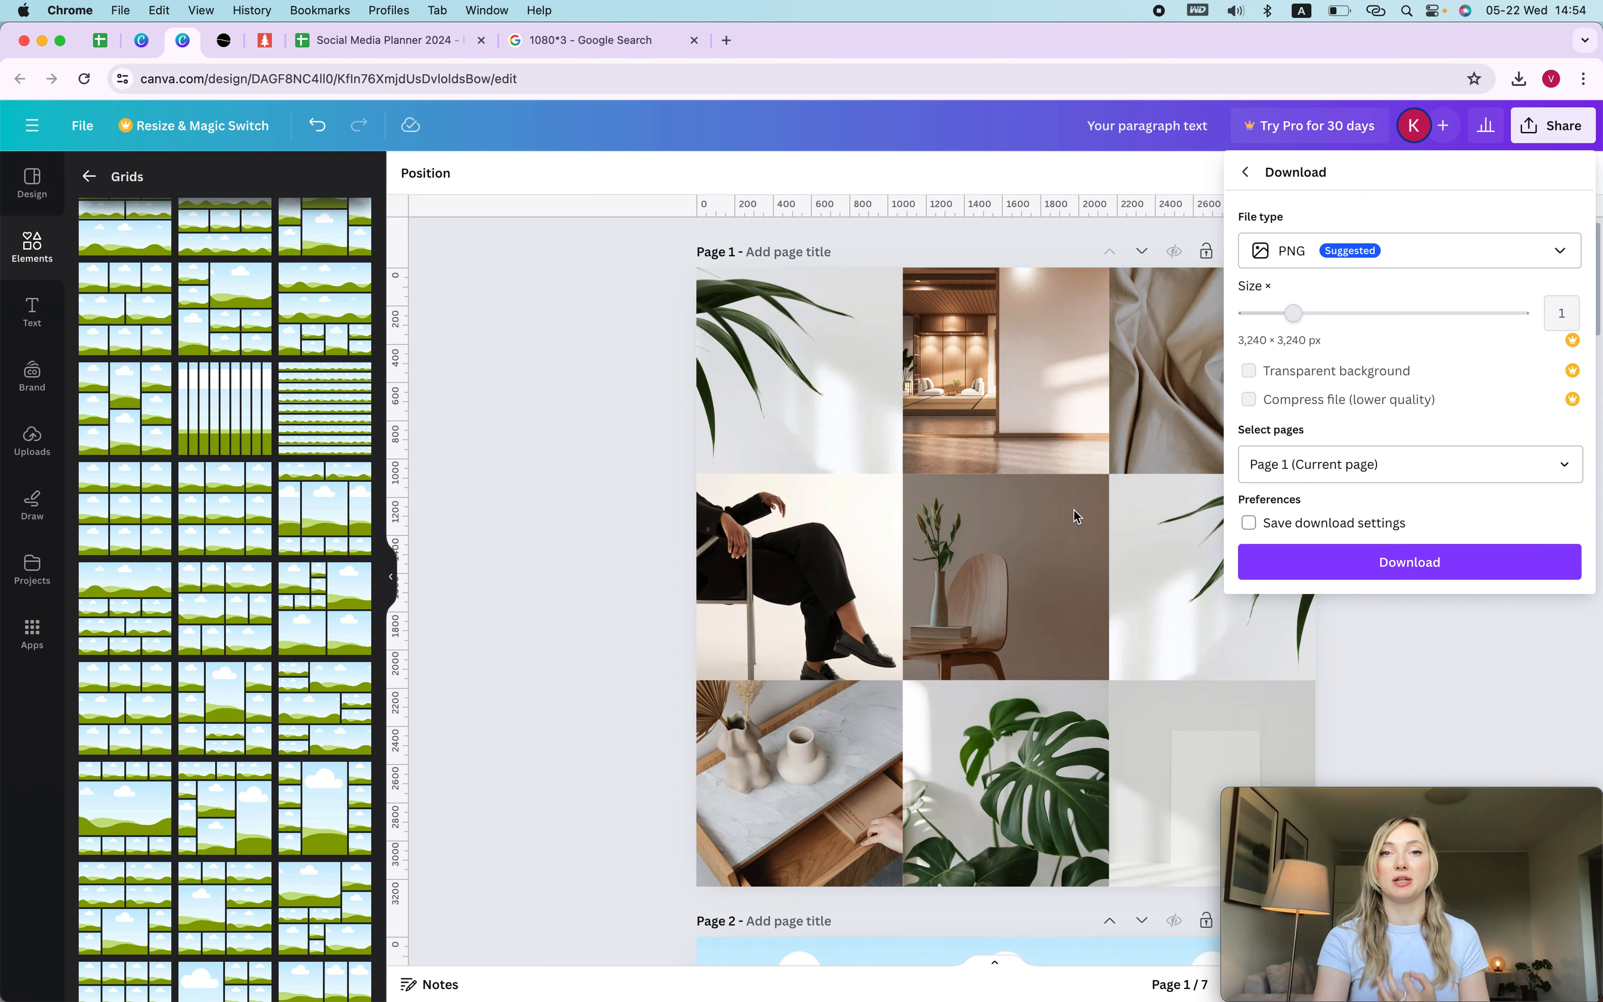